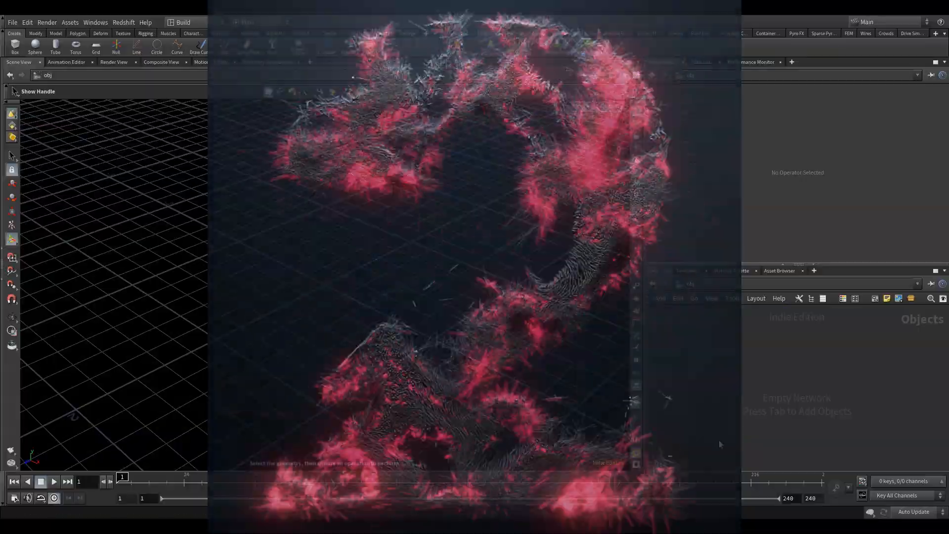
- Create a Geometry object at object level and go inside its network
key("Tab")
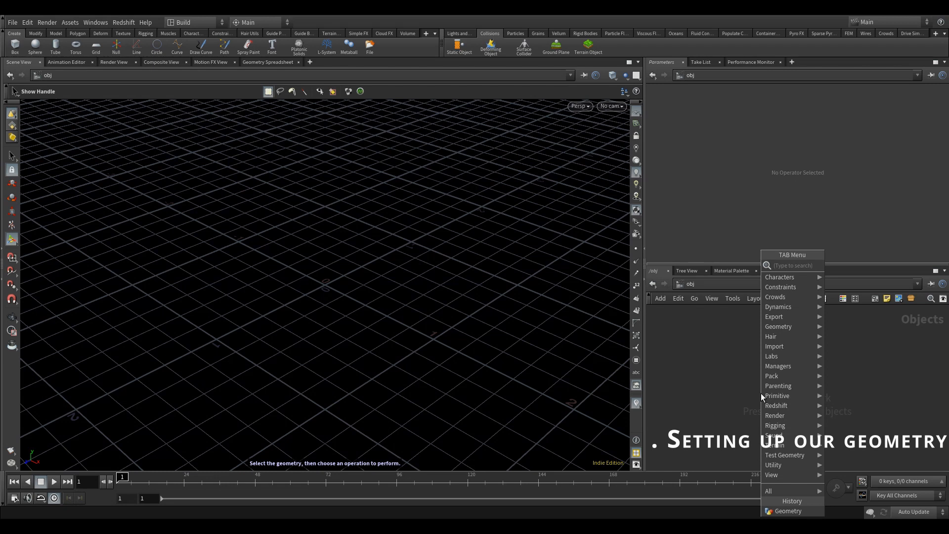
type("geo")
key("Return")
left_click(760, 393)
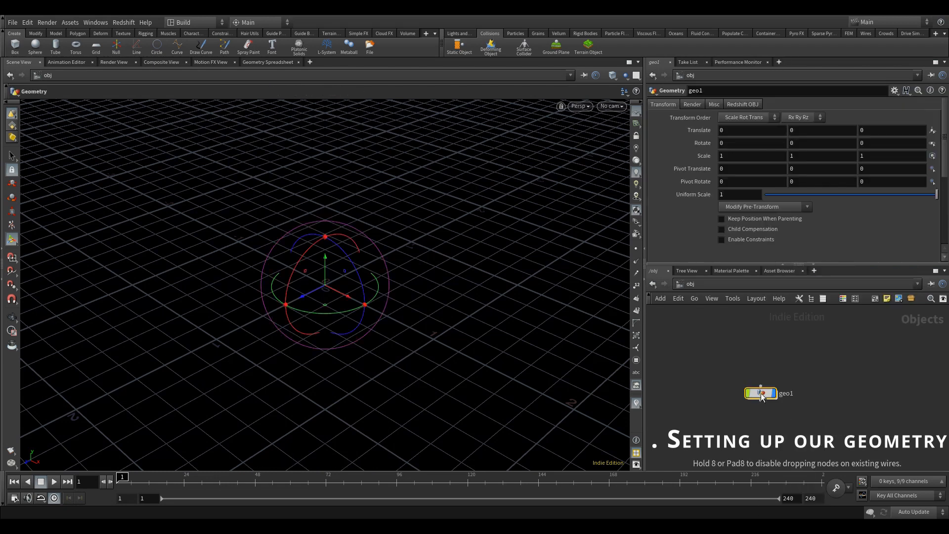
double_click(764, 382)
- Add a Font node to the geometry network and place it in the upper part of the network
key("Tab")
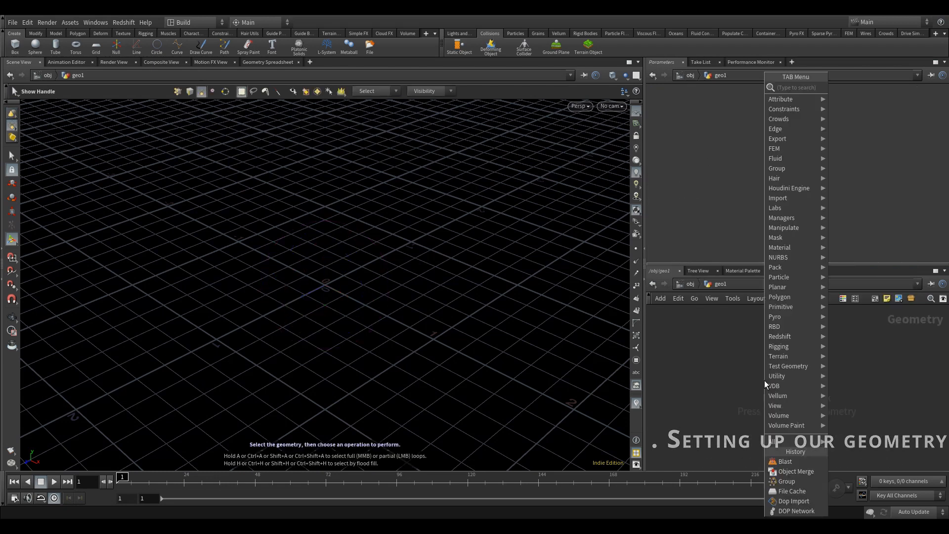
type("font")
key("Return")
left_click(764, 383)
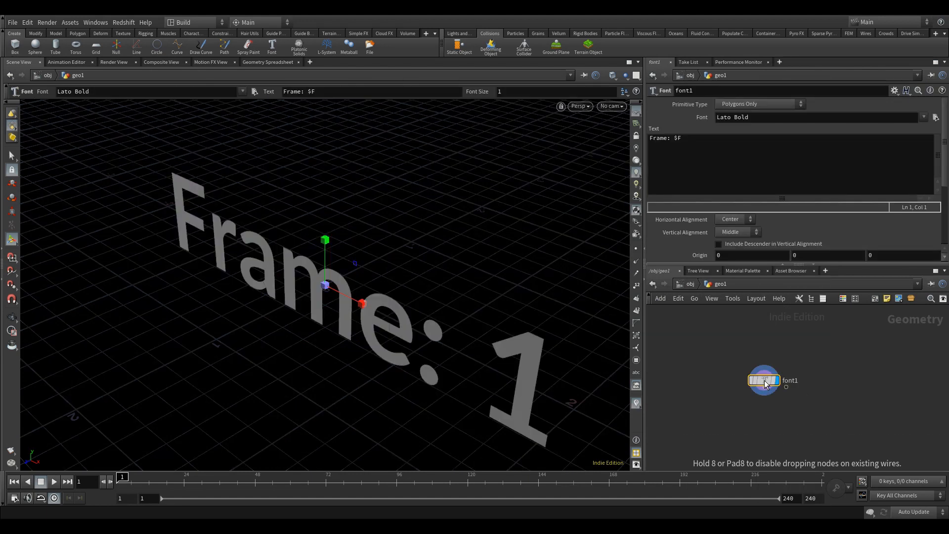
left_click_drag(765, 381, 767, 354)
- Set the Font node's text to "H" and keyframe the text at frame 30
left_click_drag(312, 333, 324, 301, "alt")
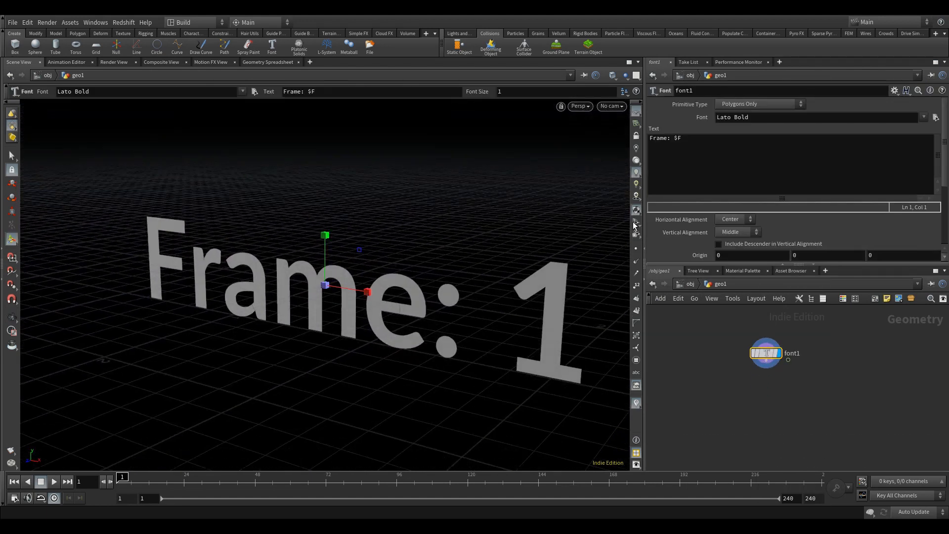
left_click_drag(729, 155, 637, 141)
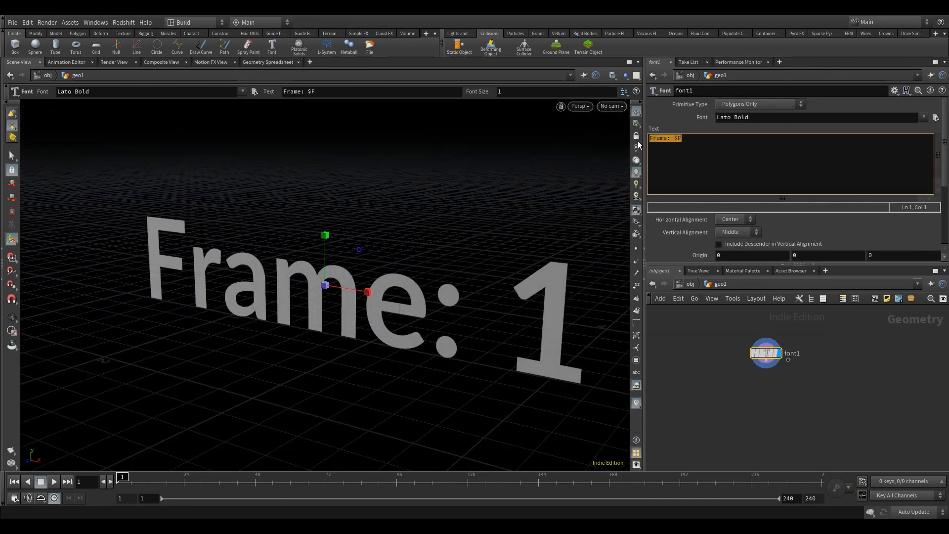
type("H")
left_click(683, 377)
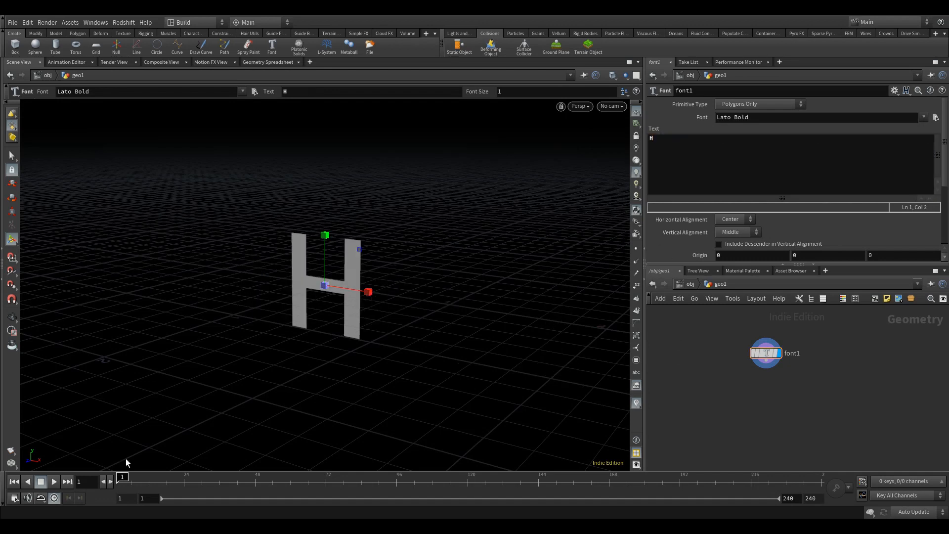
left_click_drag(134, 479, 183, 484)
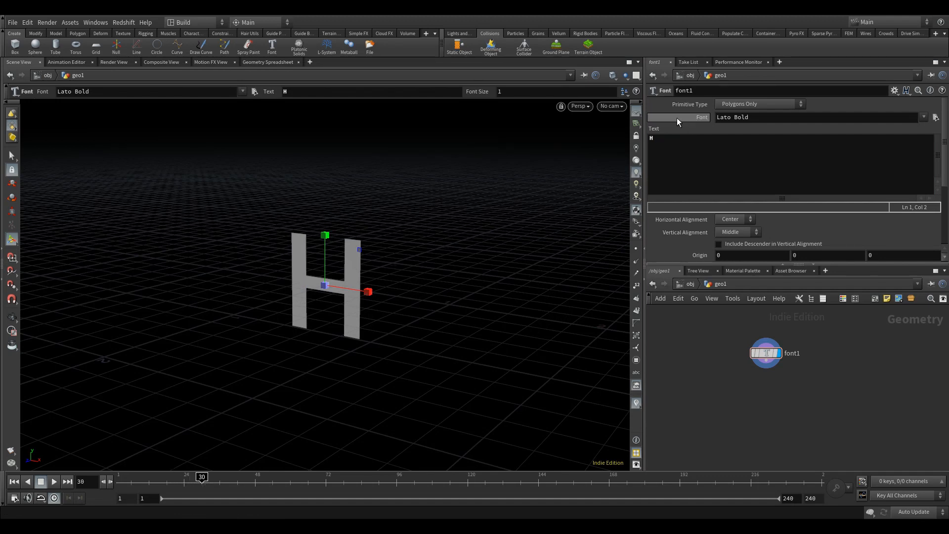
left_click(651, 129, "alt")
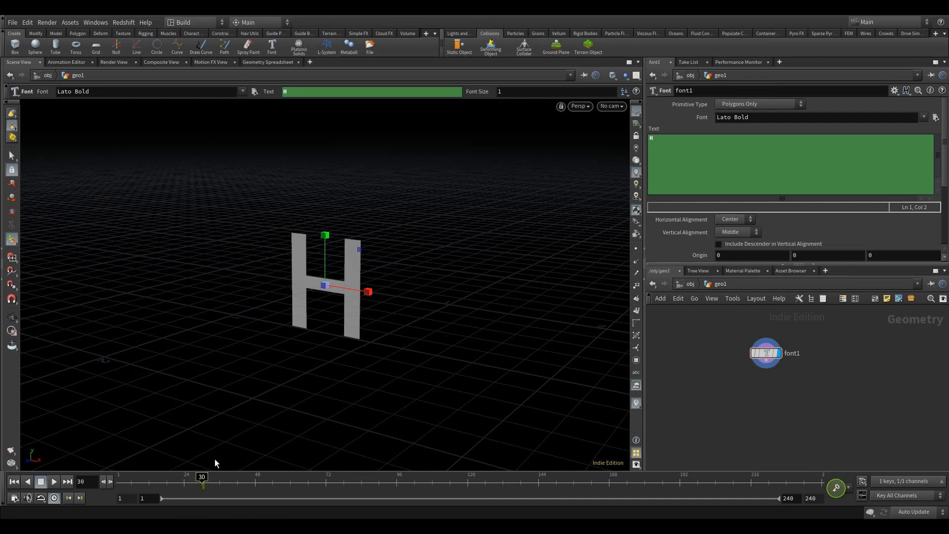
- Keyframe the Font node's text as "O" at frame 56 and "U" at frame 79
left_click(219, 479)
left_click_drag(229, 479, 262, 483)
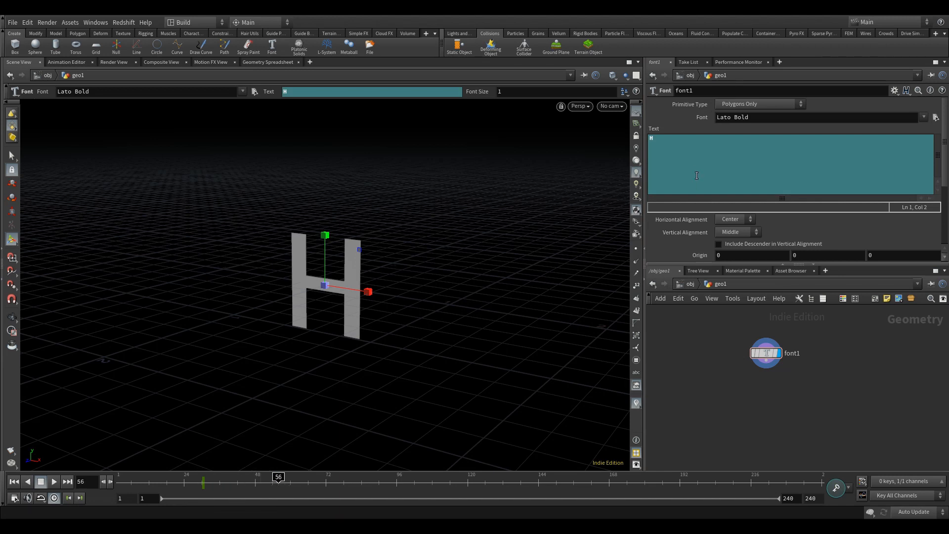
left_click_drag(693, 173, 639, 160)
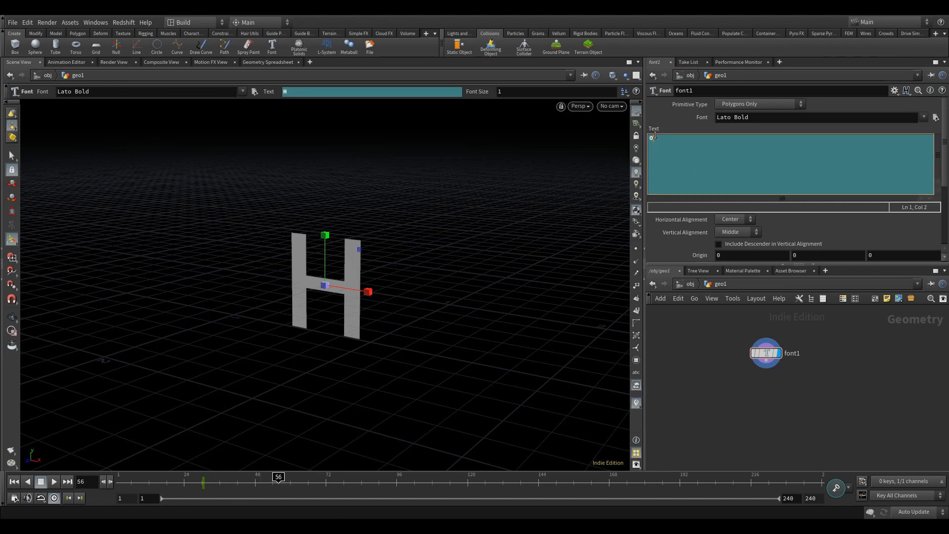
left_click_drag(277, 479, 346, 481)
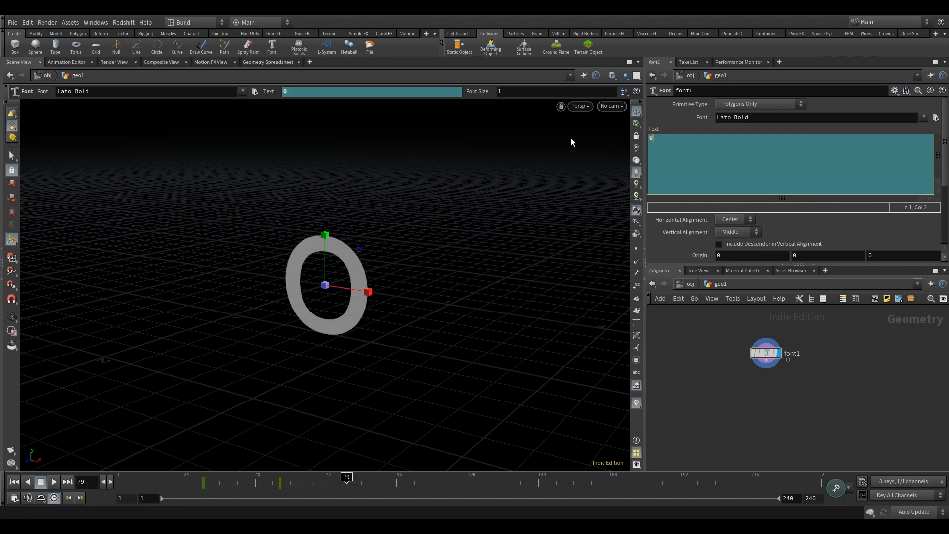
left_click(651, 136)
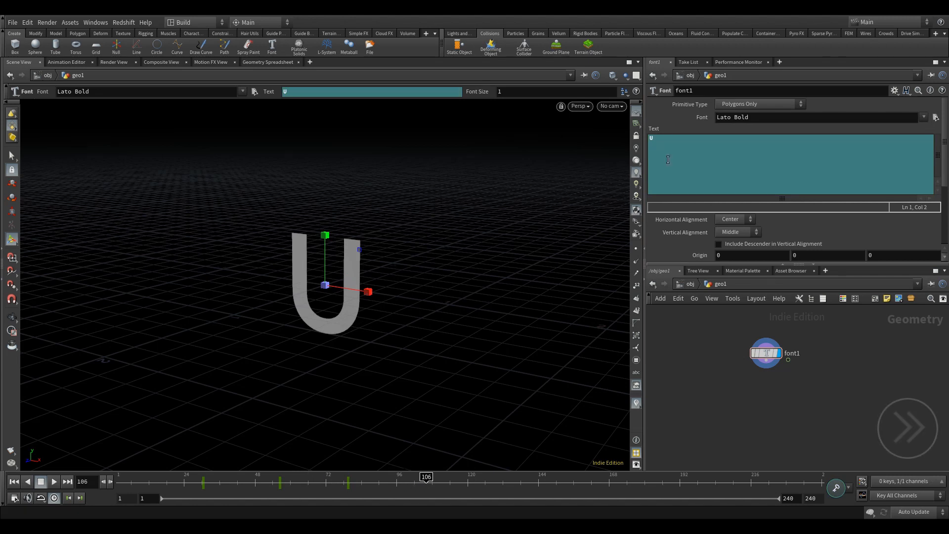
- Keyframe the Font node's text as "D" at frame 106 and "I" at frame 134
type("D")
left_click_drag(427, 480, 509, 481)
left_click_drag(660, 139, 638, 139)
type("I")
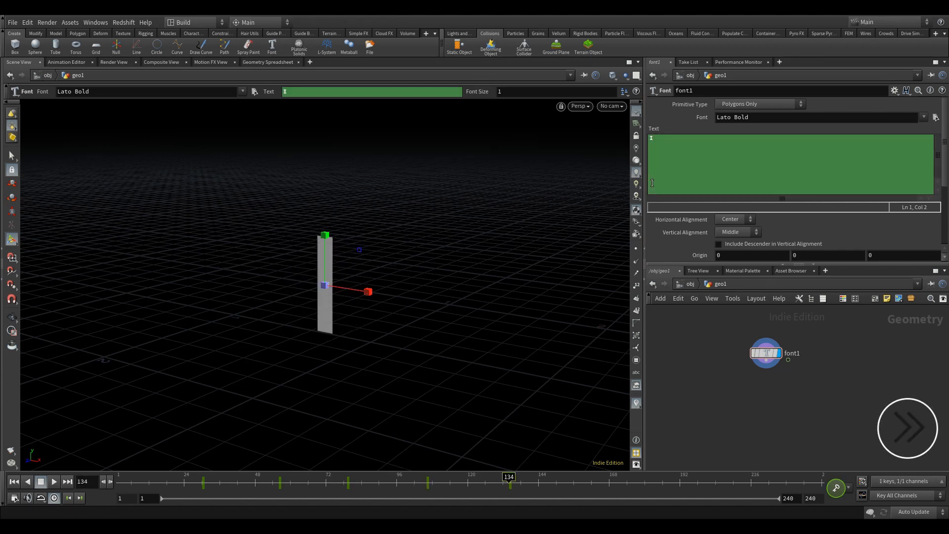
- Keyframe the Font node's text as "N" at about frame 149 and "I" at frame 177
left_click_drag(509, 480, 554, 480)
left_click_drag(661, 139, 637, 134)
type("N")
left_click(653, 129, "alt")
left_click_drag(554, 480, 637, 481)
left_click_drag(661, 139, 637, 136)
type("I")
left_click(654, 129, "alt")
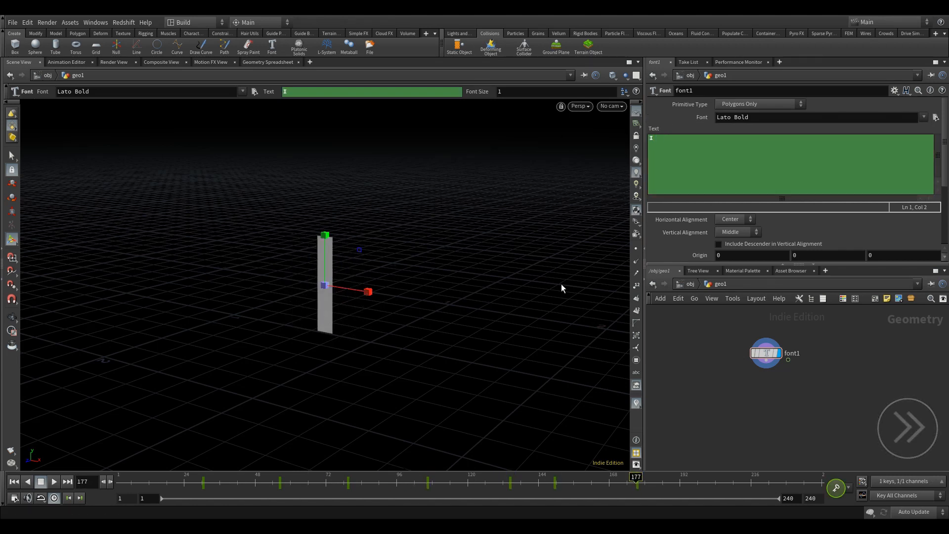
- Play back the letter animation and return to frame 1
key("ctrl+Up")
key("Up")
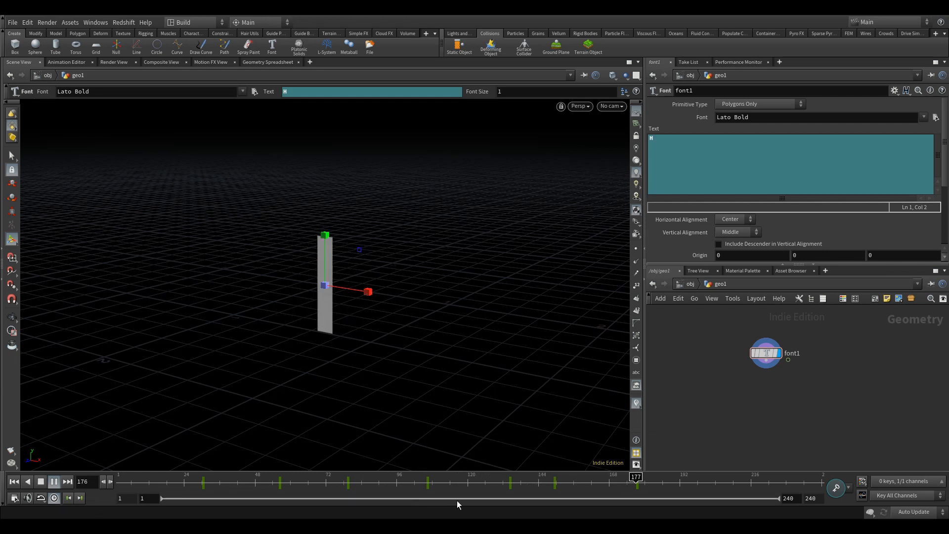
key("ctrl+Up")
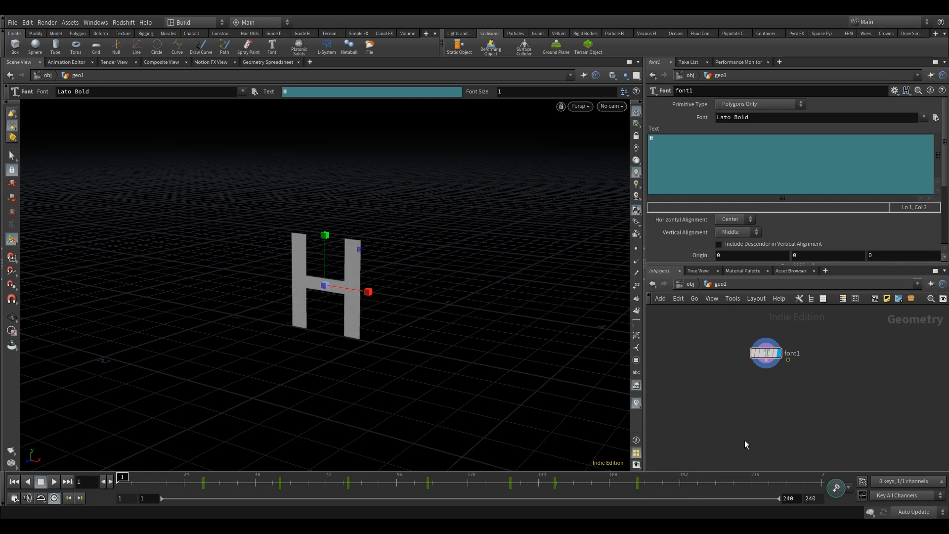
- Add a PolyExtrude node after font1 and set its extrusion distance to 0.1
key("Tab")
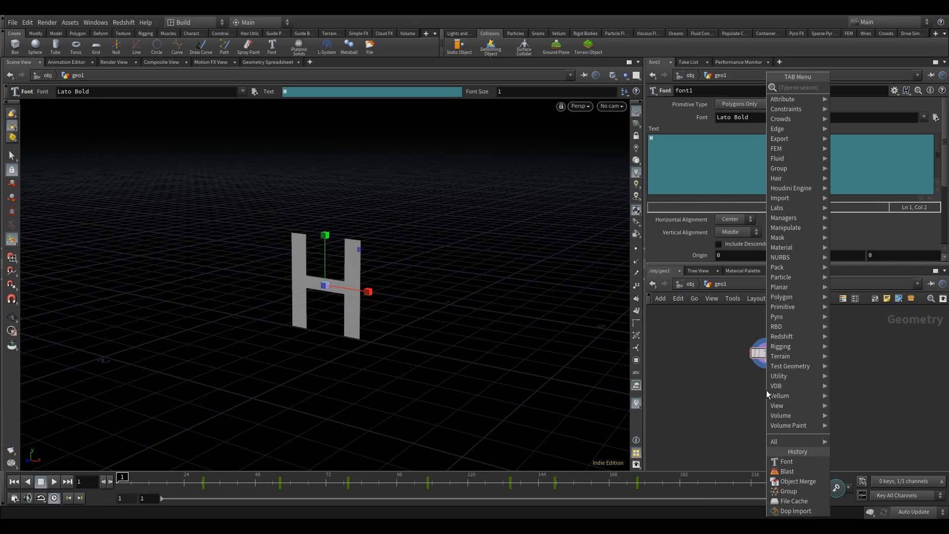
type("polyex")
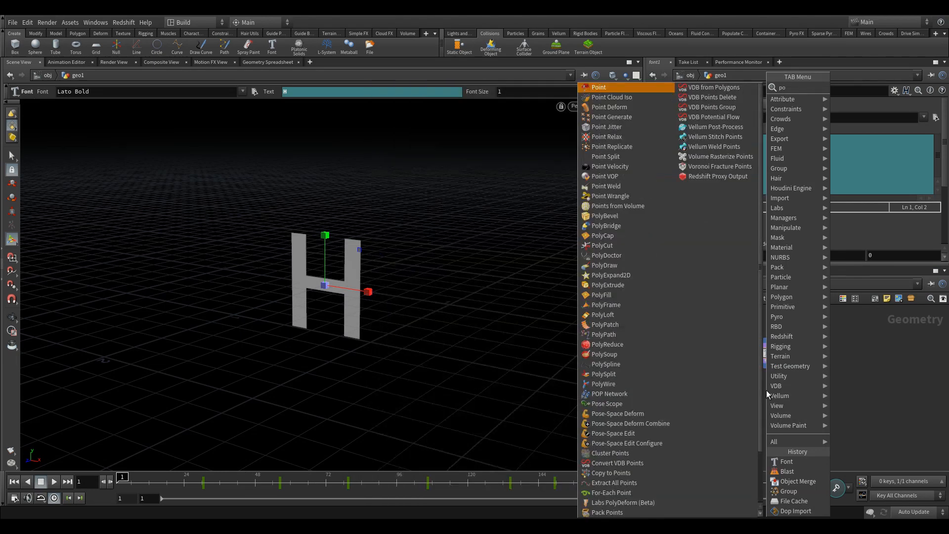
key("Return")
left_click(766, 390)
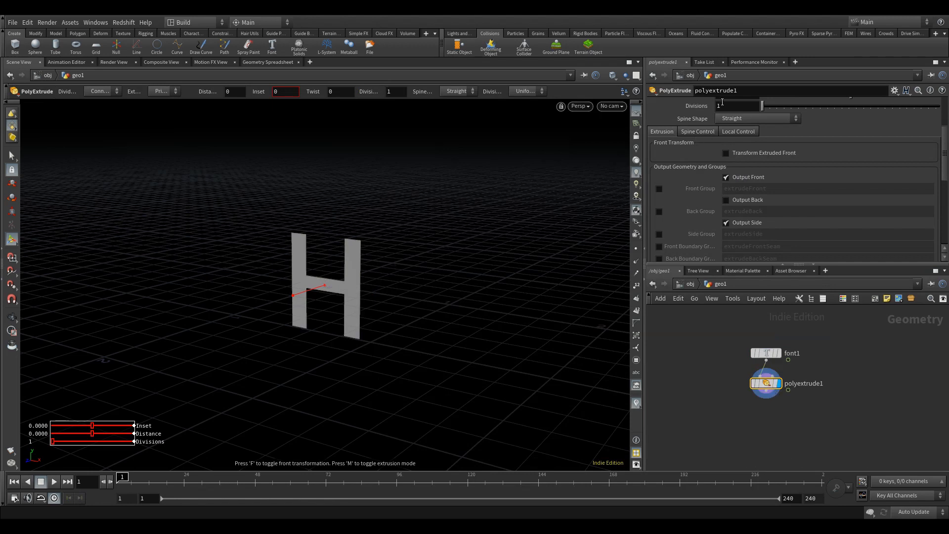
scroll(722, 102, "up", 4)
type(".1")
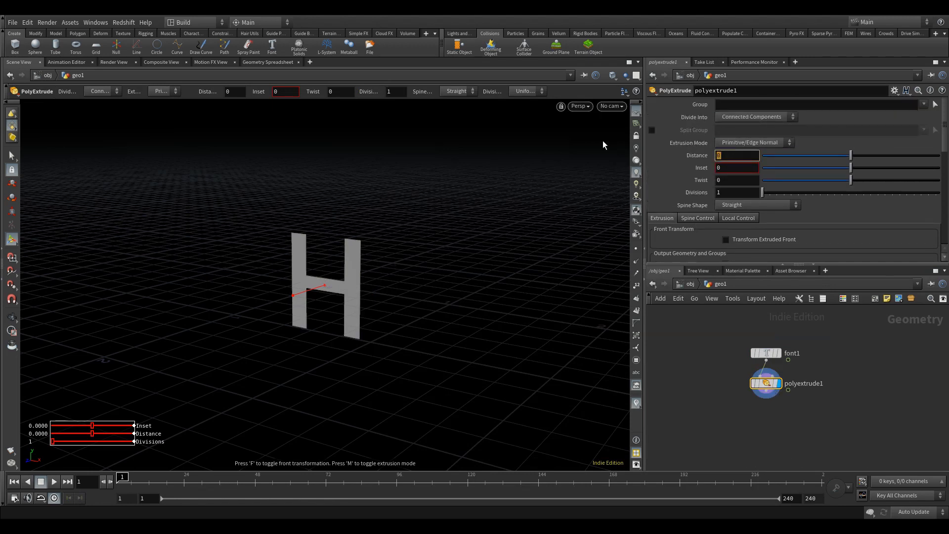
key("Return")
key("Escape")
- Enable Output Back on the PolyExtrude node to close the back of the extruded letter
left_click_drag(296, 298, 555, 310)
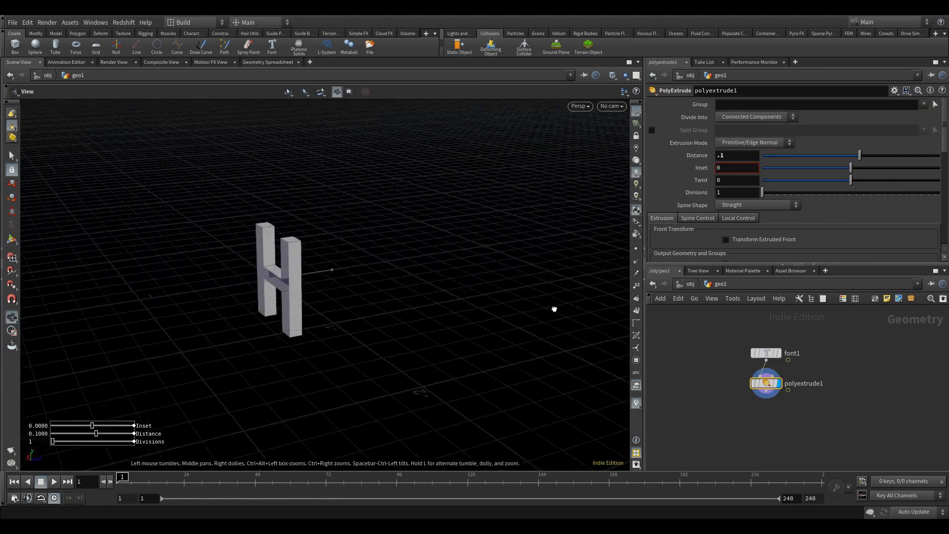
right_click_drag(274, 287, 413, 210, "alt")
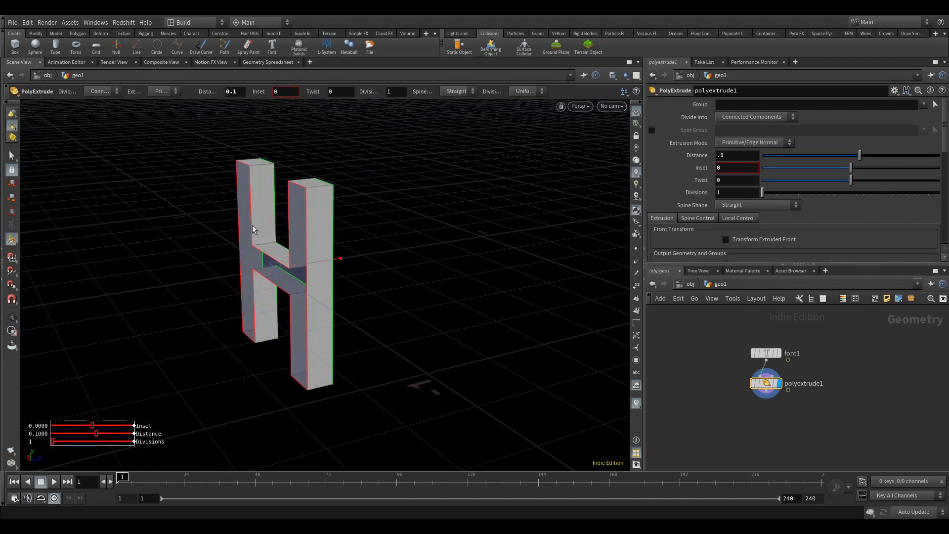
scroll(710, 221, "down", 3)
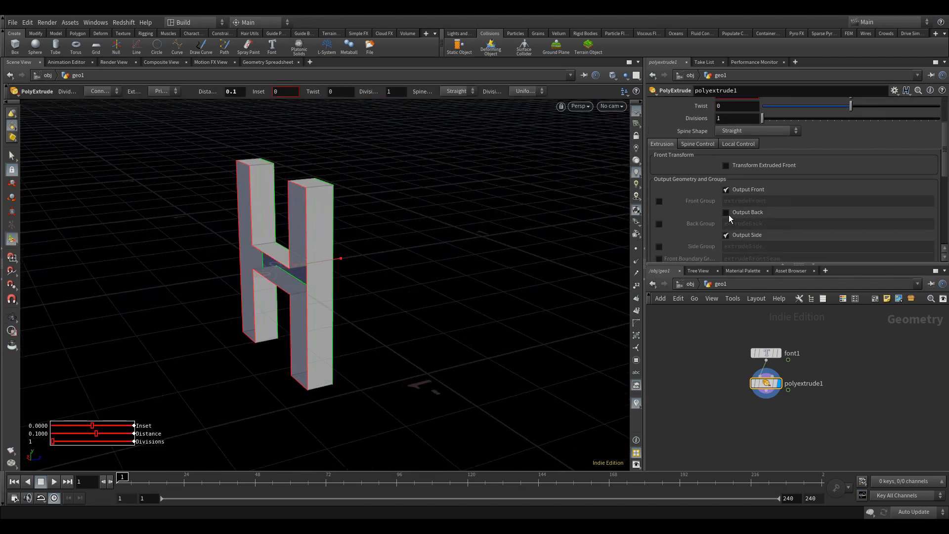
left_click(729, 213)
left_click_drag(351, 241, 188, 241, "alt")
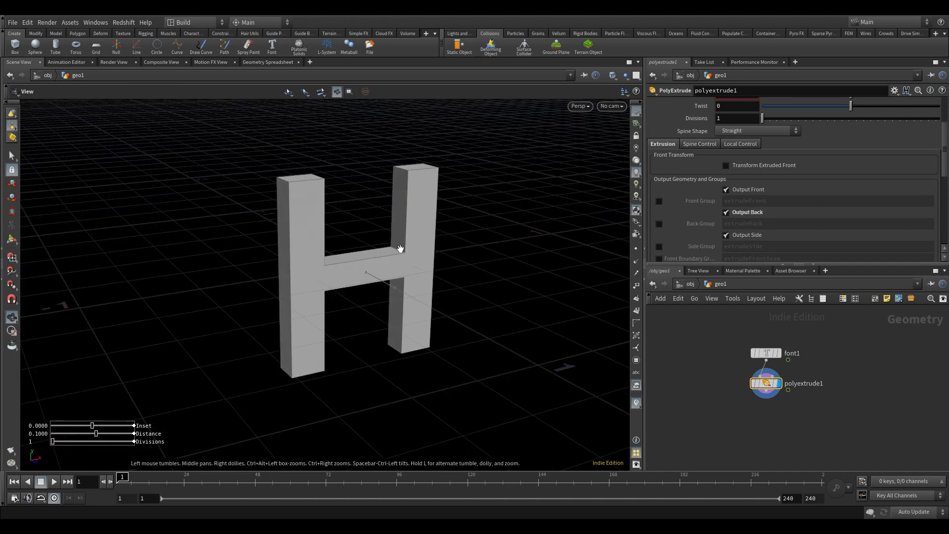
middle_click_drag(398, 248, 328, 253, "alt")
left_click(690, 285)
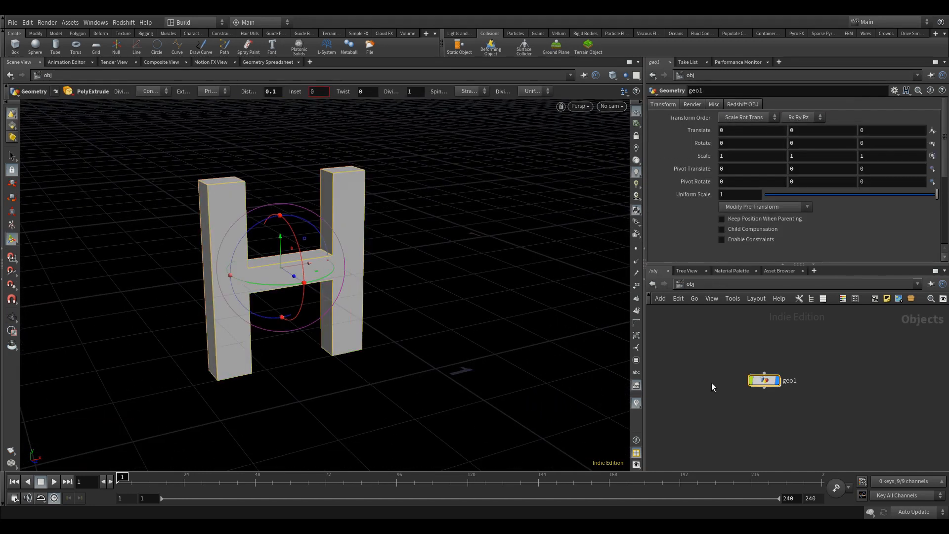
double_click(797, 368)
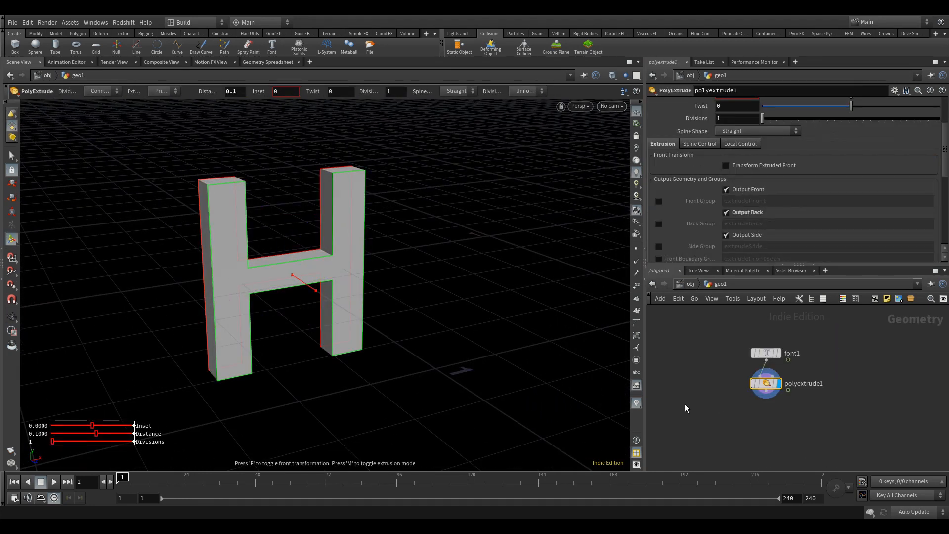
- Add a Transform node after polyextrude1, display it and set its uniform scale to 3
key("Tab")
type("tr")
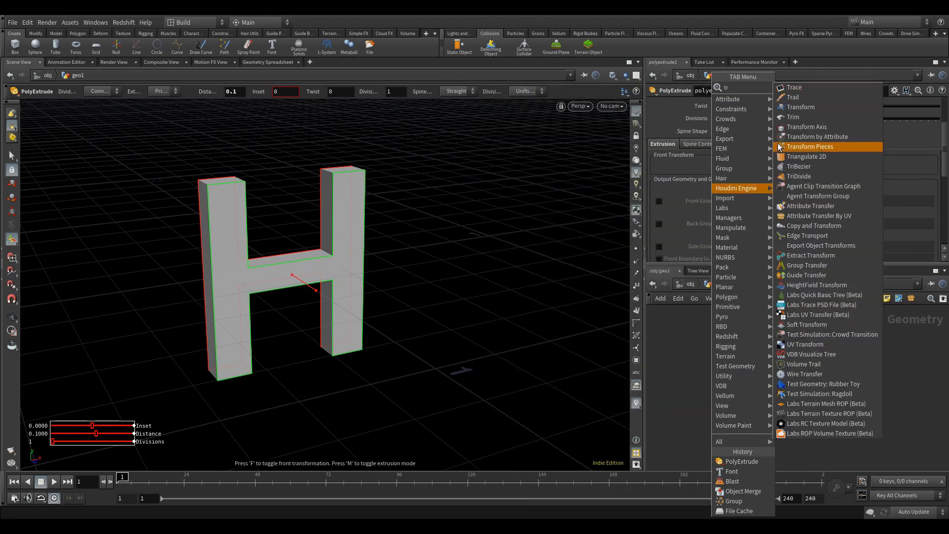
left_click(779, 109)
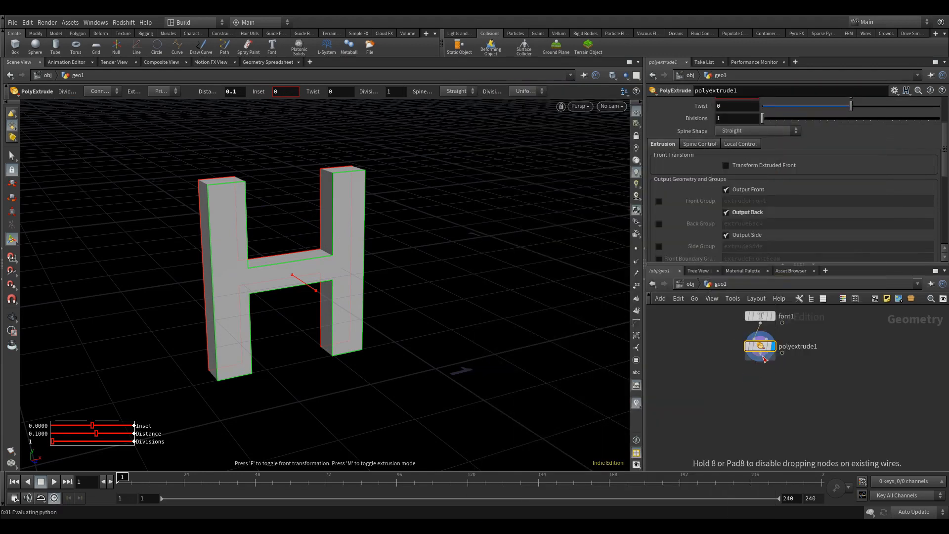
left_click(761, 375)
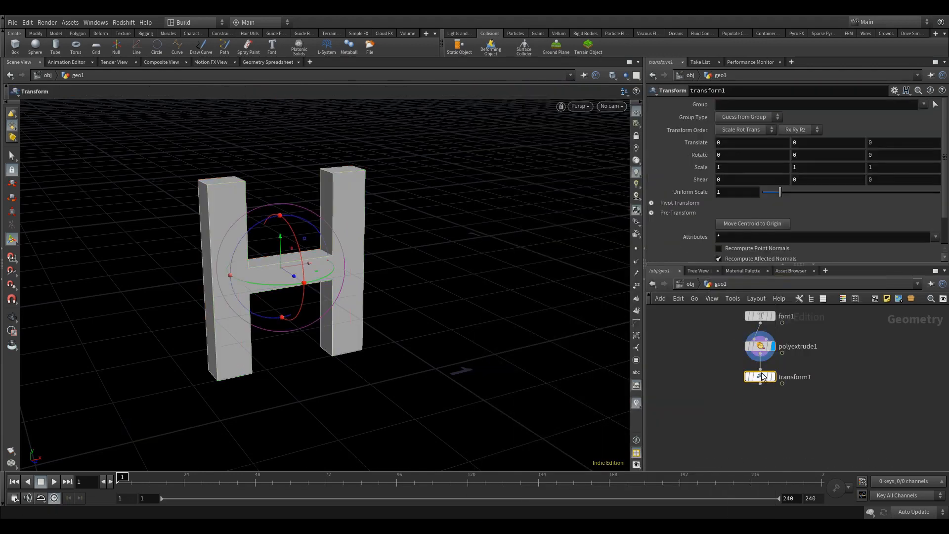
type("2")
left_click(692, 202)
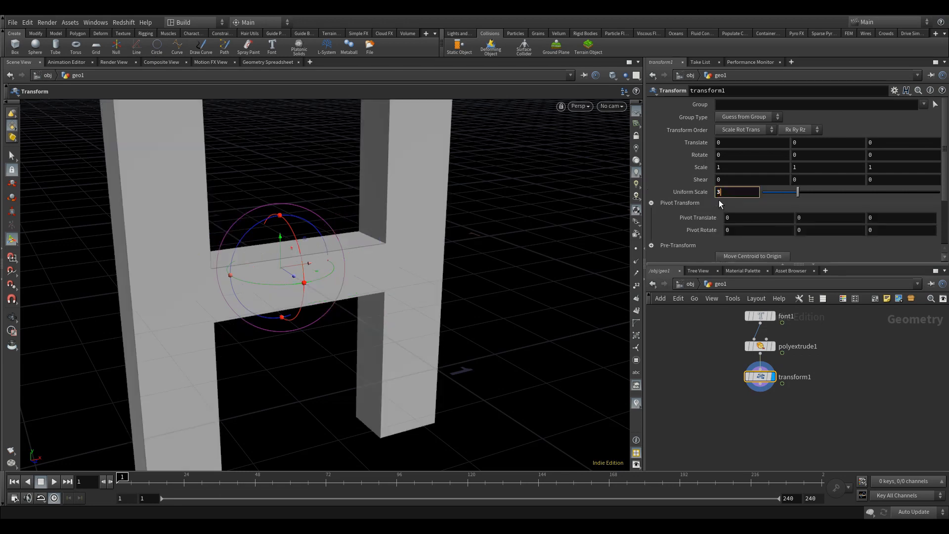
left_click(719, 201)
right_click_drag(364, 197, 231, 370, "alt")
middle_click_drag(390, 274, 384, 319, "alt")
right_click_drag(383, 316, 331, 281, "alt")
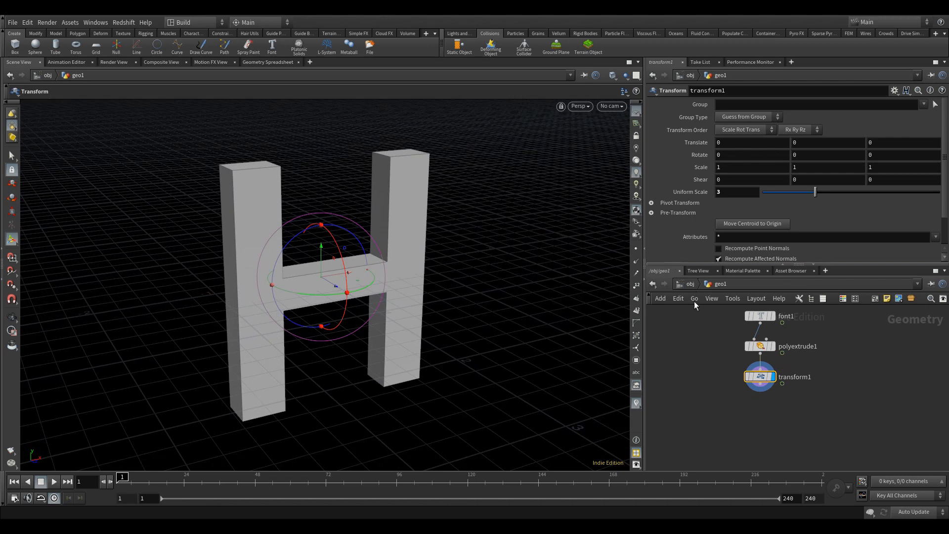
- Add a Null node after transform1, name it OUT_collision and make it the displayed node
key("Tab")
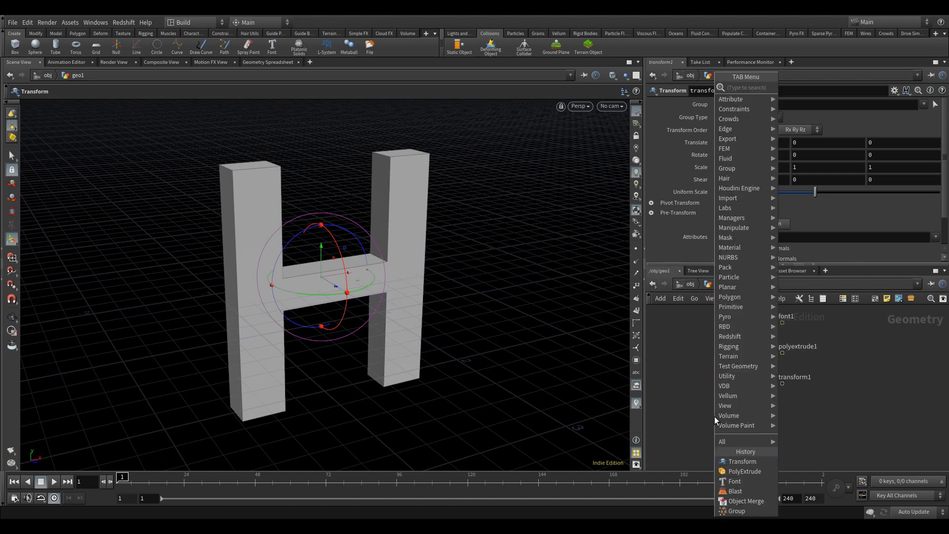
type("nul")
left_click(790, 88)
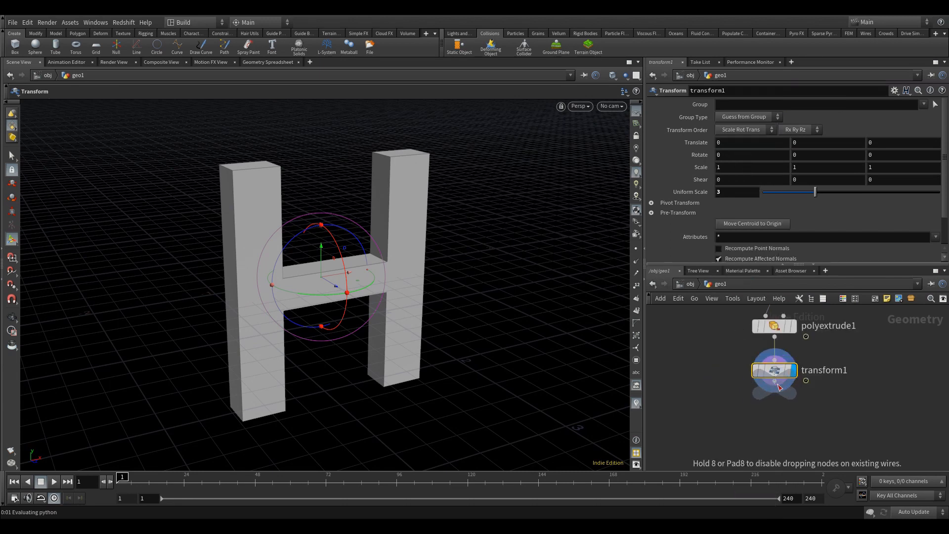
left_click(779, 420)
double_click(799, 419)
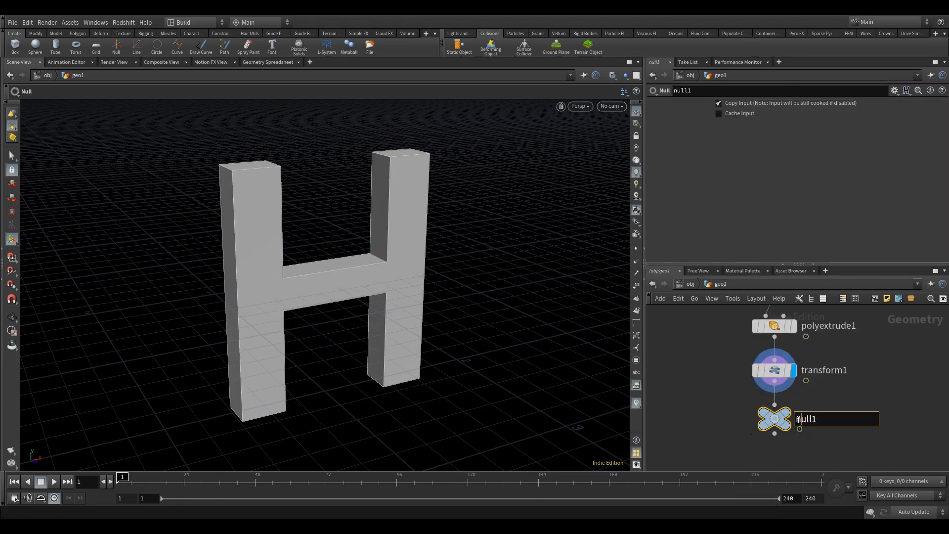
double_click(798, 419)
type("OUT_collision")
key("Return")
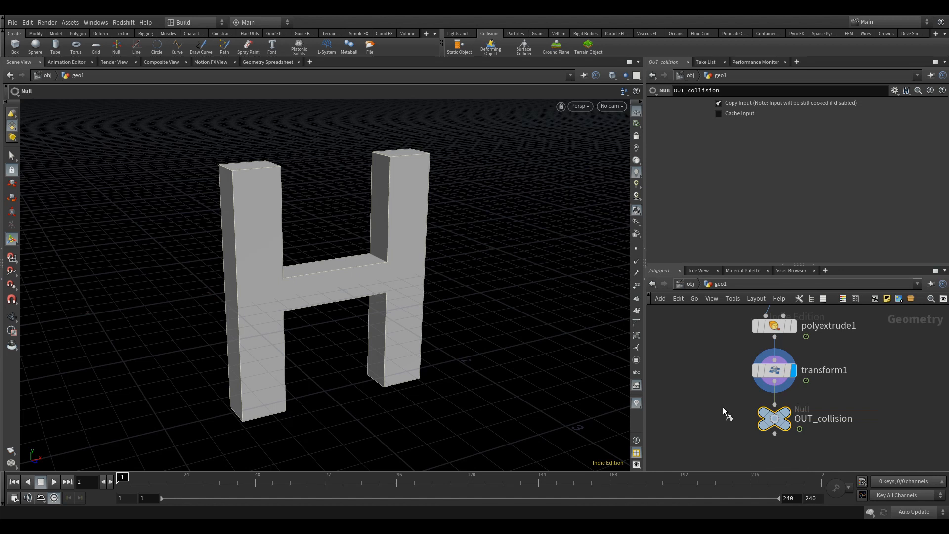
left_click(786, 415)
left_click_drag(817, 456, 722, 396)
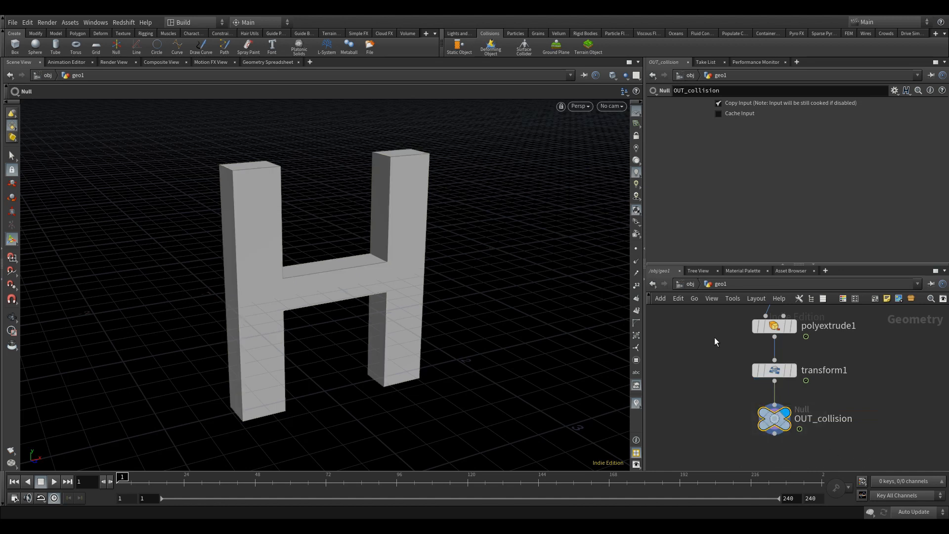
- Return to the object level and rename the geo1 object as Collision
left_click(687, 285)
double_click(840, 366)
double_click(840, 366)
type("C")
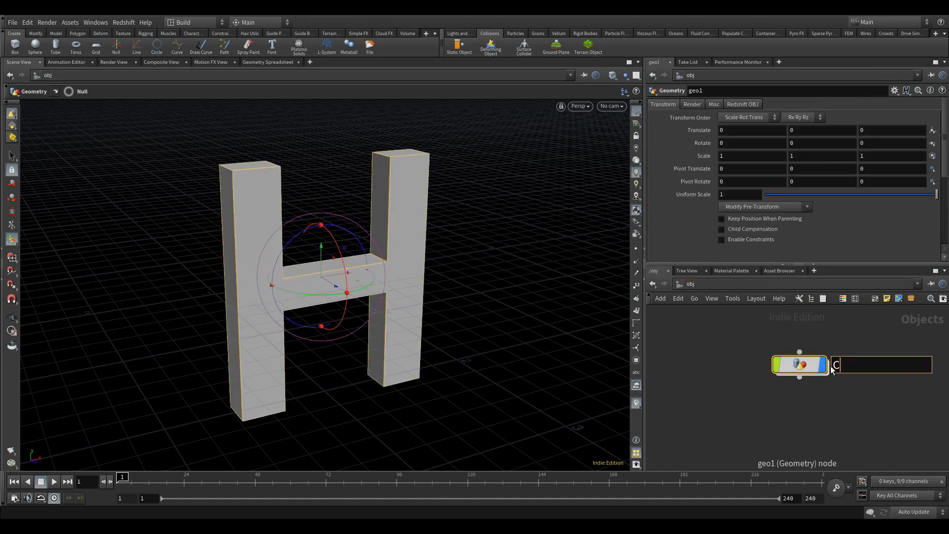
type("ollision")
key("Return")
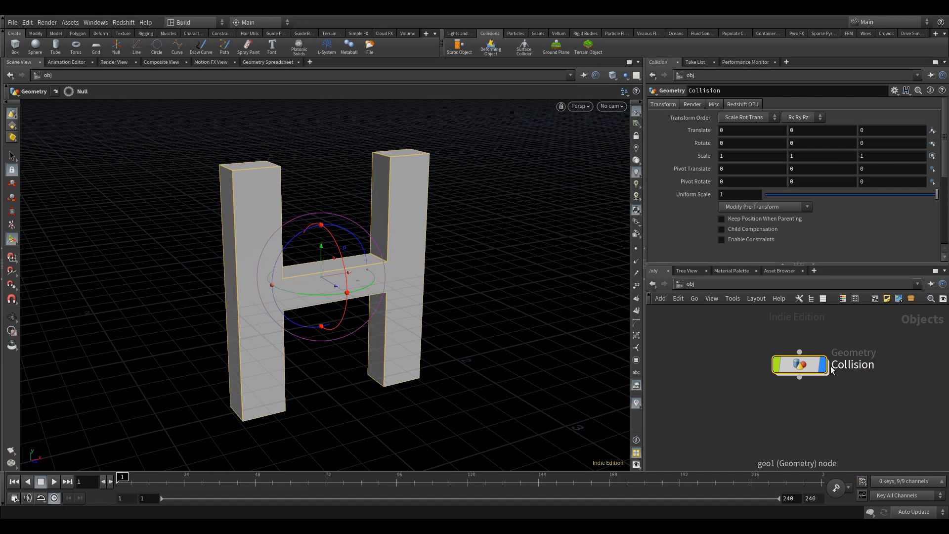
left_click_drag(815, 367, 758, 365)
middle_click_drag(857, 374, 780, 370)
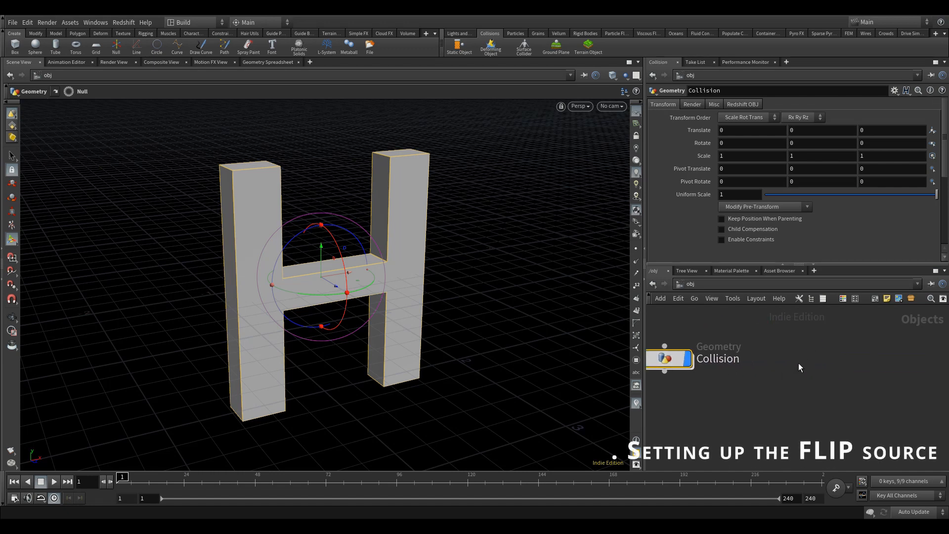
- Add a second Geometry object beside Collision and name it Flip_sim
key("Tab")
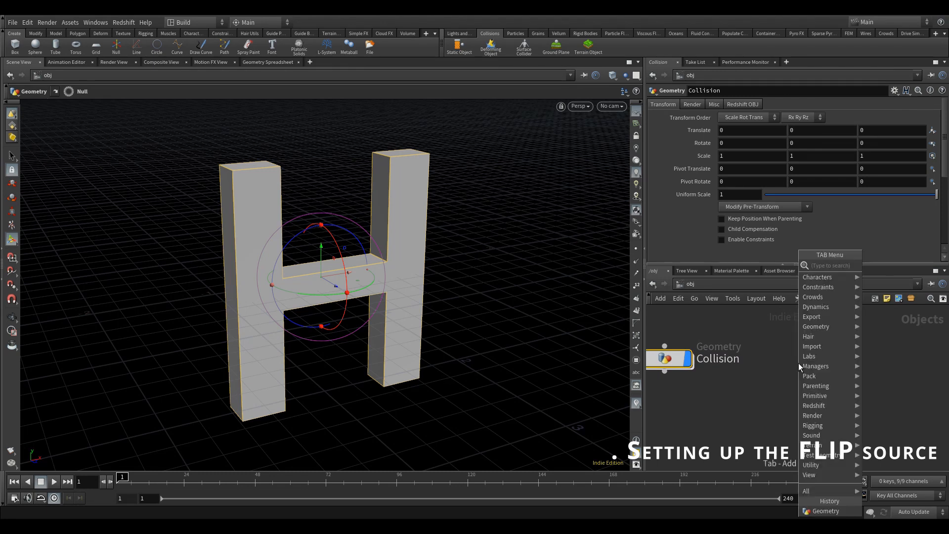
type("ge")
key("Return")
left_click(799, 362)
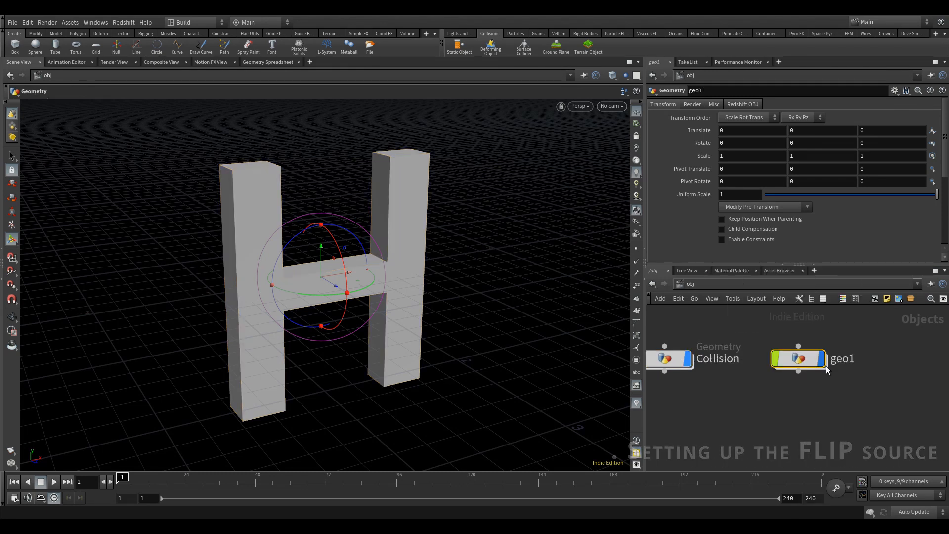
double_click(841, 360)
double_click(840, 360)
type("Fl")
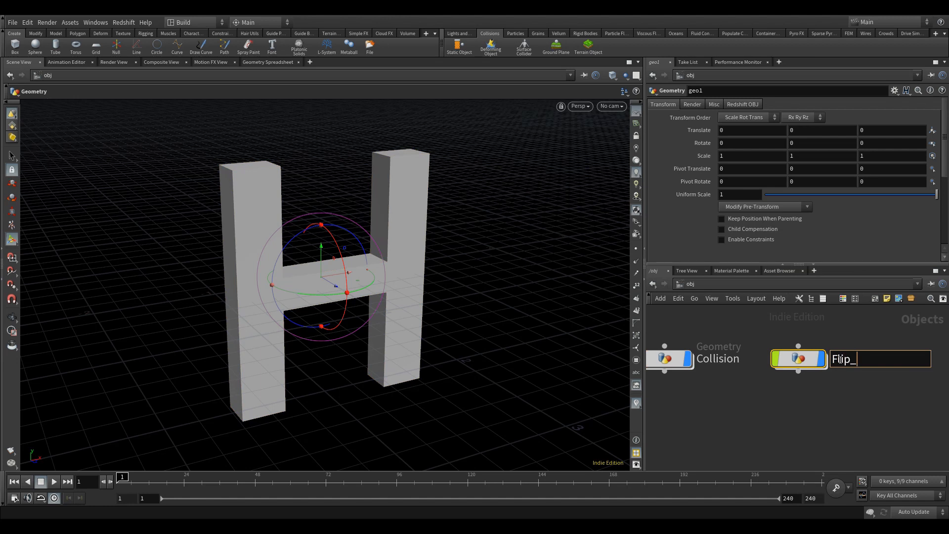
type("ip_sim")
key("Return")
left_click_drag(804, 363, 840, 363)
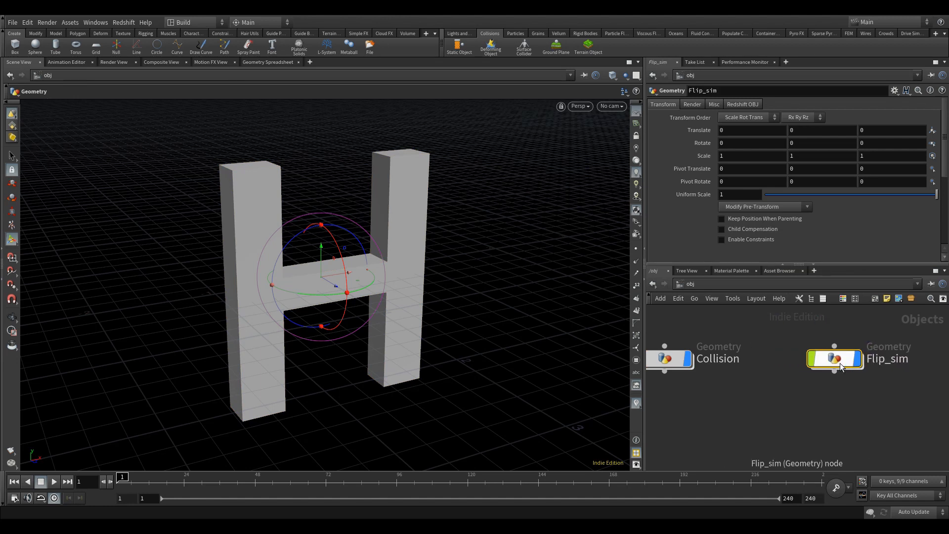
- Go inside the Flip_sim object and add a Box node
key("c")
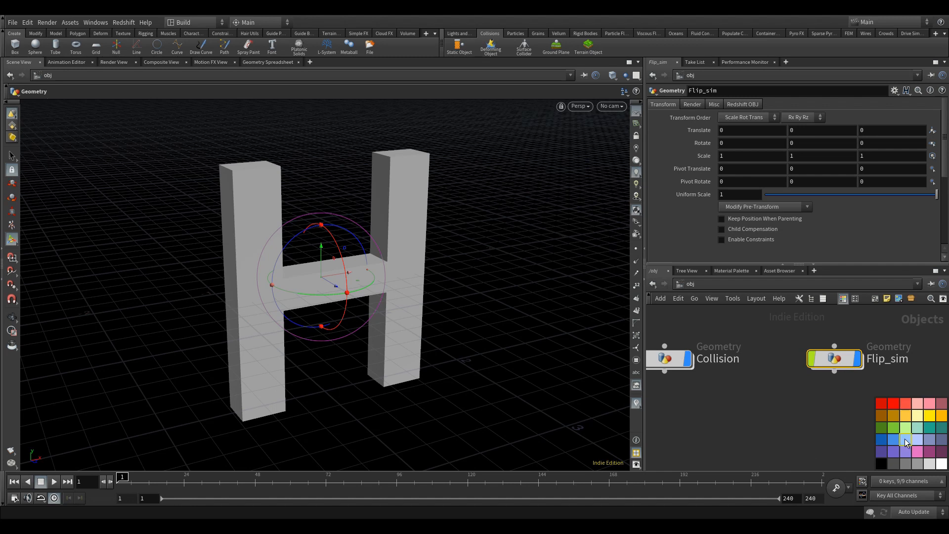
double_click(837, 359)
key("c")
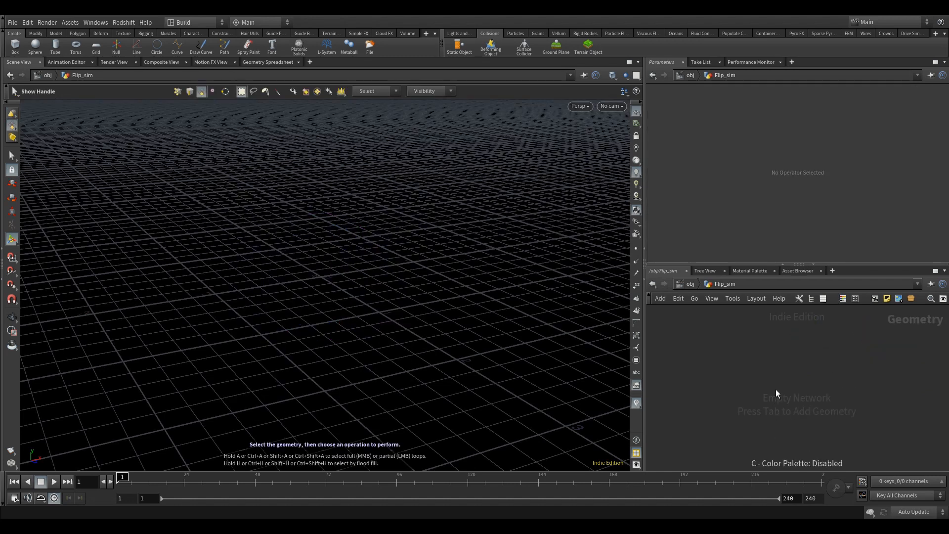
key("Tab")
type("box")
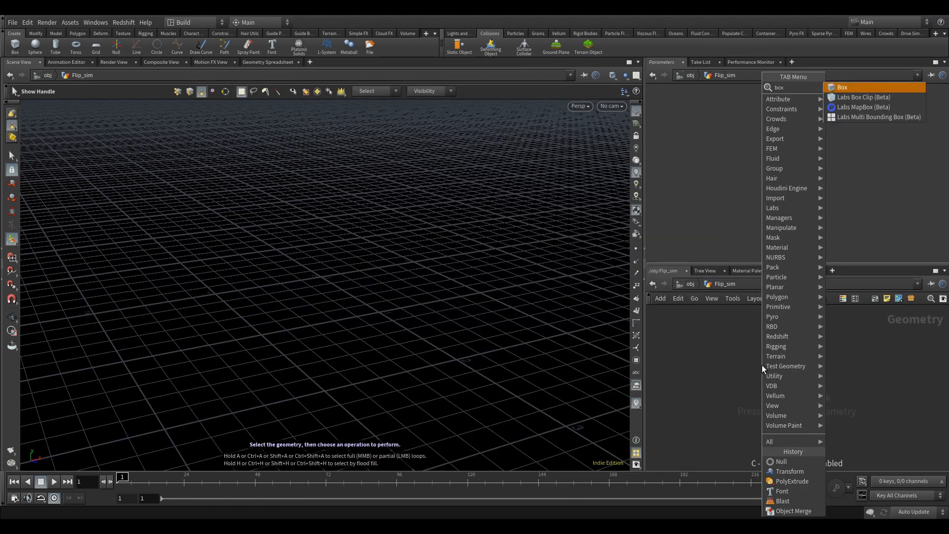
key("Return")
left_click(761, 365)
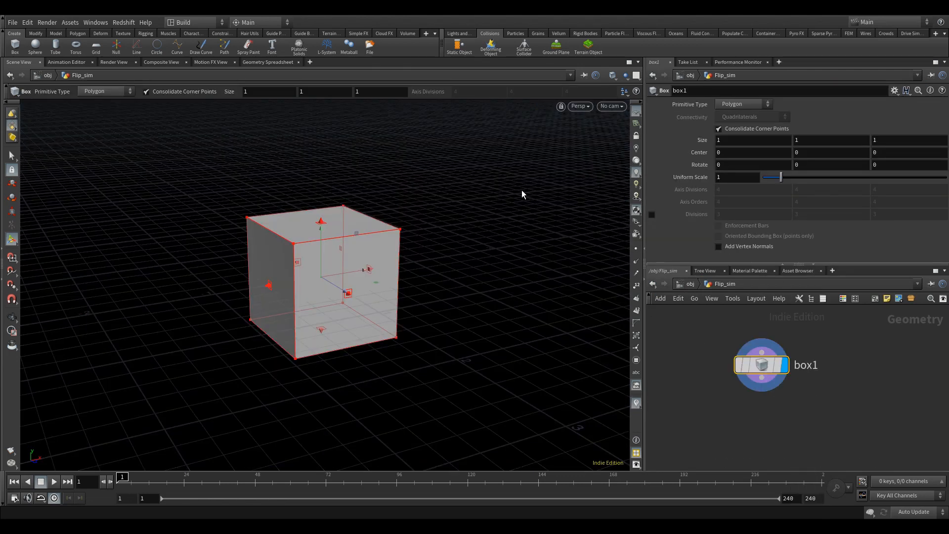
- Ghost the other objects in the viewport and flatten box1 to a Z size of 0.02
left_click(624, 75)
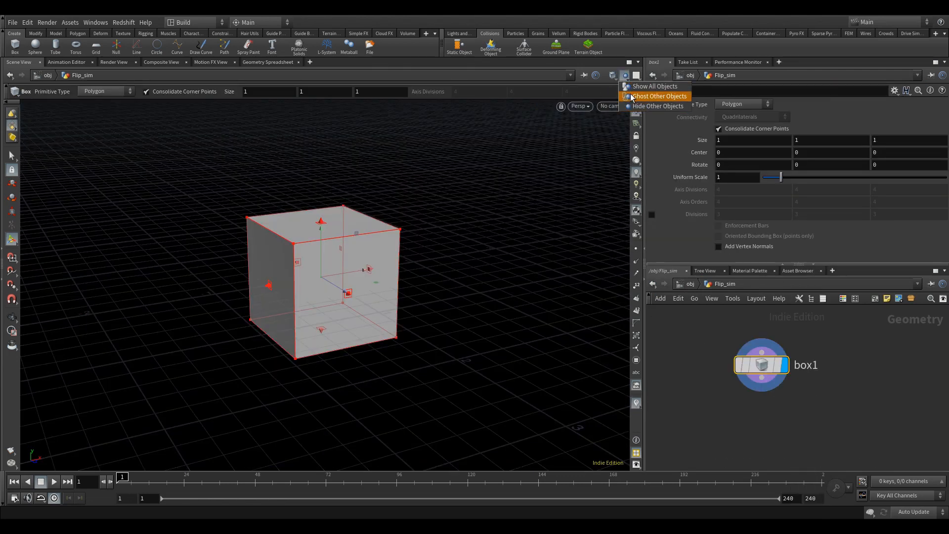
left_click(645, 93)
left_click_drag(334, 270, 301, 222, "alt")
right_click_drag(301, 287, 364, 251, "alt")
left_click_drag(365, 251, 414, 281, "alt")
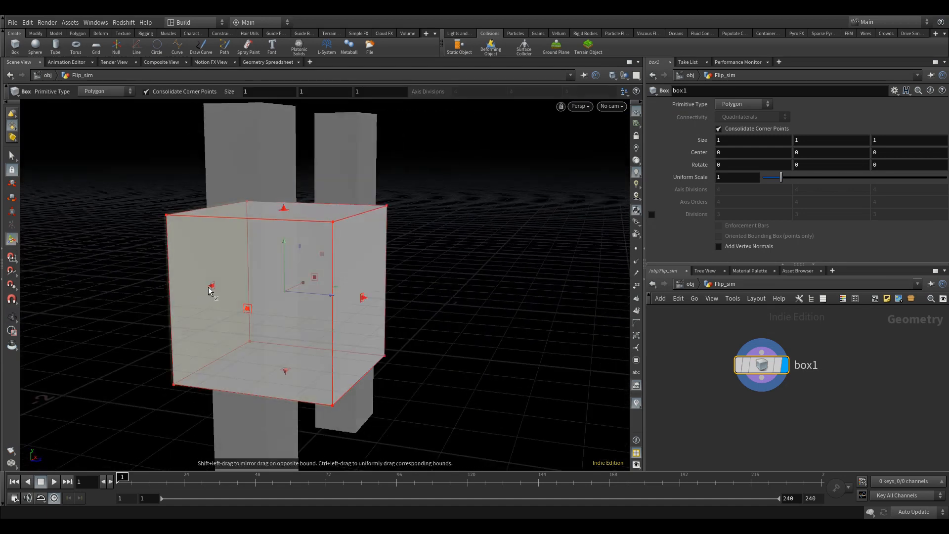
left_click_drag(208, 290, 284, 293)
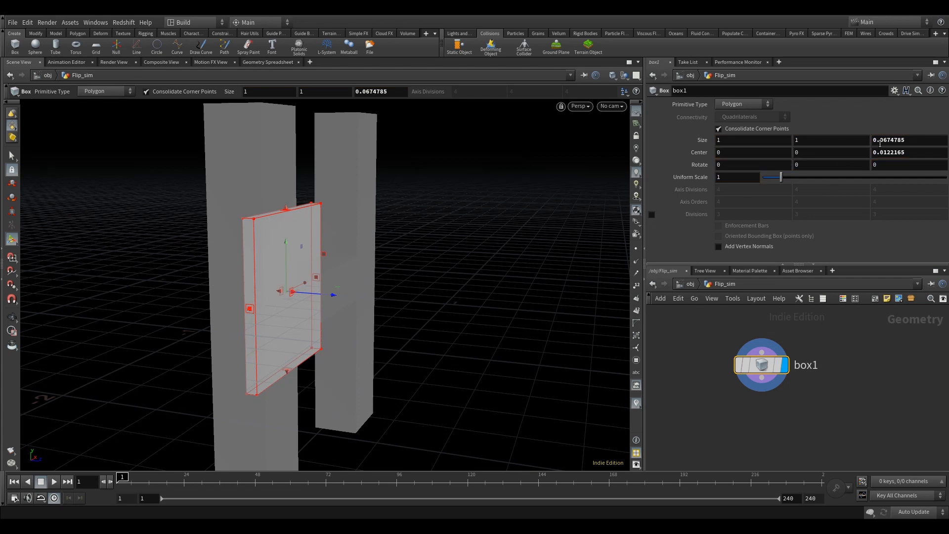
key("Return")
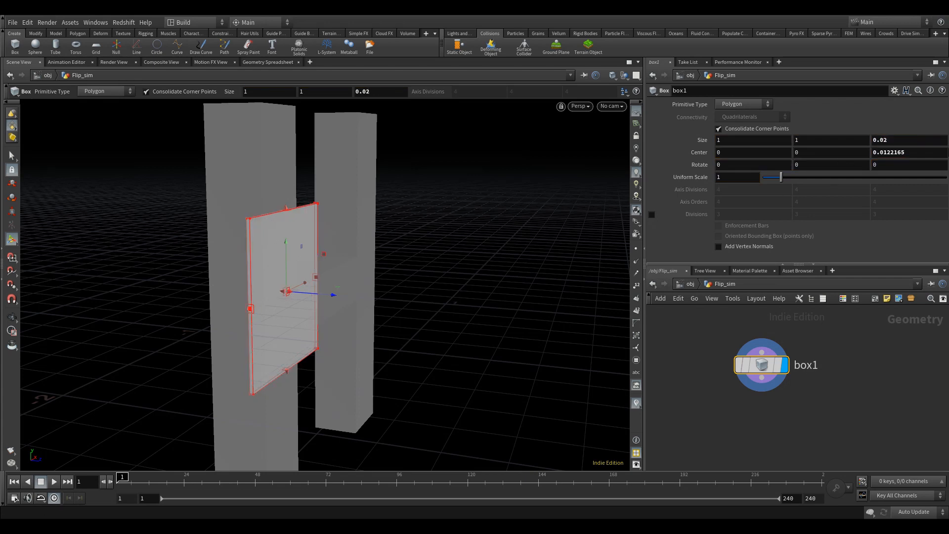
- Narrow box1 symmetrically along X to a width of about 0.41
left_click_drag(482, 228, 234, 254, "alt")
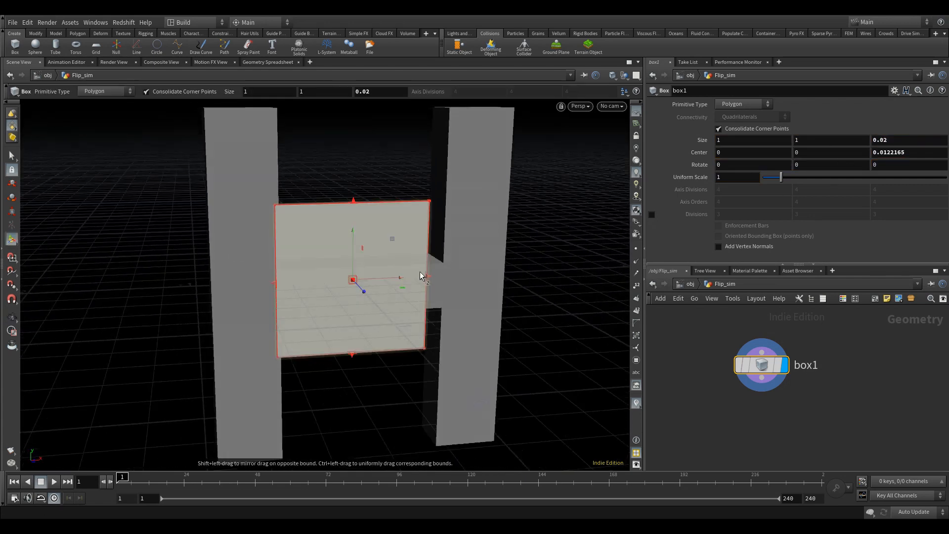
left_click_drag(360, 267, 353, 265, "alt")
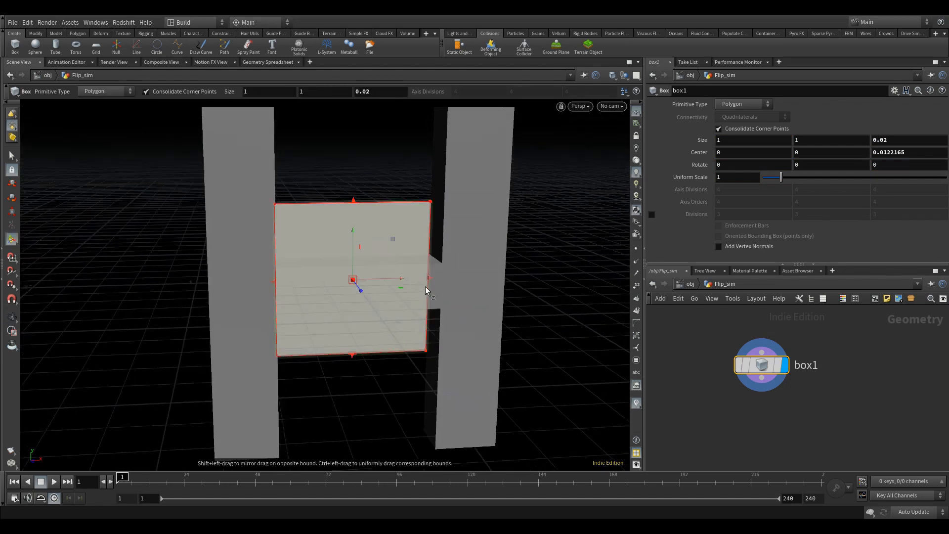
left_click_drag(428, 282, 386, 281, "shift")
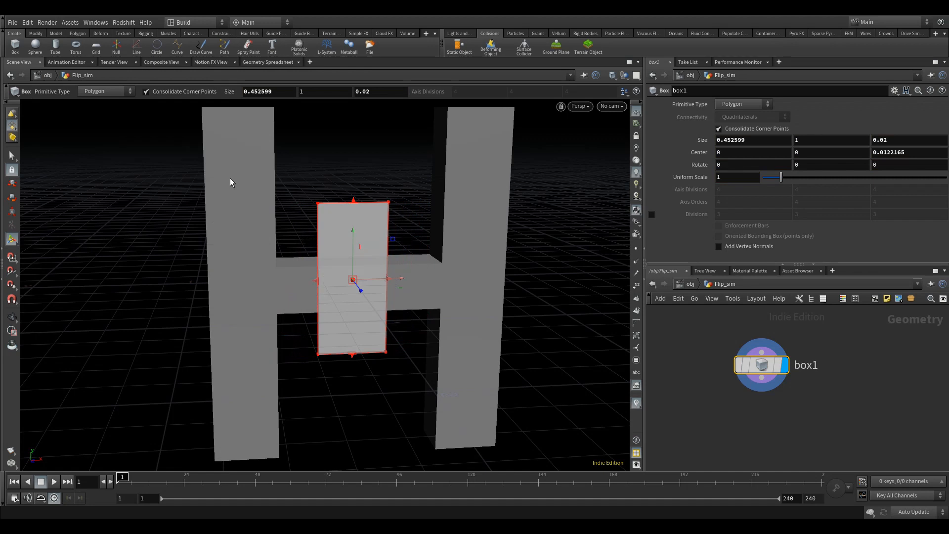
left_click_drag(363, 262, 410, 285, "alt")
- Add a Transform node, wire box1 into it and make it the displayed node
key("Tab")
type("tr")
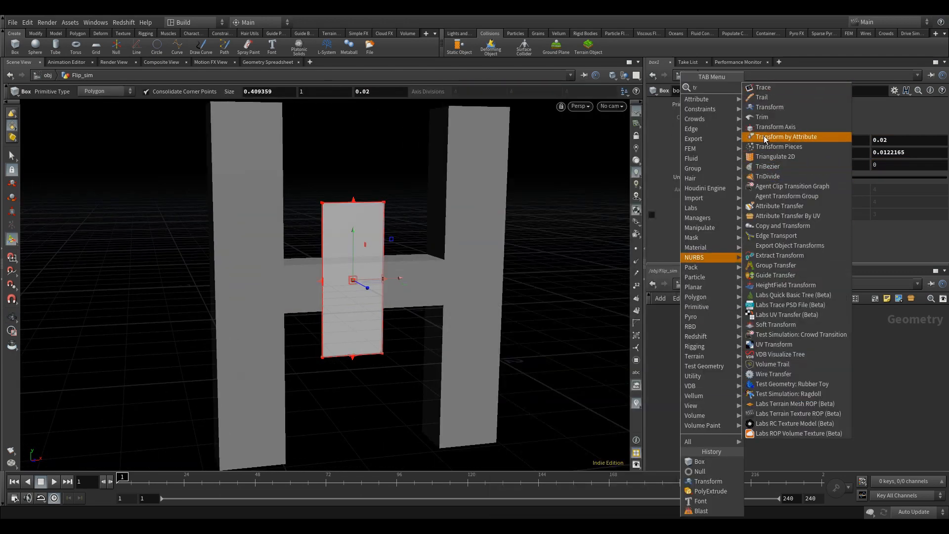
left_click(763, 108)
left_click(702, 431)
left_click(762, 378)
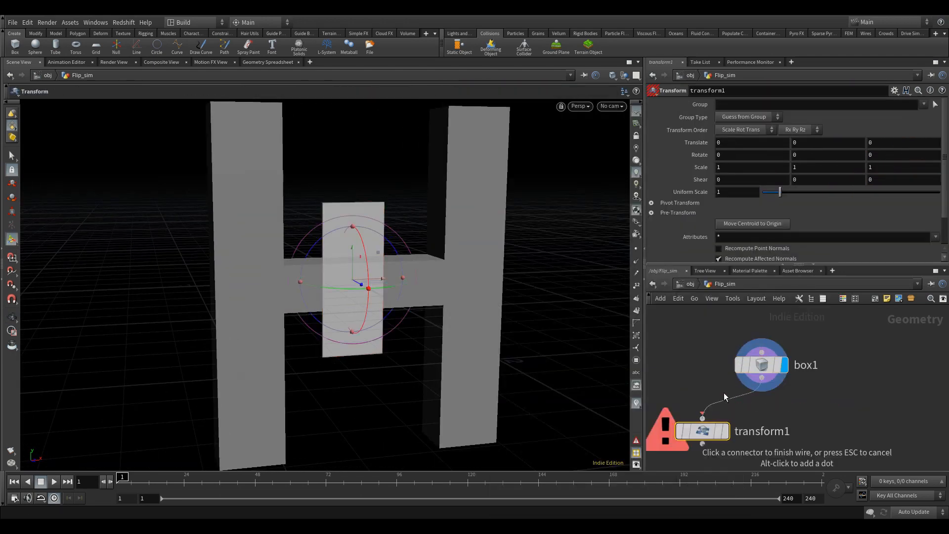
left_click(702, 419)
key("r")
left_click(710, 433)
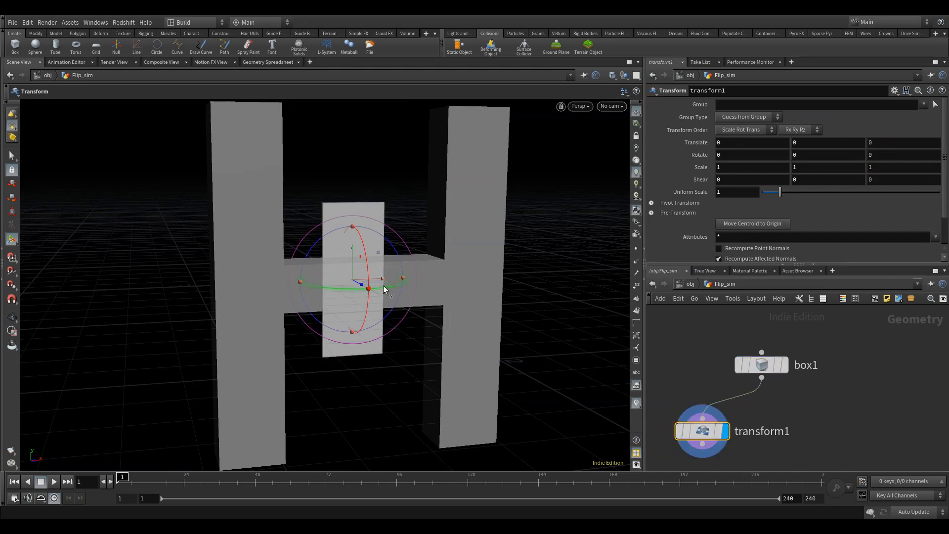
- Move the box onto the front of the H's left stem, at about -0.695 in X and 0.122 in Z
left_click_drag(383, 286, 275, 284)
left_click_drag(275, 285, 233, 269, "alt")
scroll(233, 269, "down", 2)
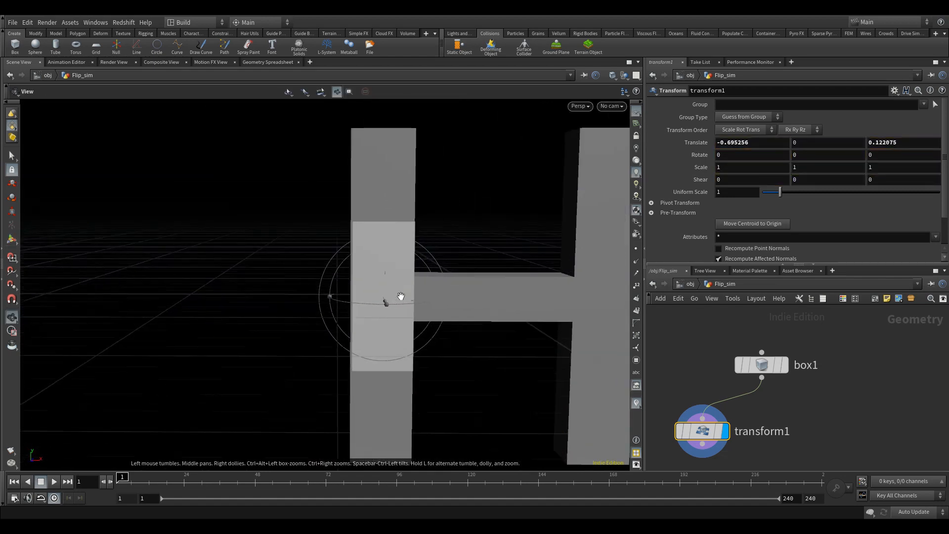
left_click_drag(387, 300, 293, 277)
key("ctrl+z")
left_click_drag(465, 325, 364, 290)
- Duplicate transform1 and move the copy's box onto the H's right stem, at about 0.715 in X
middle_click_drag(837, 433, 808, 424)
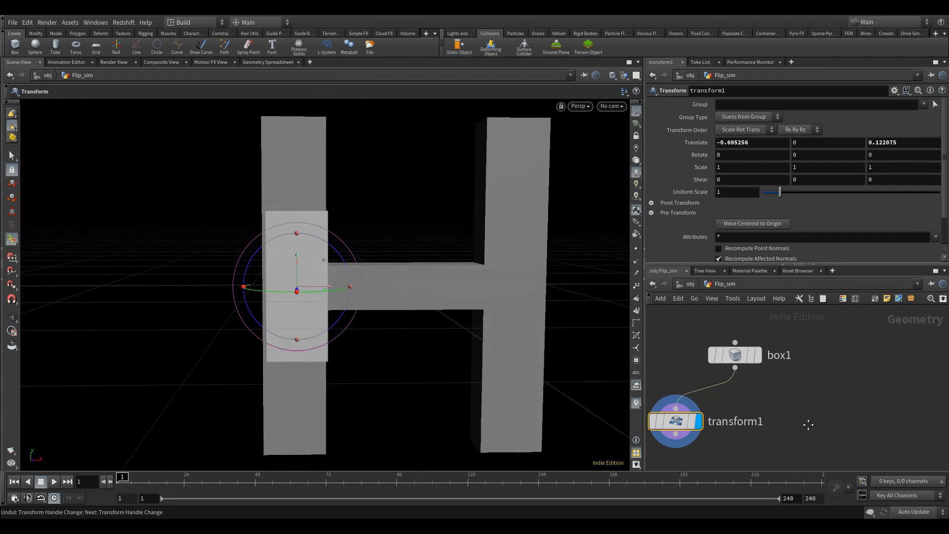
left_click_drag(679, 427, 811, 428, "alt")
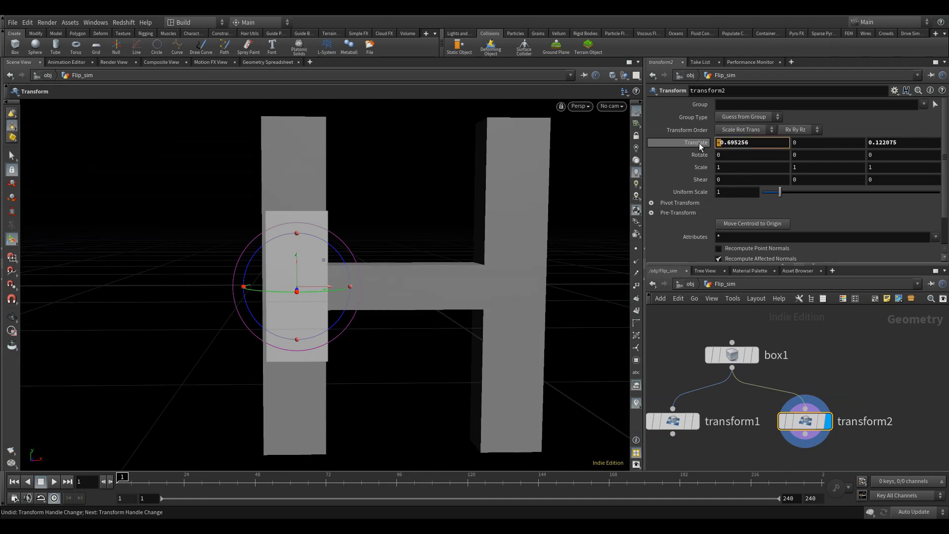
key("Return")
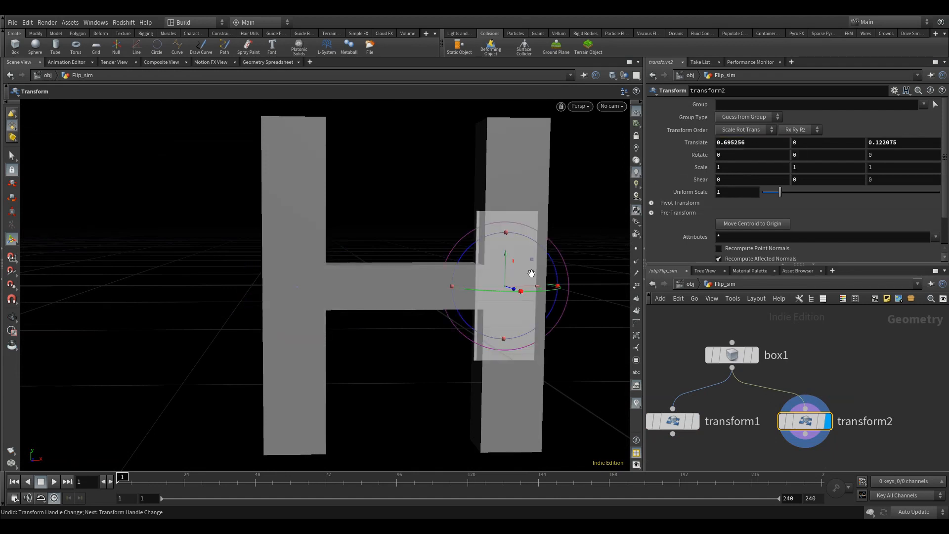
left_click_drag(529, 271, 467, 271, "alt")
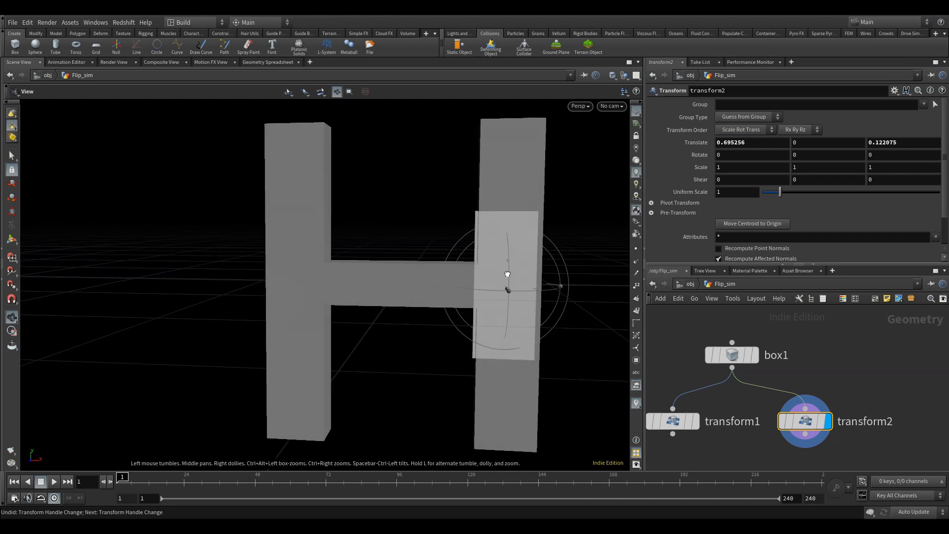
left_click_drag(523, 284, 527, 284)
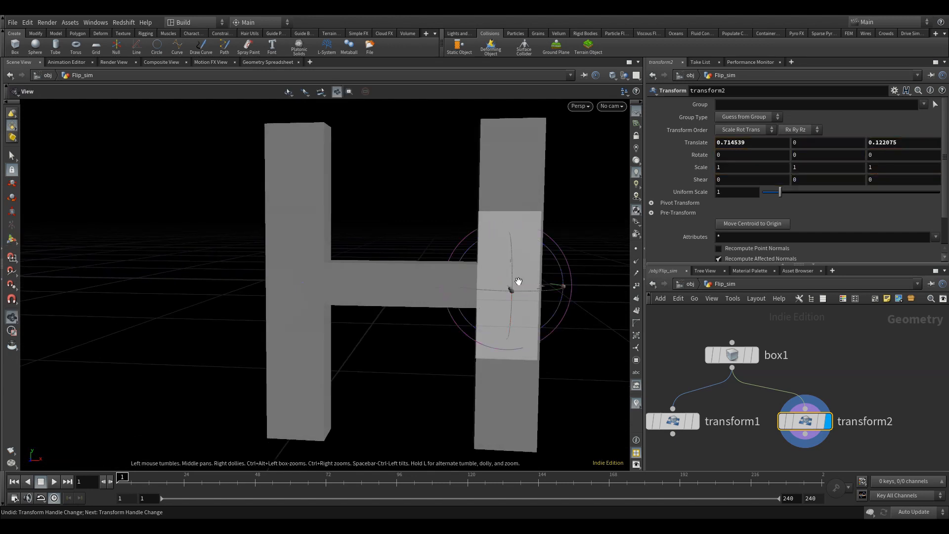
- Display transform1 and fine-tune its box on the left stem to an X translation of about -0.70
left_click(671, 423)
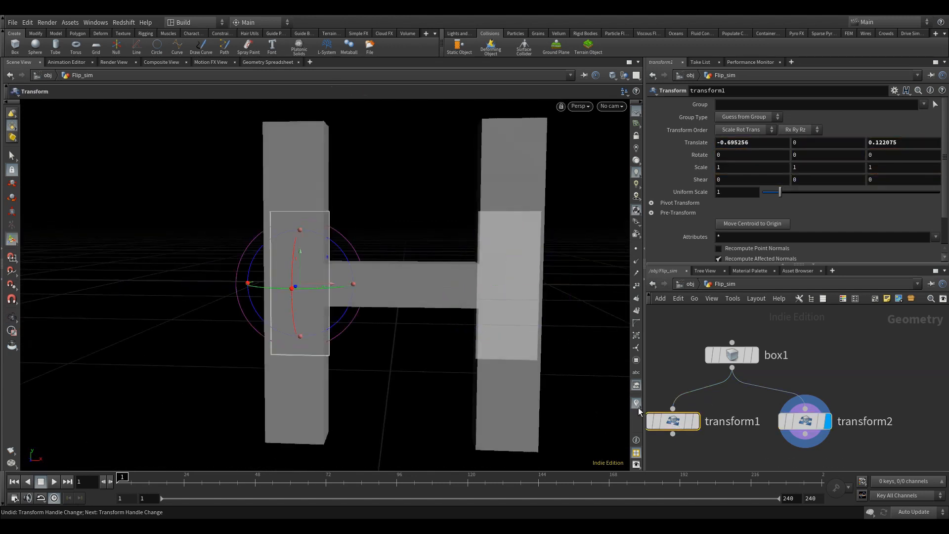
left_click(696, 421)
left_click_drag(362, 323, 394, 328)
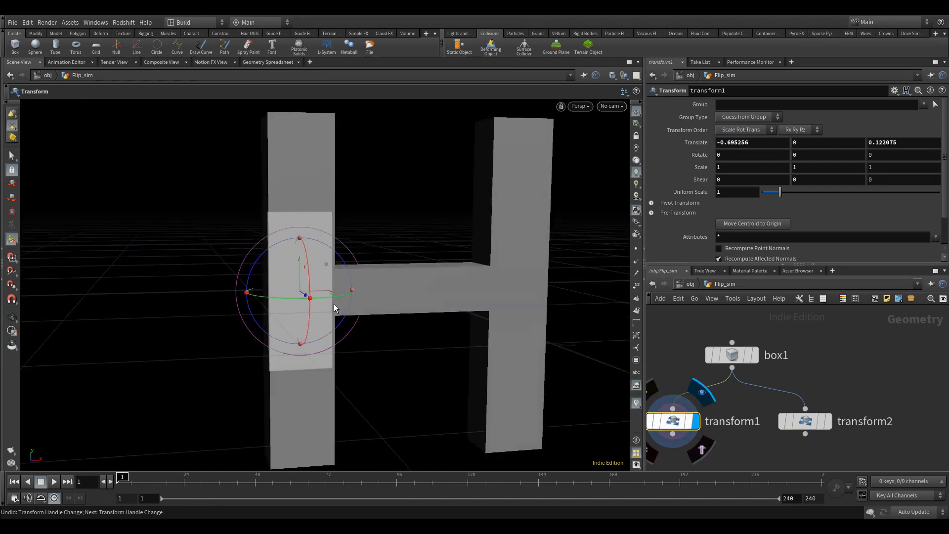
left_click_drag(325, 291, 343, 282)
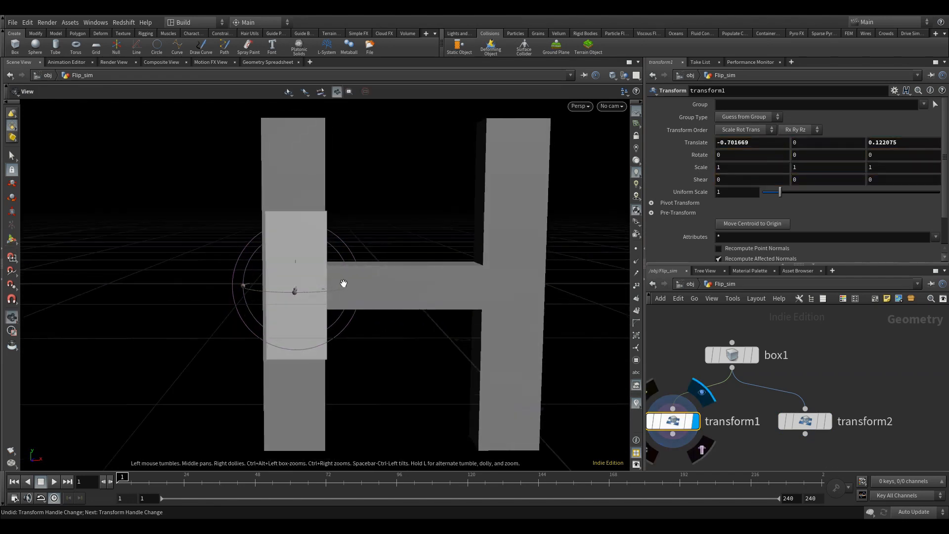
- Add a FLIP Source node below transform1 and wire transform1 into it
middle_click_drag(746, 459, 775, 410)
scroll(776, 410, "down", 2)
key("Tab")
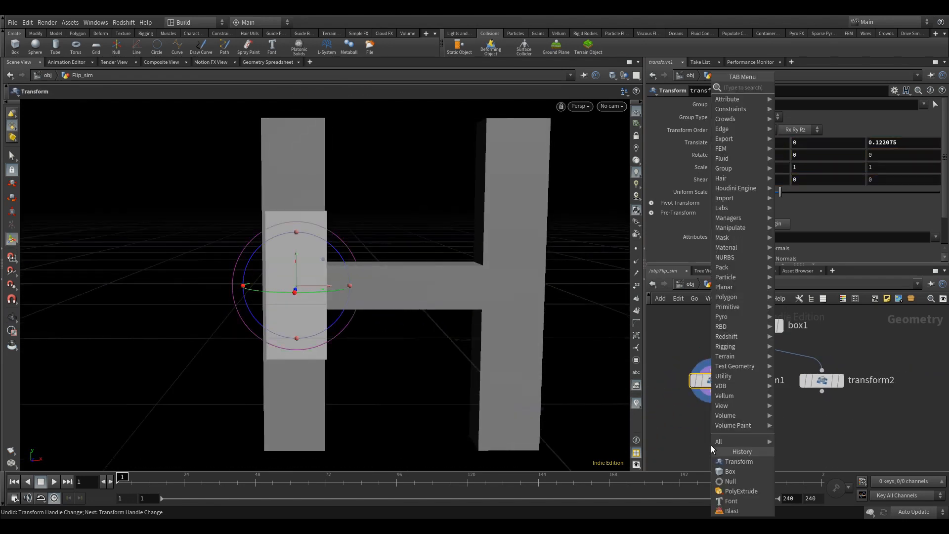
type("flip so")
key("Return")
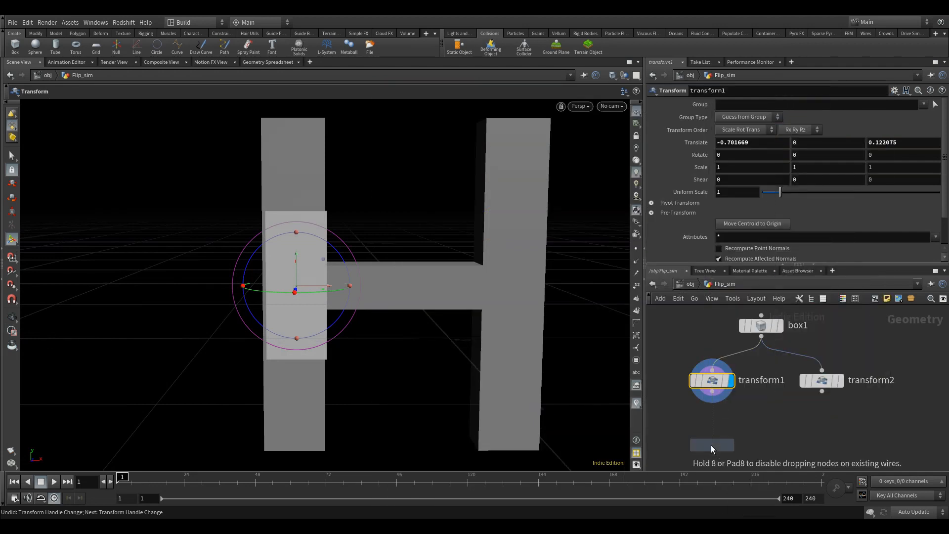
left_click(712, 424)
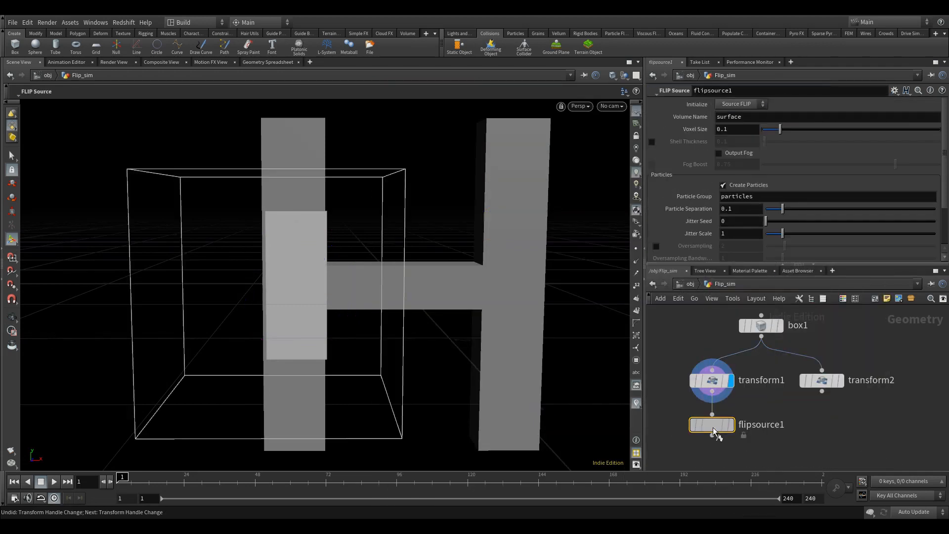
- Hide the other objects in the scene view and set flipsource1's voxel size to 0.01
left_click(624, 75)
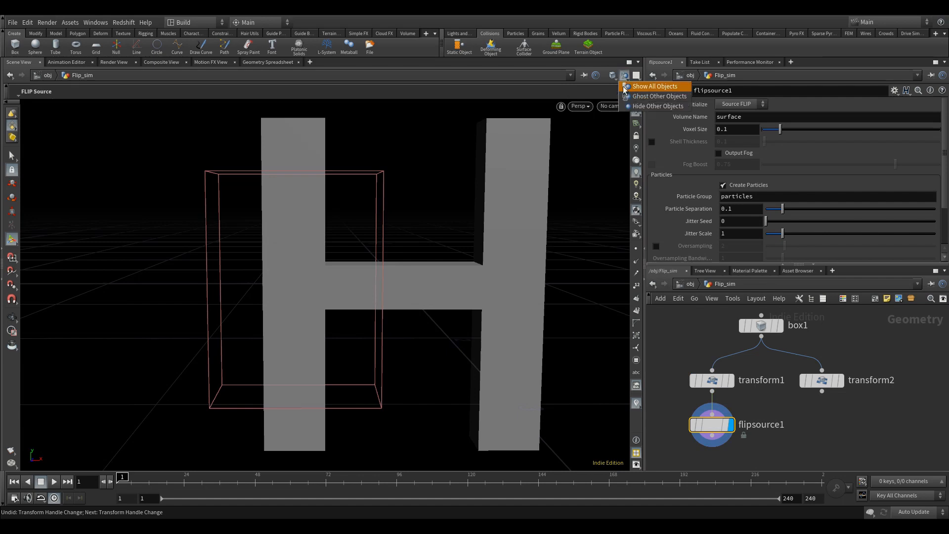
left_click(657, 106)
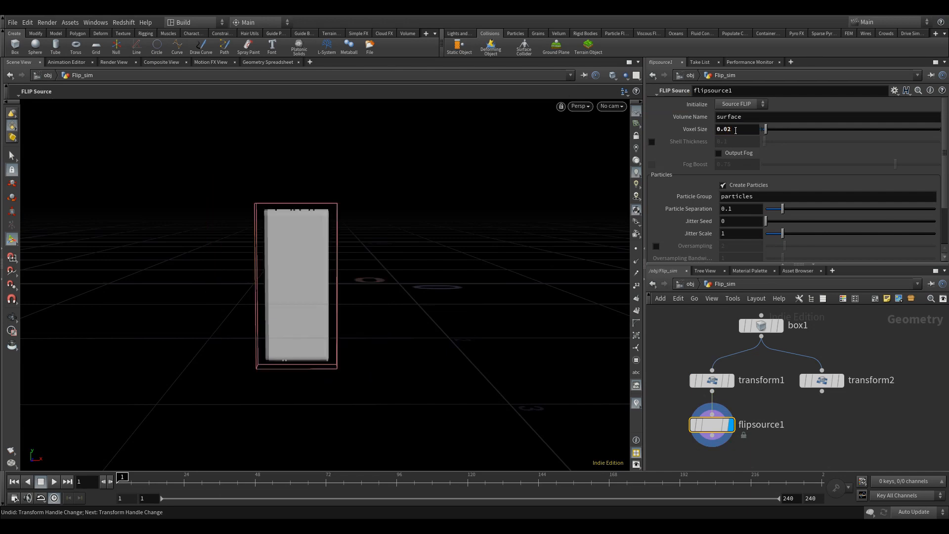
left_click(736, 129)
type("1")
key("Return")
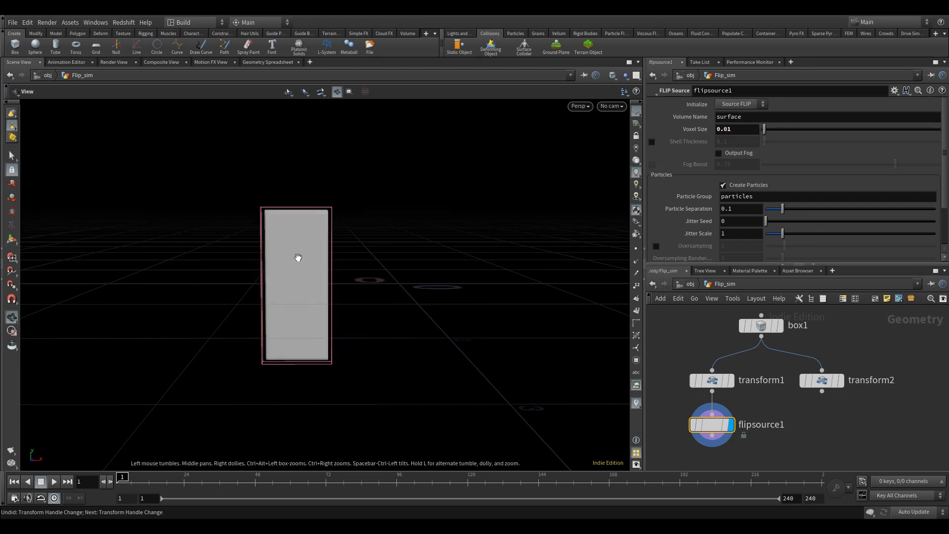
left_click_drag(296, 258, 478, 352)
- Duplicate flipsource1, wire transform2 into the copy and make the copy the displayed node
left_click_drag(707, 426, 817, 432, "alt")
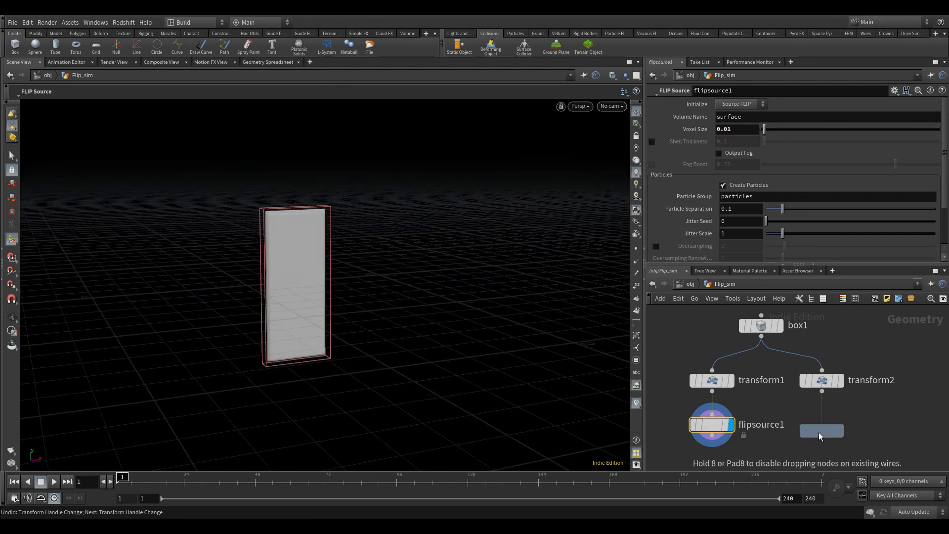
left_click(821, 392)
left_click(819, 428)
- Add a Color node below flipsource1, wired to its output, and make it the displayed node
middle_click_drag(772, 444, 784, 409)
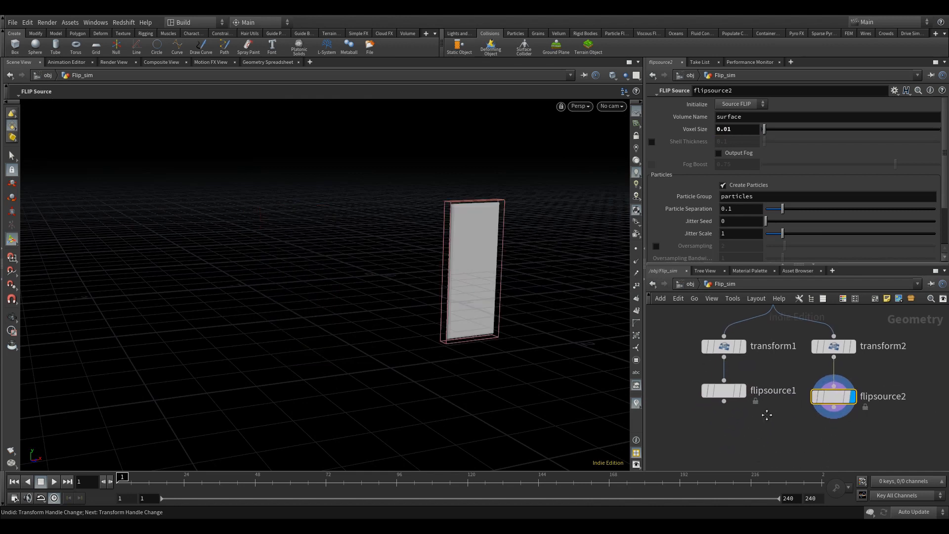
key("Tab")
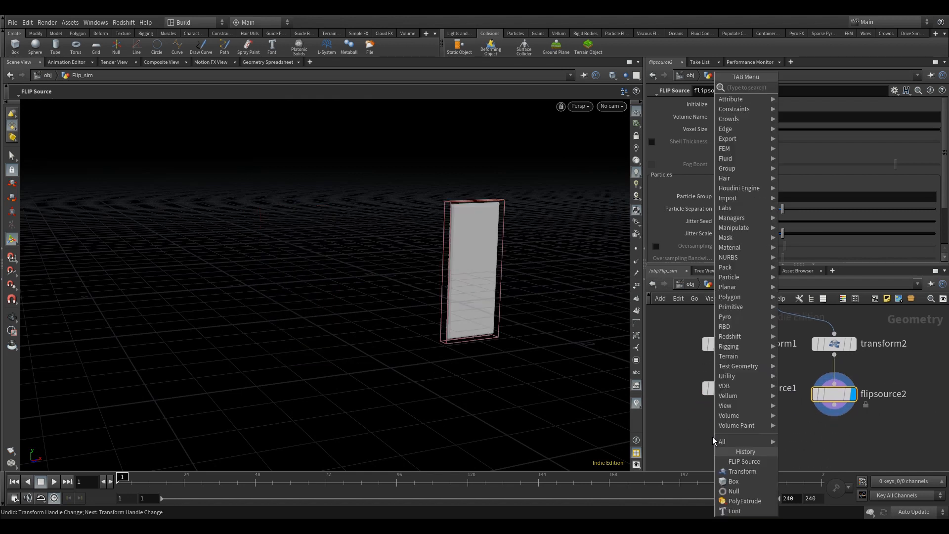
type("color")
key("Return")
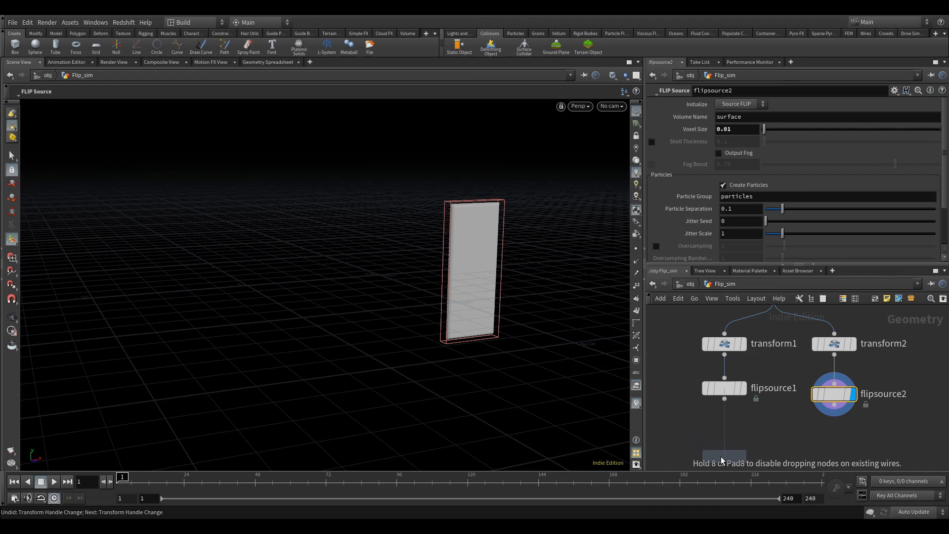
left_click(721, 456)
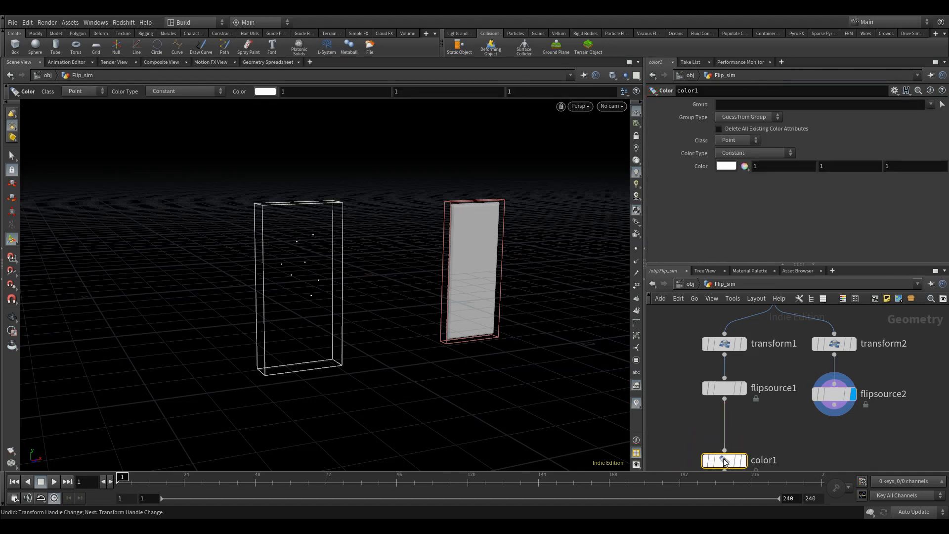
left_click(743, 461)
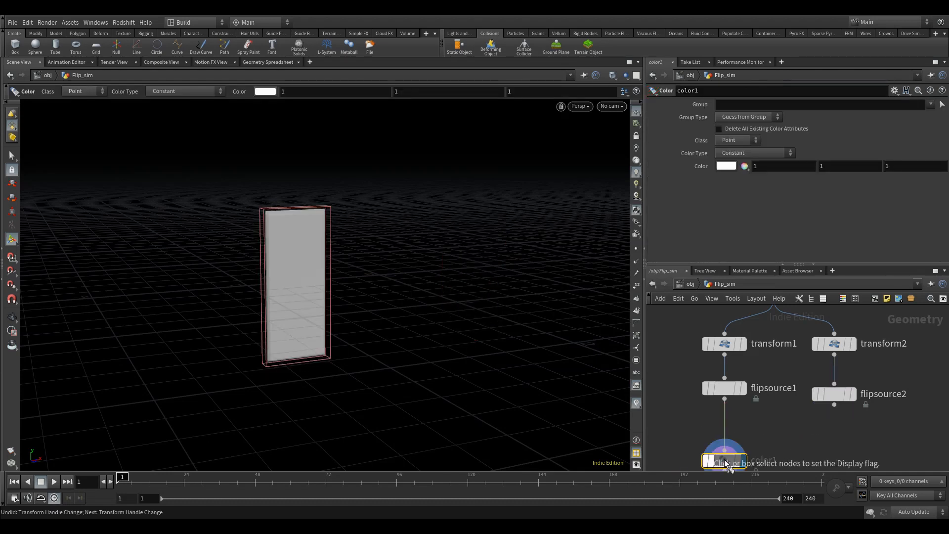
- Set color1's constant color to pure red (1, 0, 0)
left_click(724, 166)
left_click(691, 101)
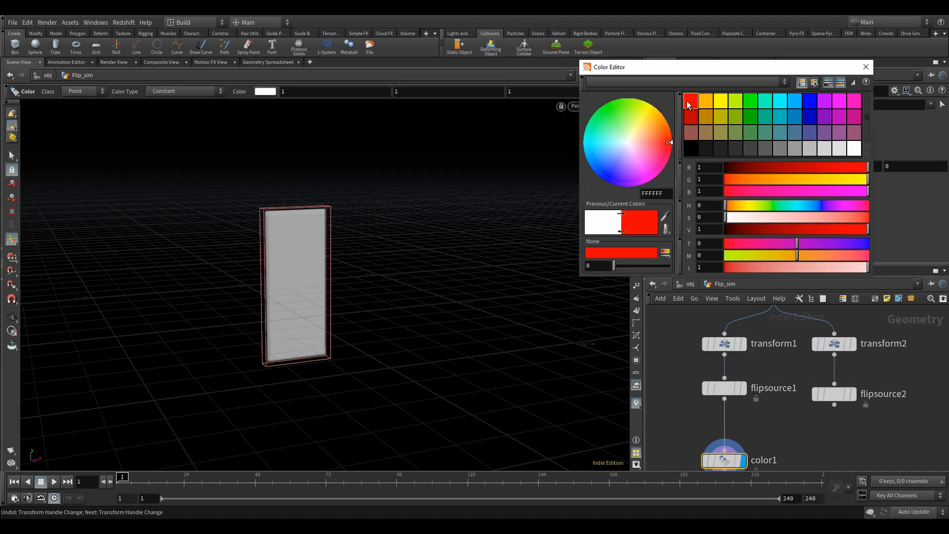
left_click(868, 67)
- Duplicate color1, wire flipsource2 into the copy and set the copy's color to blue (0, 0.5, 1)
left_click_drag(723, 458, 836, 366, "alt")
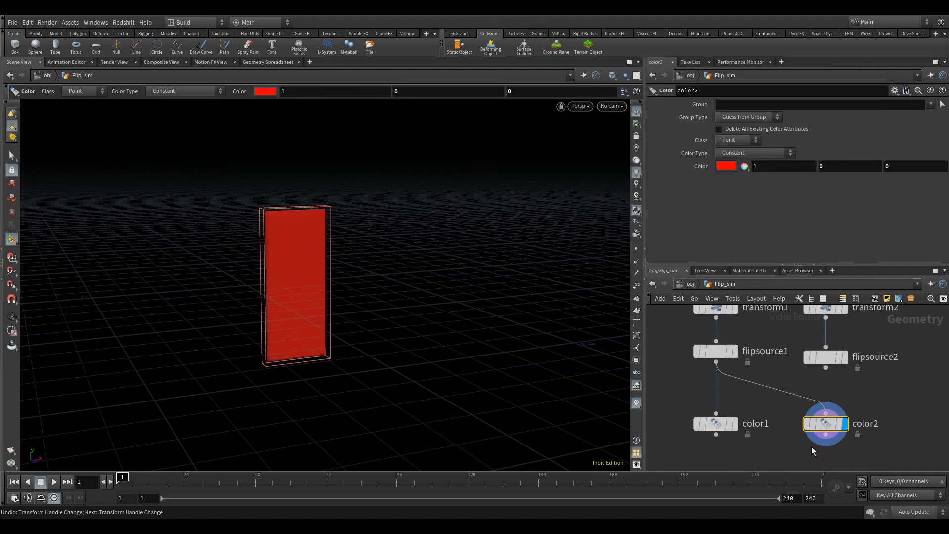
left_click(826, 367)
left_click(826, 413)
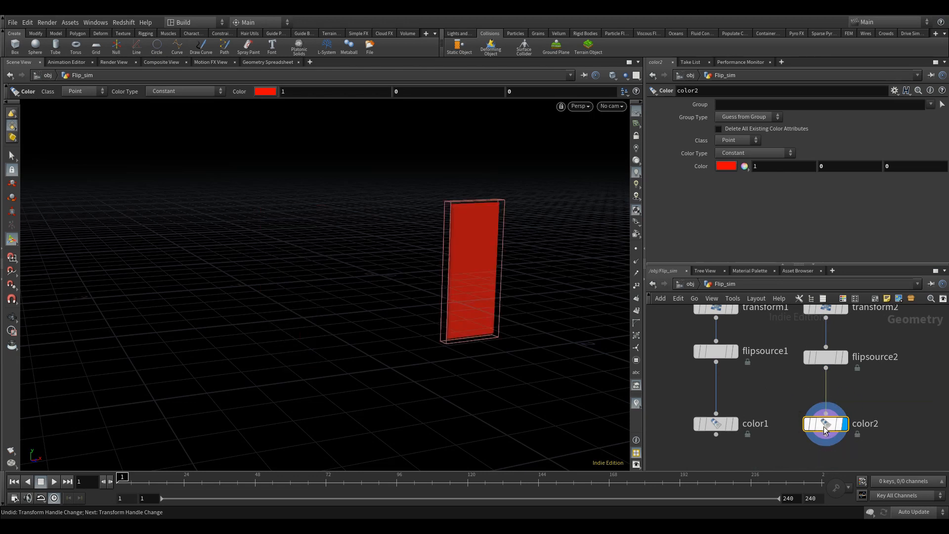
left_click(723, 165)
left_click(796, 102)
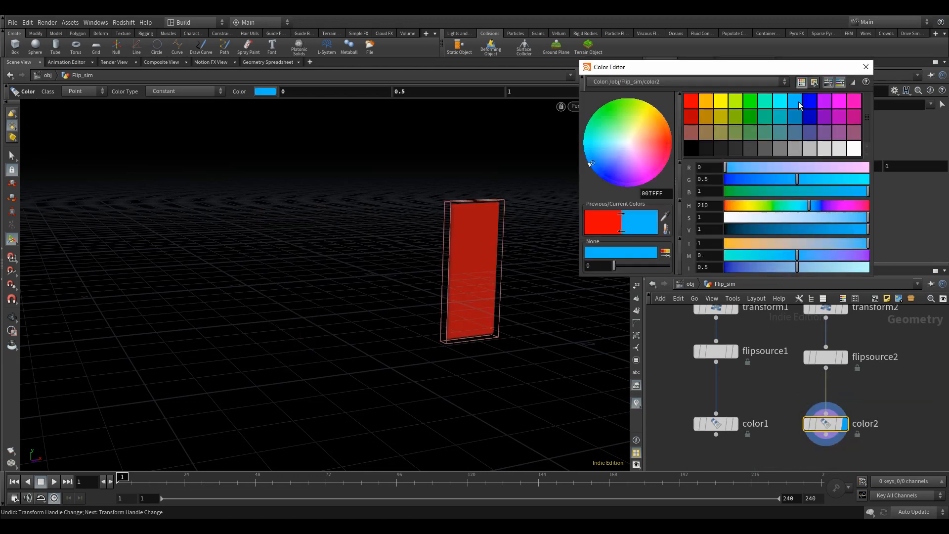
left_click(866, 69)
- Merge color1 and color2 into one displayed stream and add a Null node below the merge
left_click_drag(895, 438, 758, 439)
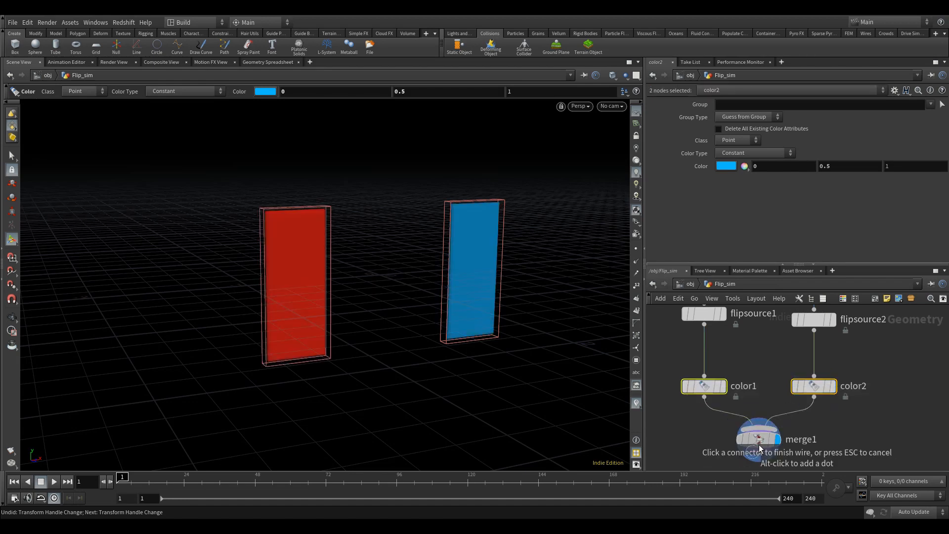
middle_click_drag(782, 455, 780, 405)
key("Tab")
type("nu")
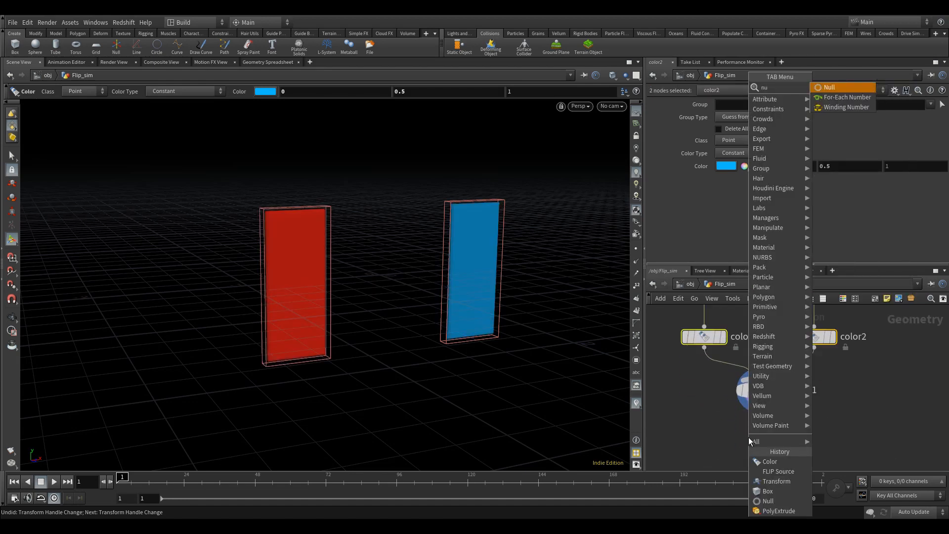
type("l")
key("Return")
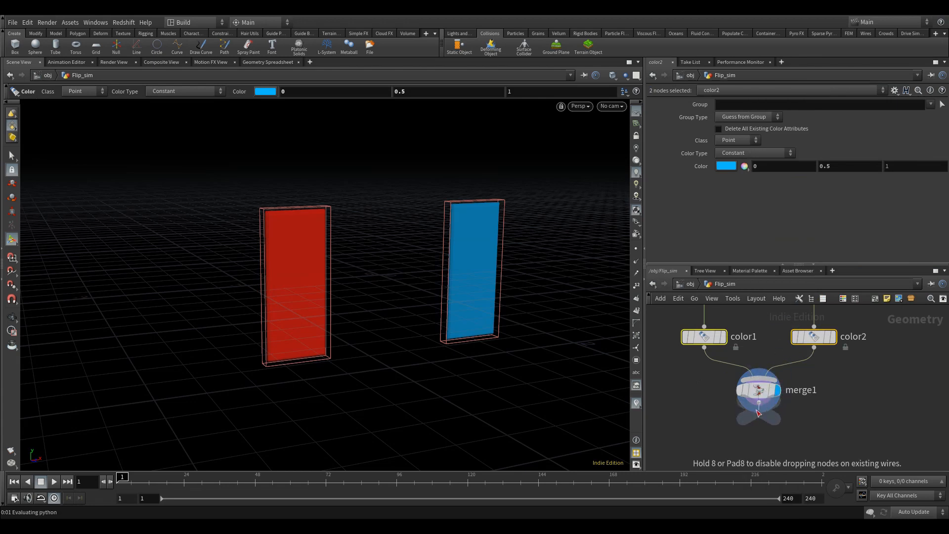
left_click(759, 438)
- Rename the null OUT_flip_source and make it the displayed node
double_click(792, 439)
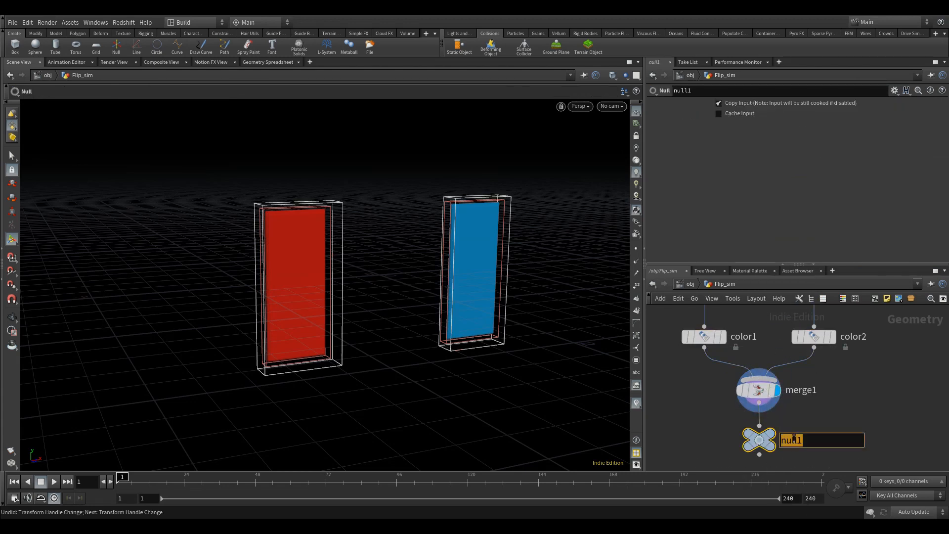
type("OUT_flip_source")
key("Return")
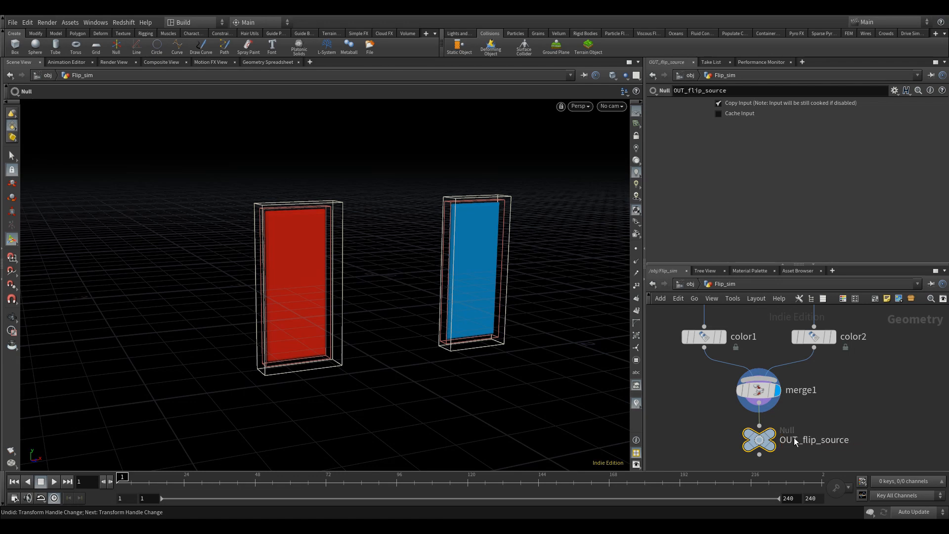
middle_click_drag(809, 412, 817, 367)
key("r")
left_click_drag(701, 387, 801, 407)
- Add a DOP Network node fed by OUT_flip_source into its first input and go inside it
middle_click_drag(783, 429, 776, 382)
key("Tab")
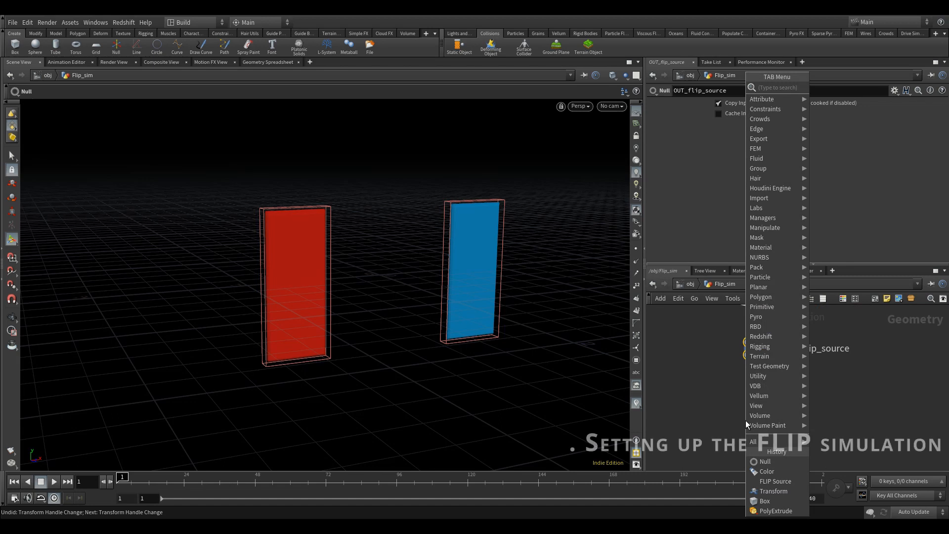
type("dop")
key("Down")
key("Down")
key("Down")
key("Return")
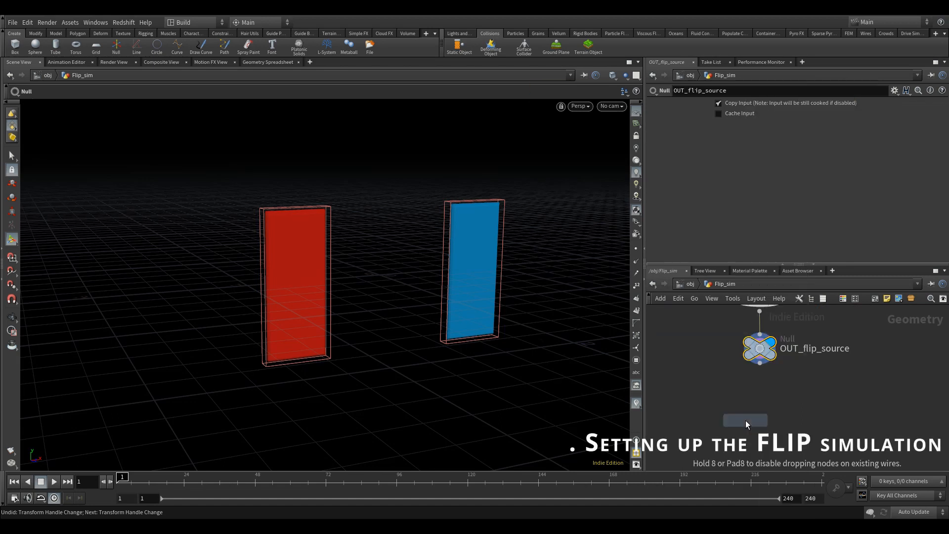
left_click(764, 397)
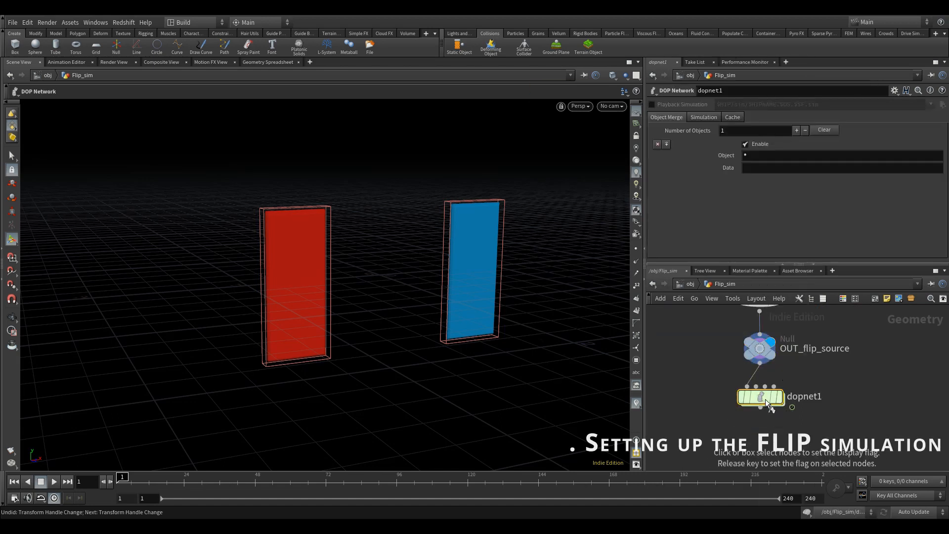
double_click(765, 399)
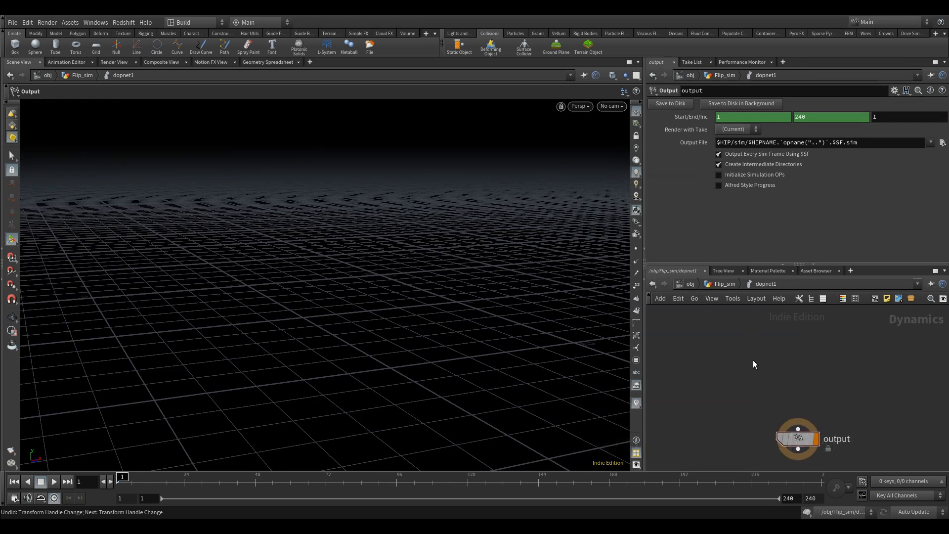
key("Tab")
type("pyro")
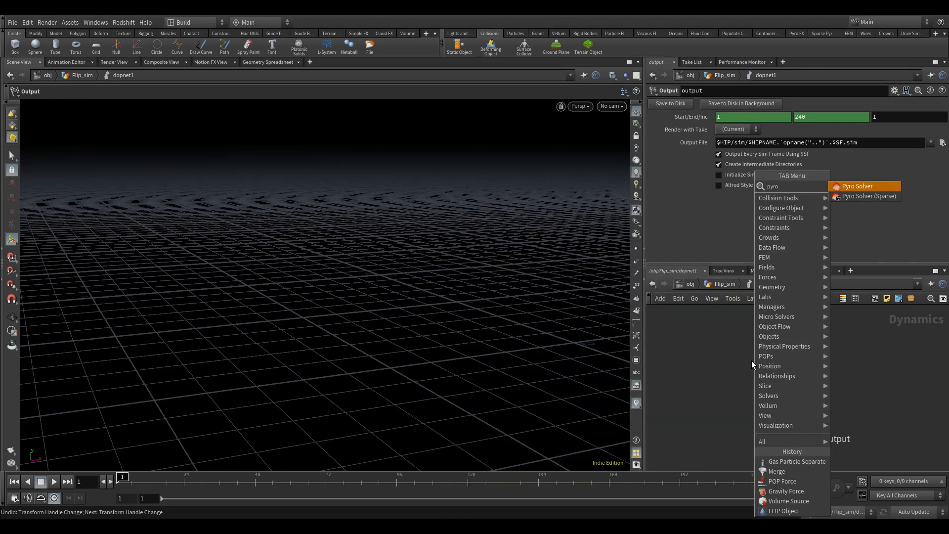
key("Return")
key("Escape")
- Add a FLIP Solver node above the output node and wire it into output
key("Tab")
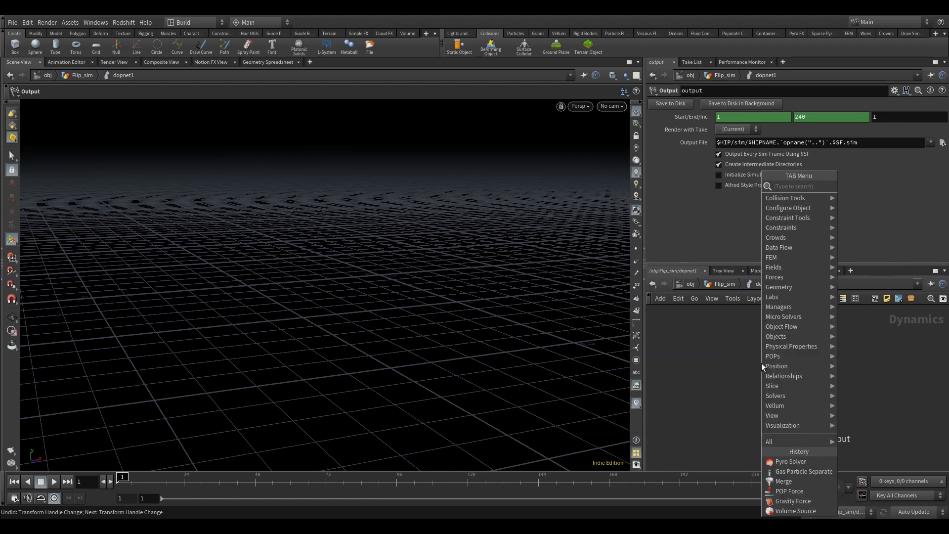
type("flip so")
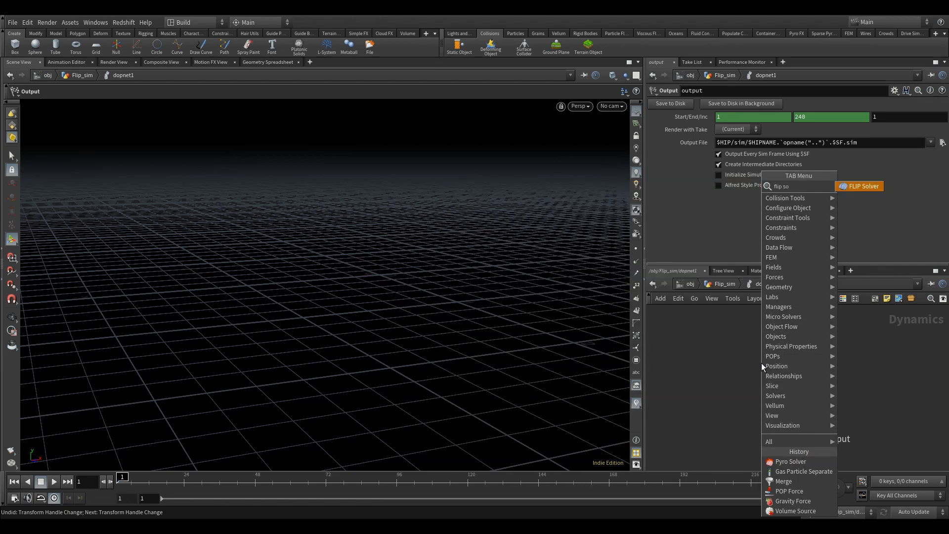
key("Return")
left_click(794, 390)
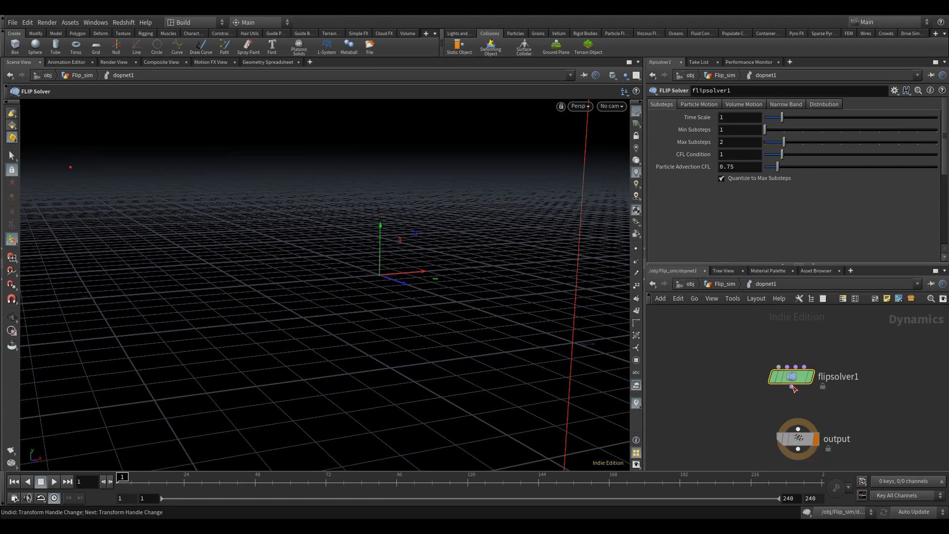
- Add a FLIP Object node and wire it into the FLIP Solver's Fluid to Solve input
key("Tab")
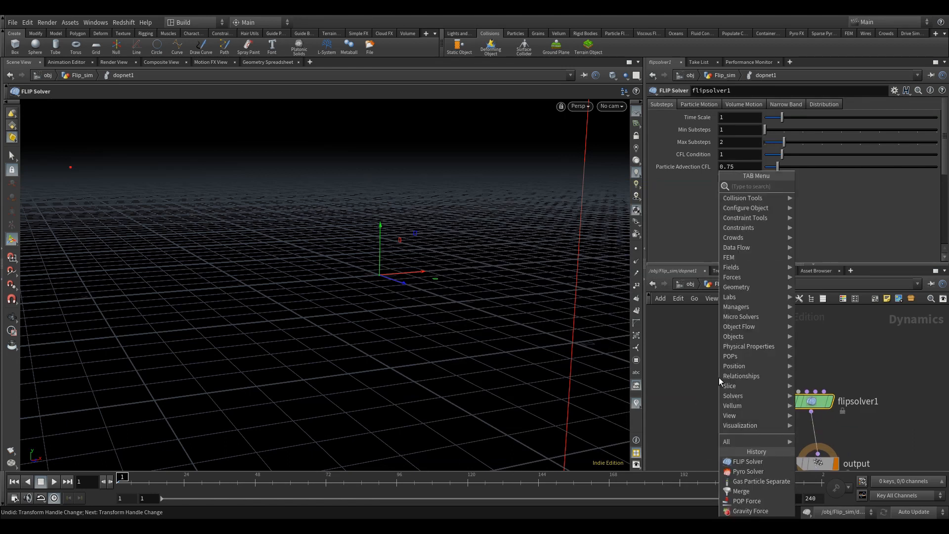
type("flip o")
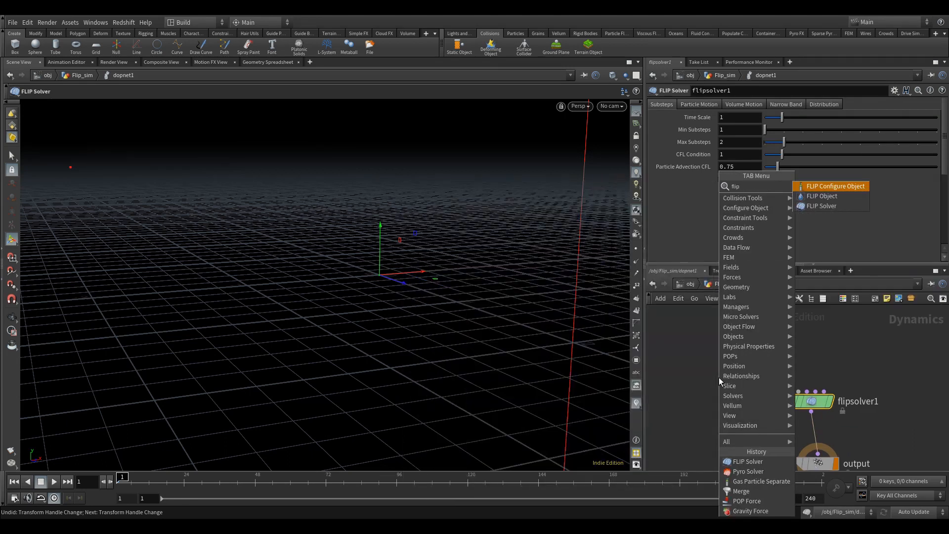
key("Return")
left_click(719, 332)
left_click(719, 343)
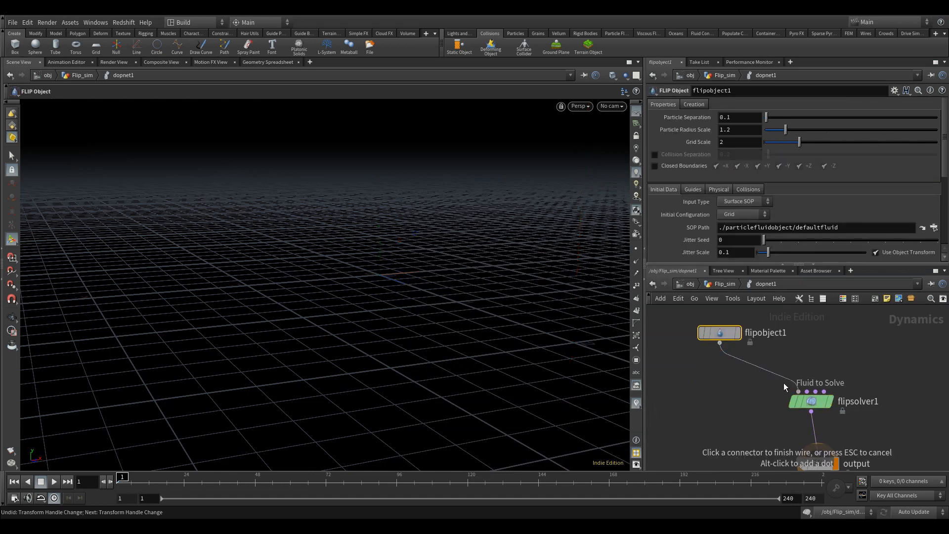
left_click(798, 391)
- Add a Volume Source node above the FLIP Solver, beside flipobject1
key("Tab")
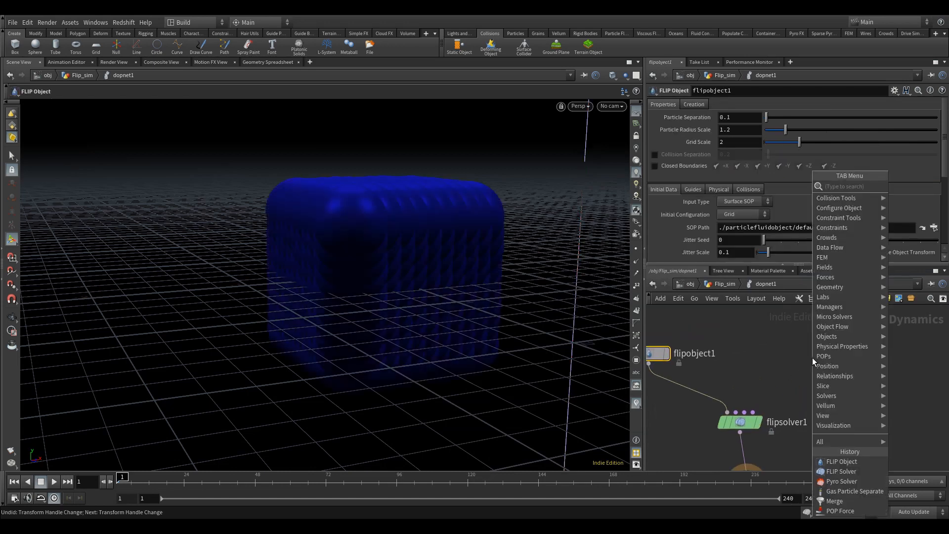
type("source")
key("BackSpace")
key("Down")
key("Down")
key("Down")
key("Down")
key("Down")
key("Down")
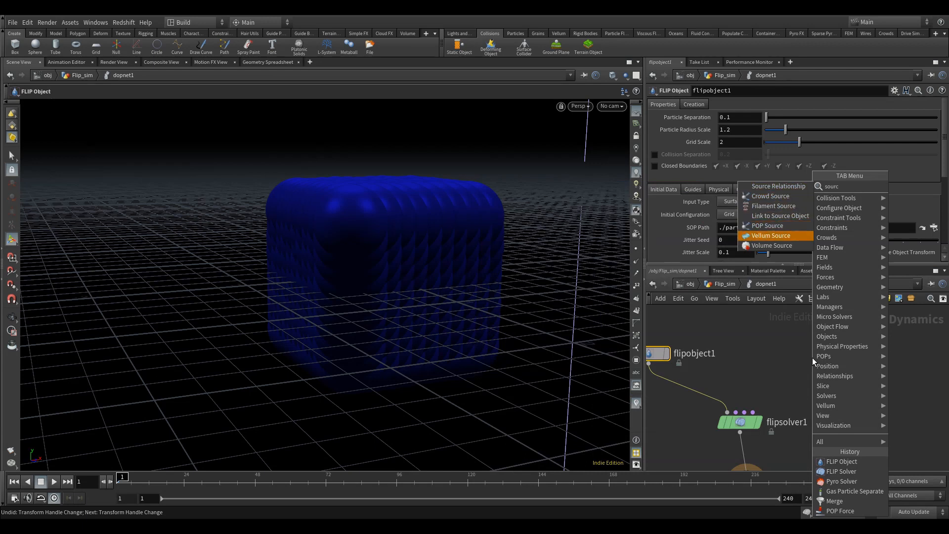
key("Return")
left_click(814, 351)
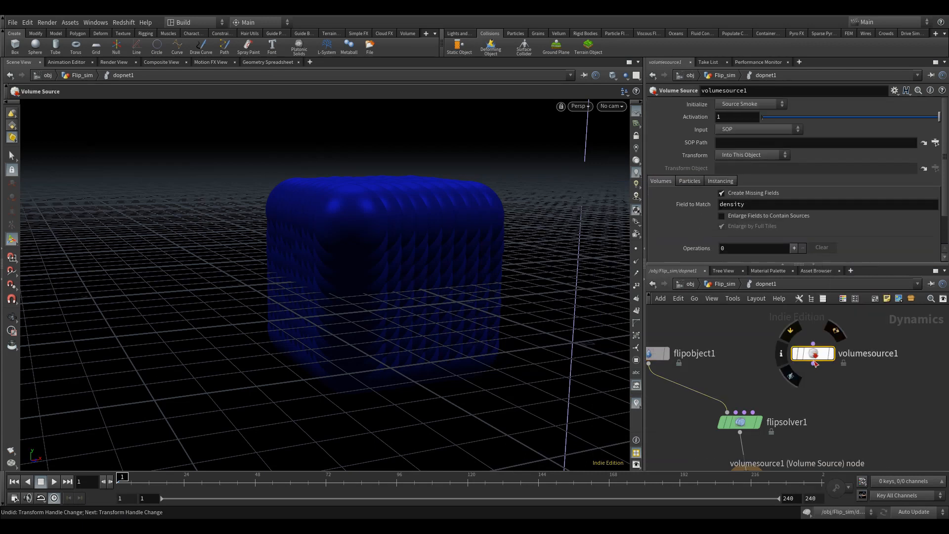
- Wire the Volume Source node's output into the FLIP Solver's fourth input
left_click(813, 363)
left_click(752, 412)
mouse_move(813, 355)
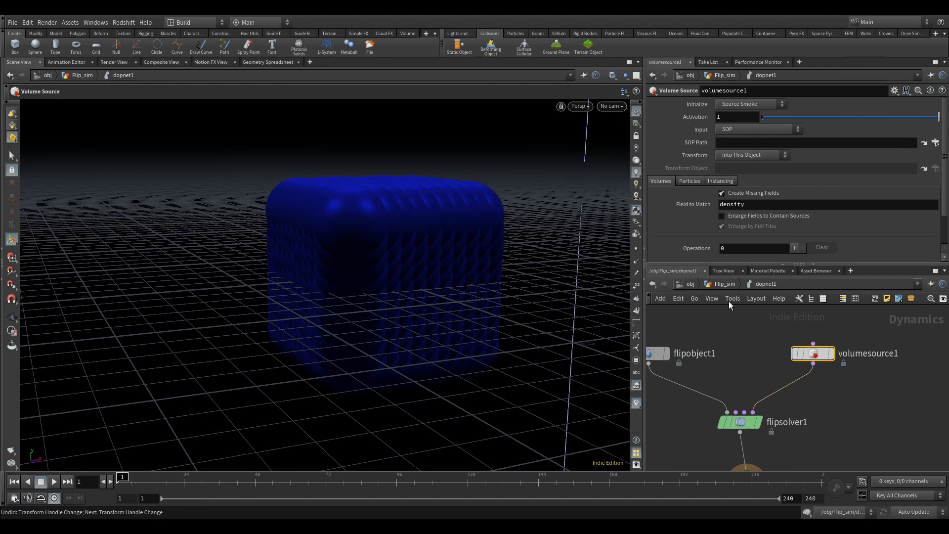
- Set the Volume Source's Input to First Context Geometry and its Initialize preset to Source FLIP
left_click(723, 283)
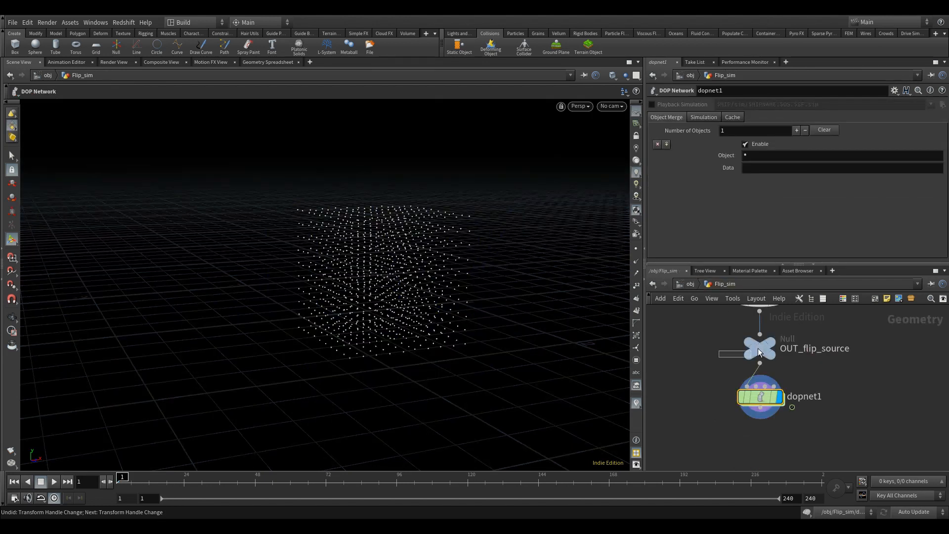
left_click_drag(758, 348, 769, 336)
double_click(763, 396)
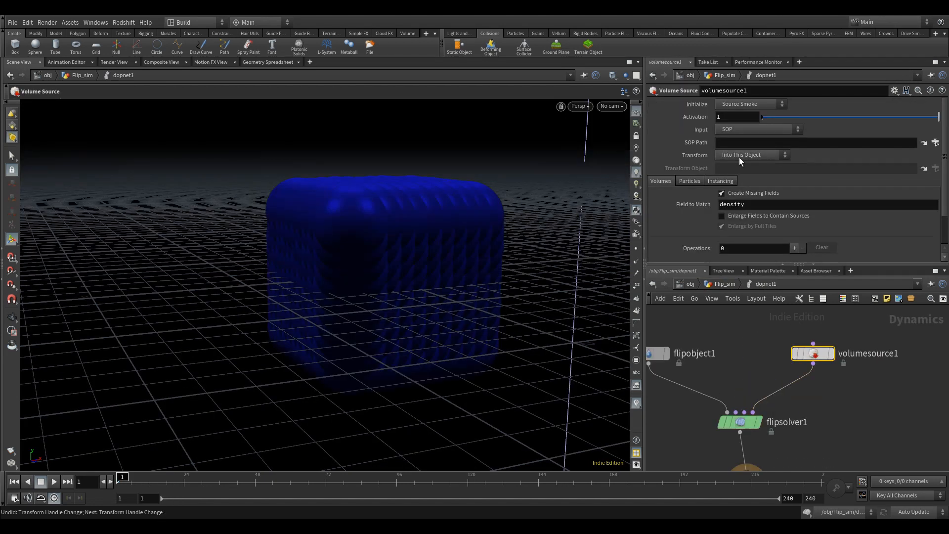
left_click(734, 129)
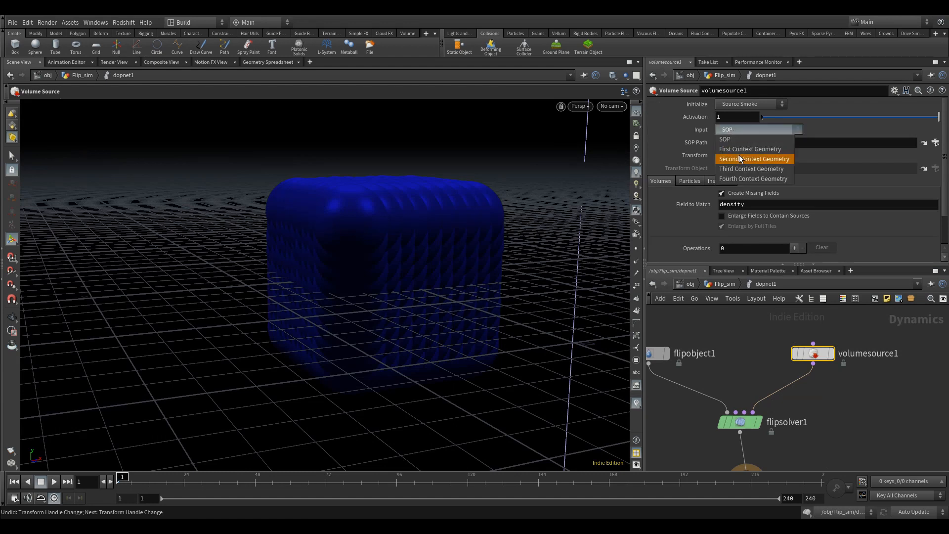
left_click(738, 149)
left_click(722, 284)
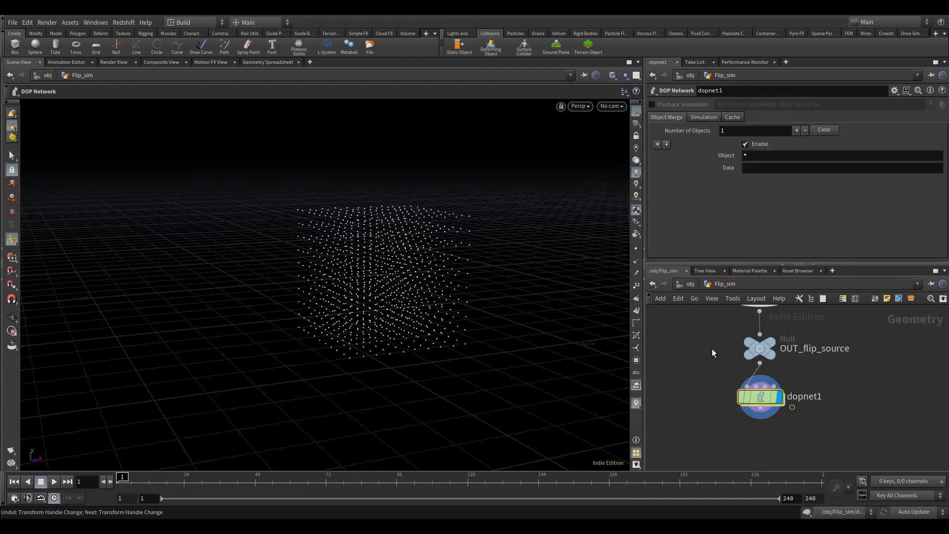
left_click_drag(749, 397, 750, 427)
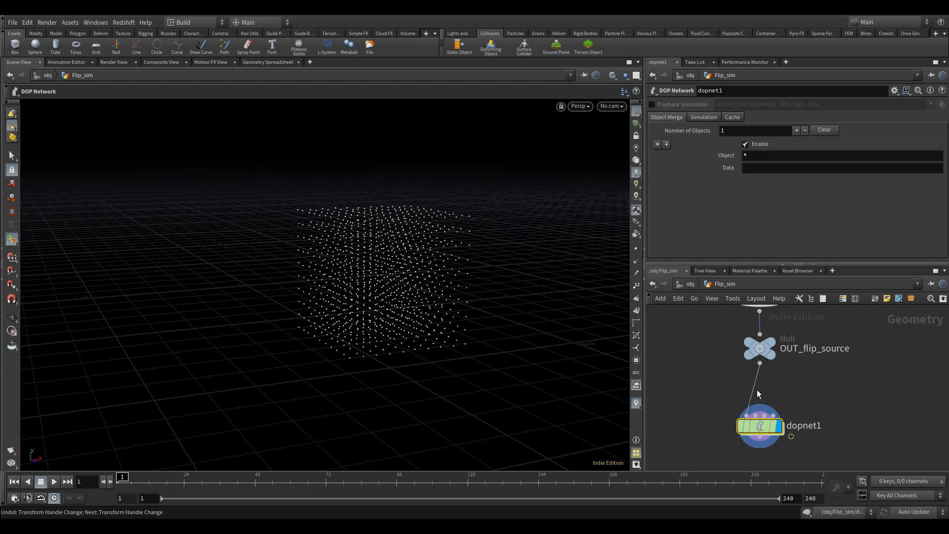
double_click(758, 426)
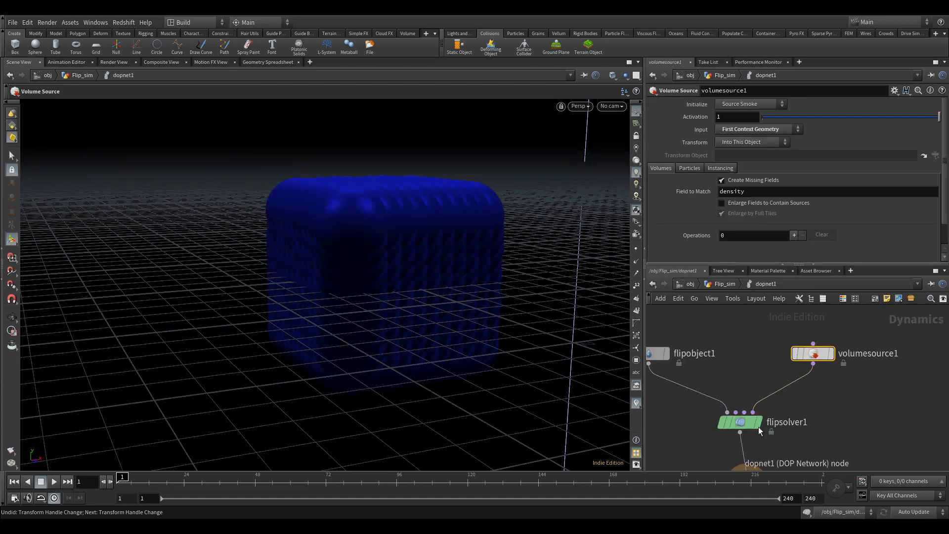
left_click(740, 106)
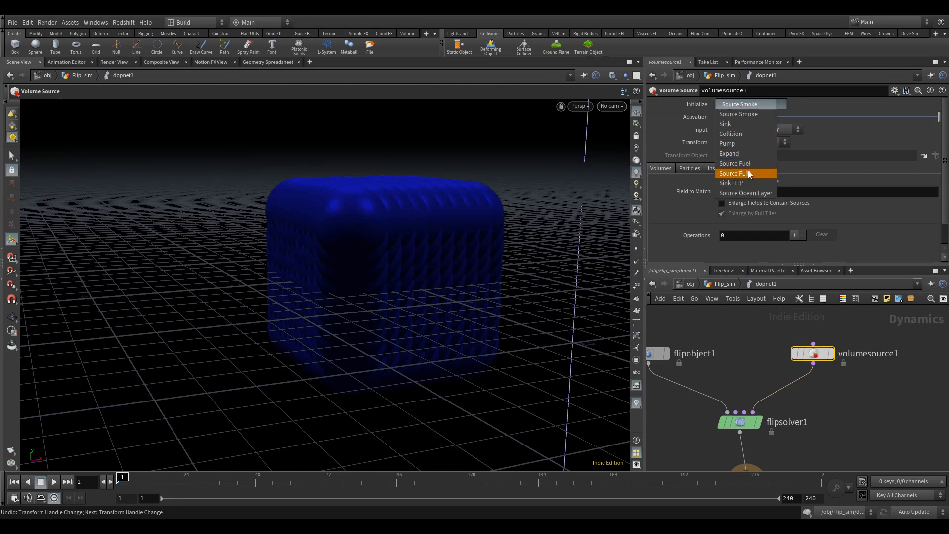
left_click(747, 172)
- Clear the default SOP Path in flipobject1's initial data
middle_click_drag(754, 364, 816, 365)
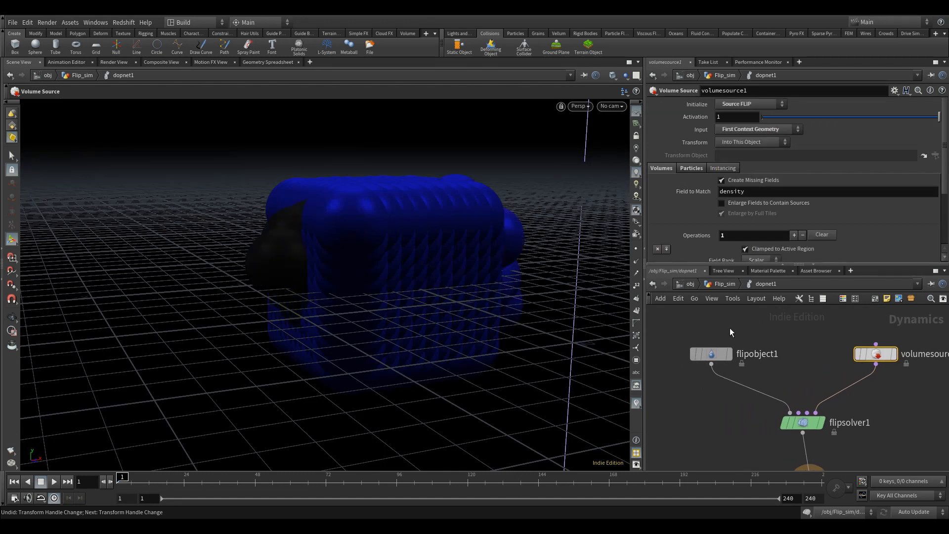
left_click(712, 354)
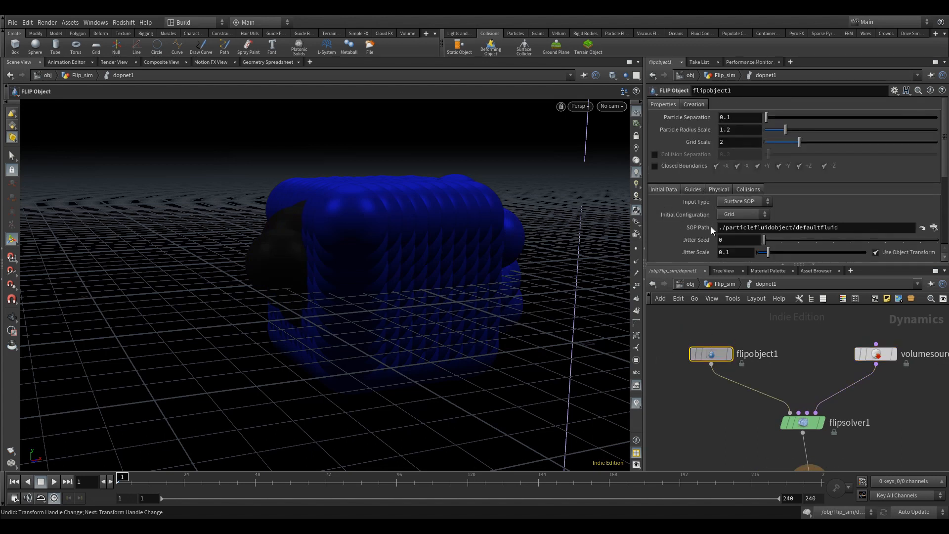
left_click_drag(857, 229, 689, 226)
key("BackSpace")
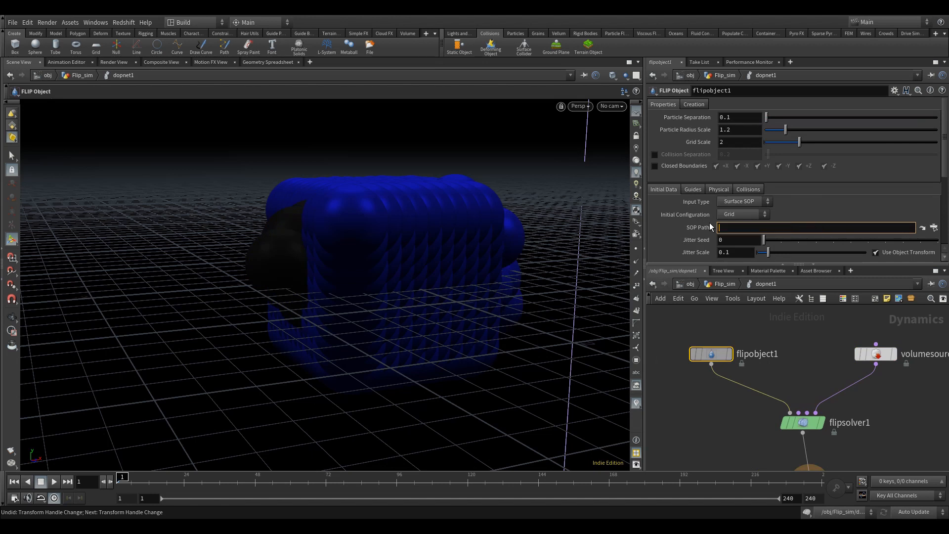
- In flipobject1's particle guide settings, set Visualization to Particles and Visualization Type to None
left_click(692, 189)
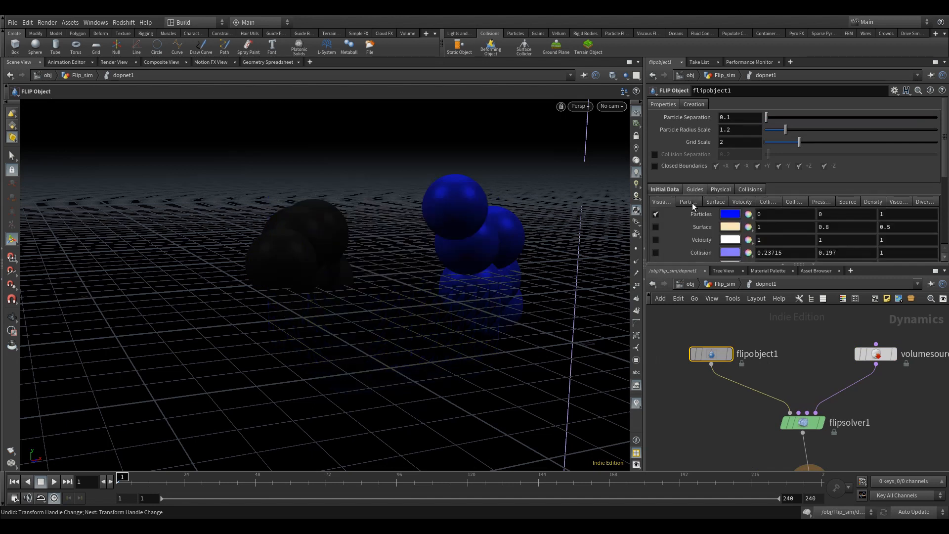
left_click(692, 203)
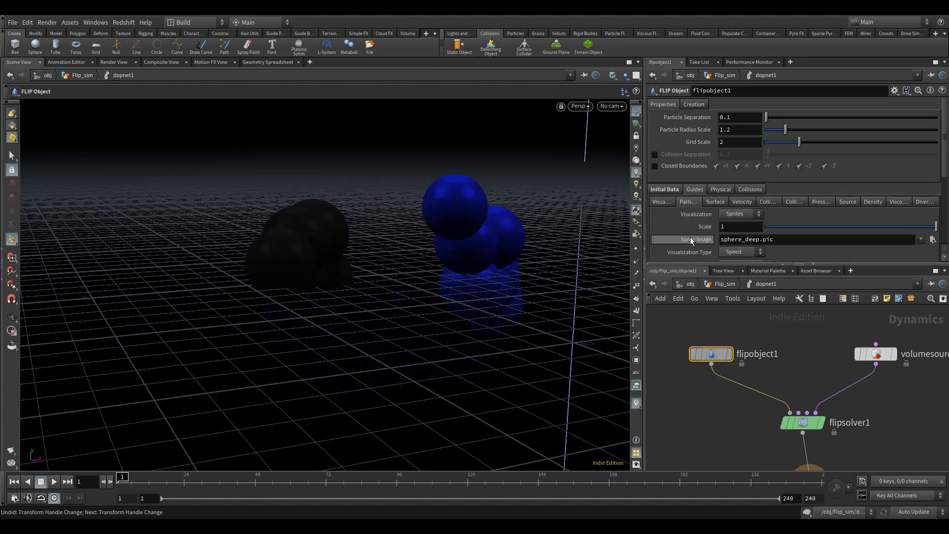
left_click(731, 214)
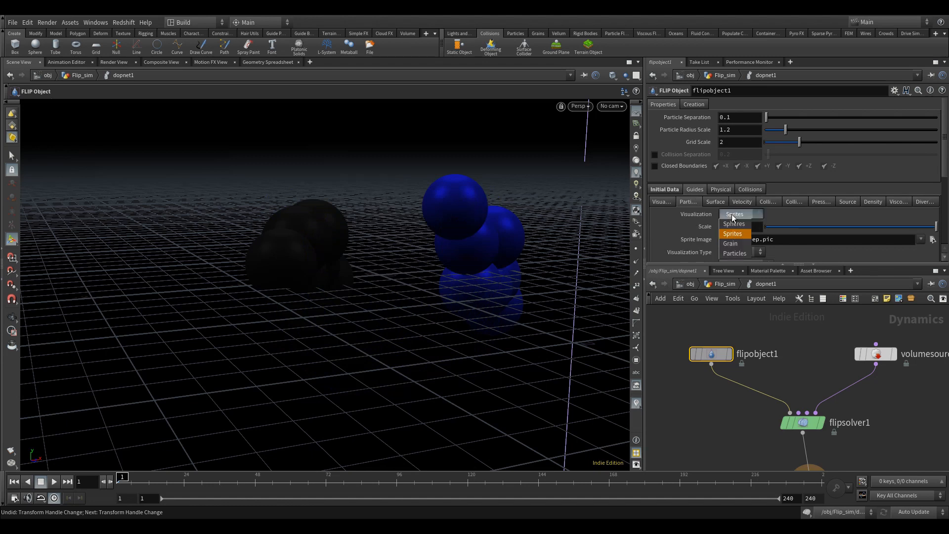
left_click(741, 254)
scroll(689, 228, "down", 2)
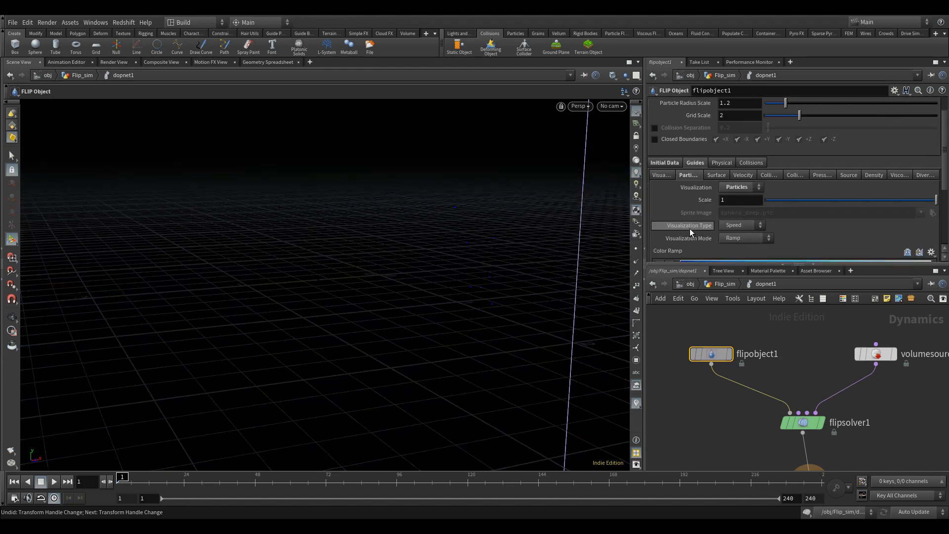
scroll(689, 228, "down", 1)
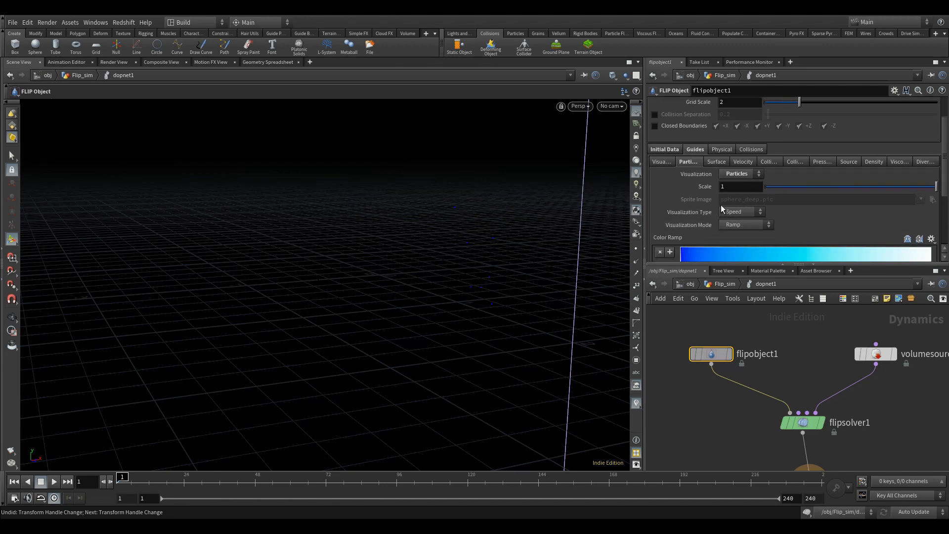
left_click(726, 212)
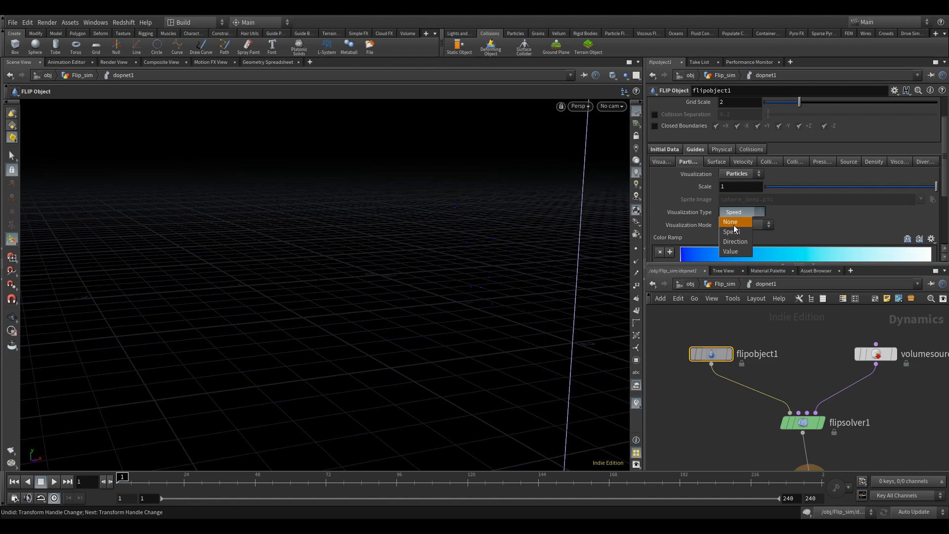
left_click(733, 223)
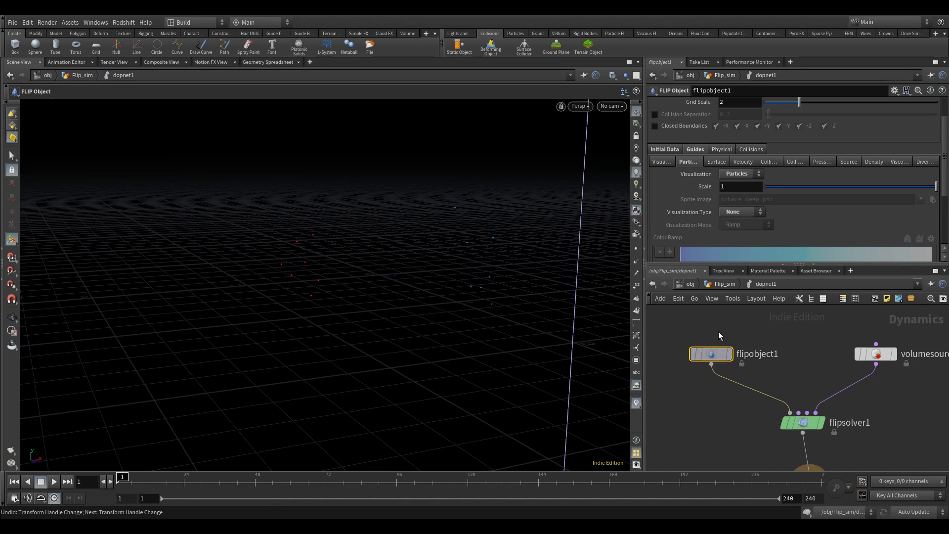
- Copy flipobject1's Particle Separation and paste it as a relative reference into flipsource1's Particle Separation
scroll(680, 204, "up", 3)
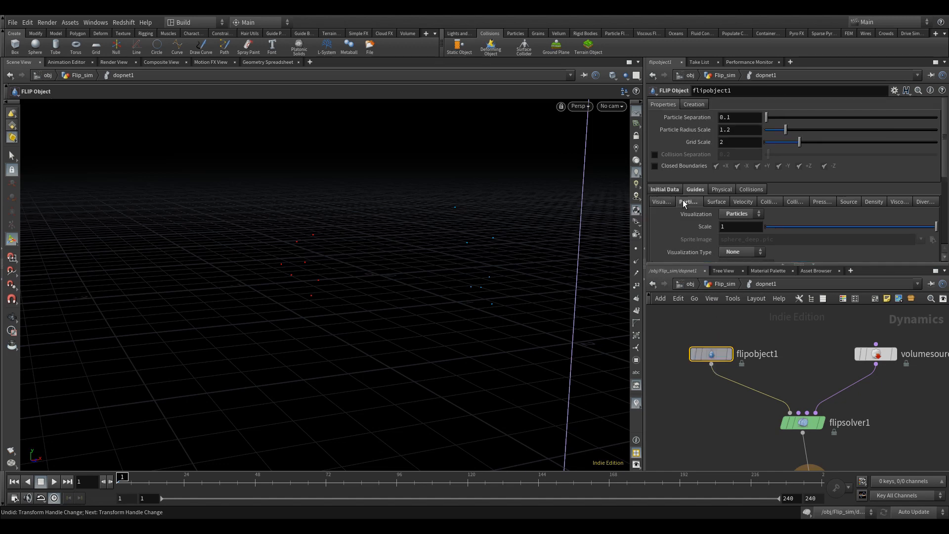
right_click(698, 117)
left_click(727, 181)
left_click(724, 284)
scroll(732, 310, "up", 5)
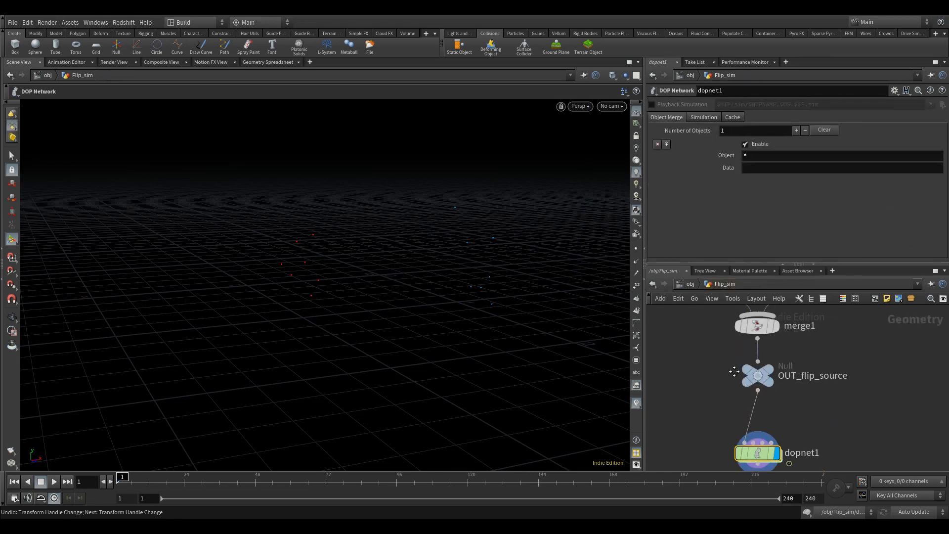
scroll(691, 376, "up", 2)
left_click_drag(711, 397, 805, 353)
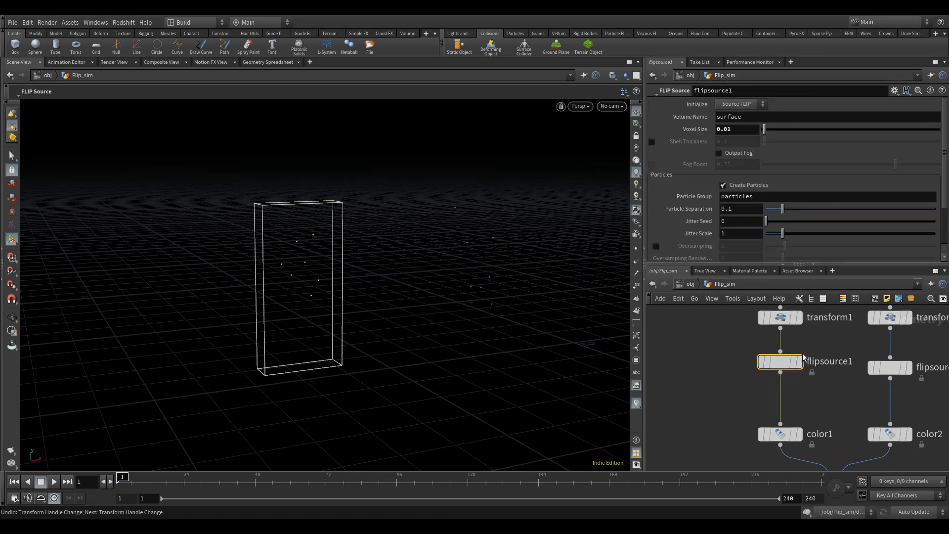
right_click(702, 211)
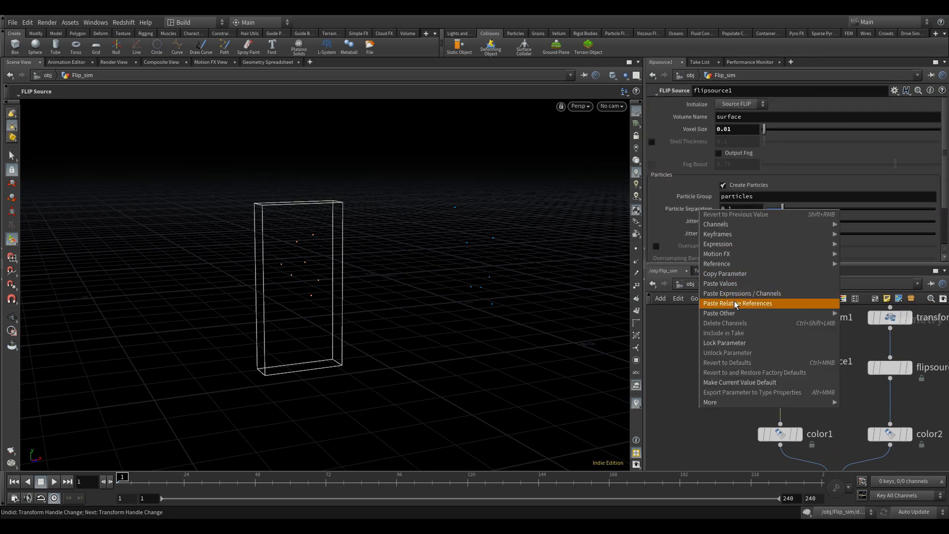
left_click(737, 304)
left_click(689, 209)
- Paste the same relative reference into flipsource2's Particle Separation
middle_click_drag(840, 367, 766, 369)
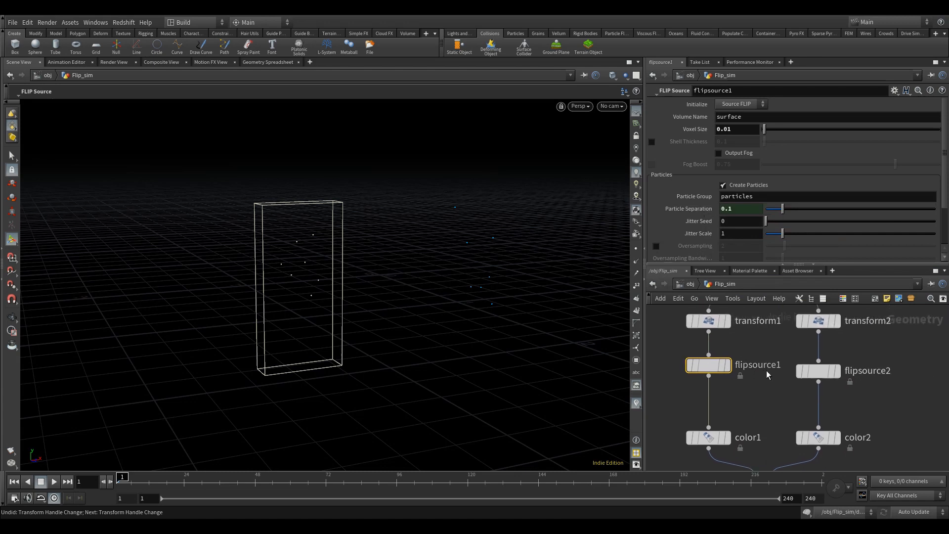
left_click_drag(768, 402, 838, 369)
right_click(692, 208)
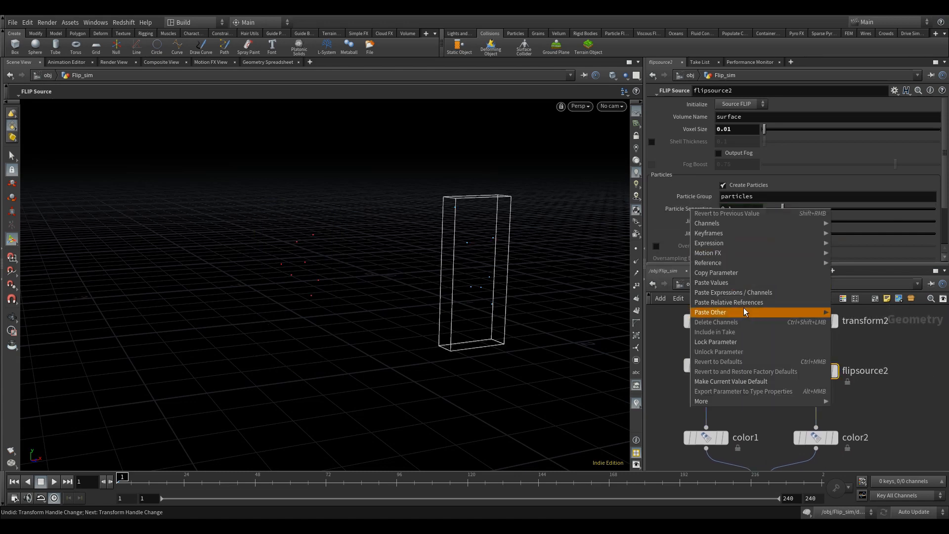
left_click(744, 303)
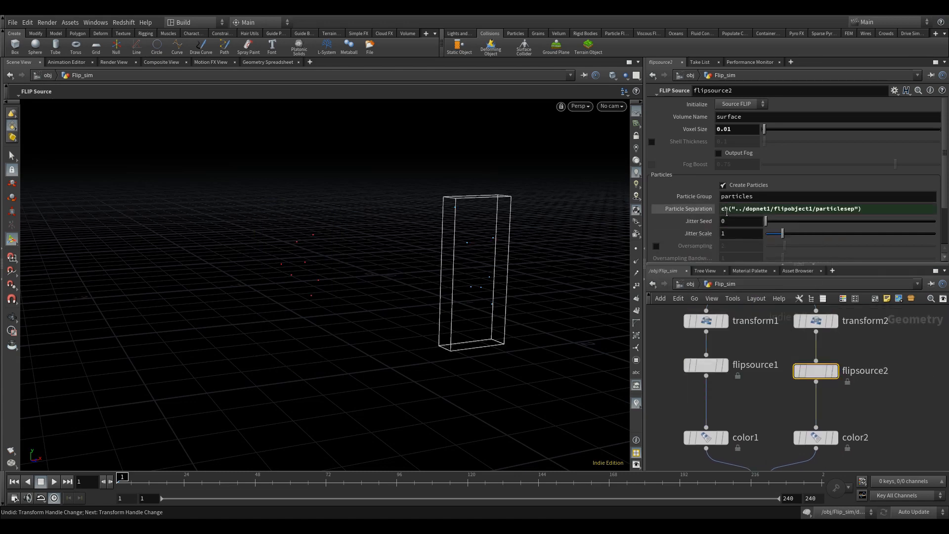
left_click(706, 210)
- Return inside dopnet1 and set flipobject1's Particle Separation to 0.015
scroll(787, 388, "down", 2)
middle_click_drag(787, 387, 789, 357)
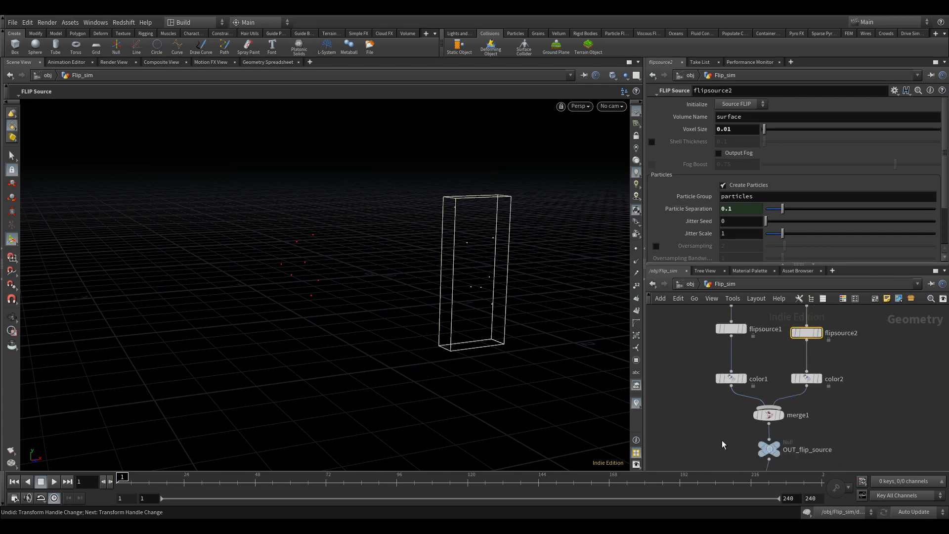
middle_click_drag(722, 444, 725, 371)
double_click(766, 428)
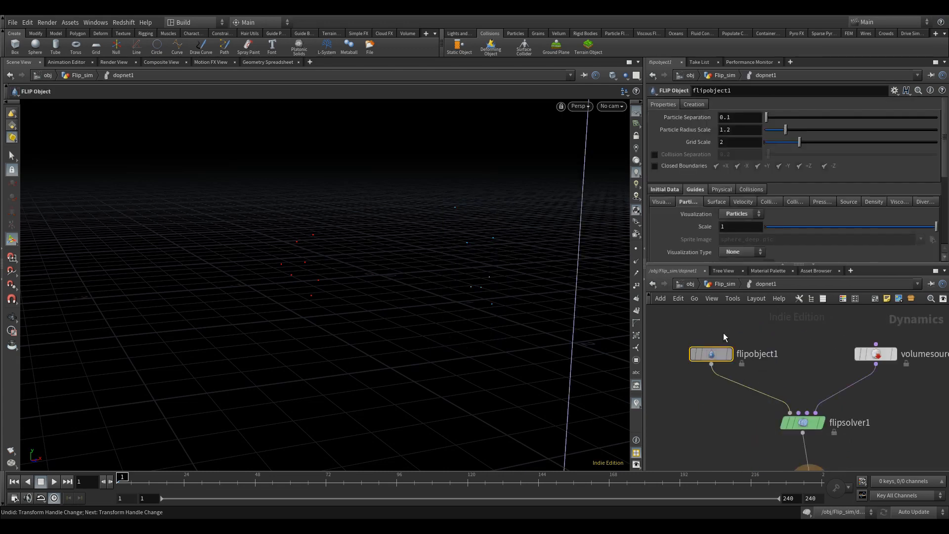
left_click(746, 119)
type("02")
key("Return")
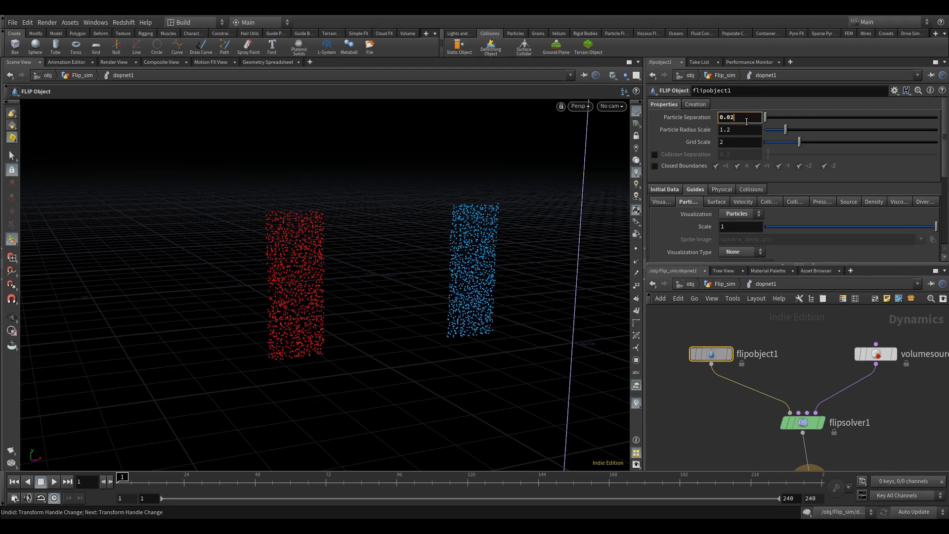
key("Return")
key("Escape")
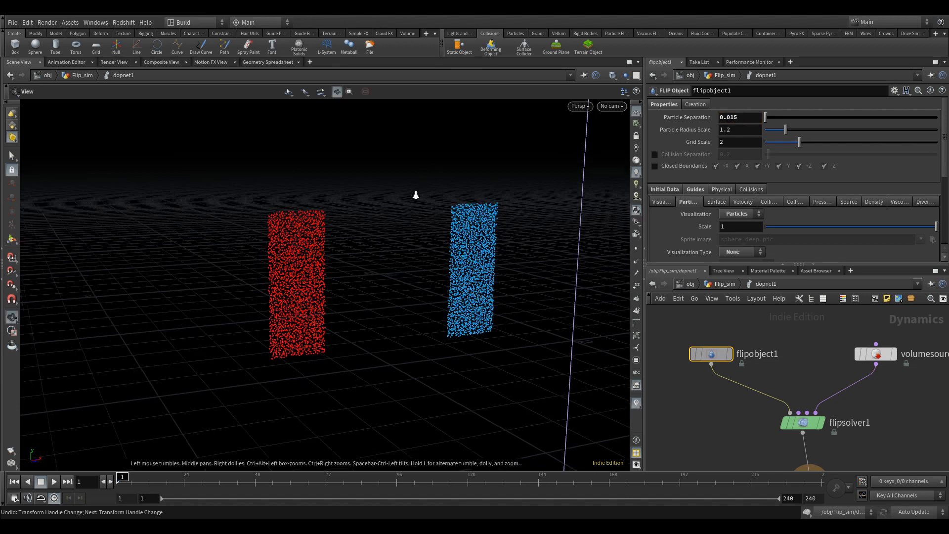
- Shrink flipsolver1's volume limits box symmetrically along X and in height, towards the particle sources
left_click_drag(415, 197, 368, 286)
right_click_drag(388, 281, 461, 237, "alt")
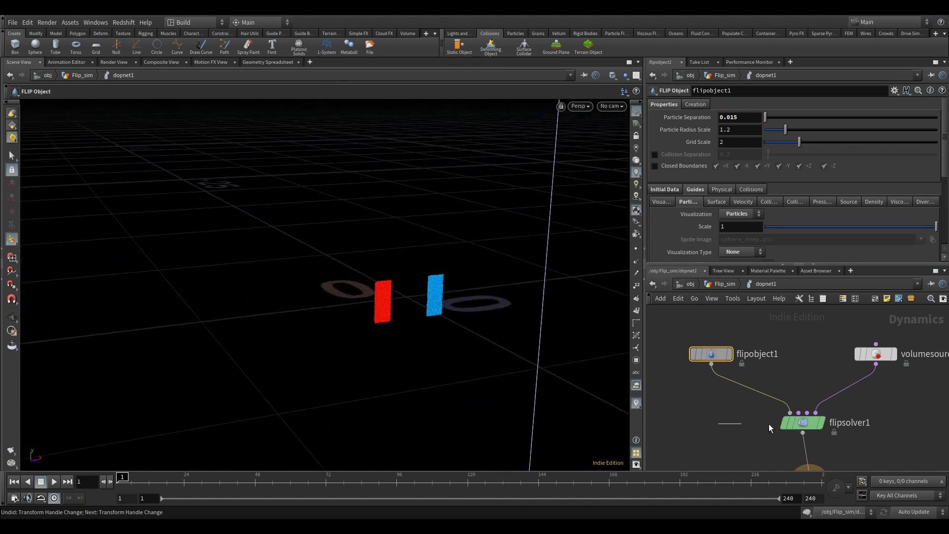
left_click(792, 423)
right_click_drag(369, 265, 304, 363, "alt")
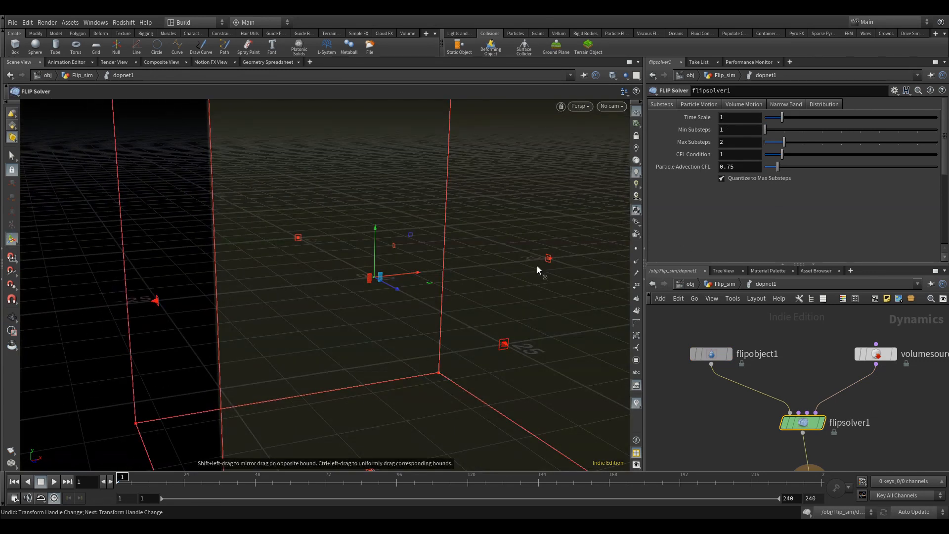
left_click_drag(547, 258, 413, 283, "shift")
right_click_drag(400, 289, 252, 373, "alt")
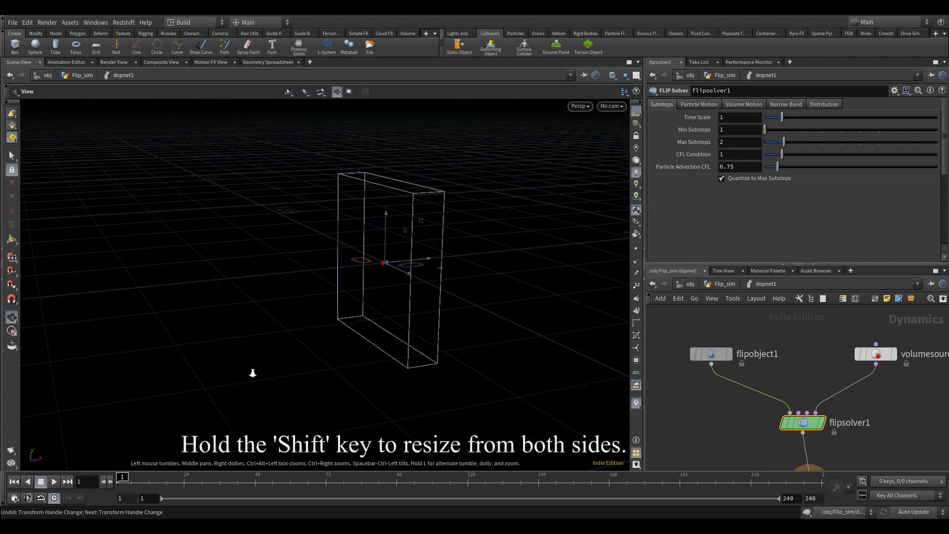
left_click_drag(388, 181, 386, 253, "shift")
- Shrink the solver's limits box symmetrically along Z and reduce its height further
left_click_drag(390, 277, 452, 275, "alt")
right_click_drag(452, 274, 568, 174, "alt")
left_click_drag(560, 281, 374, 270, "shift")
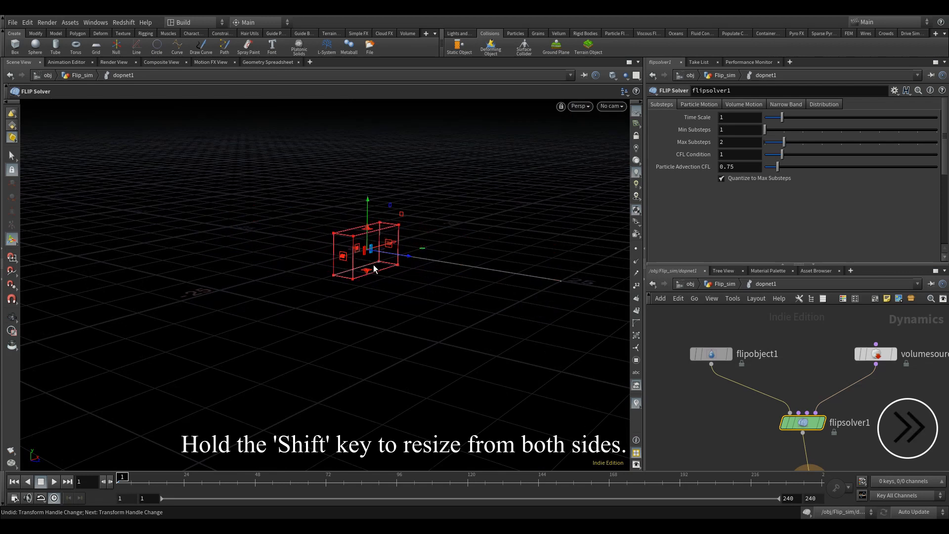
right_click_drag(375, 270, 455, 242, "alt")
left_click_drag(454, 242, 384, 261, "alt")
left_click_drag(361, 205, 363, 237, "shift")
- Switch to the Right view and narrow the limits box symmetrically in Z closely around the particle sources
right_click_drag(366, 277, 440, 255, "alt")
left_click_drag(440, 254, 365, 245, "alt")
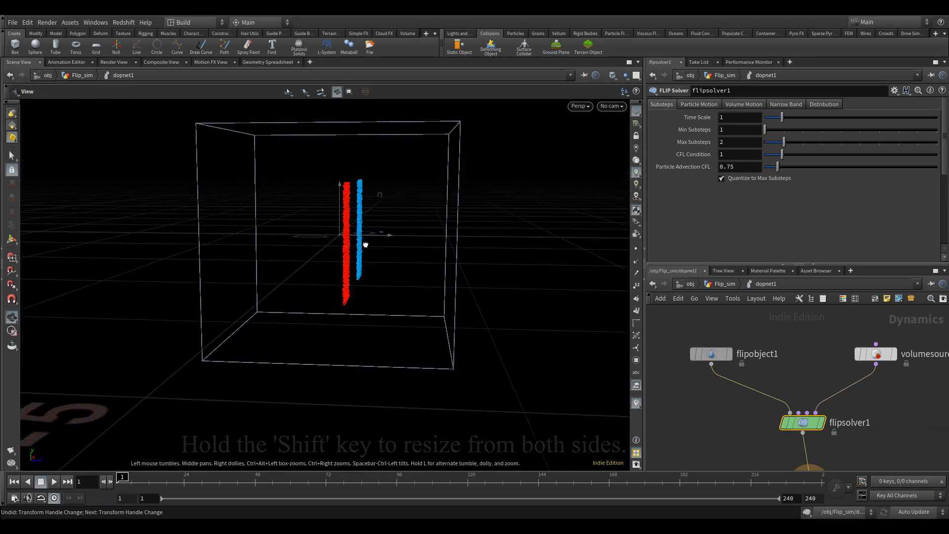
key("space+4")
right_click_drag(333, 261, 210, 405)
key("Return")
left_click_drag(555, 275, 422, 271, "shift")
right_click_drag(422, 262, 472, 187, "alt")
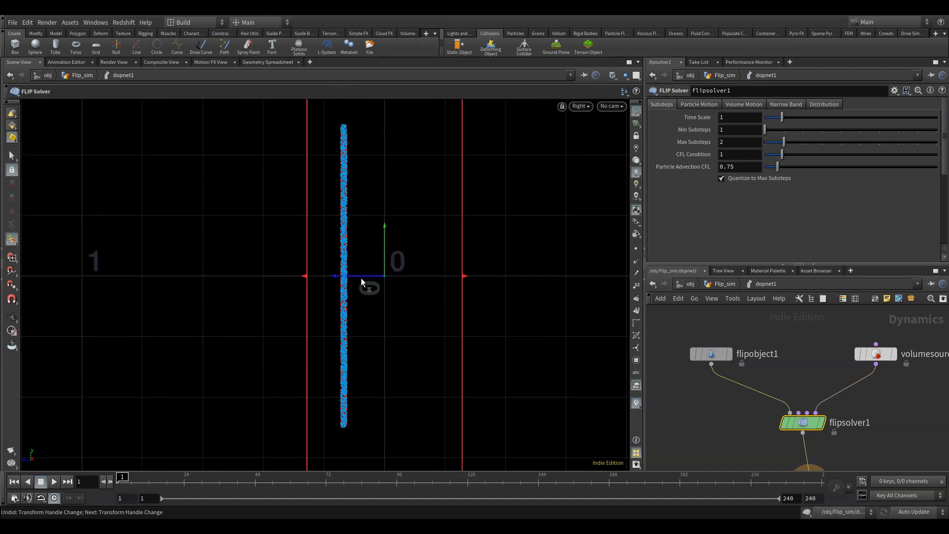
- Narrow flipsolver1's limits box further along Z to fit tightly around the particle strip, and return to the perspective view
left_click_drag(357, 276, 310, 276)
right_click_drag(310, 277, 341, 232, "alt")
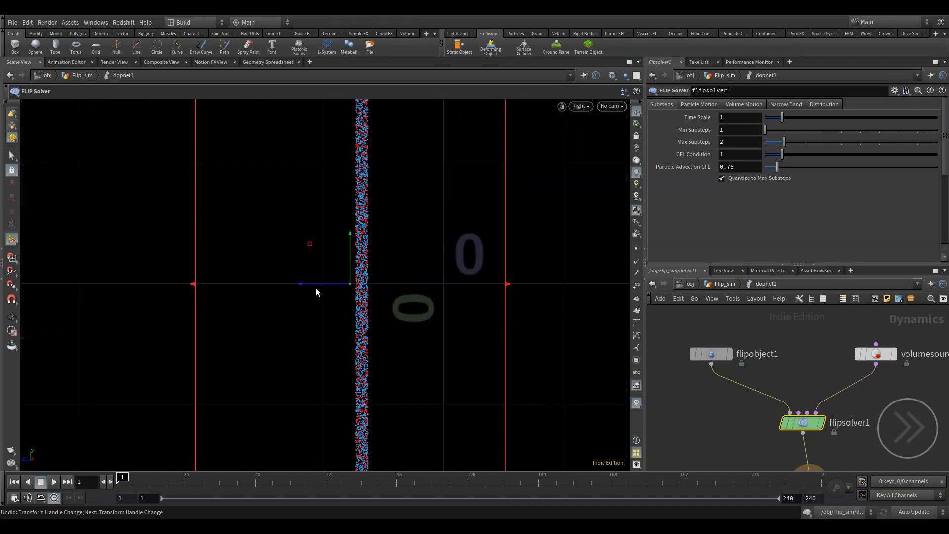
left_click_drag(316, 286, 325, 275)
right_click_drag(325, 275, 321, 294, "alt")
left_click_drag(479, 285, 365, 286, "shift")
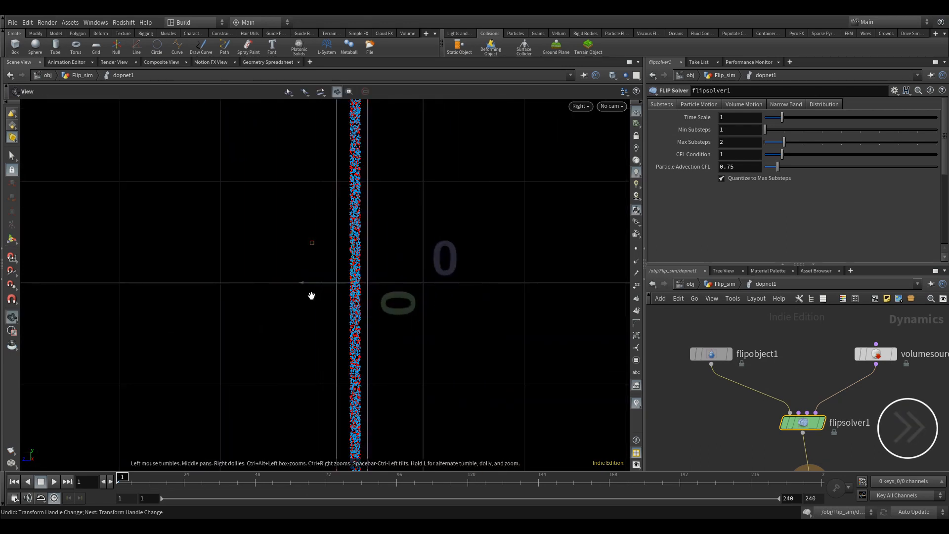
middle_click_drag(311, 294, 328, 290, "alt")
right_click_drag(327, 291, 292, 275, "alt")
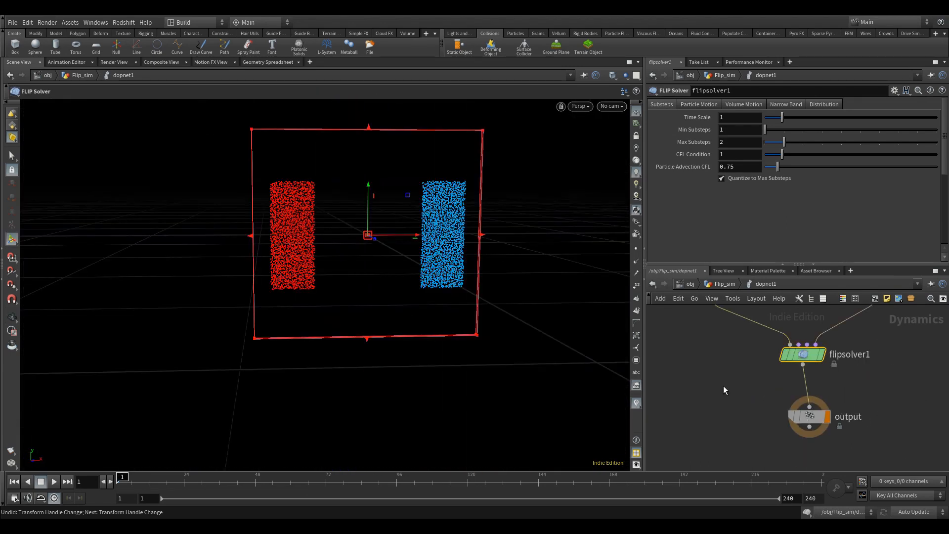
- Insert a Gravity Force node between flipsolver1 and output, test-play the simulation and rewind to frame 1
key("Tab")
mouse_move(732, 208)
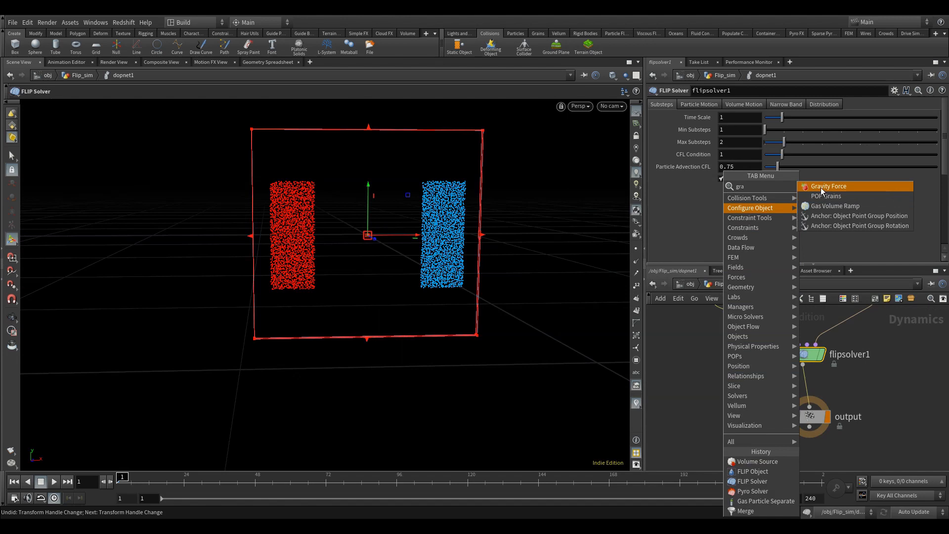
left_click(821, 187)
left_click(804, 388)
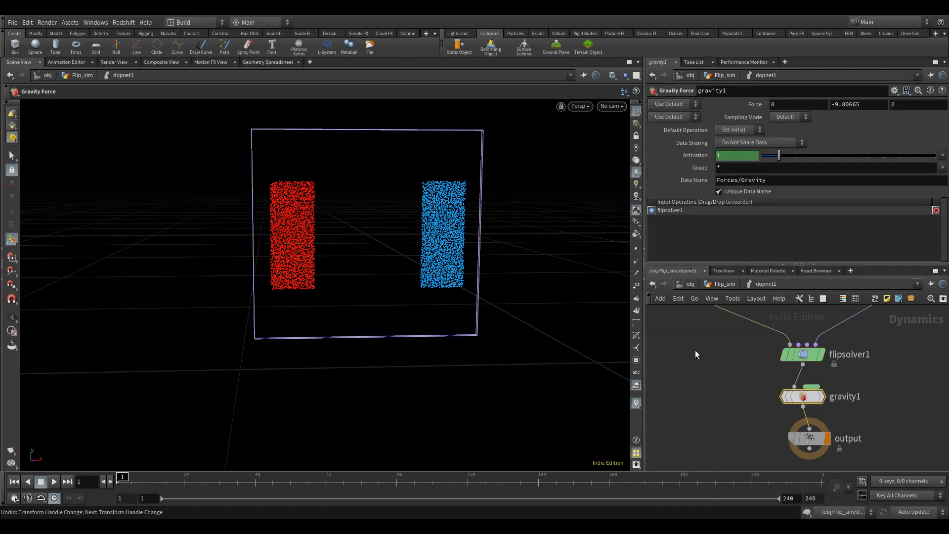
middle_click_drag(695, 337, 742, 385)
left_click(53, 482)
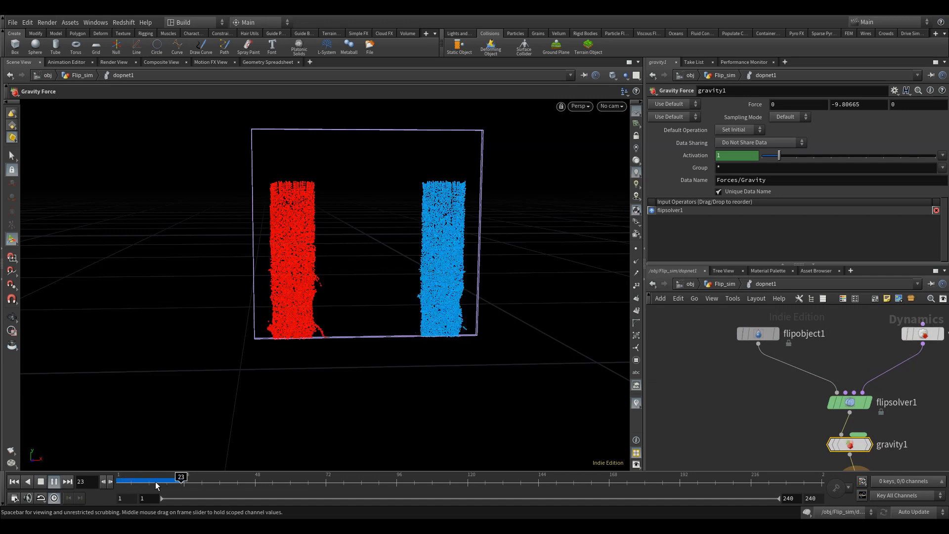
left_click_drag(185, 482, 117, 481)
- Set volumesource1's Activation to the expression $FF < 2 and test-play the simulation from the first frame
middle_click_drag(719, 400, 610, 447)
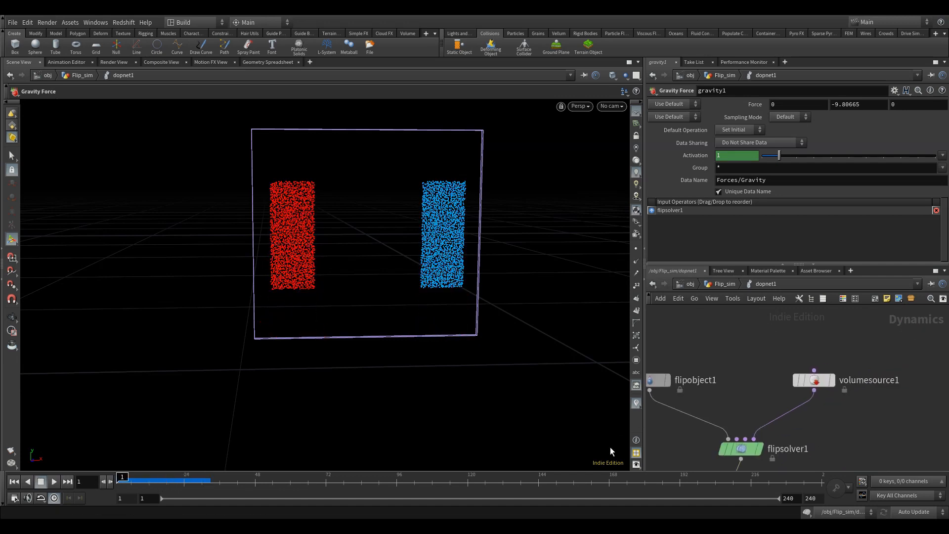
middle_click_drag(774, 340, 800, 337)
left_click(841, 377)
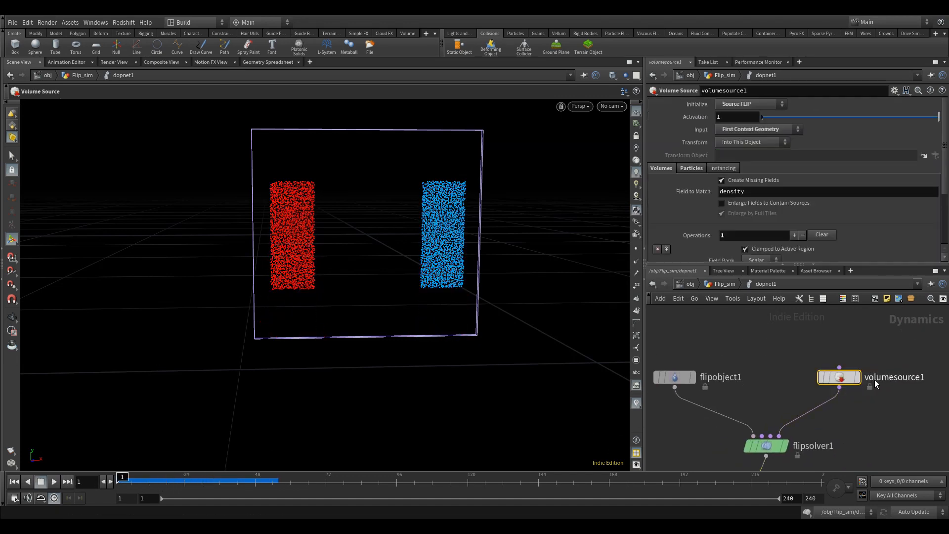
left_click_drag(729, 117, 648, 117)
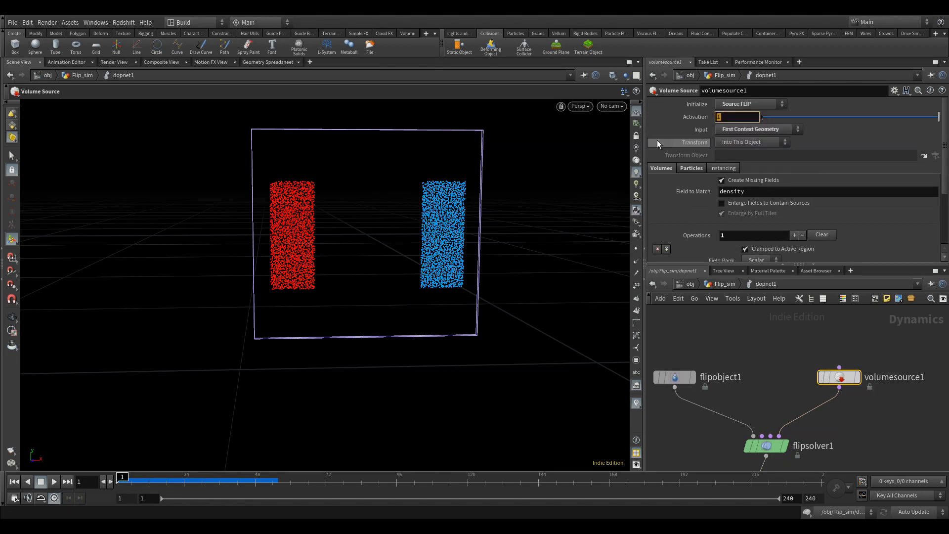
type("$FF < ")
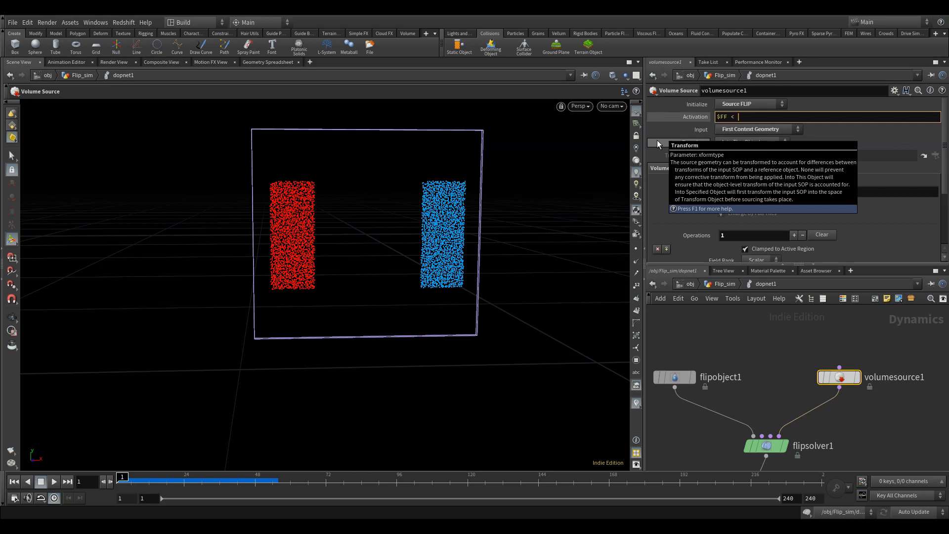
type("2")
key("Return")
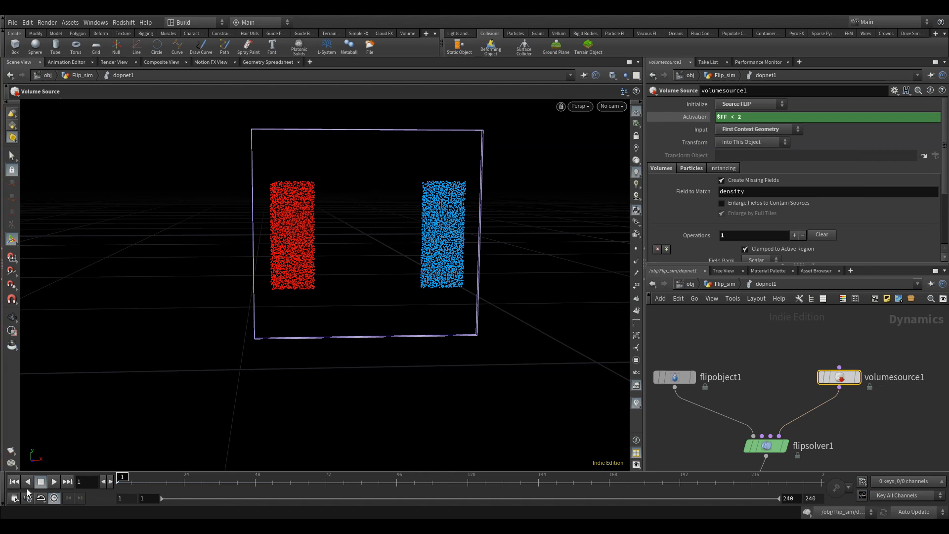
left_click(55, 483)
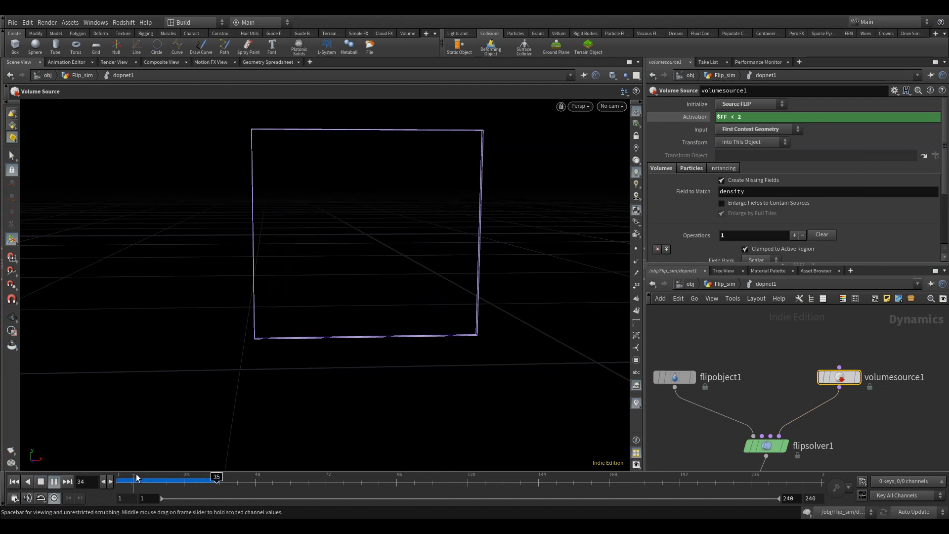
left_click_drag(137, 478, 66, 481)
- Enable Closed Boundaries on flipobject1, review the simulated fluid, and rewind to frame 1
left_click_drag(676, 357, 678, 351)
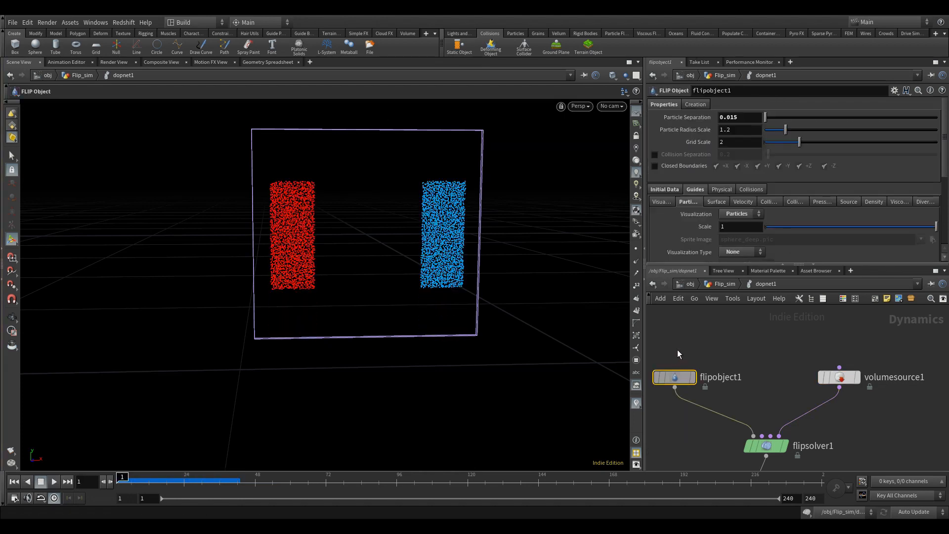
left_click(655, 166)
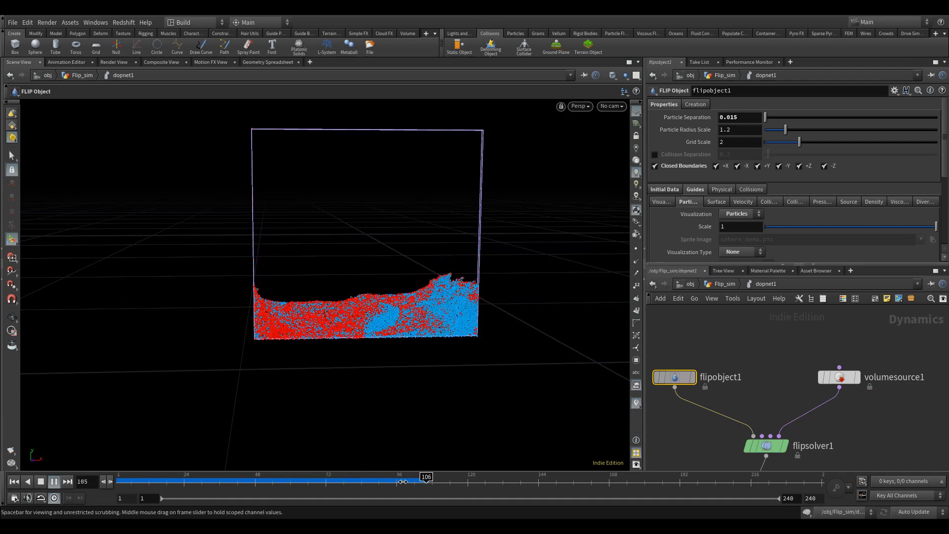
left_click_drag(473, 485, 25, 464)
- At object level, make the Collision geometry a Static Object collider, and return inside dopnet1
left_click(689, 285)
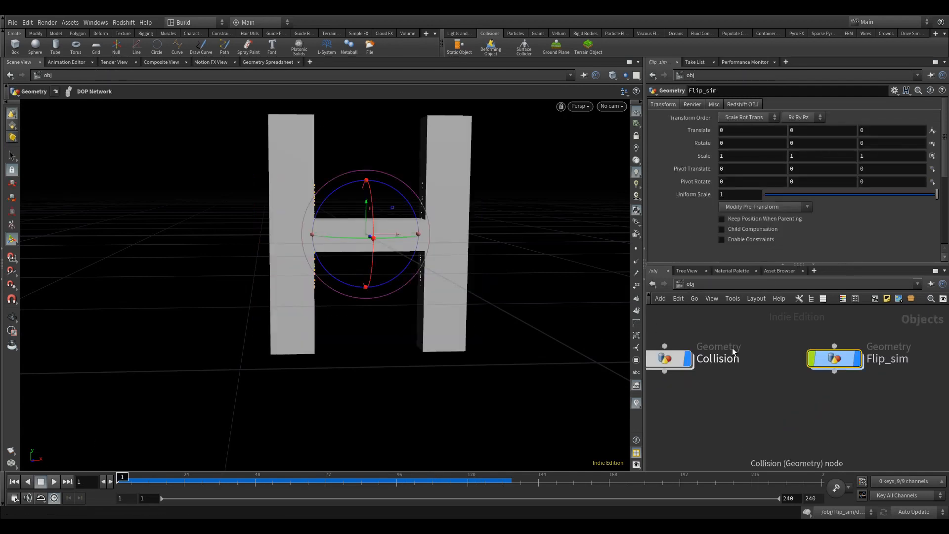
left_click(669, 358)
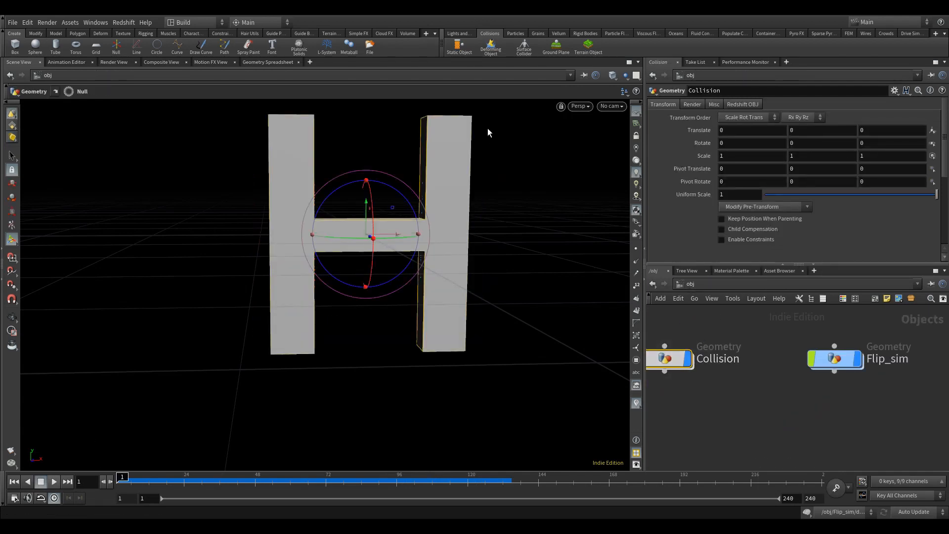
left_click(463, 46)
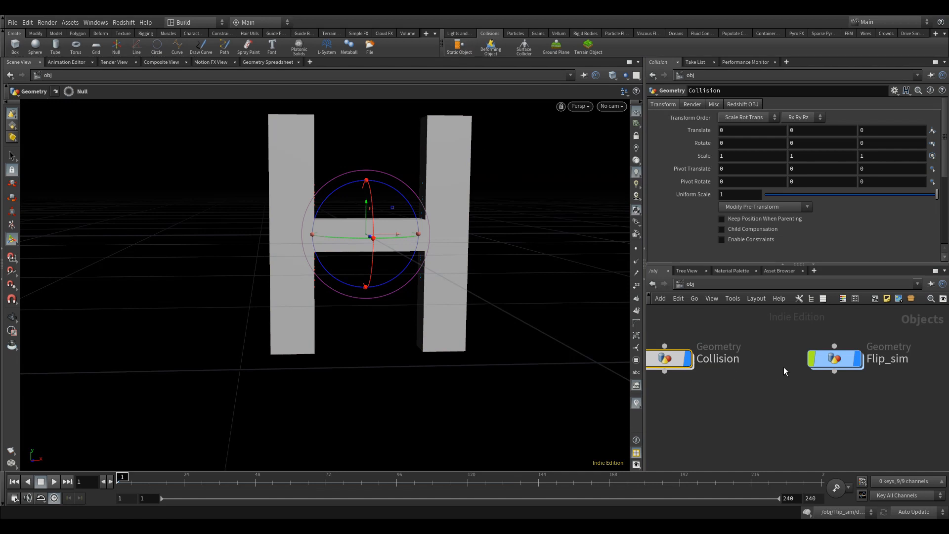
double_click(835, 360)
double_click(774, 431)
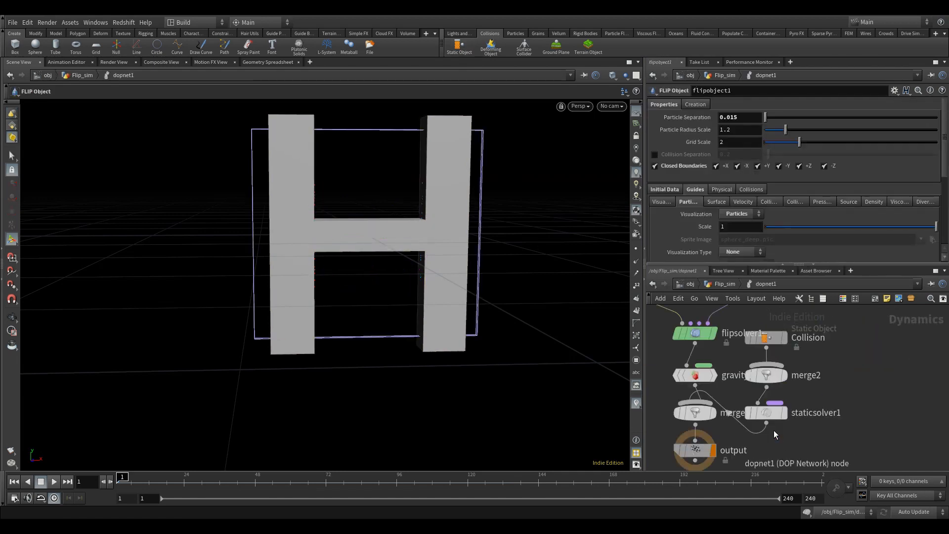
- Move the Collision, merge2 and staticsolver1 branch clear of the FLIP nodes, and reinsert gravity1 between merge1 and output
middle_click_drag(737, 448, 829, 445)
scroll(832, 444, "down", 3)
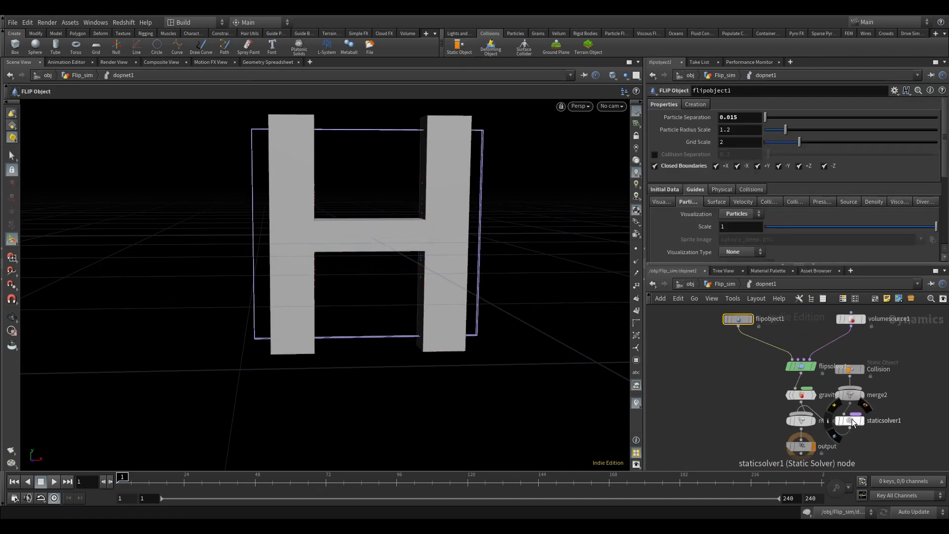
left_click_drag(851, 422, 689, 402, "shift")
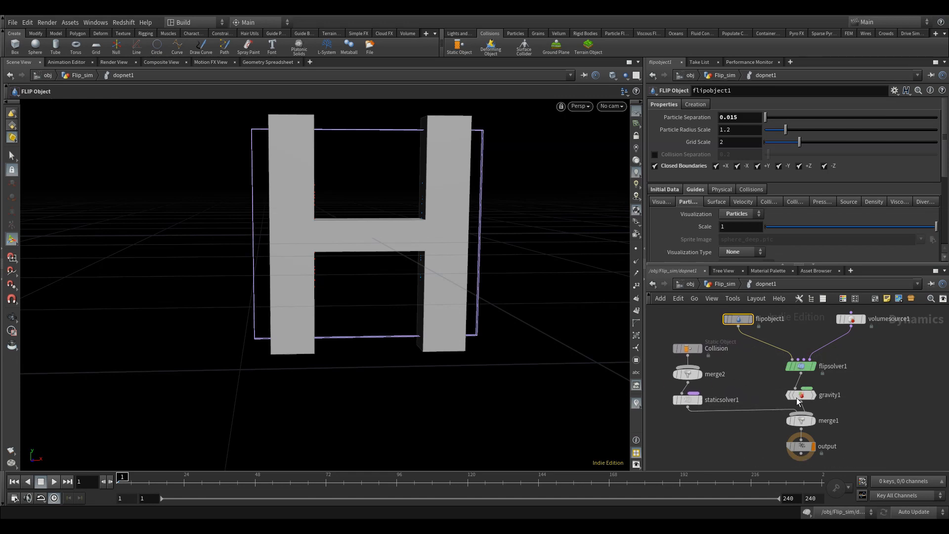
left_click_drag(800, 394, 945, 398)
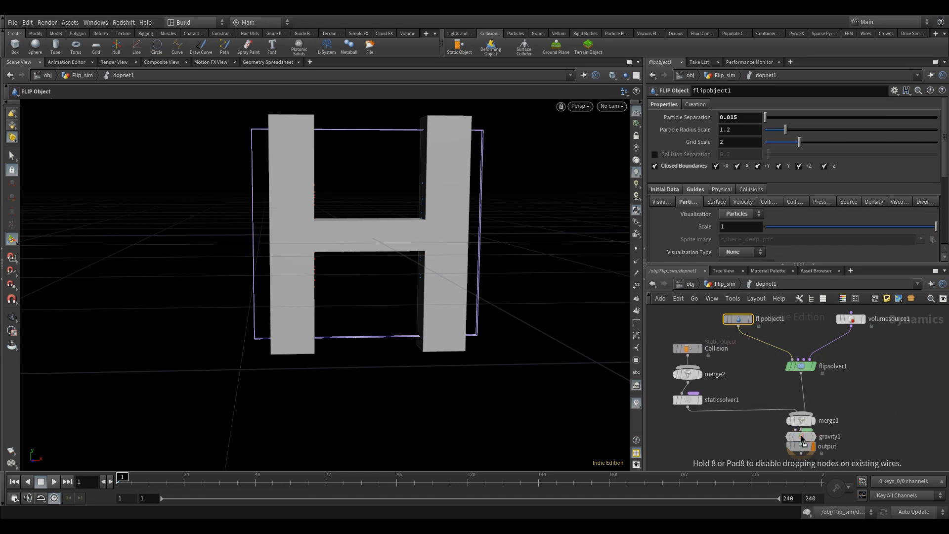
left_click_drag(802, 439, 802, 437)
- Turn off Display Geometry on the Collision static object and enable its Collision Guide to inspect the volume
middle_click_drag(666, 430, 716, 448)
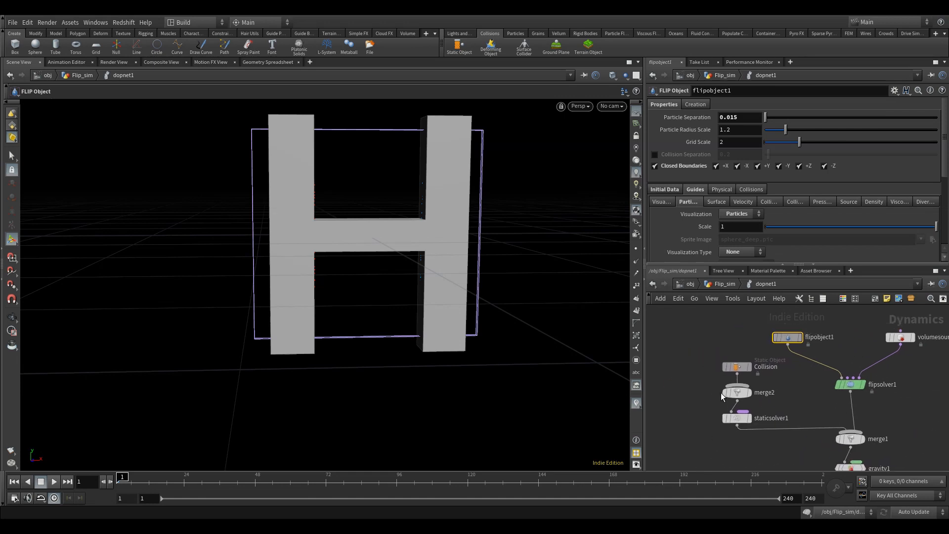
left_click(734, 369)
scroll(707, 148, "up", 1)
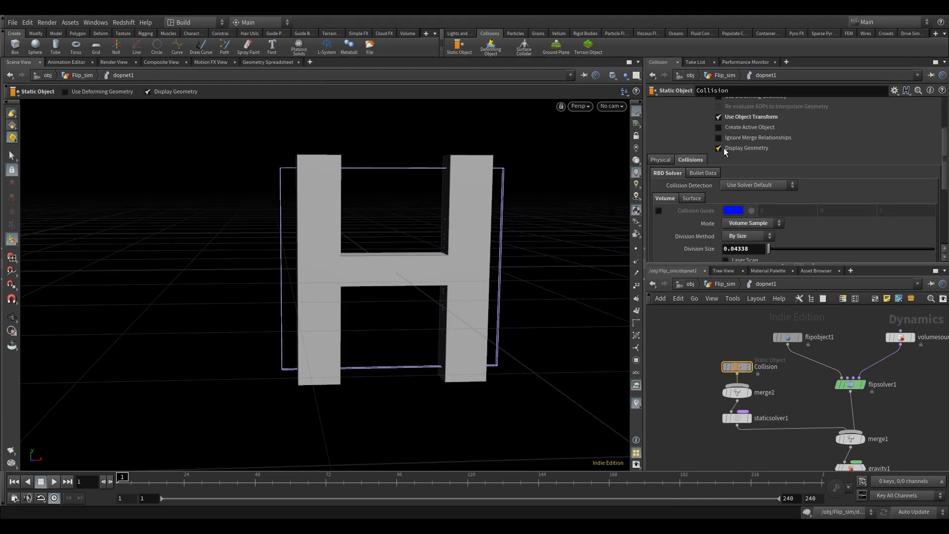
left_click(724, 148)
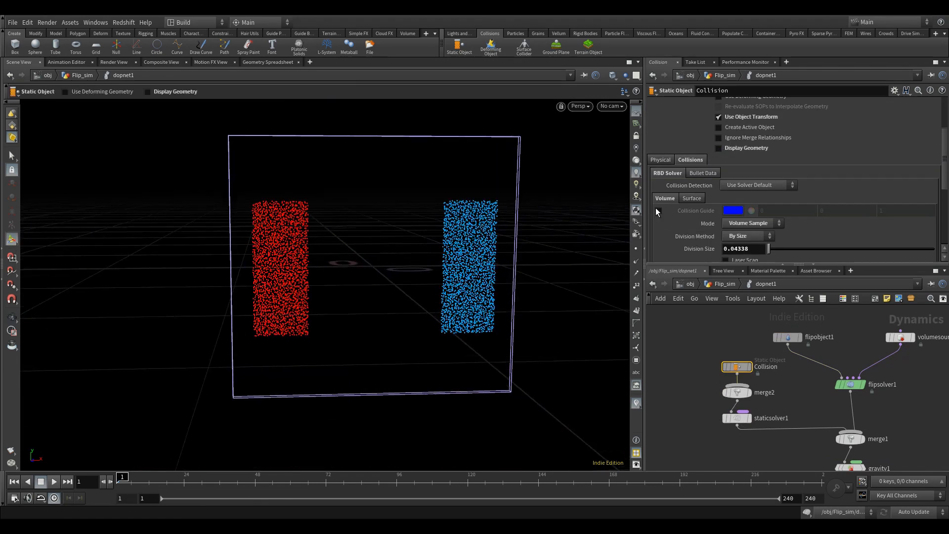
left_click(658, 210)
left_click_drag(574, 216, 423, 239)
right_click_drag(423, 240, 497, 207)
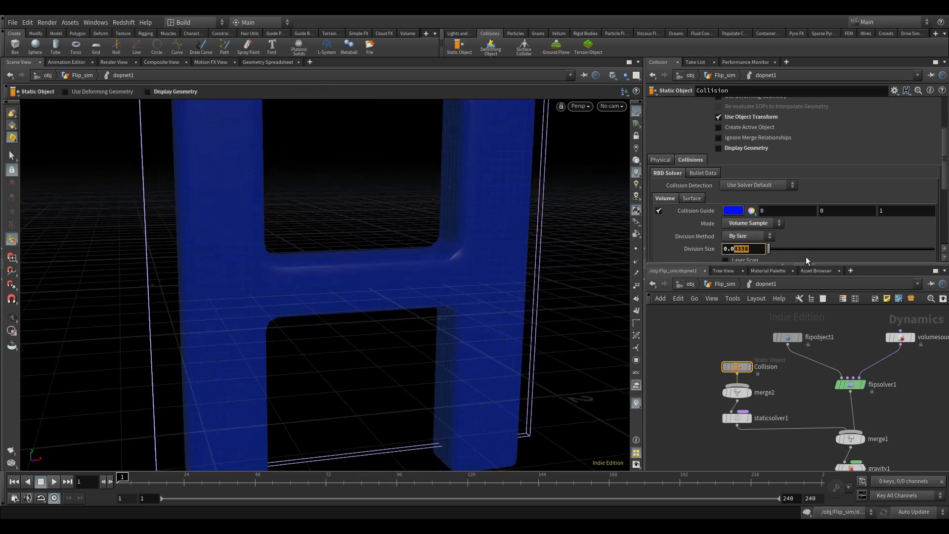
- Set the Collision object's volume Division Size to 0.01 and enable Invert Sign
type("1")
key("Return")
right_click_drag(499, 226, 413, 327)
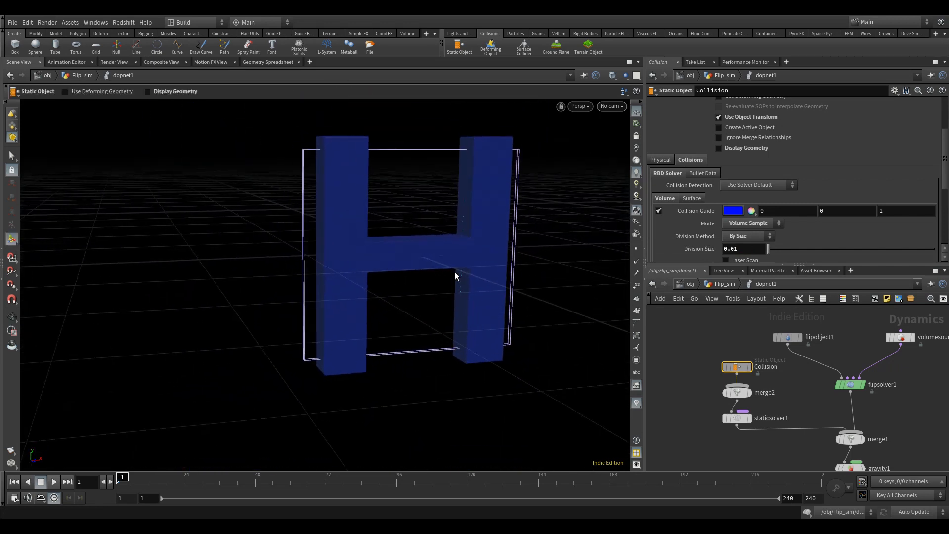
scroll(686, 238, "down", 2)
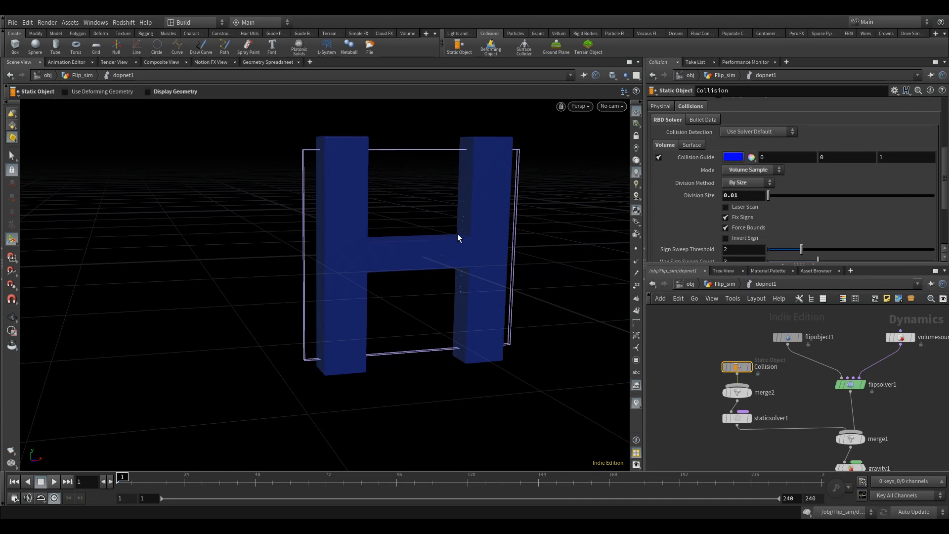
left_click(736, 238)
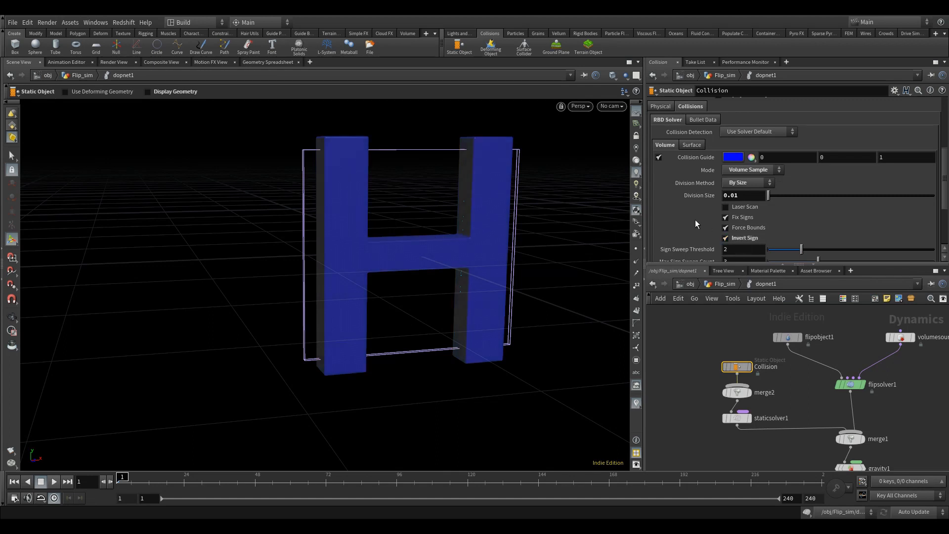
scroll(695, 221, "up", 1)
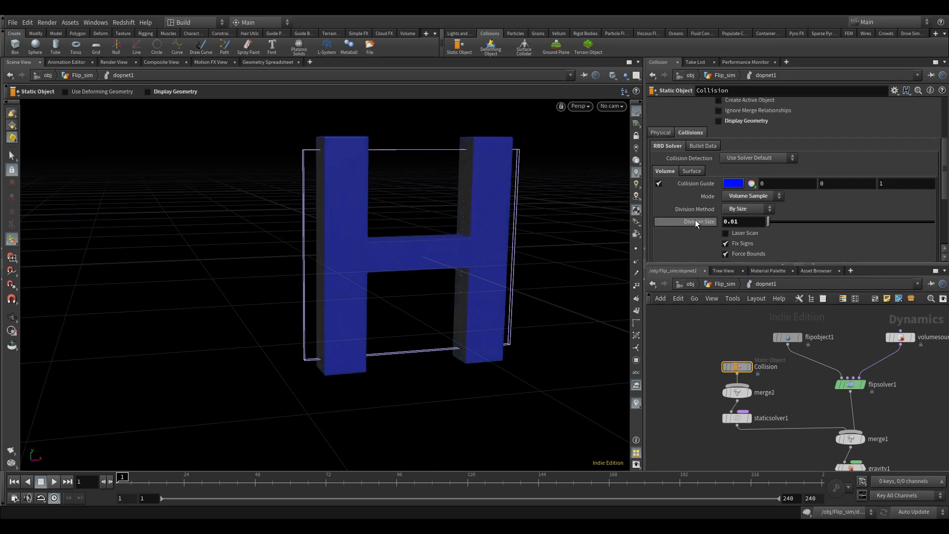
- Turn off the Collision Guide, play the simulation to check the particles against the collider, and rewind
left_click(658, 184)
middle_click_drag(436, 283, 366, 271, "alt")
right_click_drag(367, 270, 390, 222, "alt")
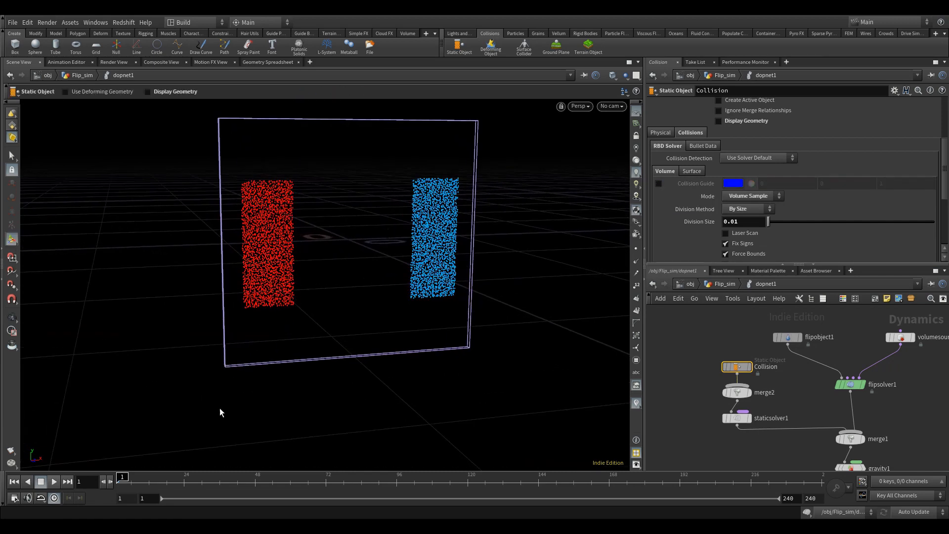
left_click(55, 481)
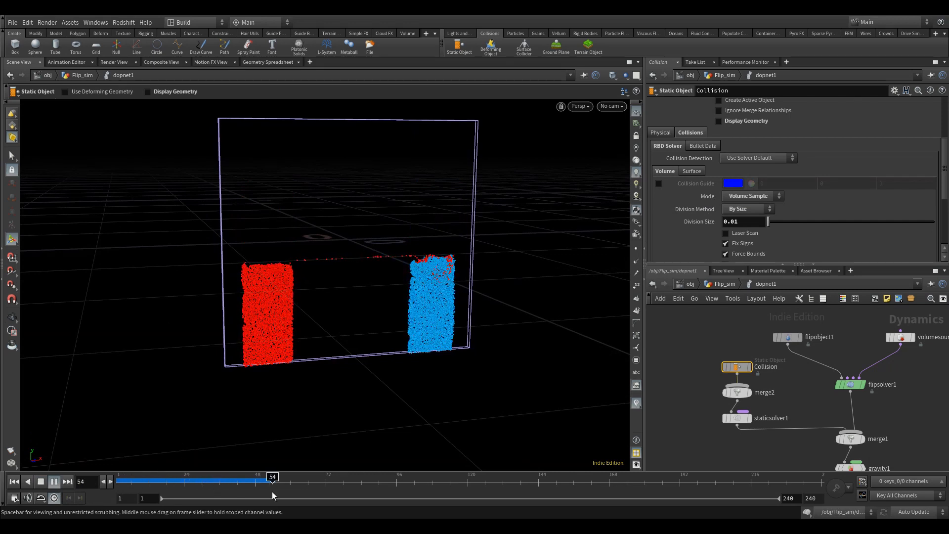
left_click_drag(278, 480, 119, 480)
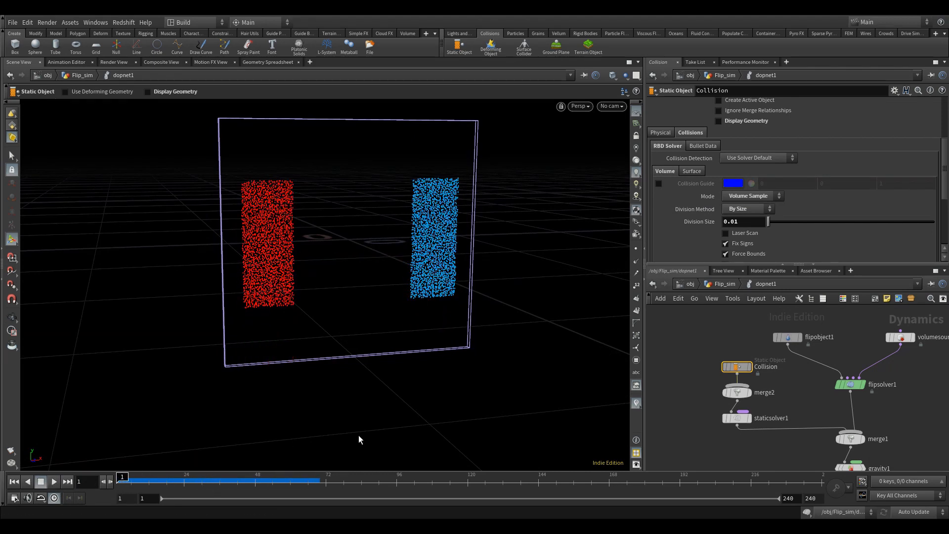
- Delete the gravity1 node between merge1 and output
middle_click_drag(762, 461, 724, 413)
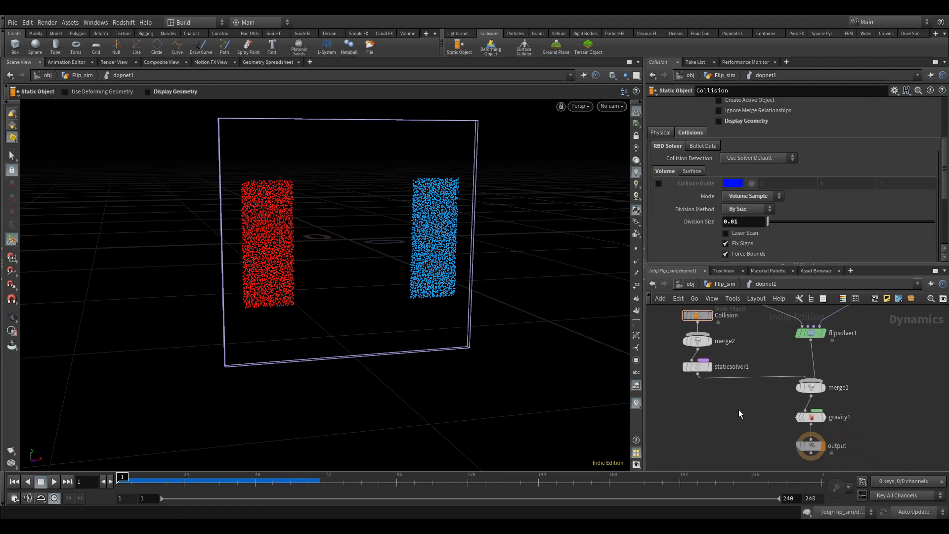
left_click_drag(829, 417, 859, 417)
key("Delete")
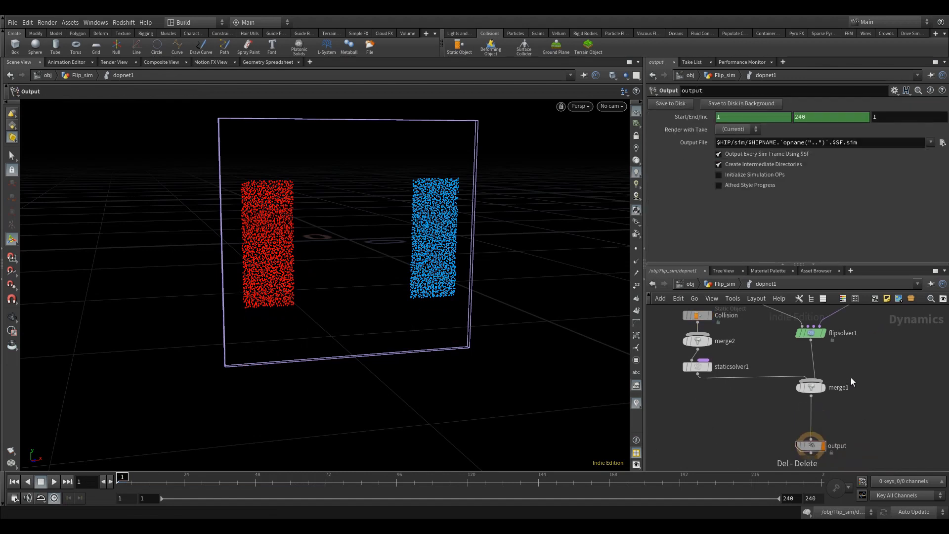
- Add a POP Force node above flipsolver1, wire it into the solver and play the simulation
middle_click_drag(819, 311, 816, 391)
key("Tab")
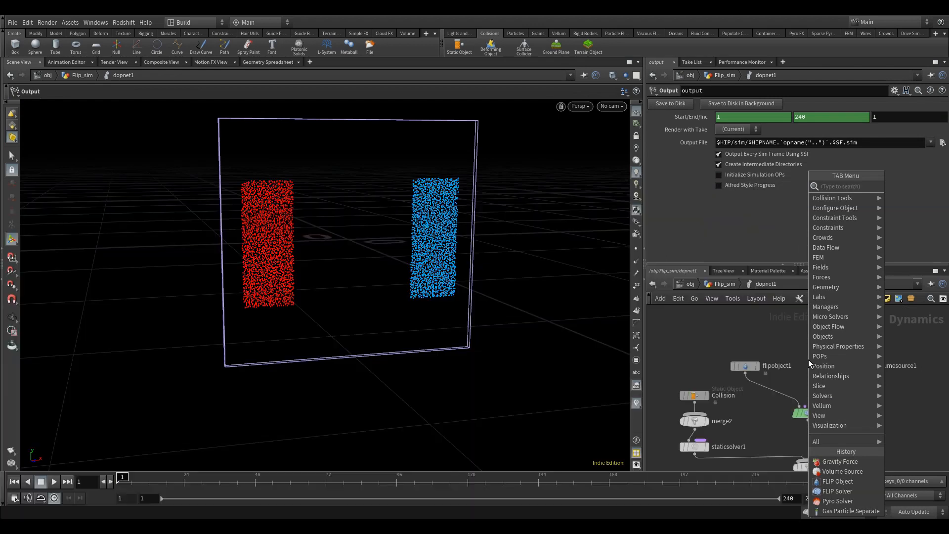
type("pop for")
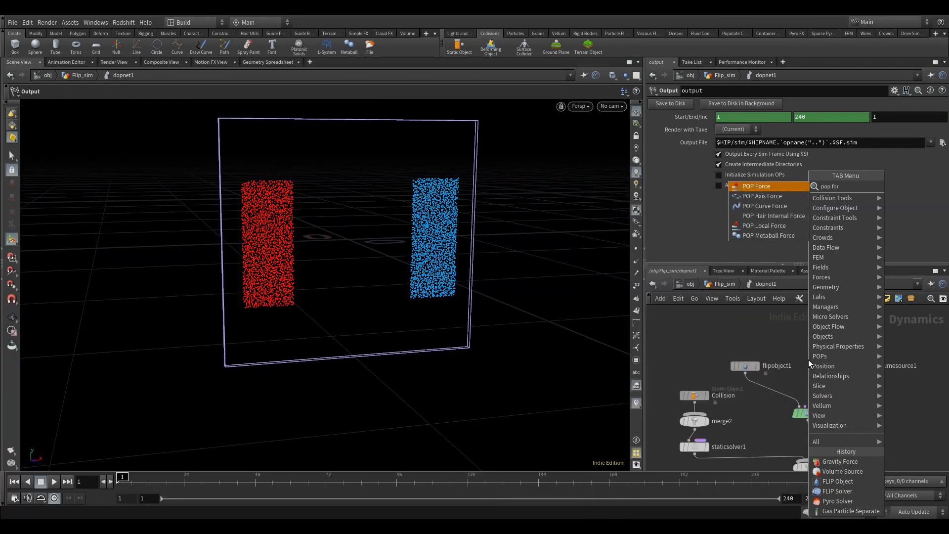
key("Return")
left_click(803, 355)
scroll(801, 348, "up", 3)
left_click(796, 351)
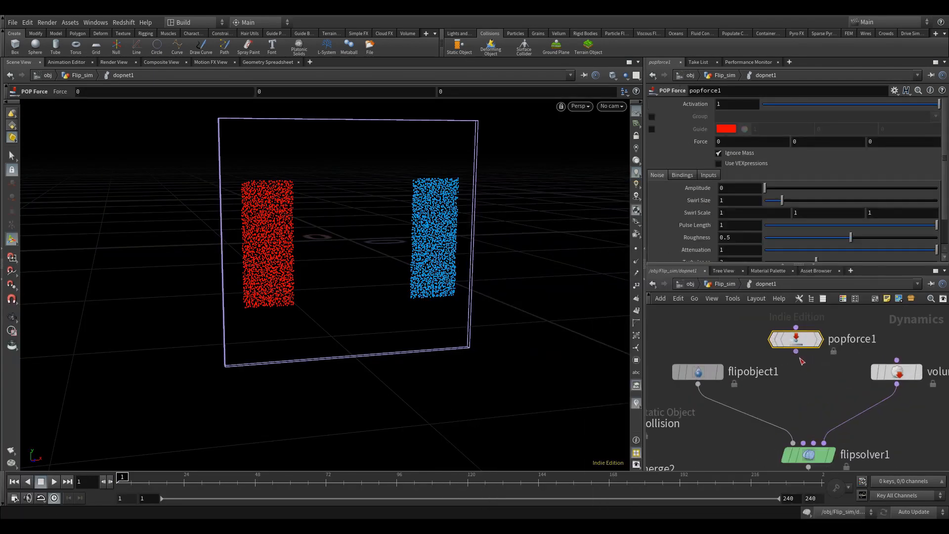
left_click(802, 433)
left_click(54, 482)
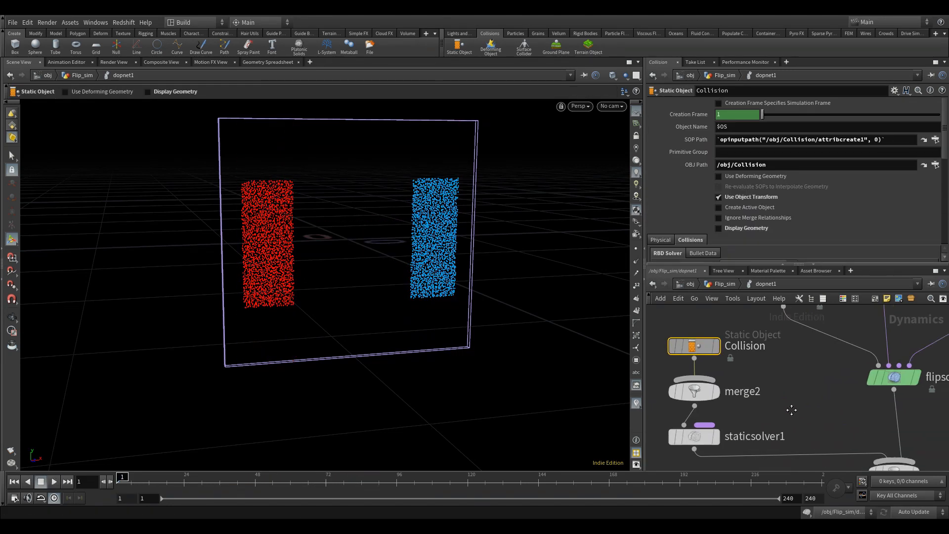
- Enable Use Deforming Geometry on the Collision static object, then play the simulation to check it and rewind
scroll(760, 366, "down", 3)
middle_click_drag(791, 410, 826, 406)
scroll(761, 374, "up", 5)
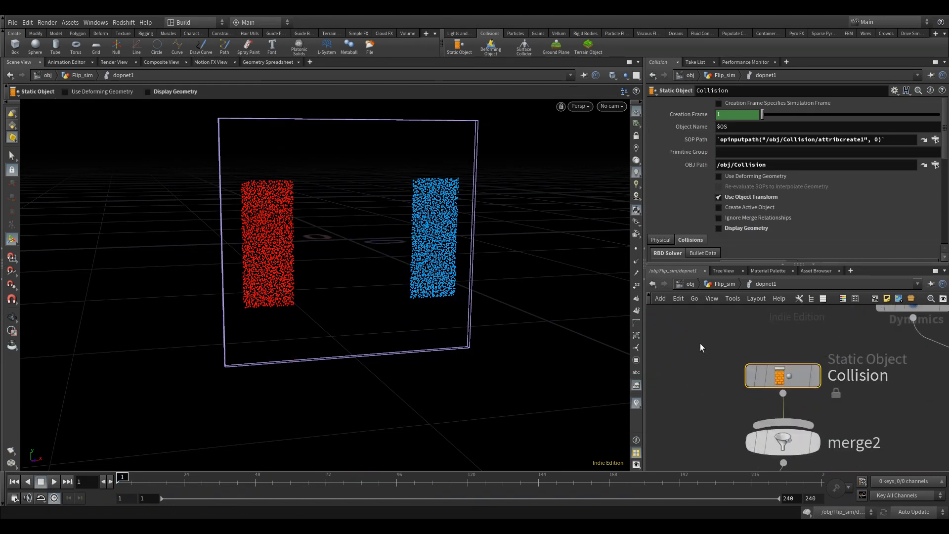
left_click(720, 176)
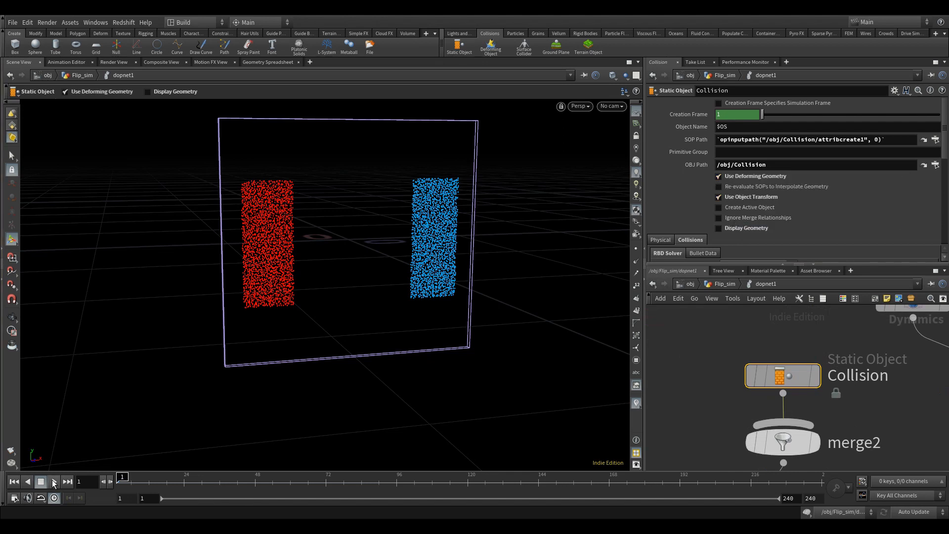
left_click(54, 483)
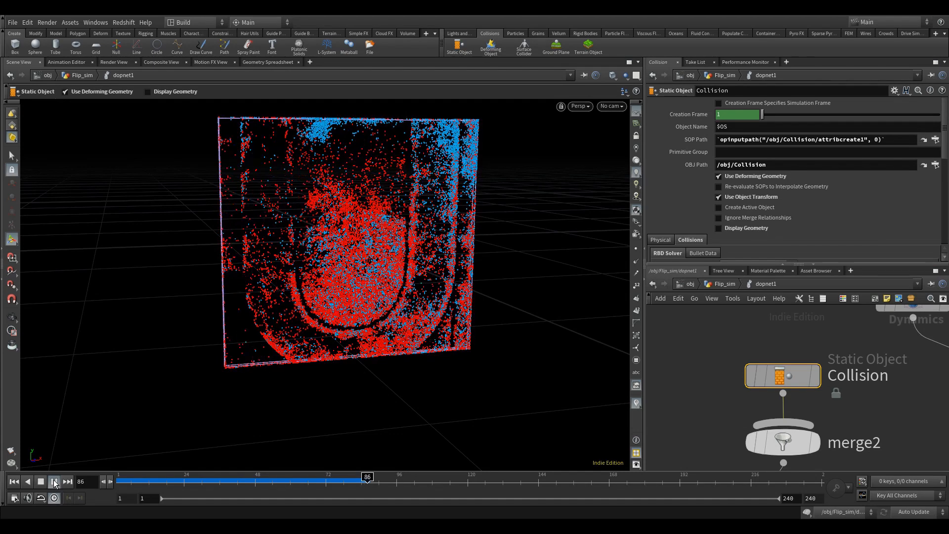
left_click(14, 481)
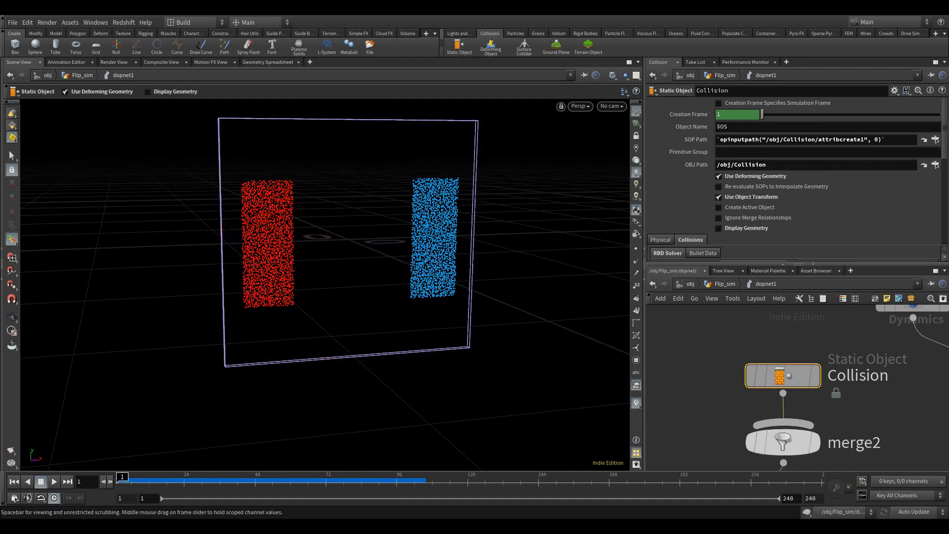
- Enlarge flipsolver1's limit box symmetrically in height and width, and review the simulation back to frame 66
middle_click_drag(922, 405, 810, 336)
scroll(810, 337, "down", 3)
middle_click_drag(832, 392, 761, 369)
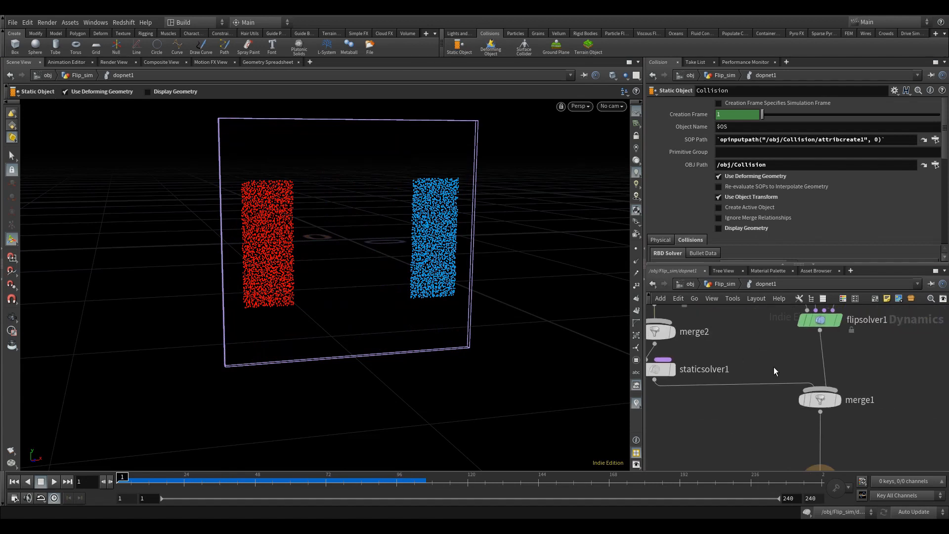
left_click(823, 320)
left_click_drag(354, 115, 357, 84, "shift")
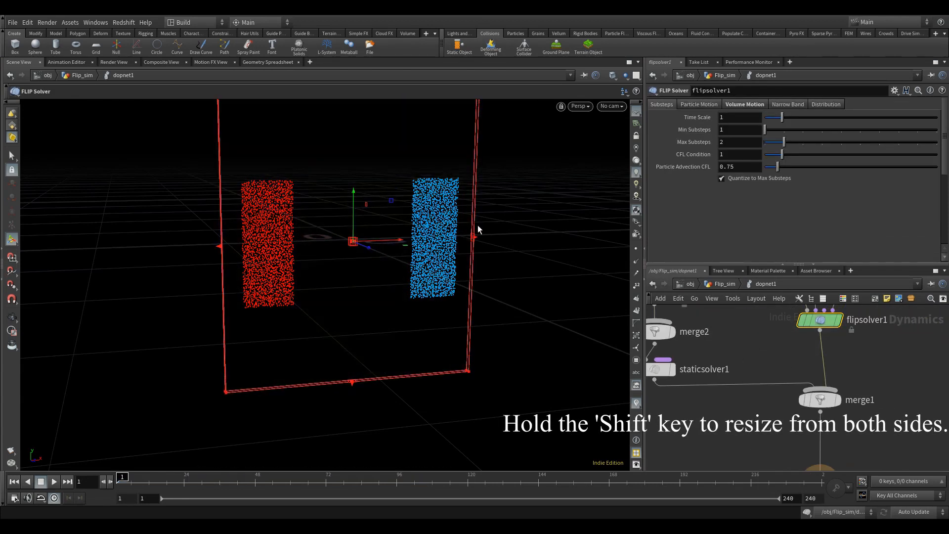
left_click_drag(474, 240, 495, 239, "shift")
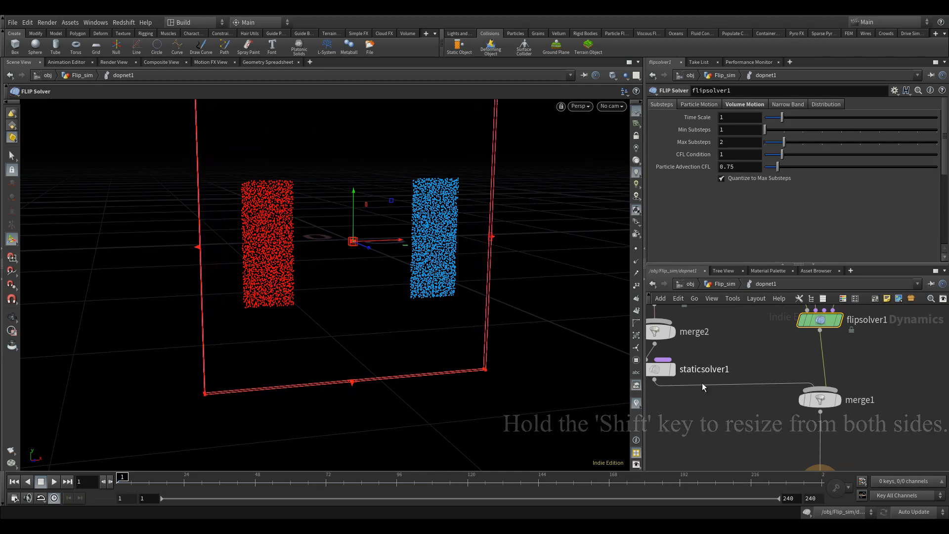
scroll(716, 413, "down", 2)
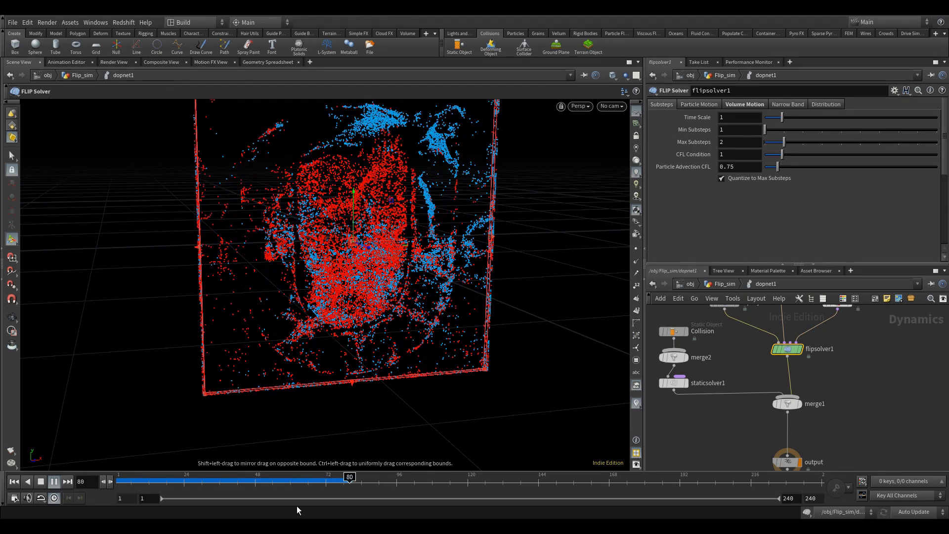
left_click_drag(340, 478, 308, 478)
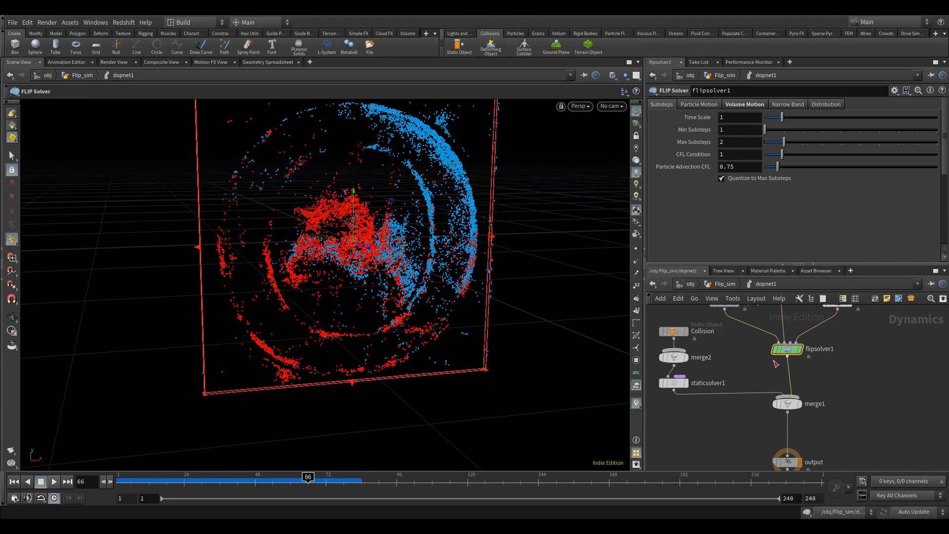
- Add a Gas Particle Separate node beside popforce1
middle_click_drag(758, 356, 744, 429)
scroll(760, 382, "up", 3)
left_click_drag(763, 346, 762, 315)
middle_click_drag(761, 316, 695, 368)
key("Tab")
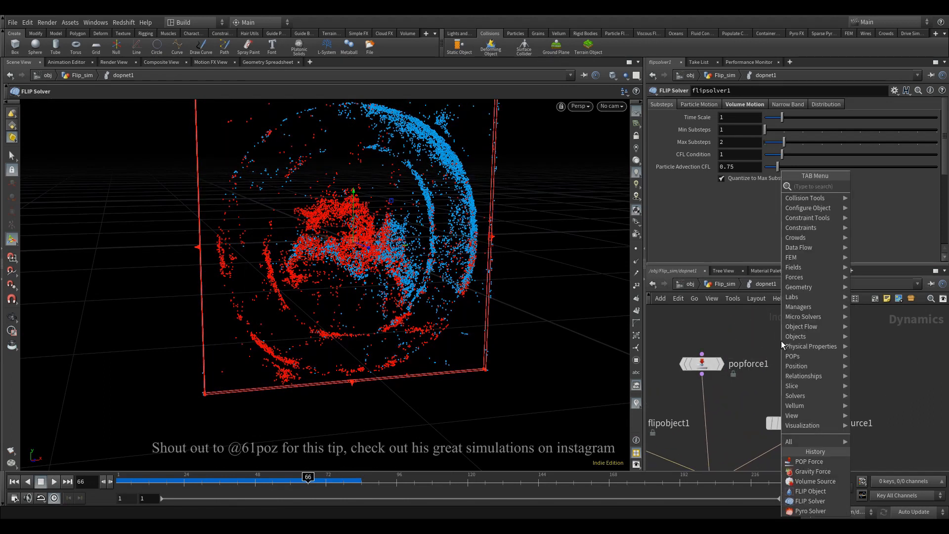
type("gas parit")
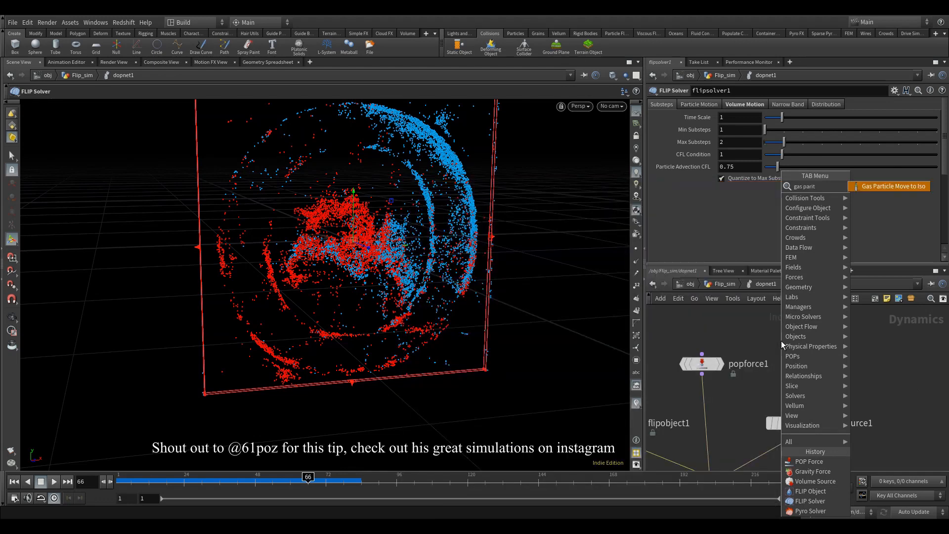
key("BackSpace")
key("BackSpace")
type("s")
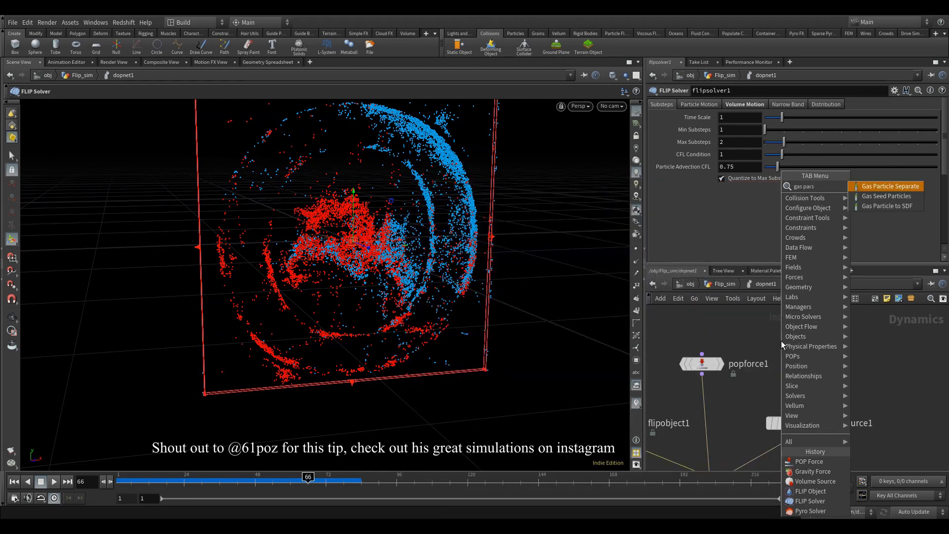
key("Return")
left_click(782, 338)
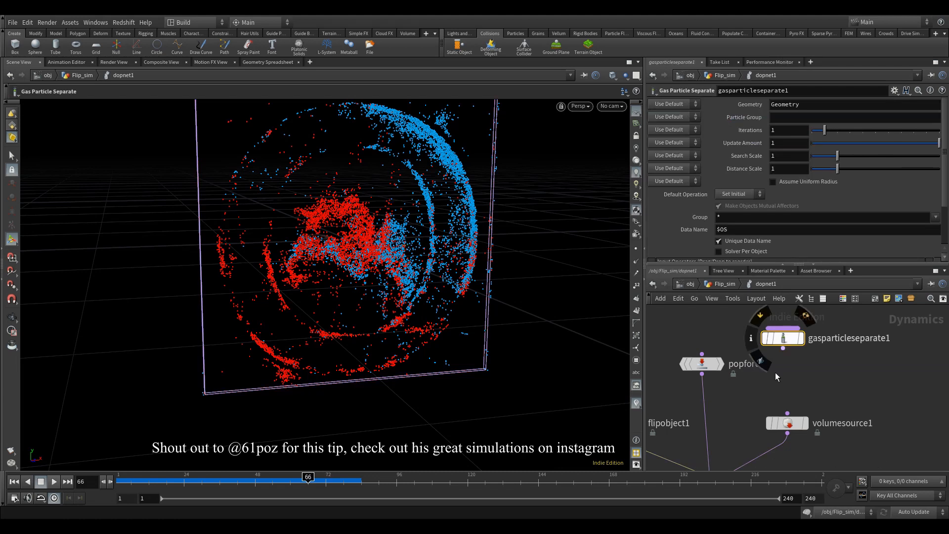
- Insert a Merge node between popforce1 and flipsolver1 and wire gasparticleseparate1 into it
key("l")
key("Tab")
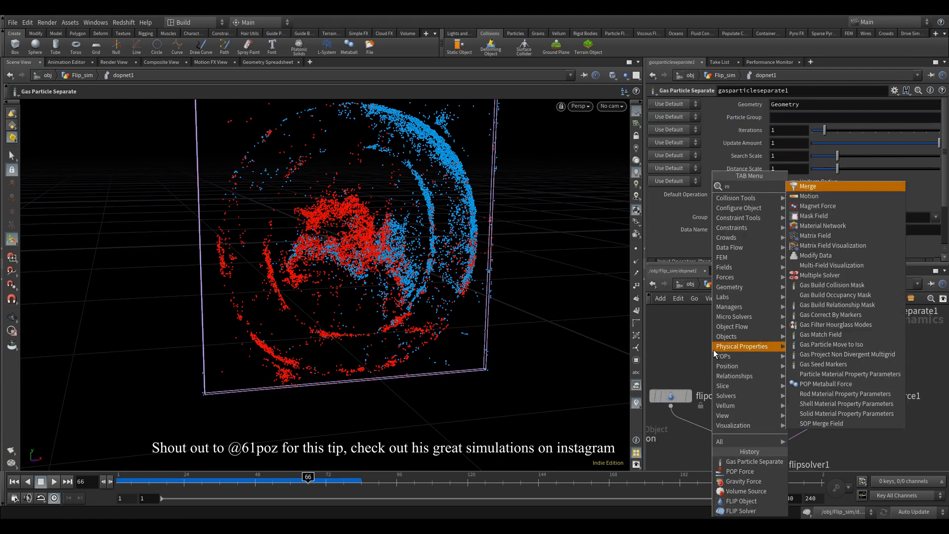
type("mer")
left_click(806, 186)
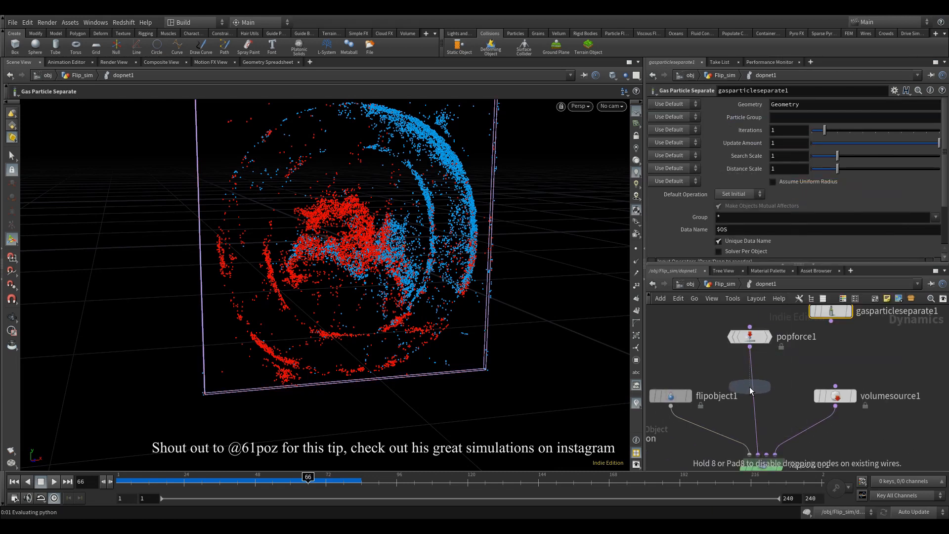
left_click(750, 391)
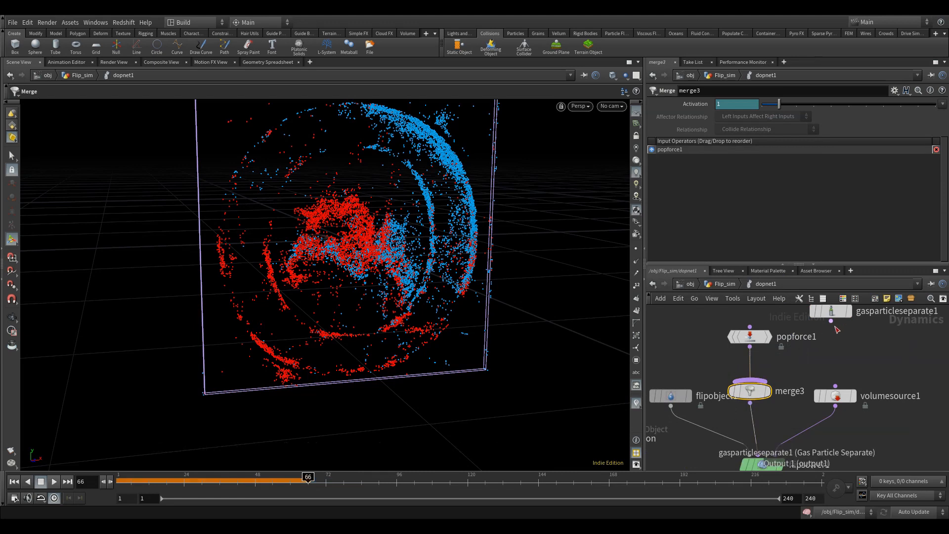
left_click(831, 321)
left_click(750, 381)
left_click_drag(831, 314, 840, 334)
left_click(841, 334)
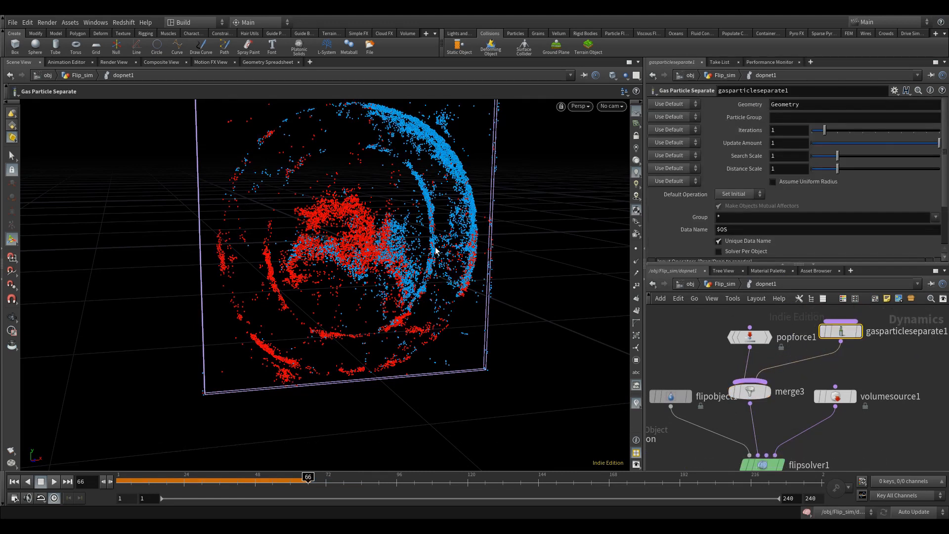
- Rewind, set gasparticleseparate1's Search Scale to 0.5, play the simulation to check the particle spread and return to the first frame
key("ctrl+Up")
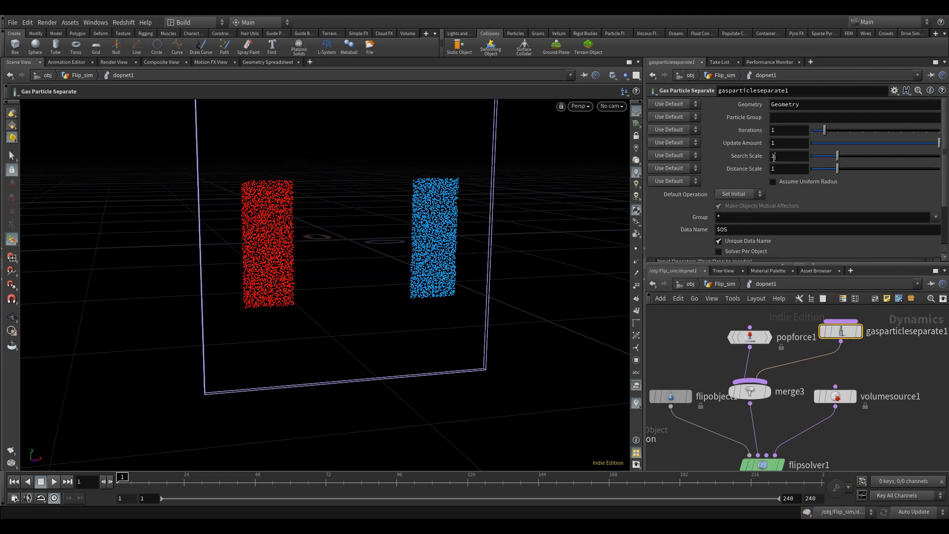
type("0.5")
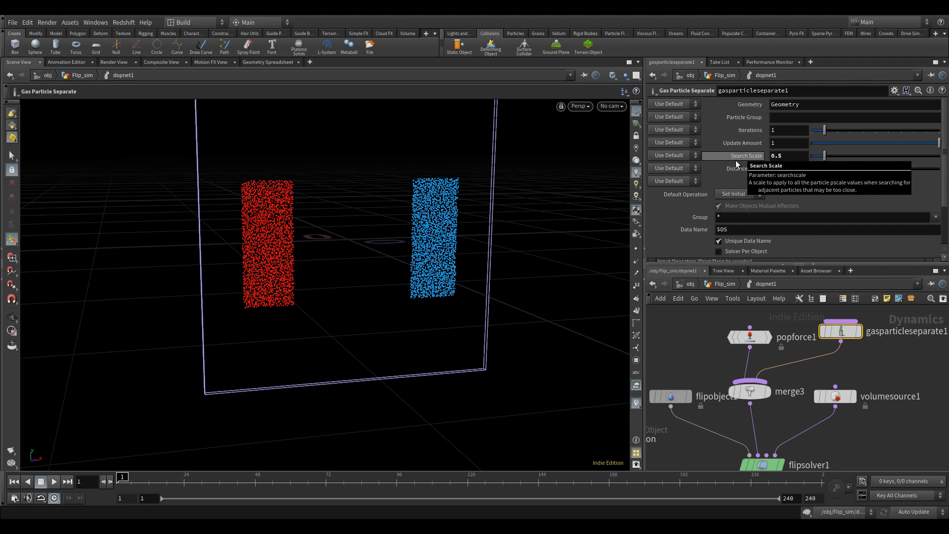
key("Up")
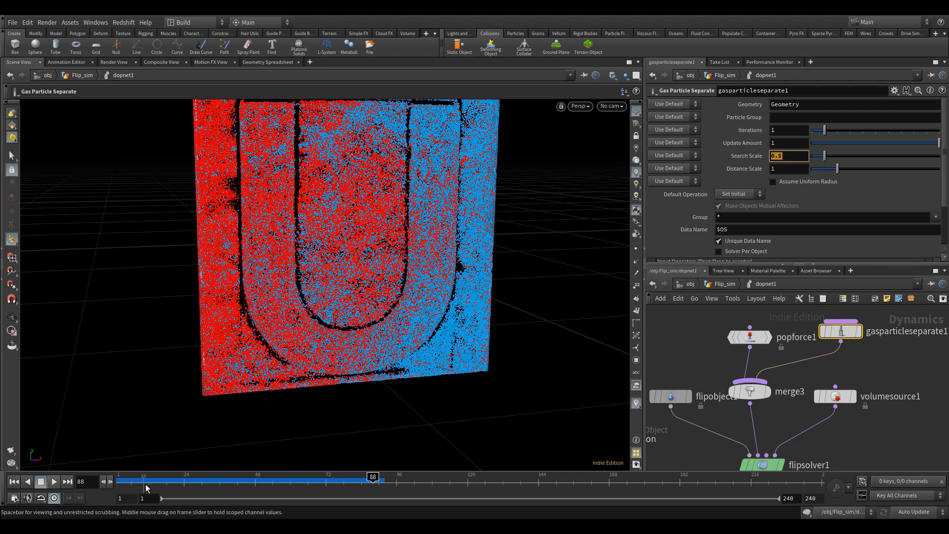
left_click(14, 481)
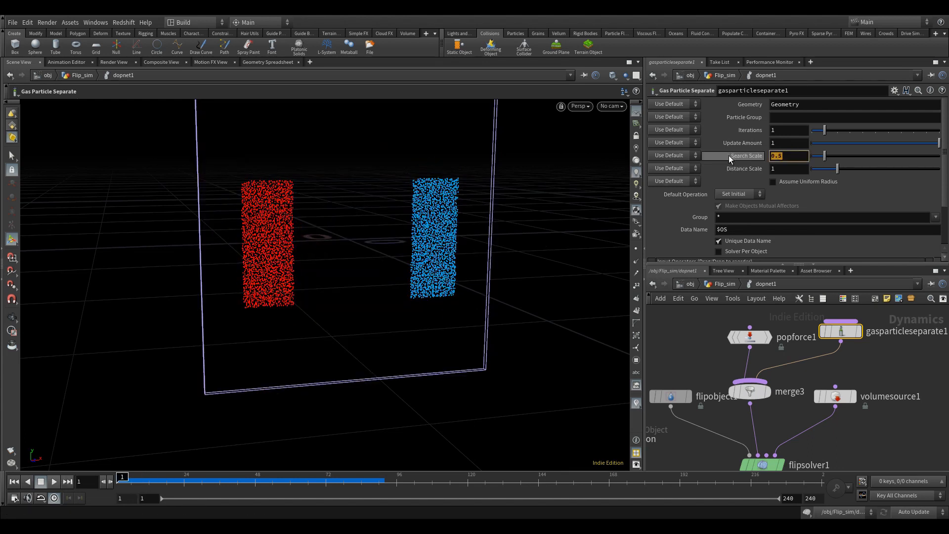
- Try a Search Scale of 1.5 on gasparticleseparate1, play the simulation and rewind
type("1.5")
key("Return")
key("Up")
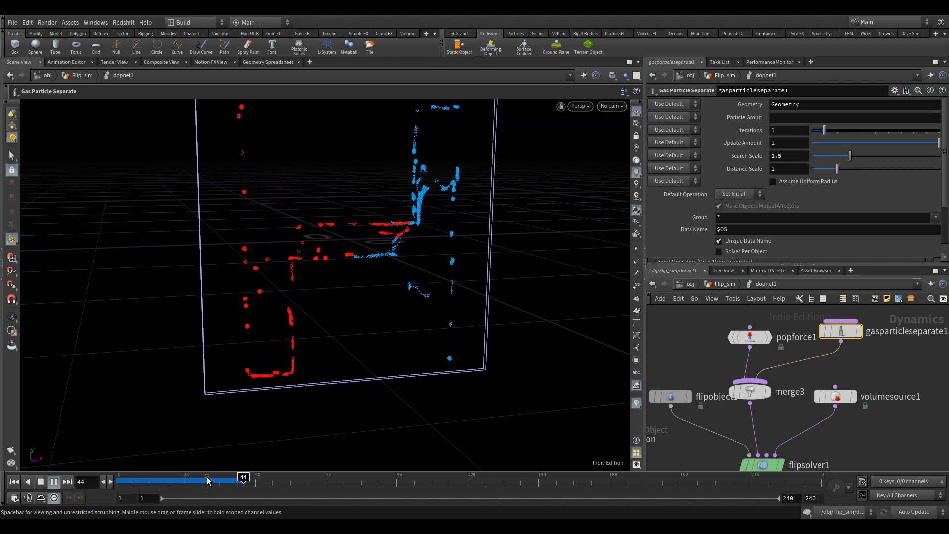
key("ctrl+Up")
- Restore gasparticleseparate1's Search Scale to 0.5, replay the simulation and scrub back to frame 1
type("0.5")
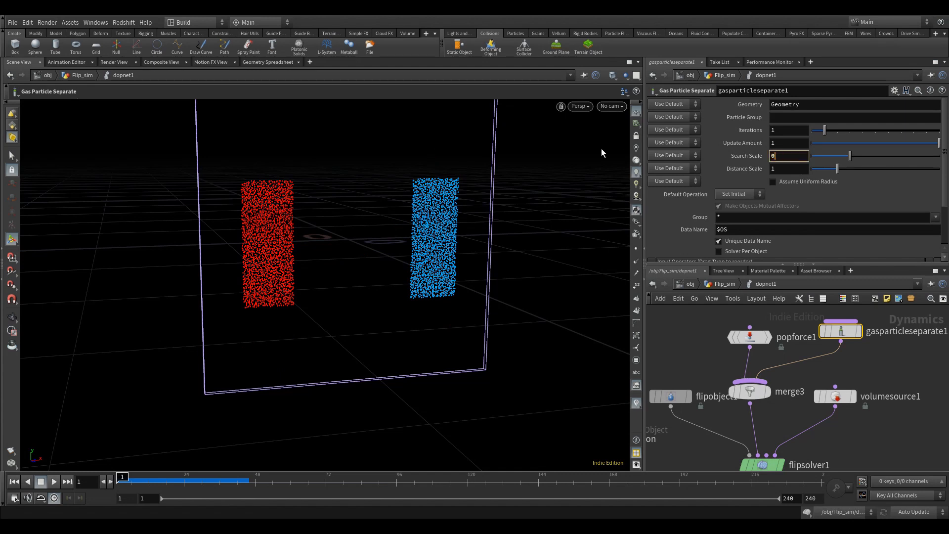
key("Return")
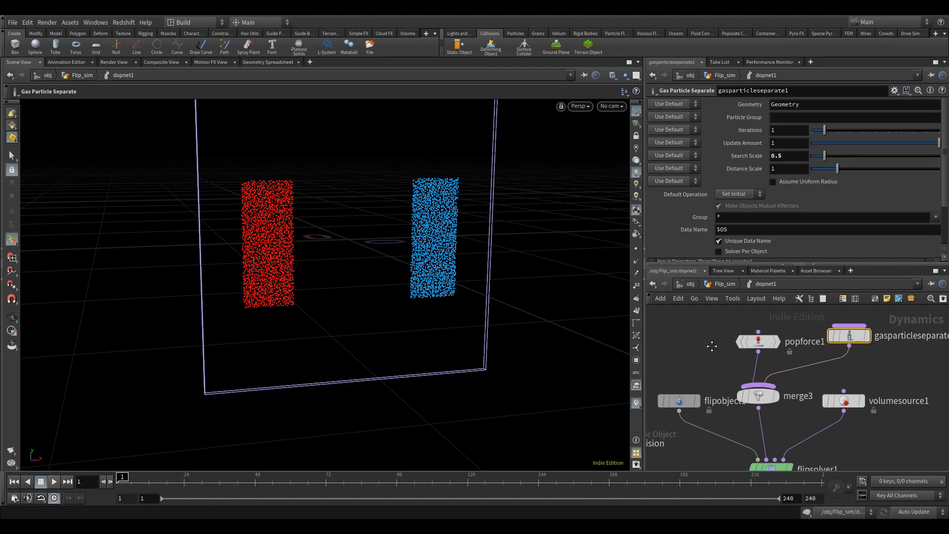
scroll(751, 336, "down", 3)
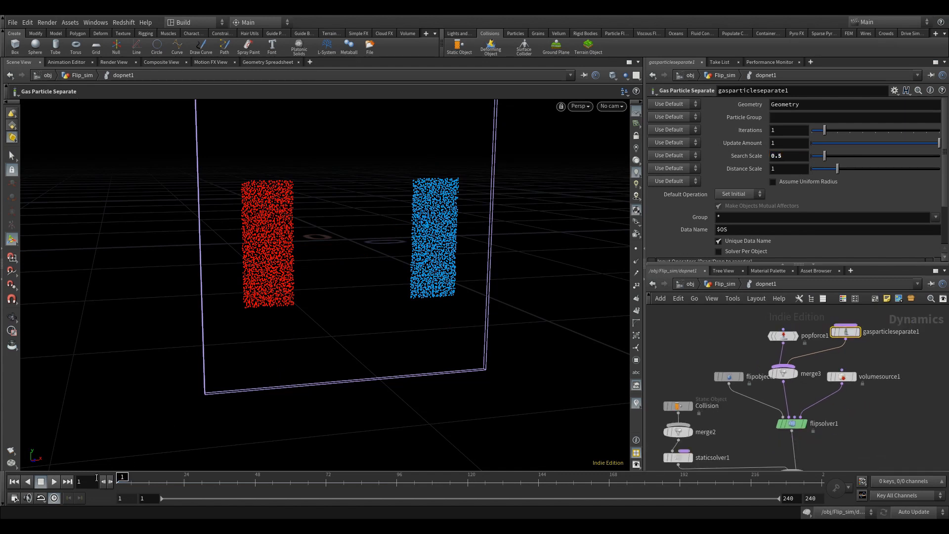
left_click(51, 481)
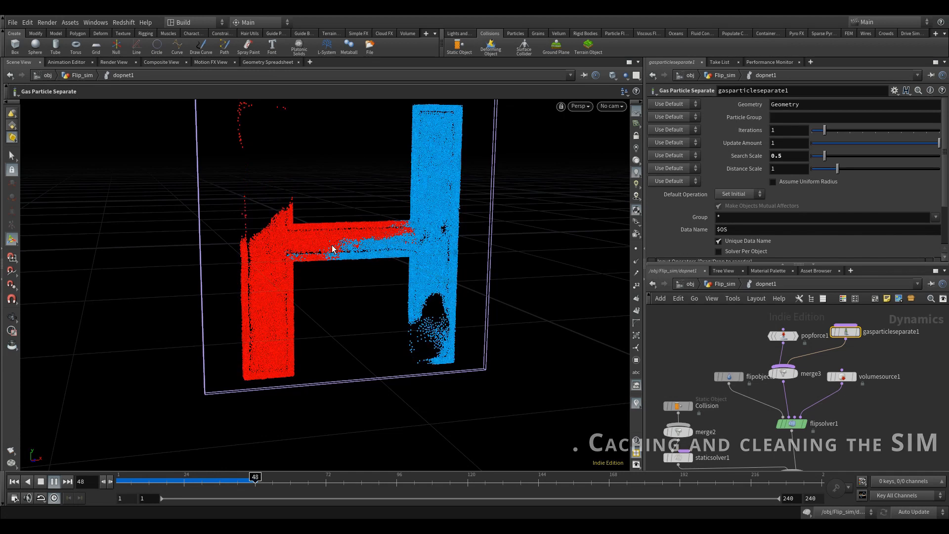
left_click_drag(231, 480, 119, 480)
- Return to the Flip_sim geometry level and add a Dop Import node beside dopnet1
left_click(721, 285)
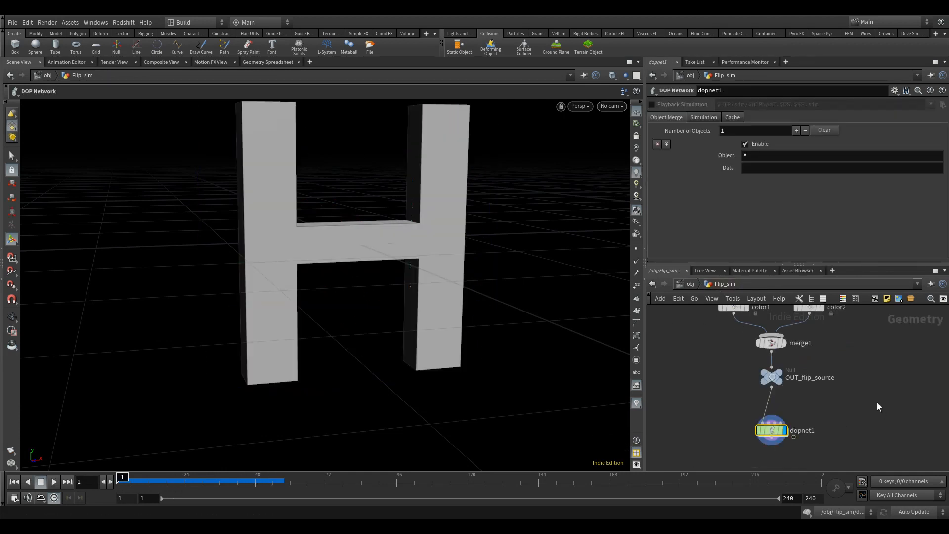
key("Tab")
type("dop i")
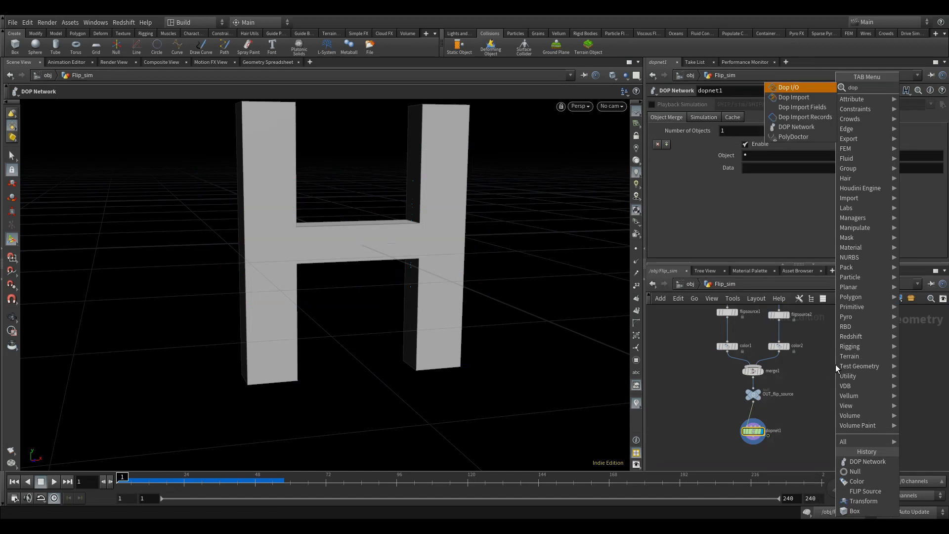
key("Down")
key("Down")
key("Up")
key("Up")
key("Return")
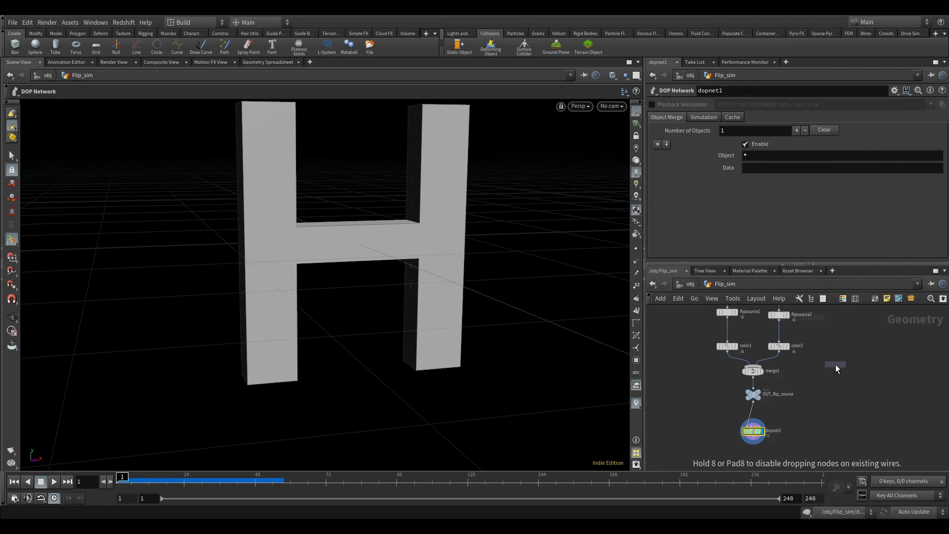
left_click(845, 389)
- Set dopimport1's DOP Network to dopnet1 and its Import Style to Fetch Geometry from DOP Network, then display the node
left_click_drag(753, 431, 727, 110)
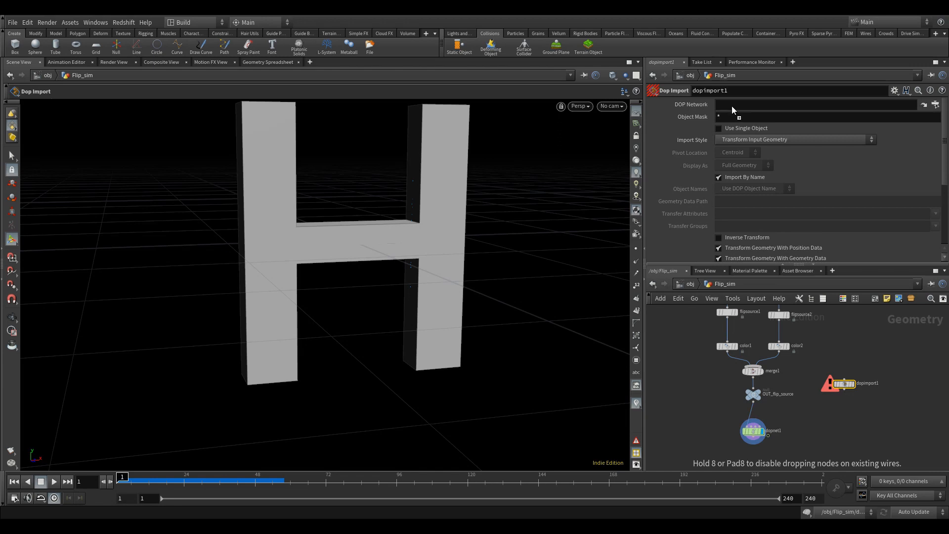
left_click(752, 141)
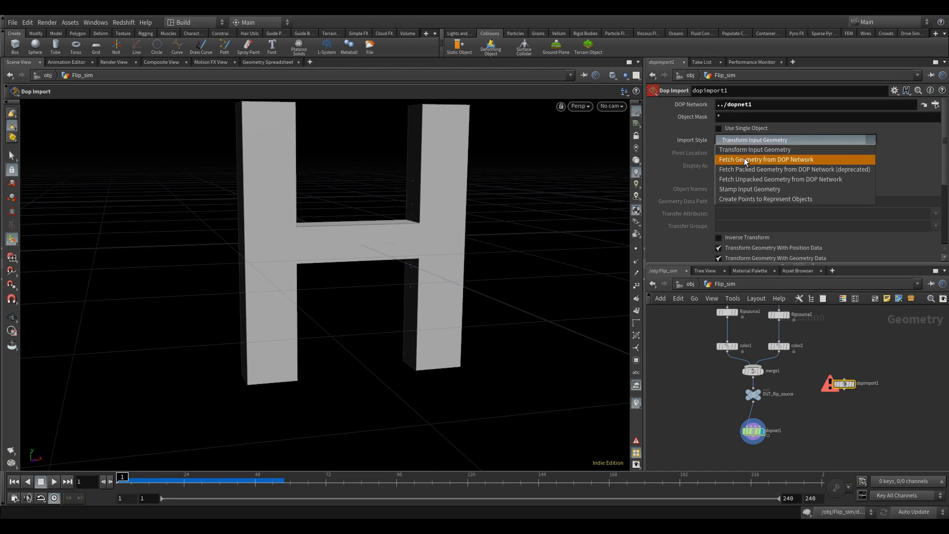
left_click(746, 161)
scroll(833, 386, "up", 2)
left_click(857, 393)
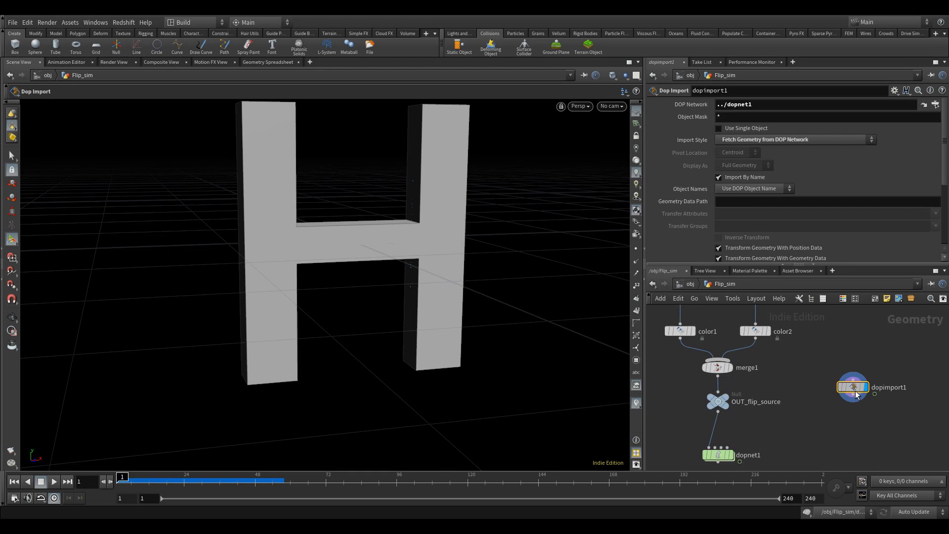
left_click_drag(856, 394, 864, 399)
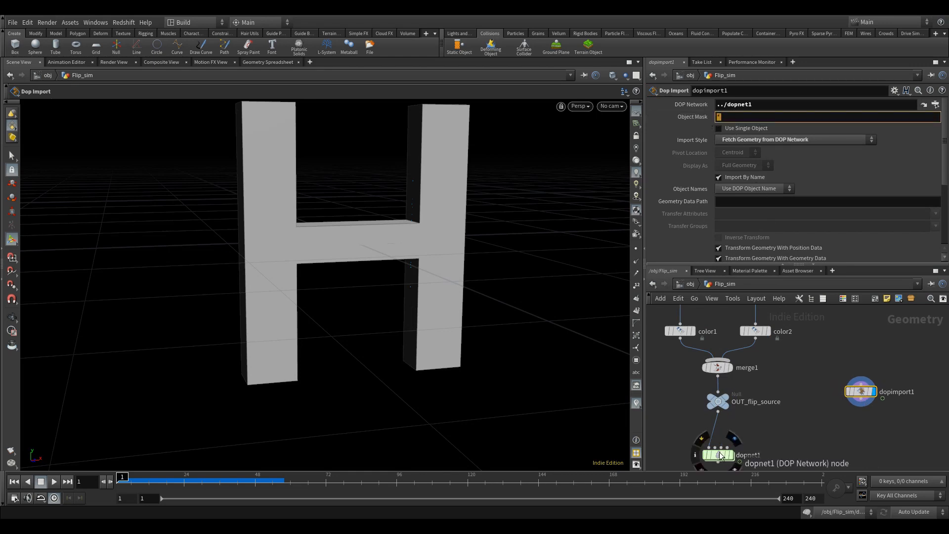
- Look up the FLIP object's name inside dopnet1, set dopimport1's Object Mask to flipobject1 and play the imported particles
double_click(718, 454)
left_click_drag(742, 373, 710, 371)
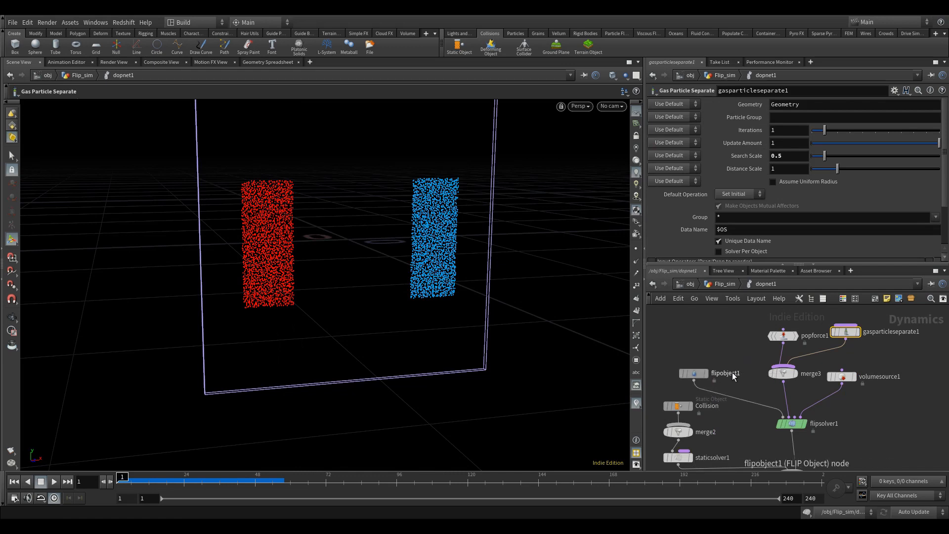
double_click(731, 374)
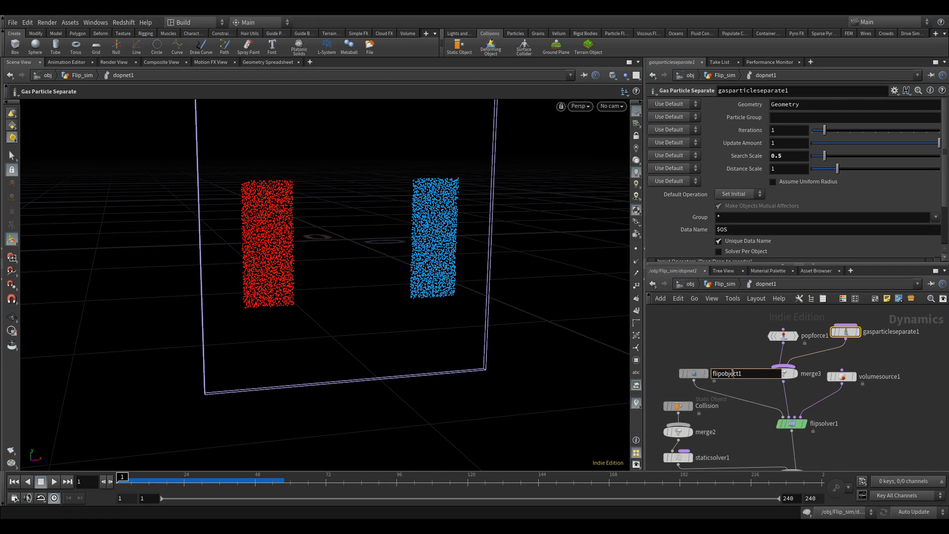
left_click(720, 284)
left_click(861, 391)
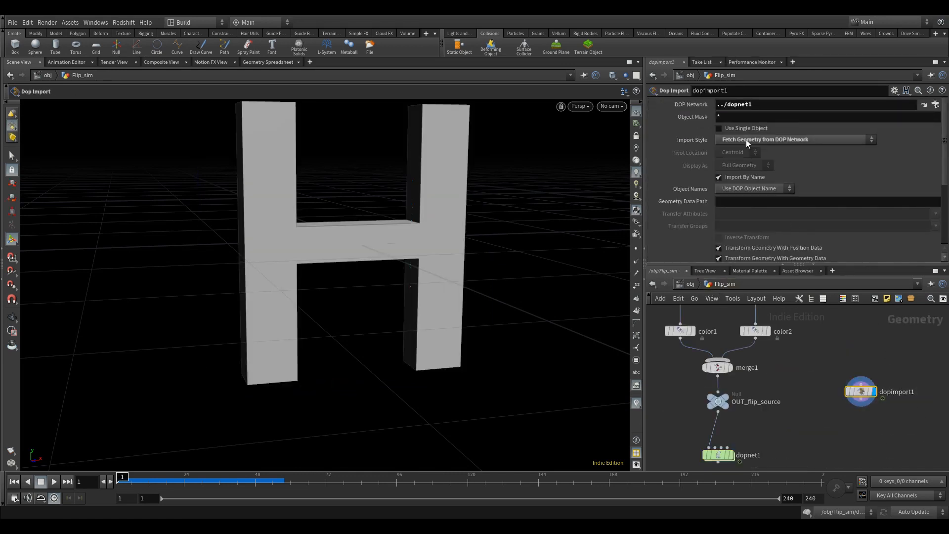
left_click_drag(731, 117, 679, 111)
type("flipobject1")
key("Return")
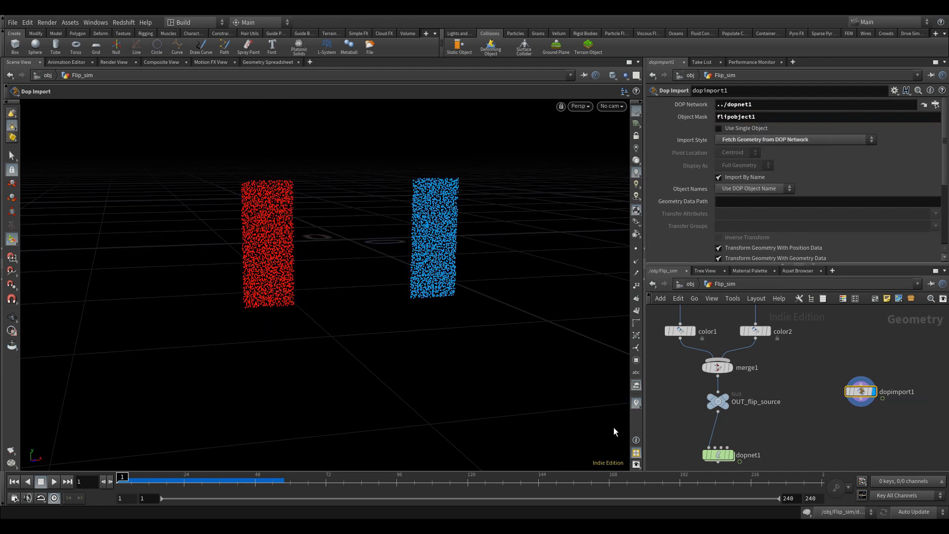
key("Up")
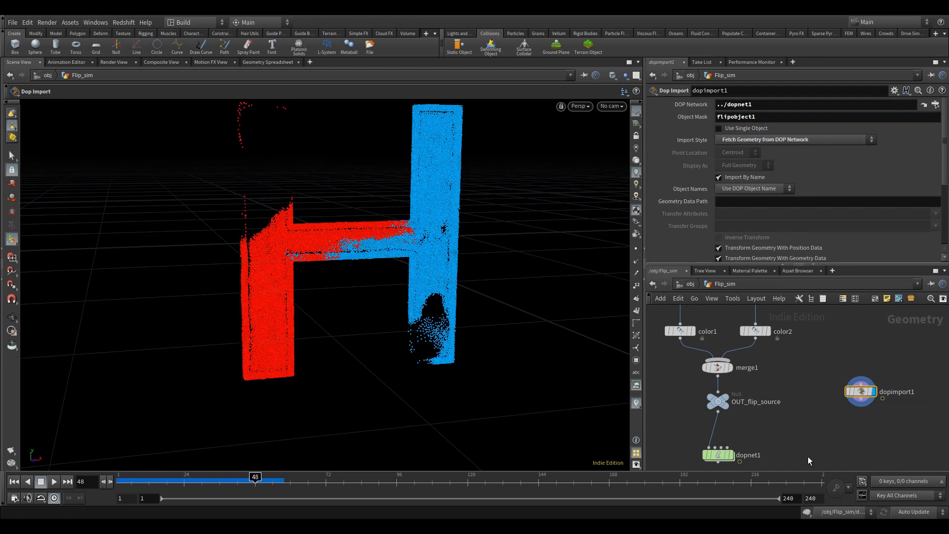
- Add a File Cache node below dopimport1, display it and rename it flip_cache
key("Tab")
type("filec")
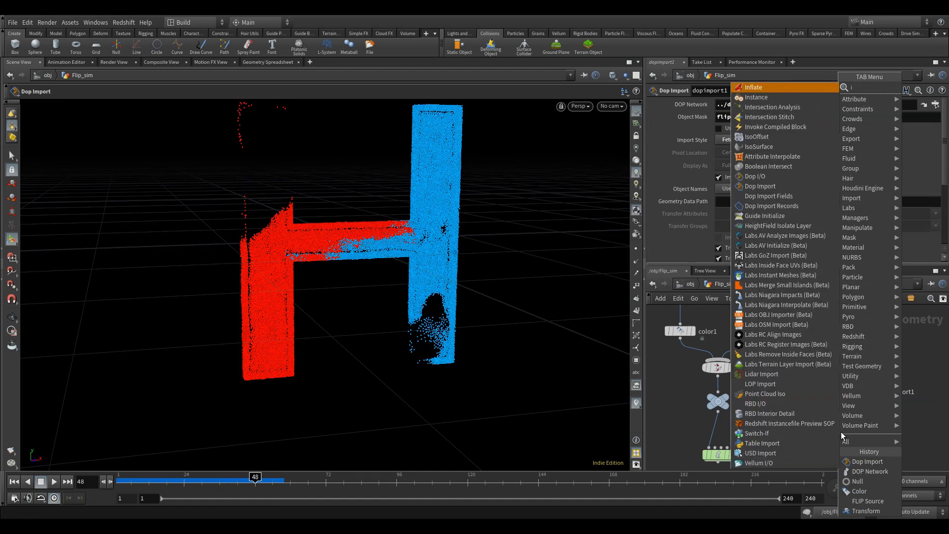
key("Return")
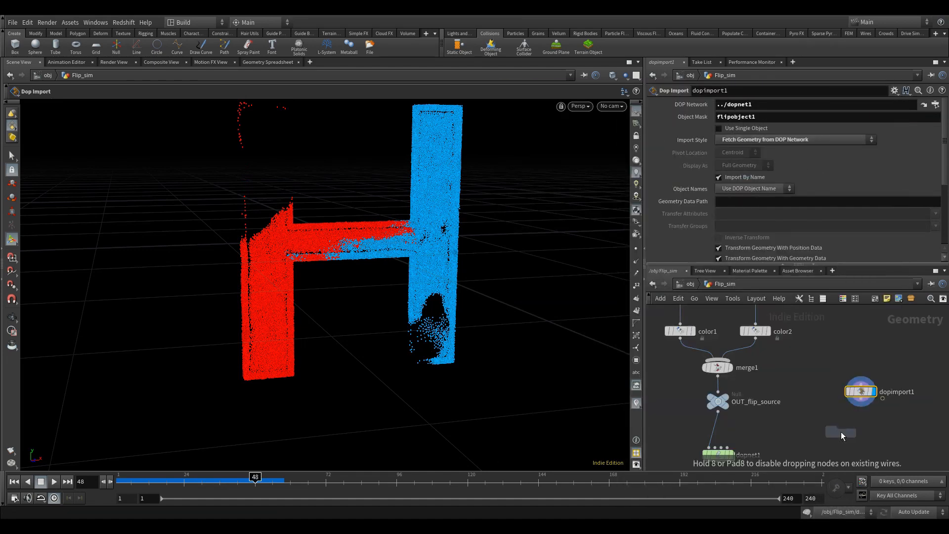
left_click(864, 429)
left_click(874, 424)
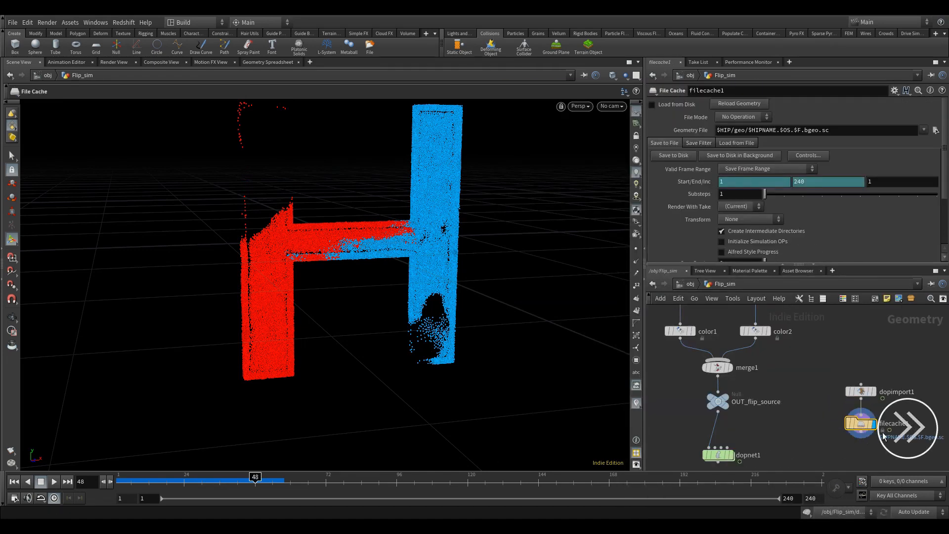
left_click(894, 424)
type("flip_cache")
key("Return")
- Save flip_cache's frames 1 to 240 to disk, enable Load from Disk, play the cached simulation and return to frame 1
left_click(674, 159)
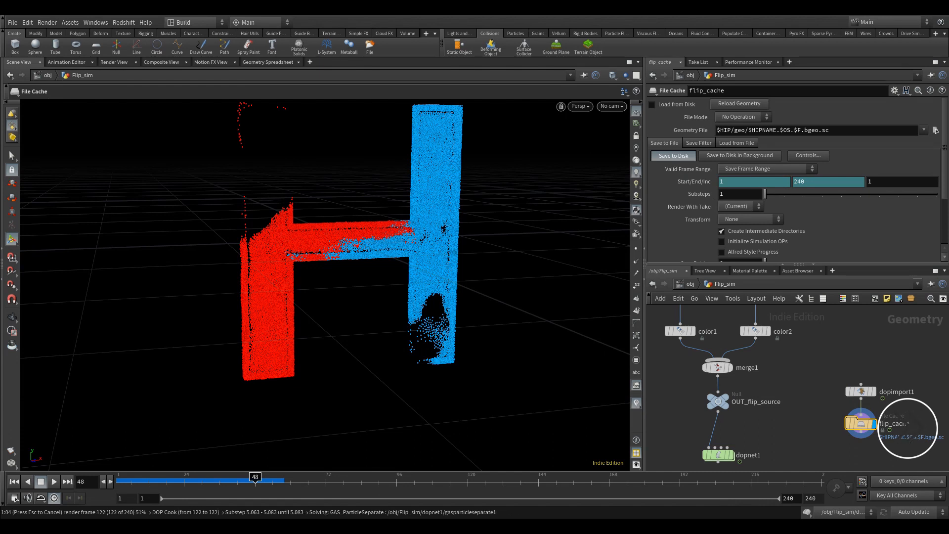
left_click(652, 105)
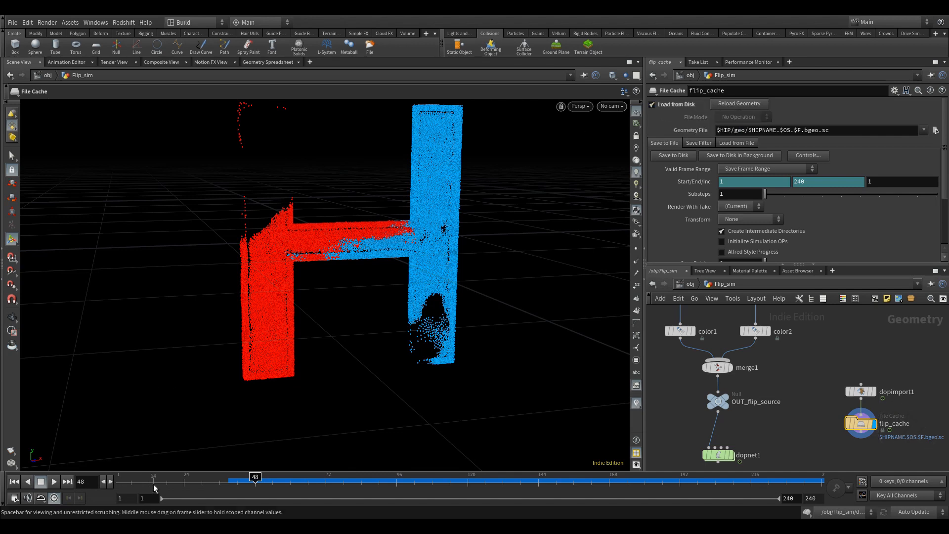
left_click_drag(181, 482, 79, 479)
left_click(54, 481)
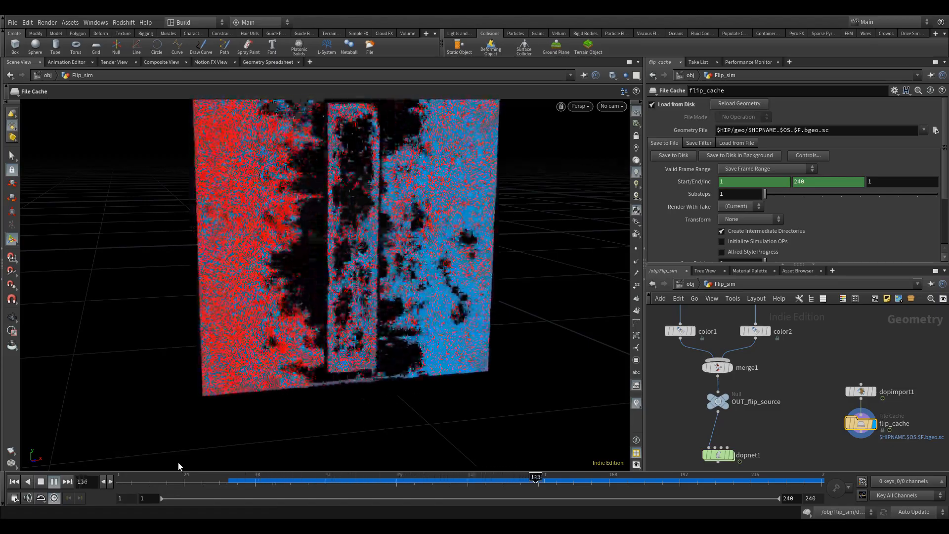
key("ctrl+Up")
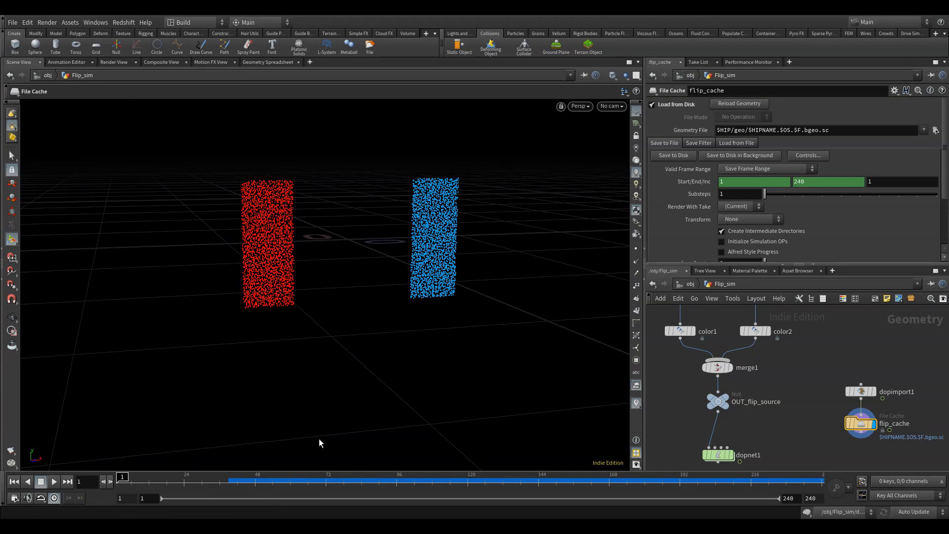
- Go to frame 73, add a Group node below flip_cache and set its Group Type to Points
middle_click_drag(803, 437, 771, 401)
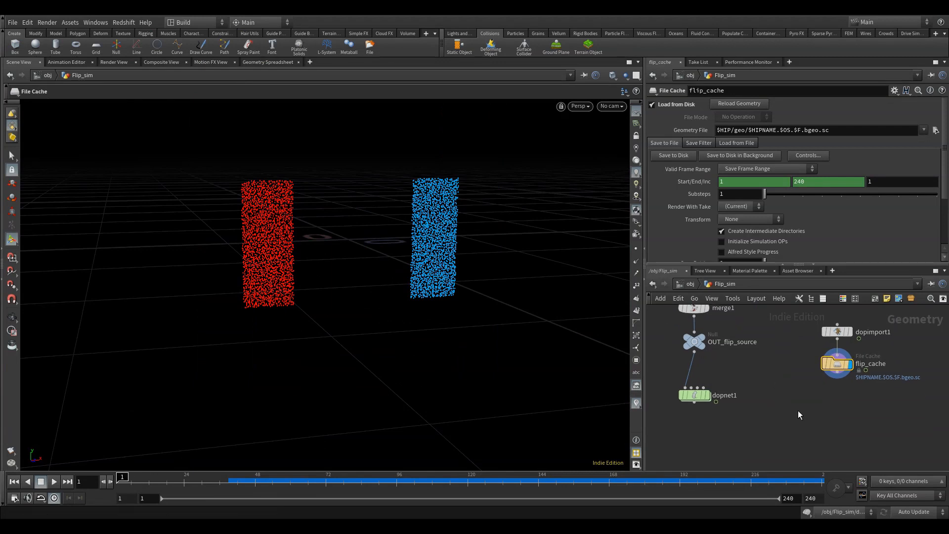
key("Tab")
mouse_move(815, 410)
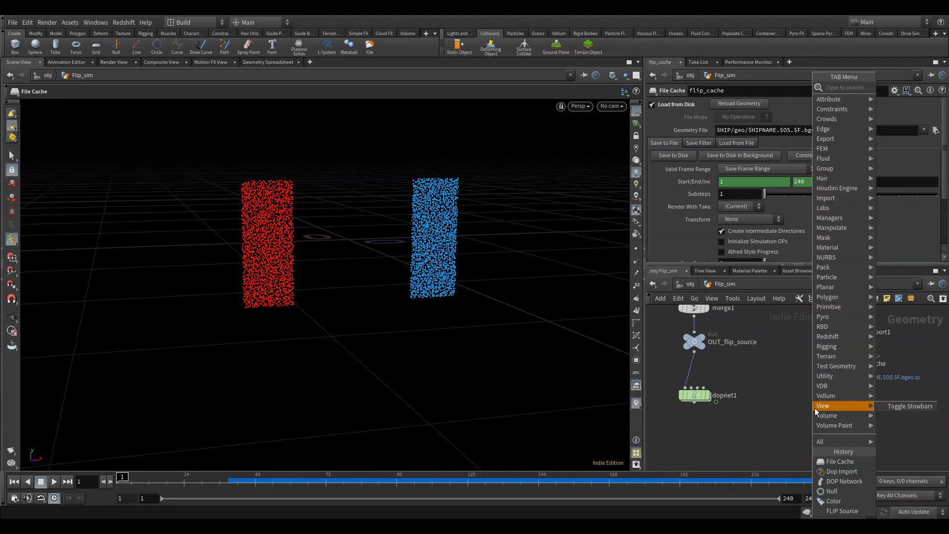
left_click(328, 481)
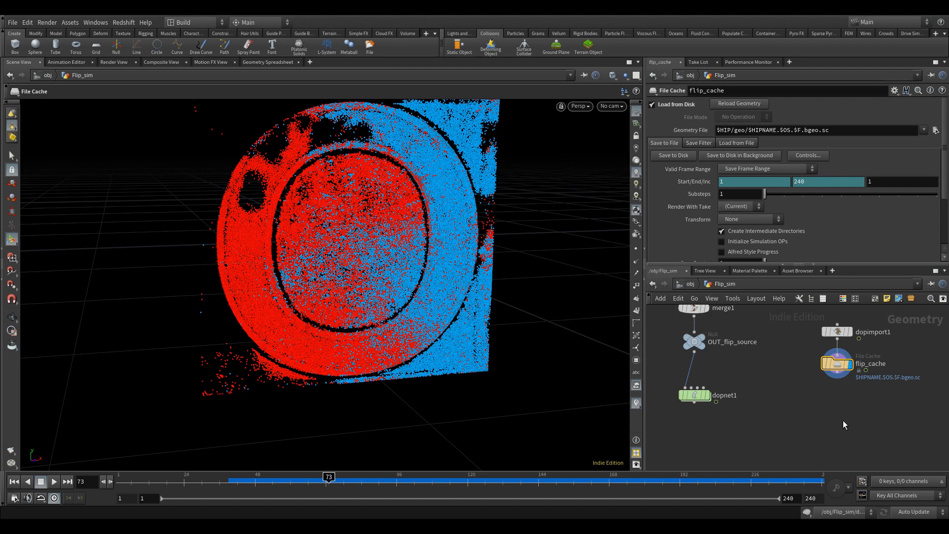
key("Tab")
type("gr")
left_click(751, 99)
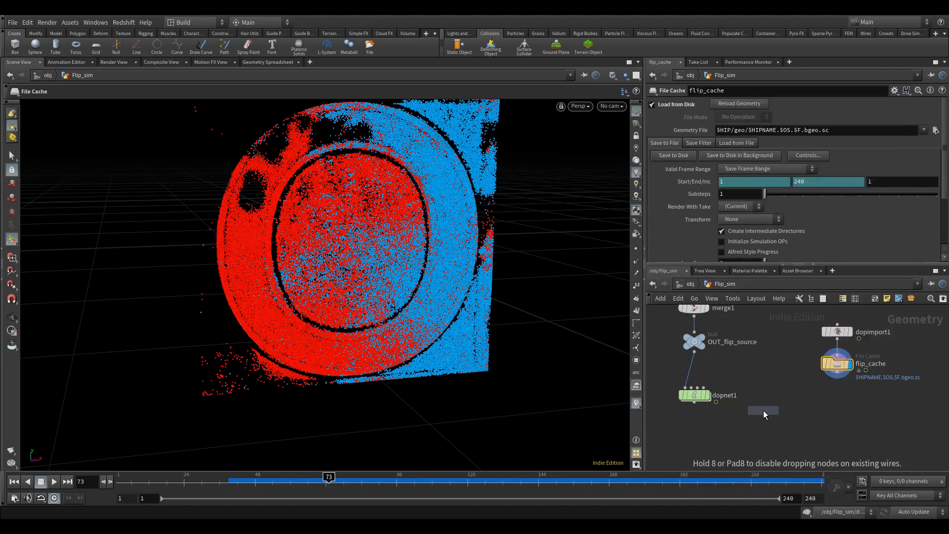
left_click(839, 395)
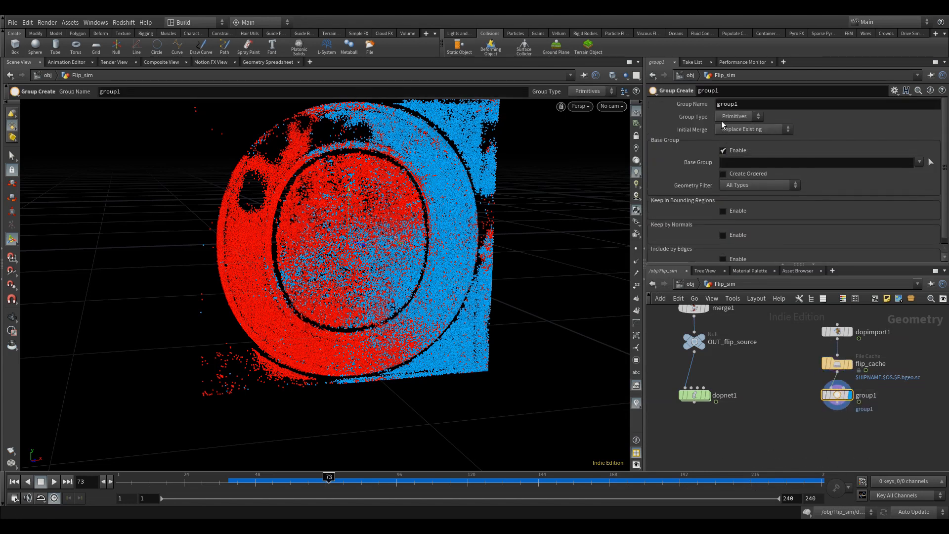
left_click(735, 117)
left_click(729, 136)
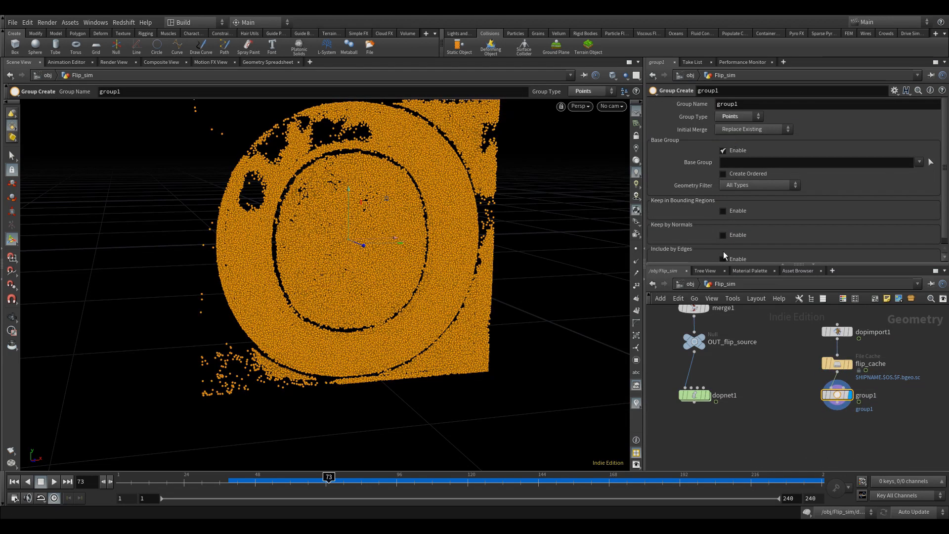
- Add an Object Merge node beside group1 in the Flip_sim network
middle_click_drag(879, 396, 812, 387)
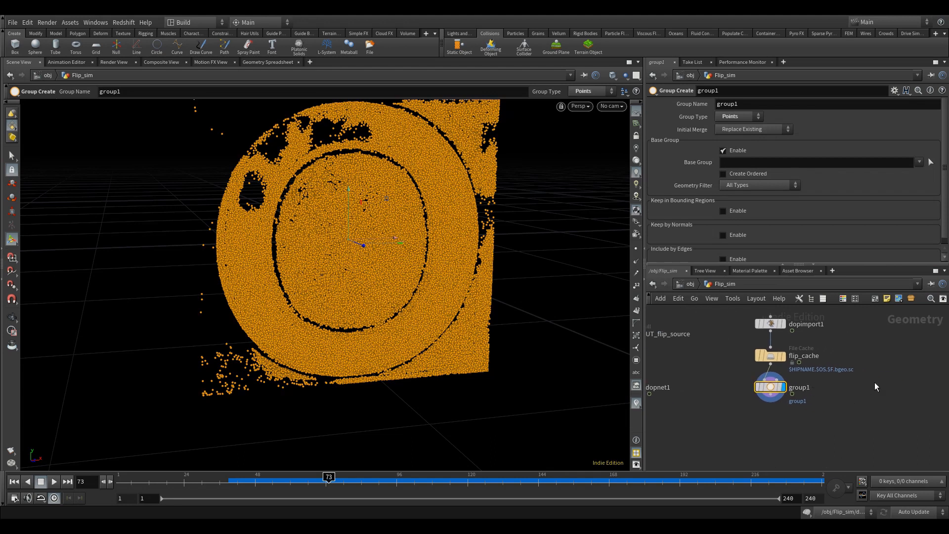
key("Tab")
type("ob")
left_click(839, 88)
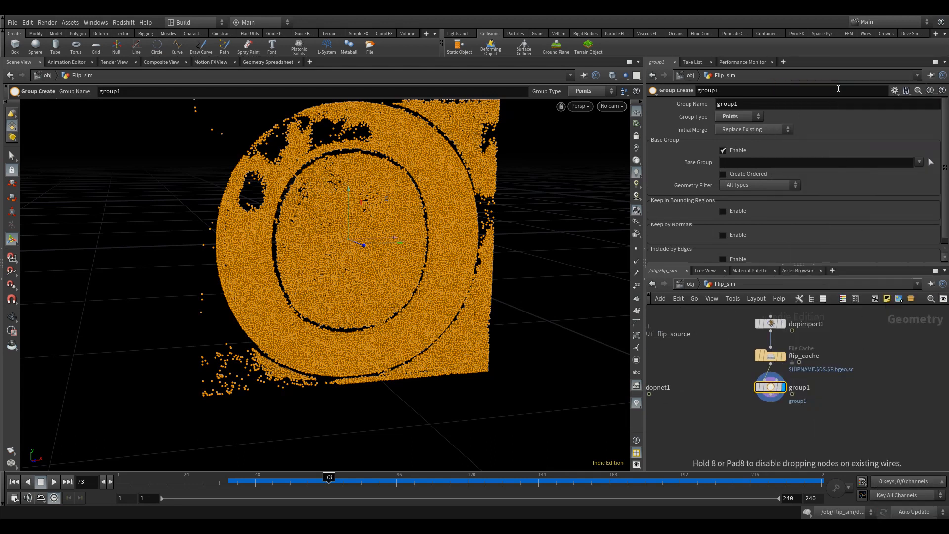
left_click(884, 379)
- Copy the OUT_collision null from the Collision object, paste it as object_merge1's Object 1 path and display the merged geometry
left_click(691, 284)
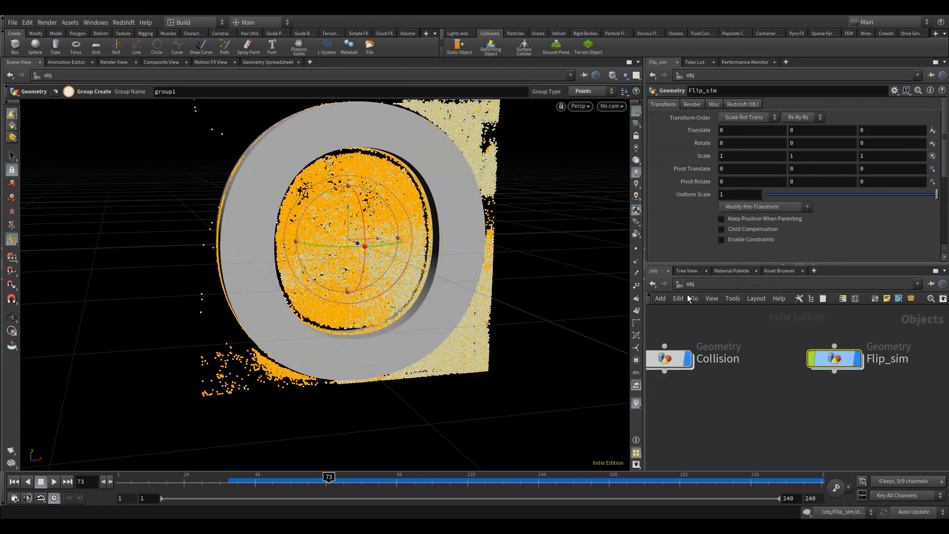
double_click(672, 360)
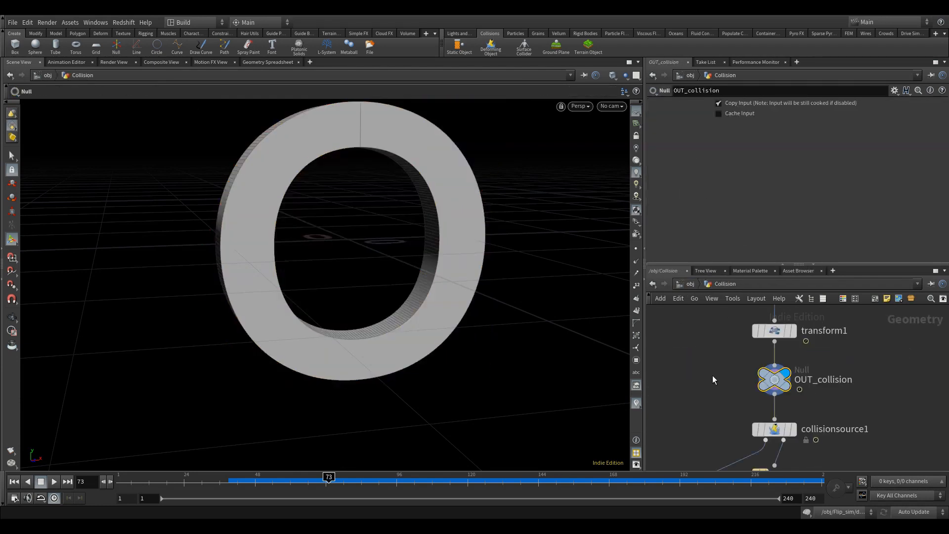
scroll(746, 375, "down", 3)
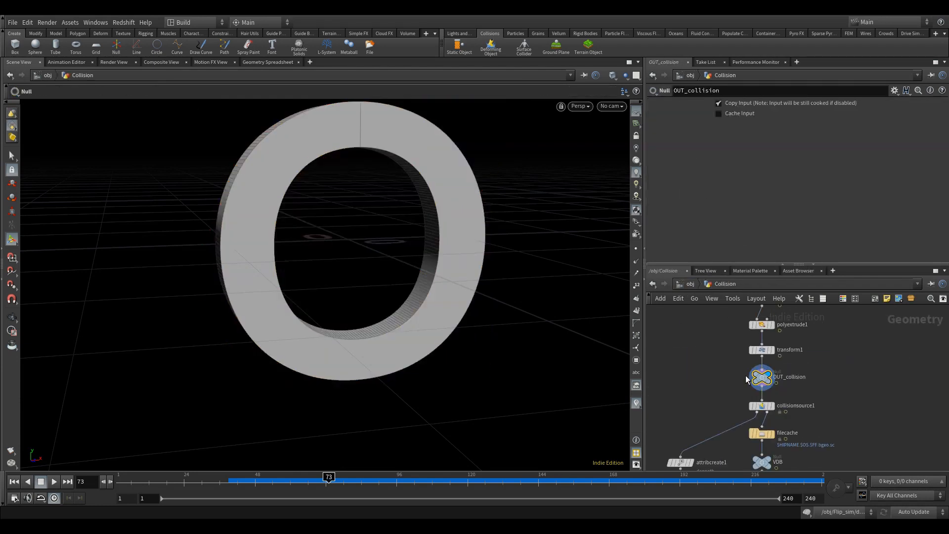
scroll(745, 375, "up", 3)
key("ctrl+c")
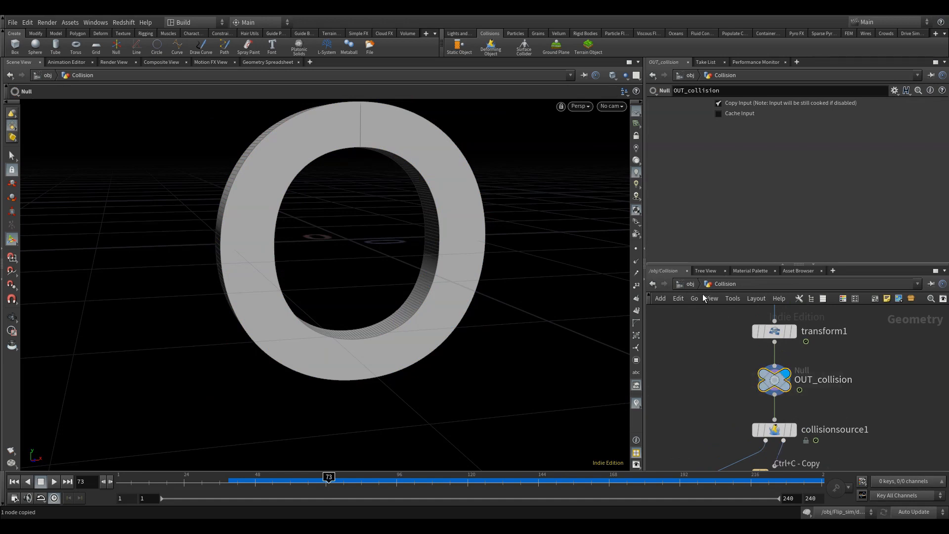
left_click(691, 285)
double_click(843, 359)
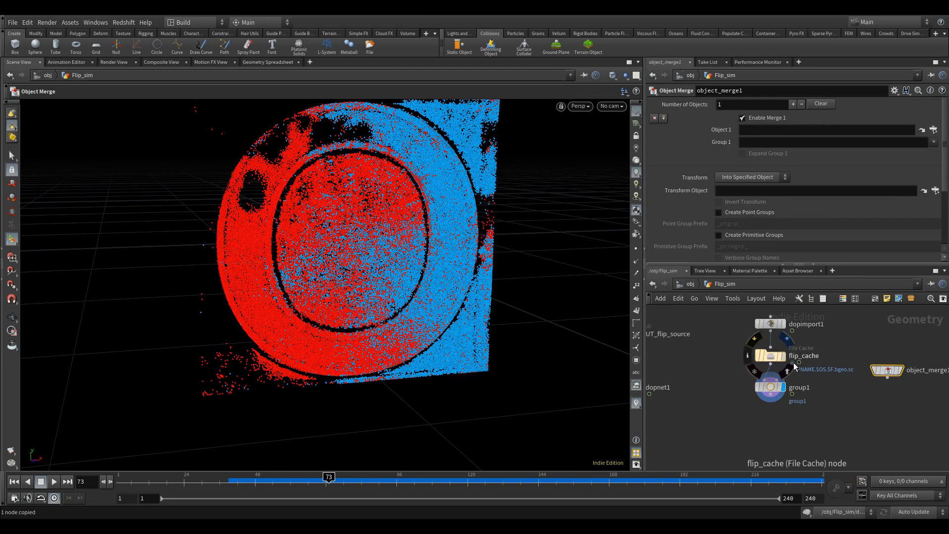
left_click(748, 129)
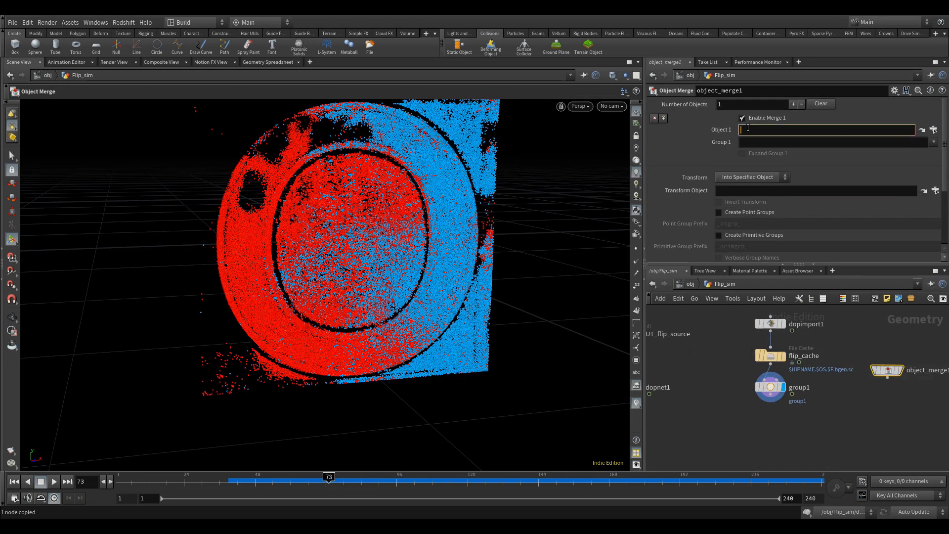
key("ctrl+v")
key("Return")
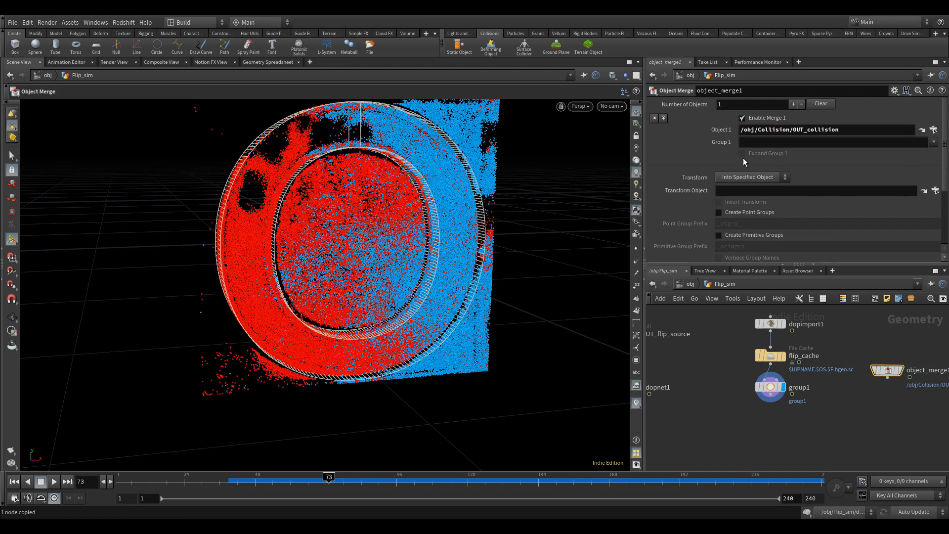
left_click(901, 370)
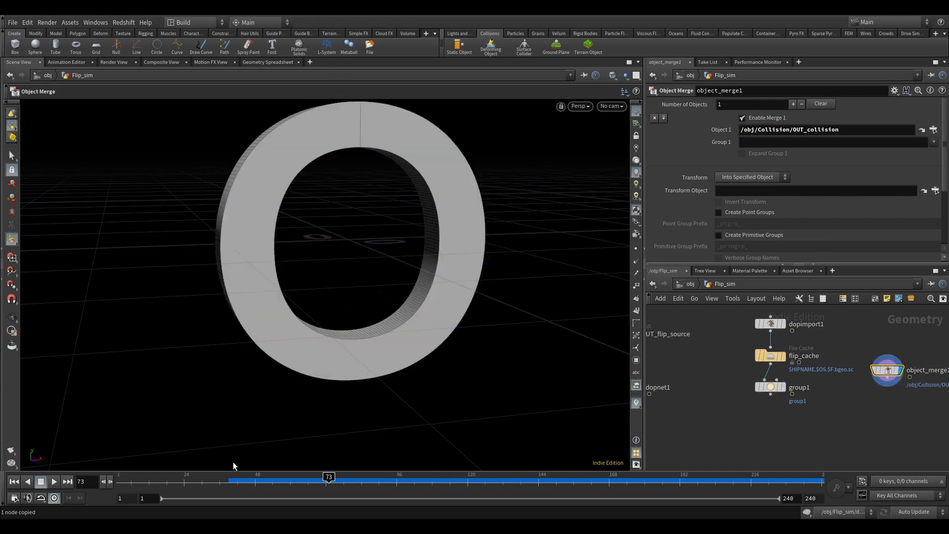
- Move group1 further below flip_cache and connect object_merge1 to group1's second input
left_click_drag(767, 384, 767, 411)
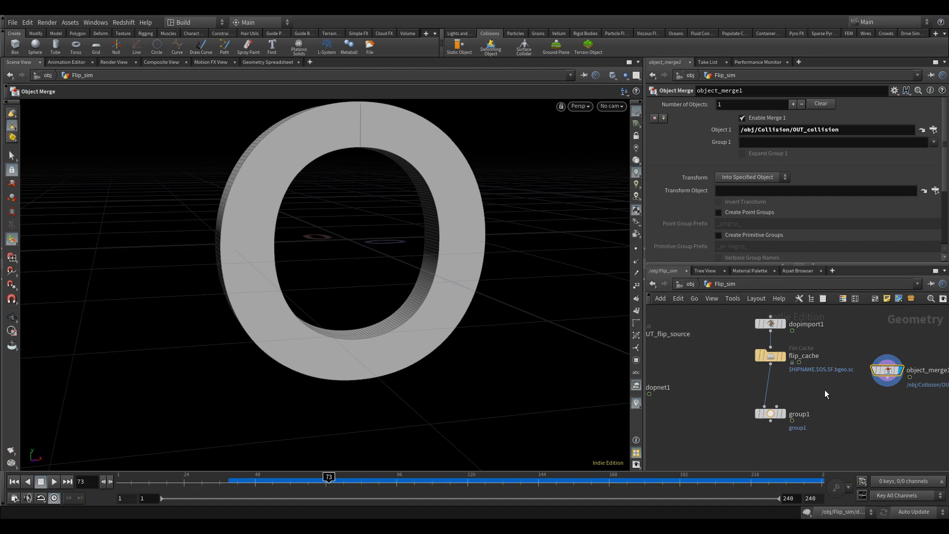
scroll(774, 413, "up", 3)
left_click(772, 408)
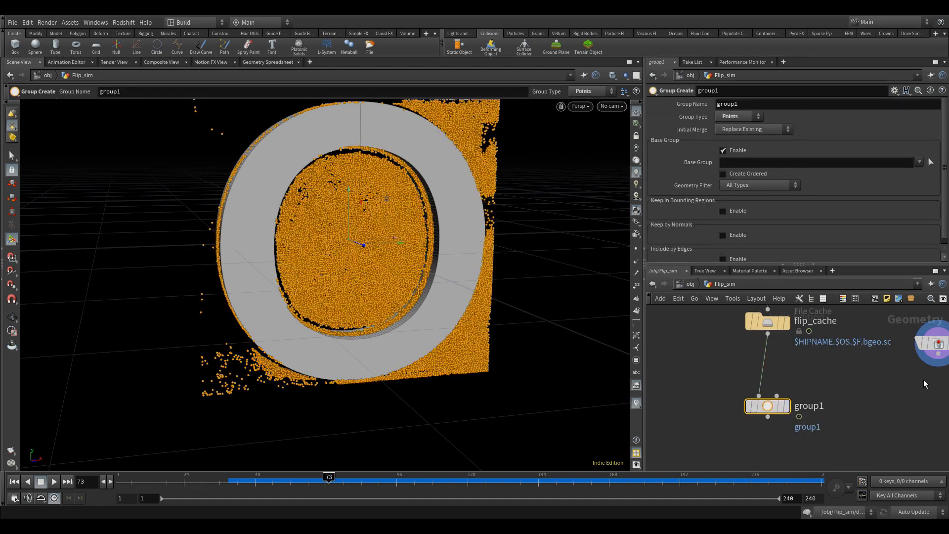
left_click(938, 354)
left_click(777, 396)
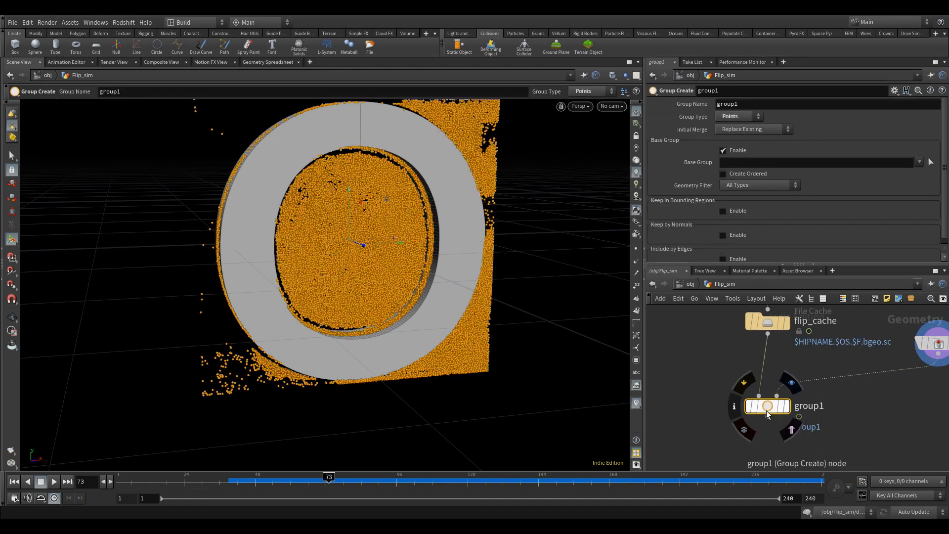
- Display group1, disable its Base Group and enable Keep in Bounding Regions with Bounding Type set to Bounding Object
key("r")
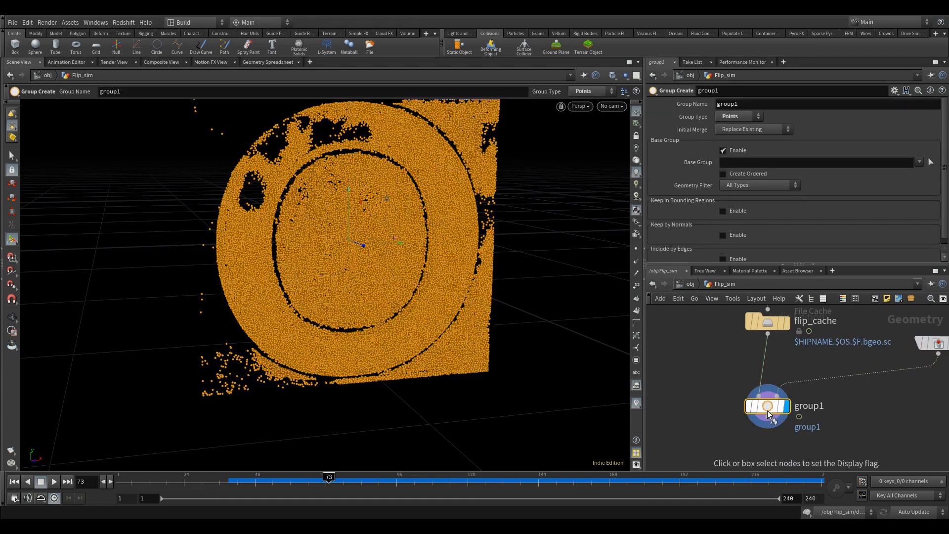
left_click(731, 153)
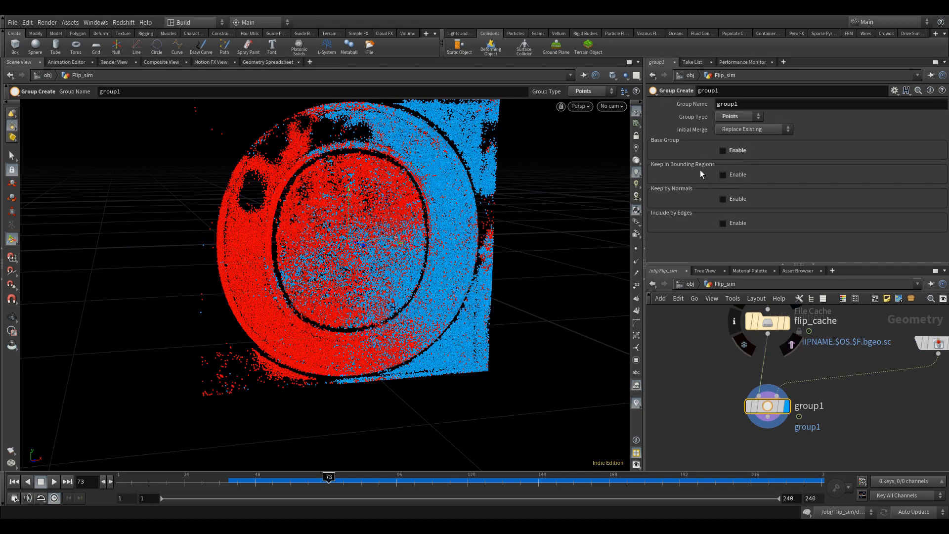
left_click(722, 174)
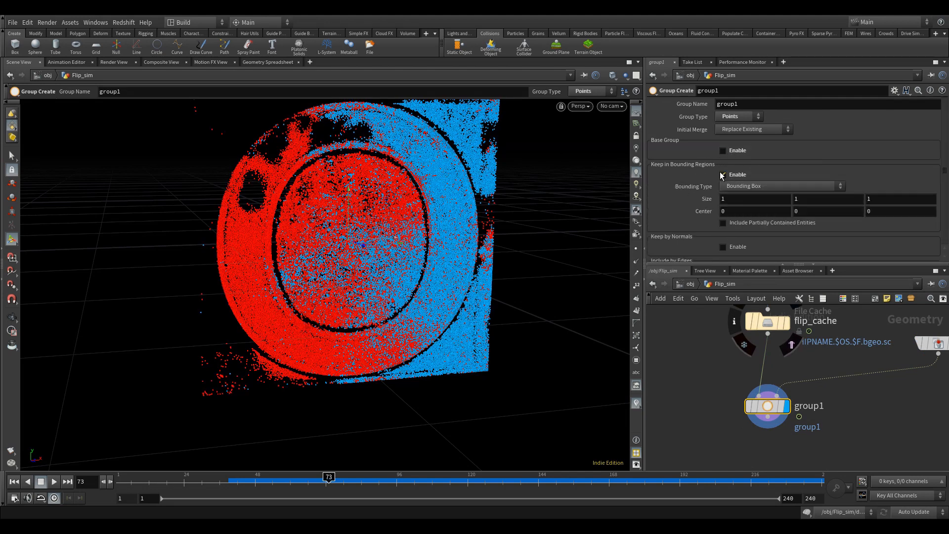
left_click(764, 189)
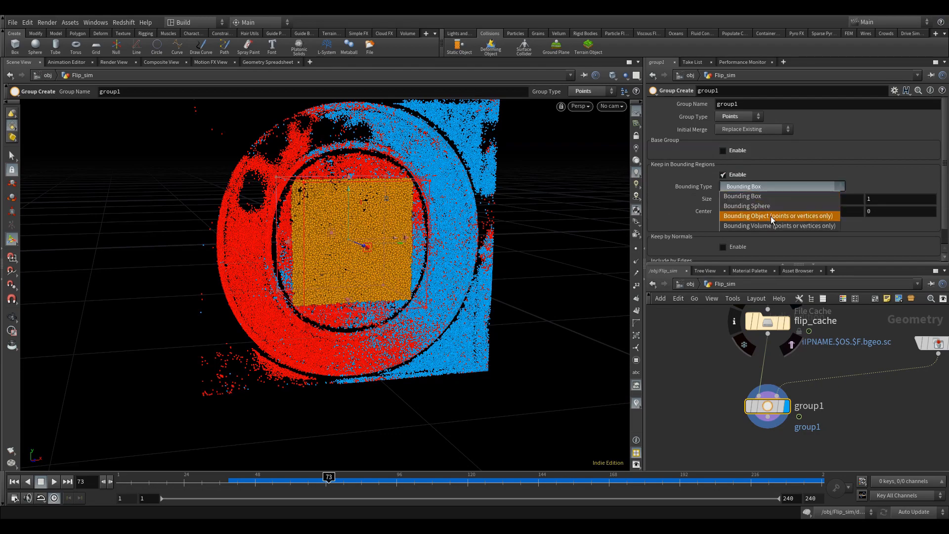
left_click(776, 217)
key("Escape")
mouse_move(402, 212)
left_mouse_down()
mouse_move(313, 230)
mouse_move(315, 239)
mouse_move(439, 214)
mouse_move(418, 215)
left_mouse_up()
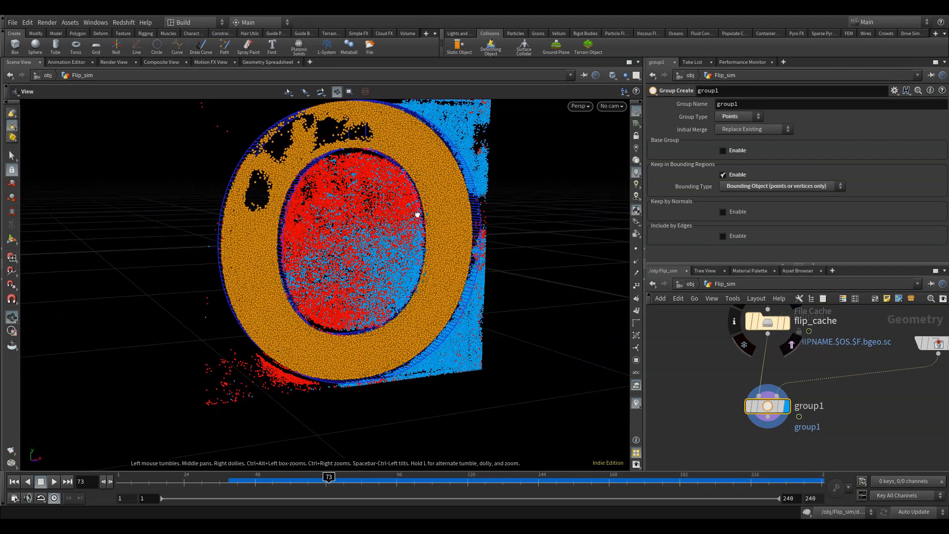
key("Return")
- Add a Blast node below group1 that deletes everything outside group1 using Delete Non Selected, and scrub the timeline to check it
middle_click_drag(714, 412, 726, 382)
key("Tab")
mouse_move(720, 408)
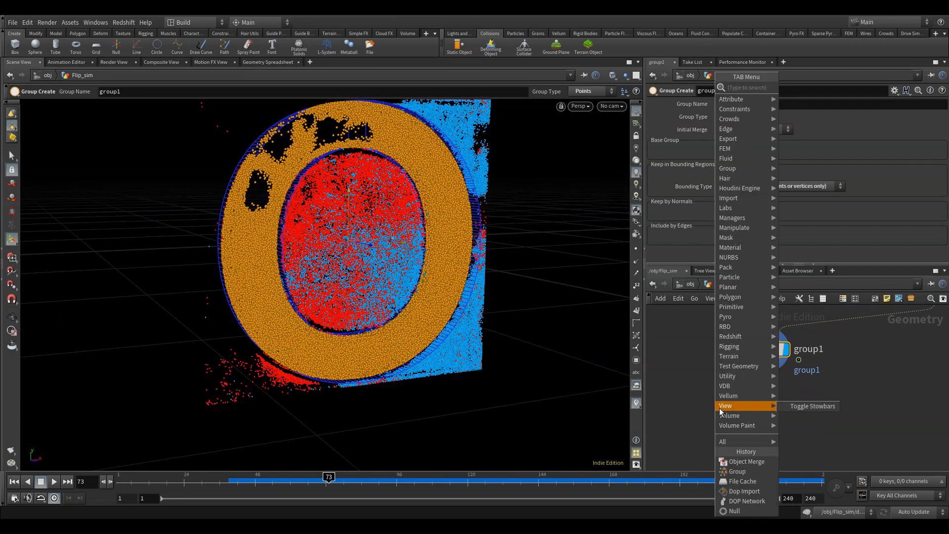
type("blast")
key("Return")
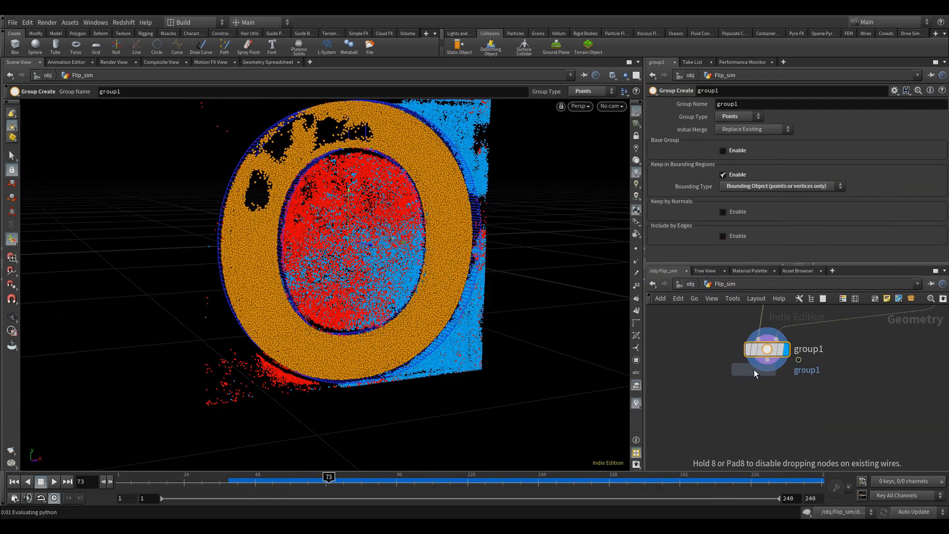
left_click(768, 394)
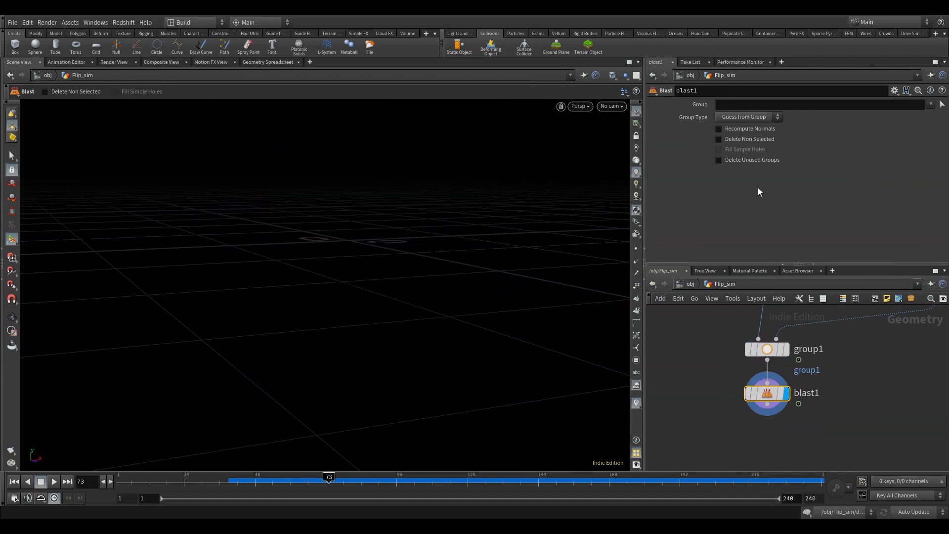
left_click(931, 104)
left_click(920, 119)
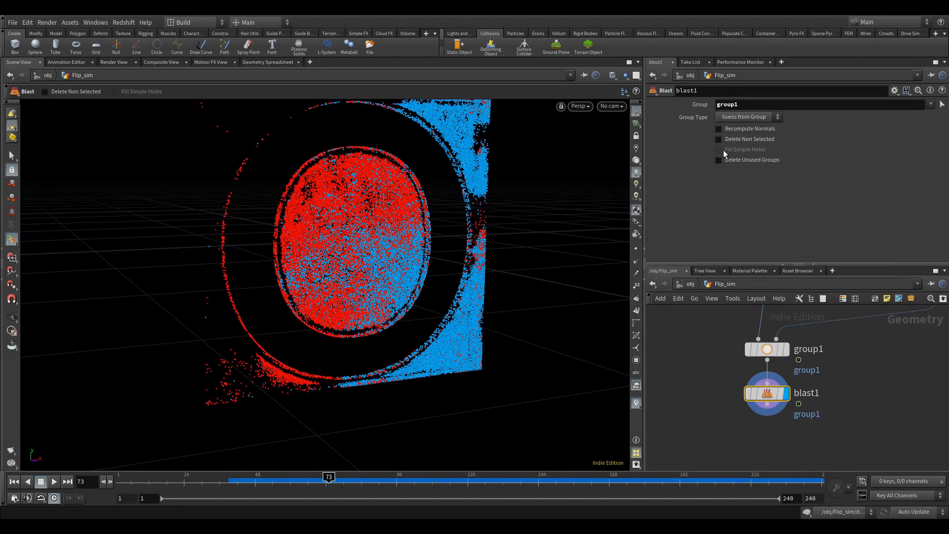
left_click(735, 141)
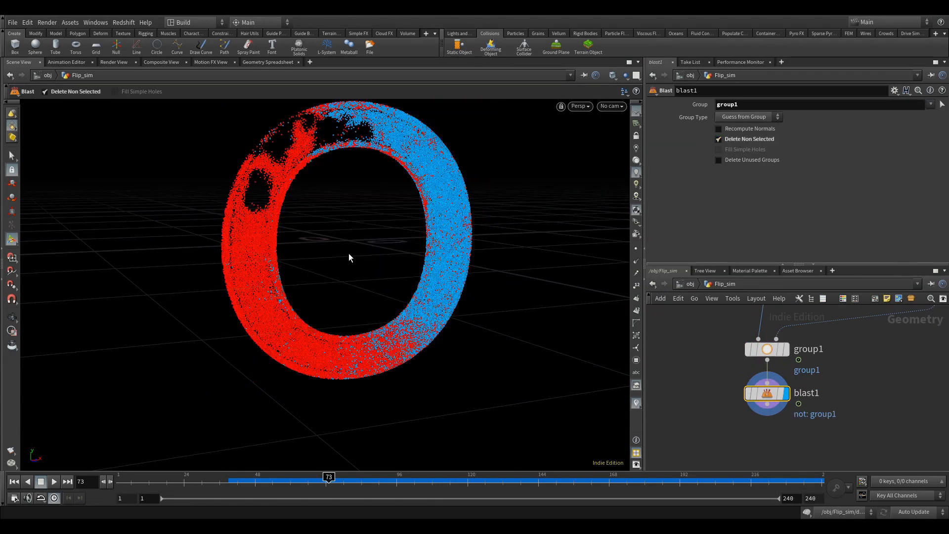
left_click_drag(329, 477, 446, 476)
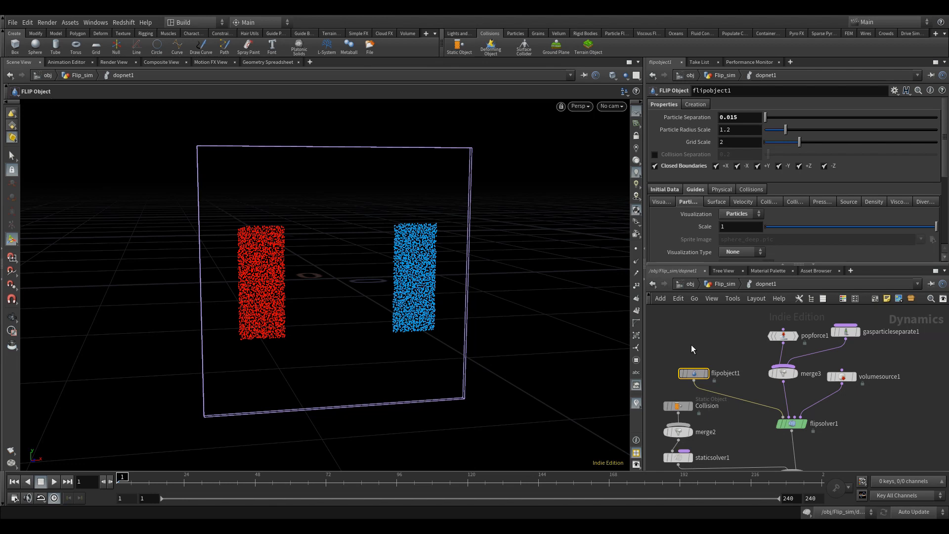
- Select the Collision static object in dopnet1 and examine its Use Deforming Geometry option against the particles
middle_click_drag(691, 345, 739, 309)
left_click_drag(682, 349, 724, 370)
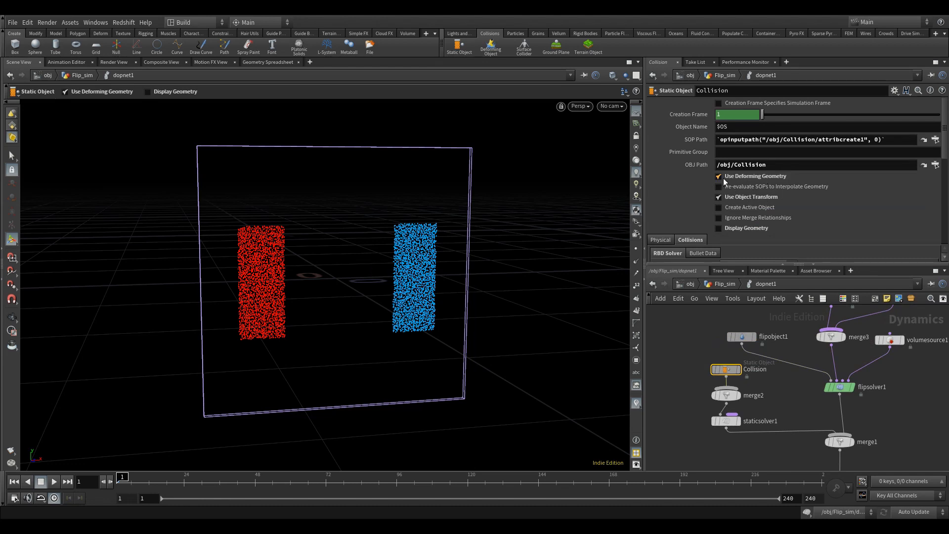
mouse_move(724, 180)
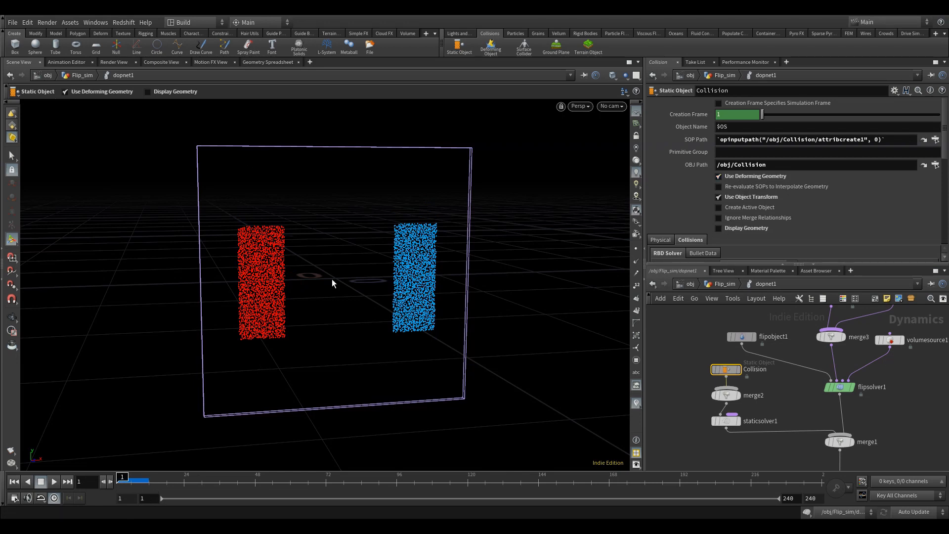
left_click_drag(325, 301, 199, 356)
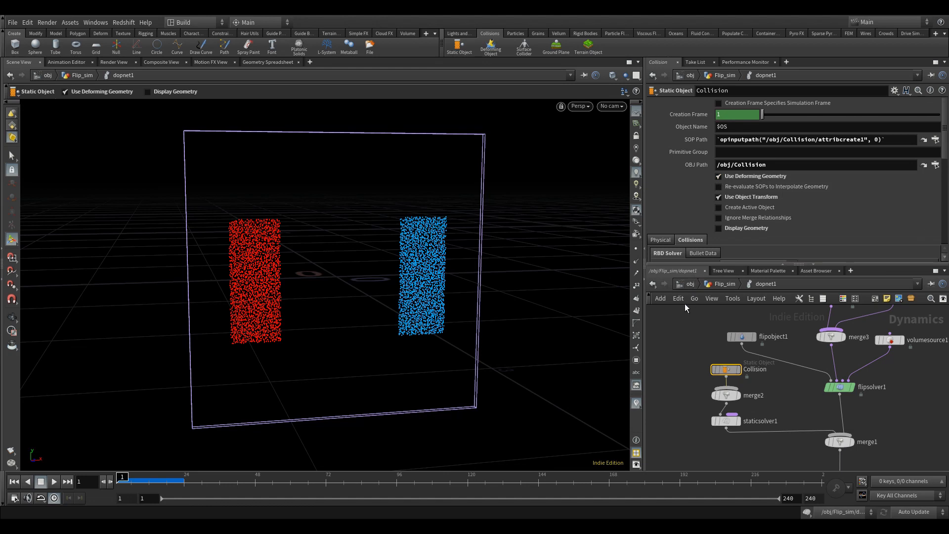
- Inspect font1 in the Collision object and scrub its keyframes to frame 57 to find where the first letter switches
left_click(688, 284)
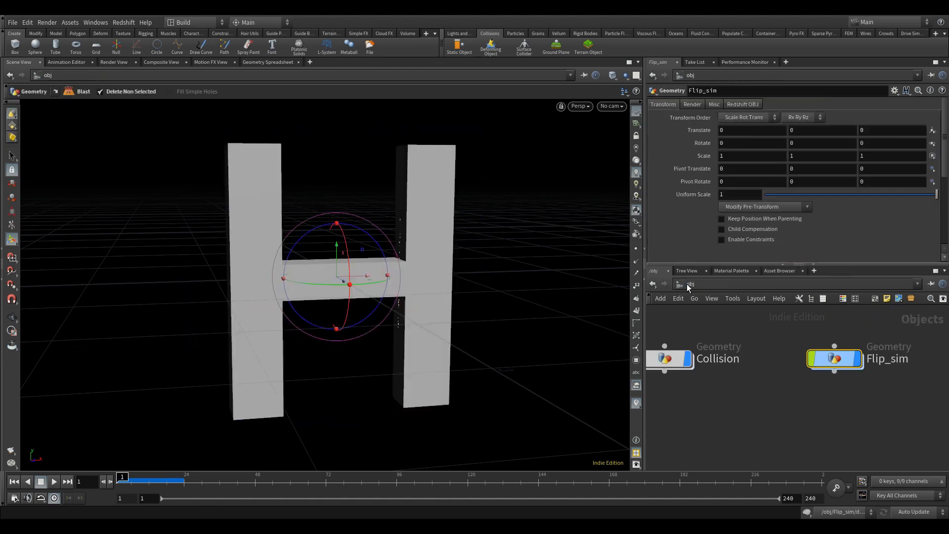
double_click(682, 349)
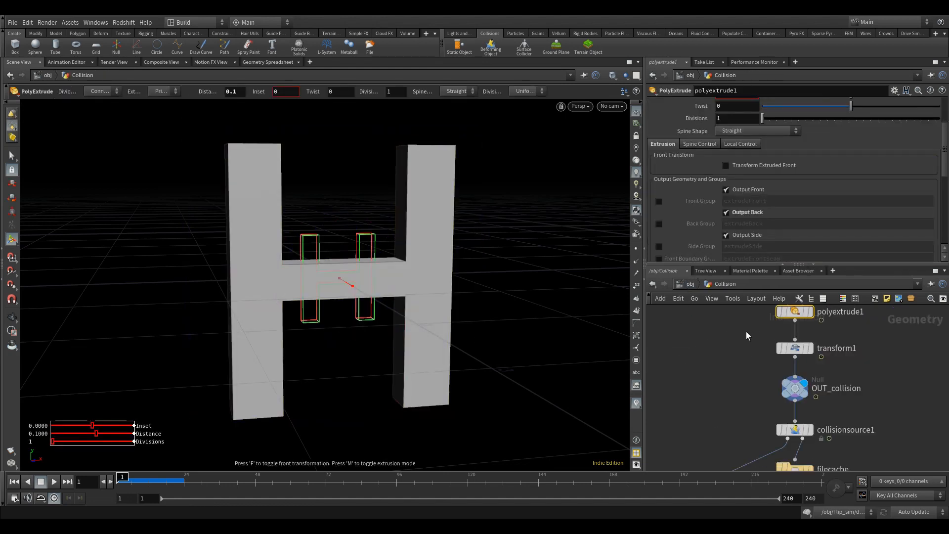
middle_click_drag(742, 301, 733, 389)
left_click(784, 366)
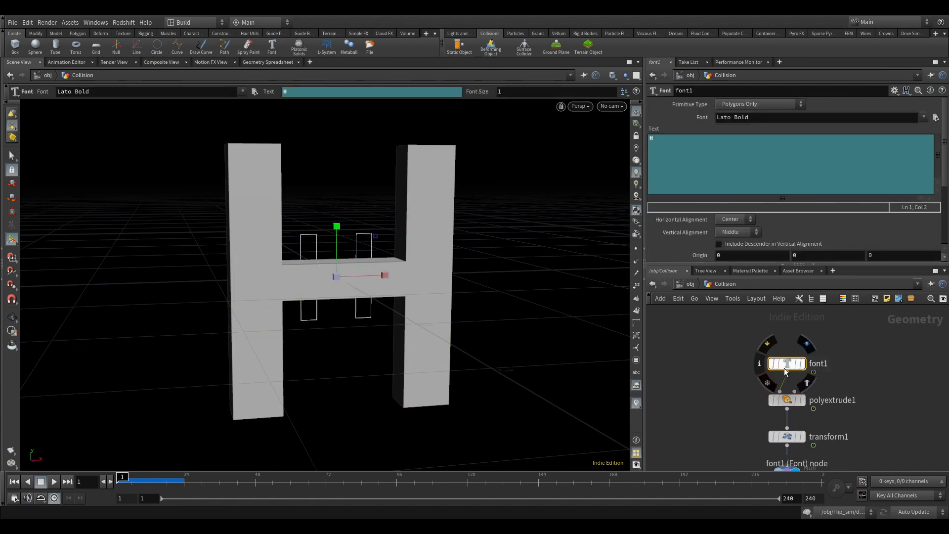
left_click(654, 128, "shift")
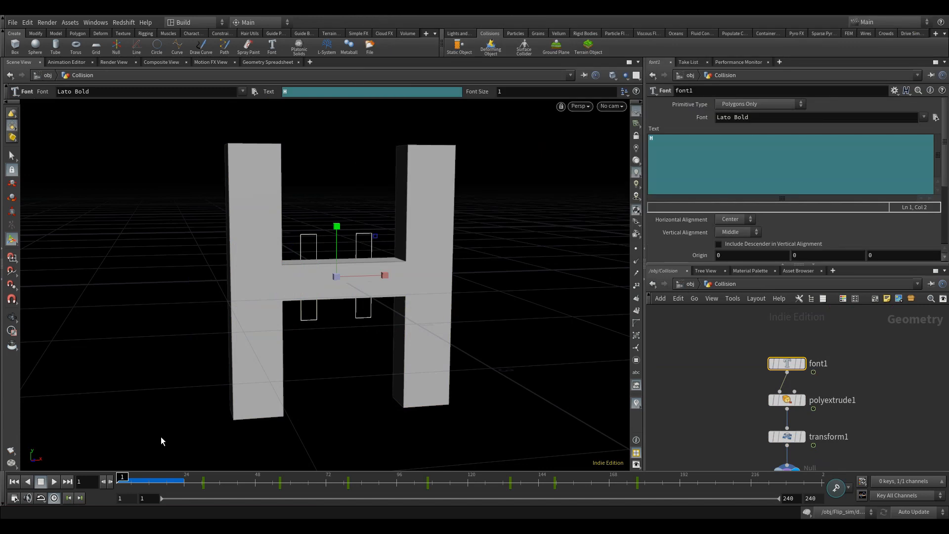
left_click_drag(163, 480, 372, 486)
left_click_drag(416, 486, 281, 487)
- Return to dopnet1 inside Flip_sim and disable dynamics simulation
left_click(687, 284)
left_click(835, 361)
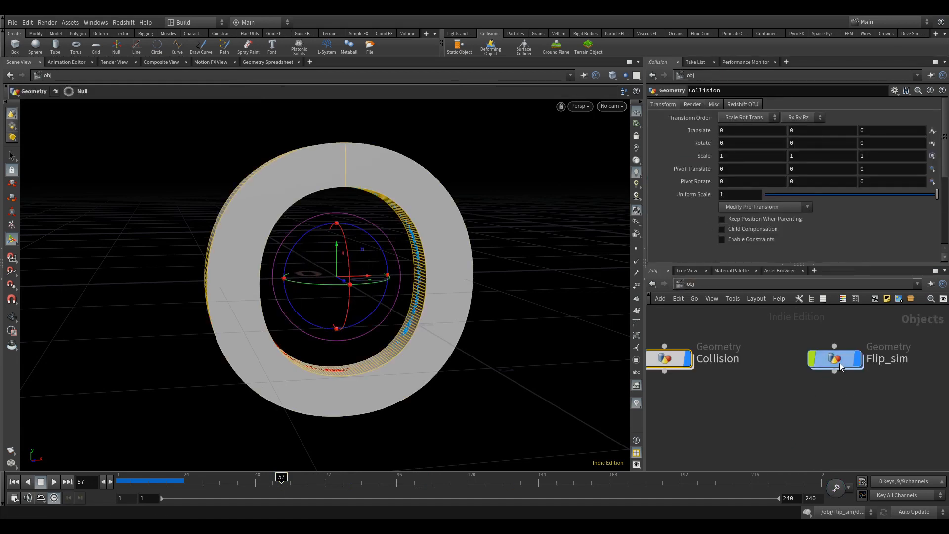
double_click(835, 360)
left_click(775, 416)
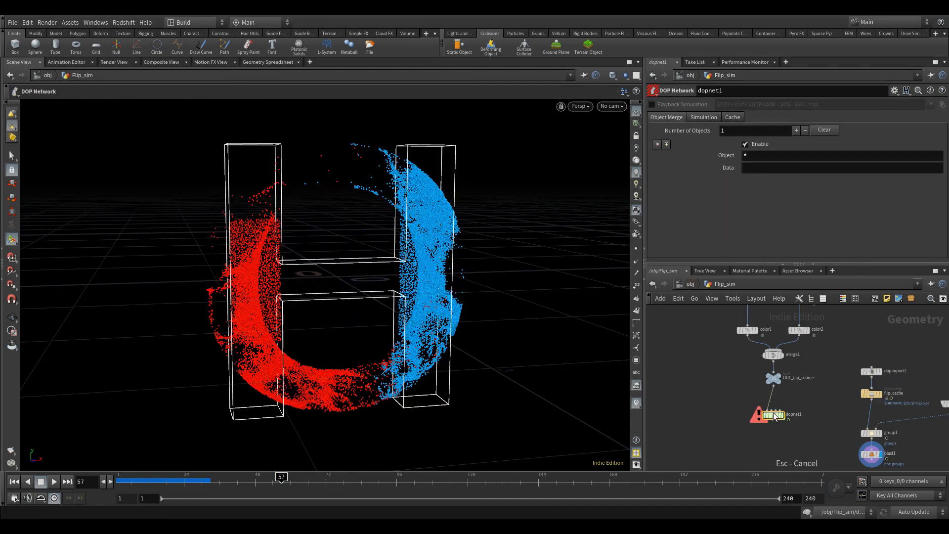
double_click(775, 416)
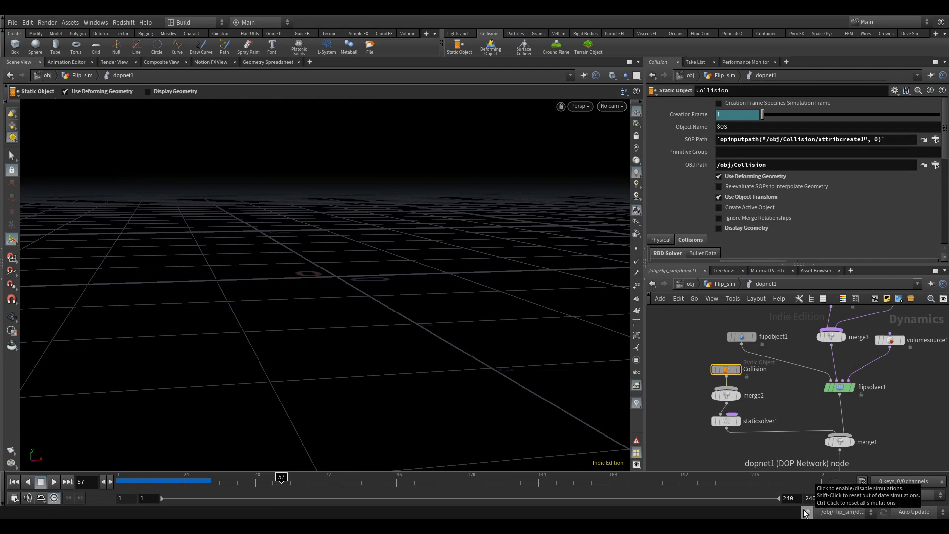
left_click(805, 514)
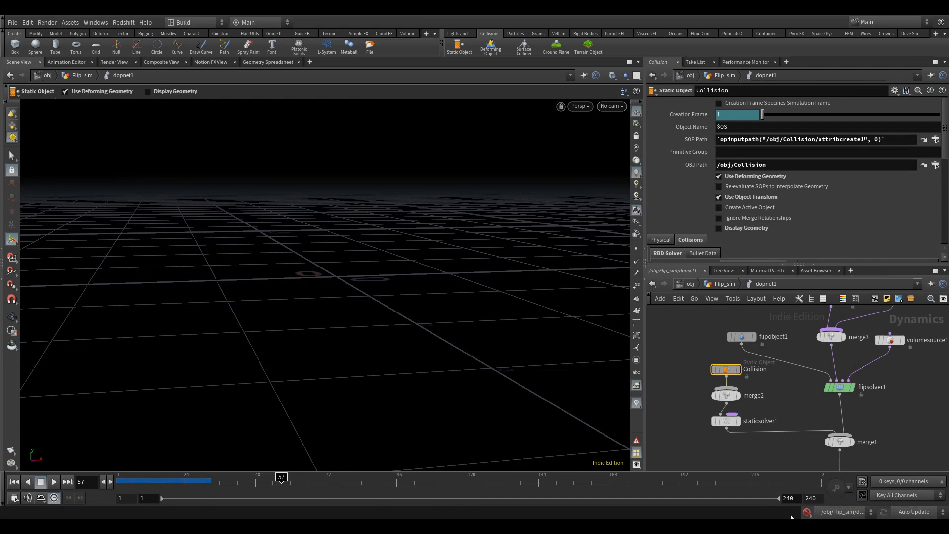
- Keyframe the Collision static object's Use Deforming Geometry off at frame 55, on at frame 56 and off at frame 57
left_click(741, 336)
left_click(726, 369)
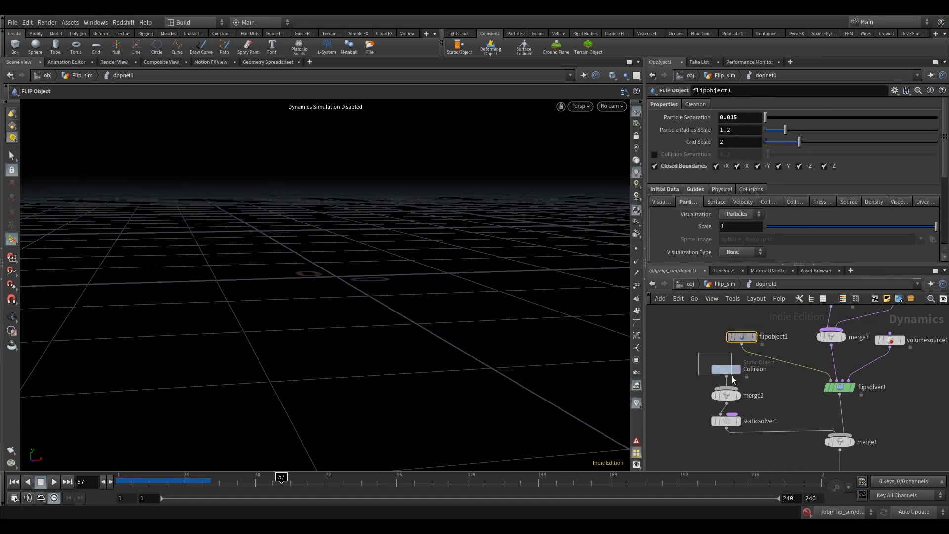
left_click_drag(226, 486, 275, 488)
left_click(728, 179, "alt")
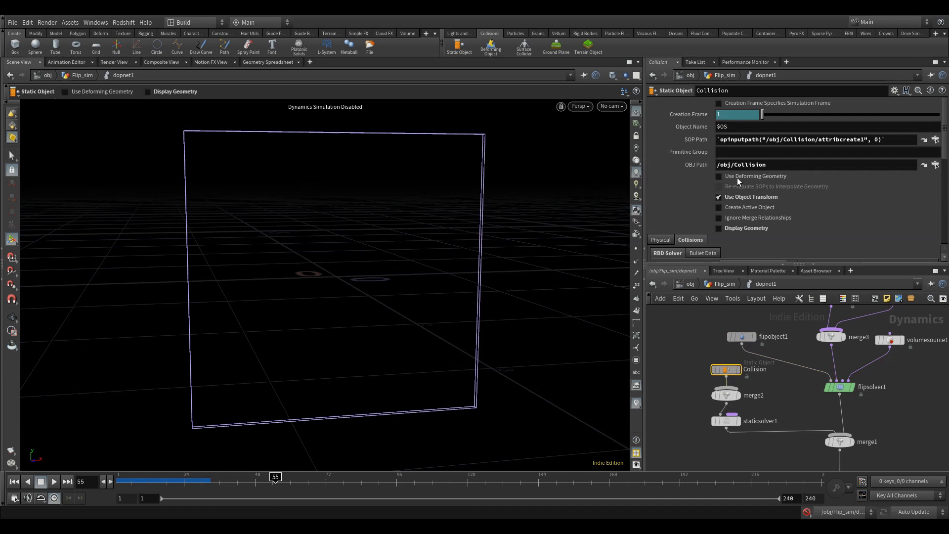
key("Right")
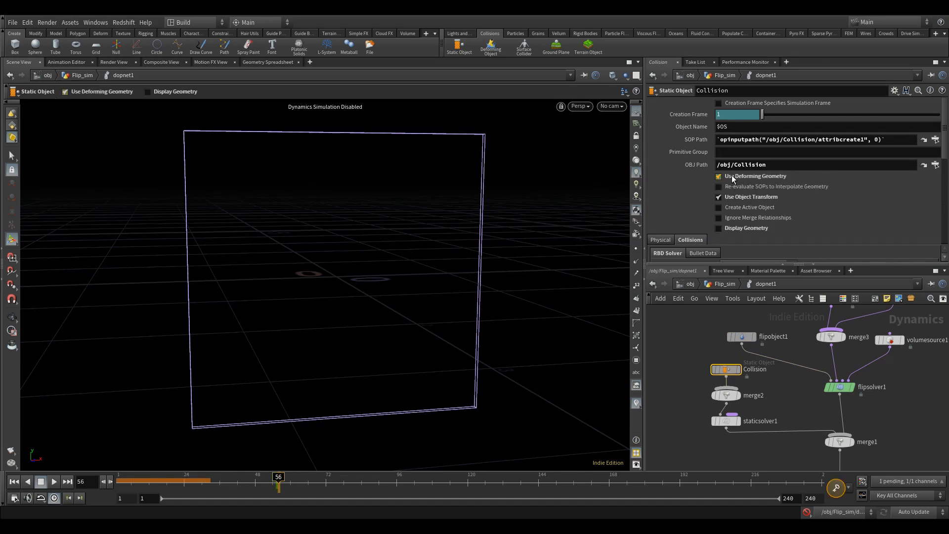
left_click(746, 177)
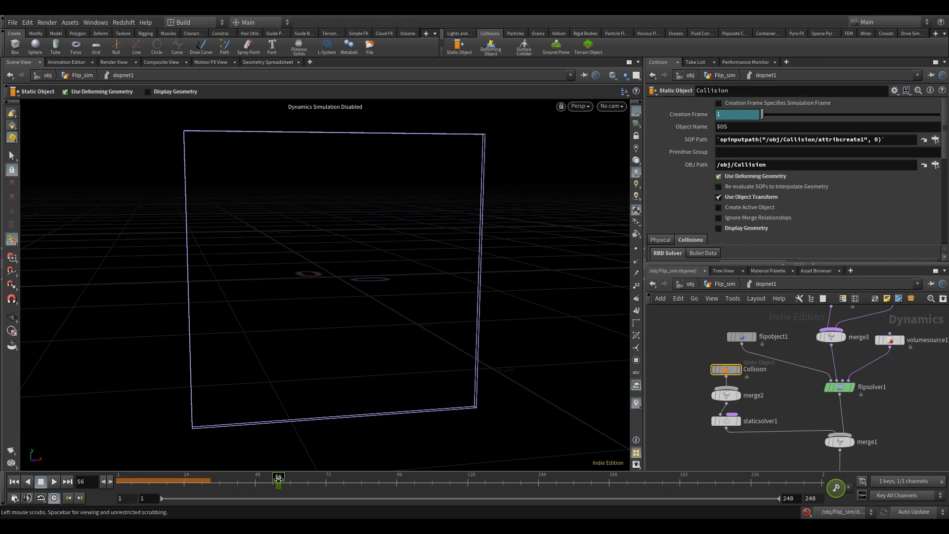
key("Right")
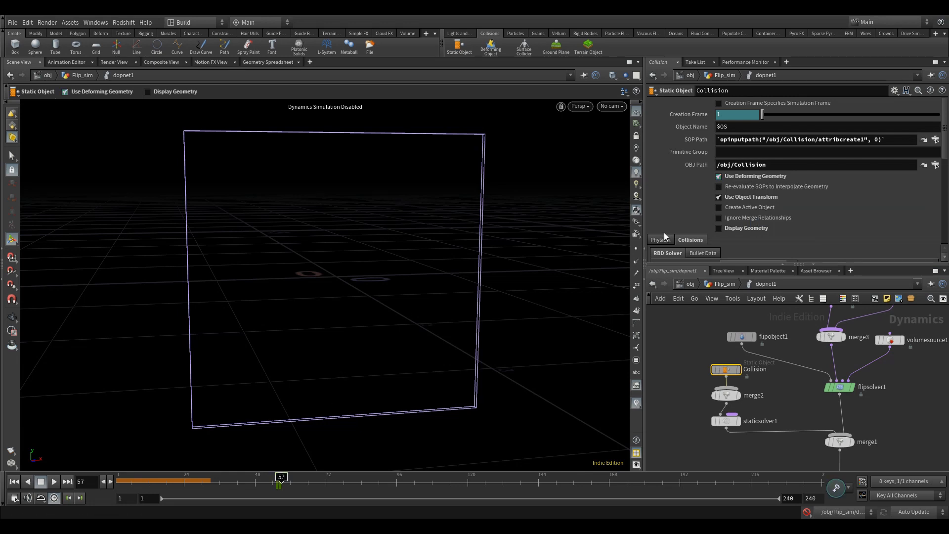
left_click(746, 179)
left_click(278, 481)
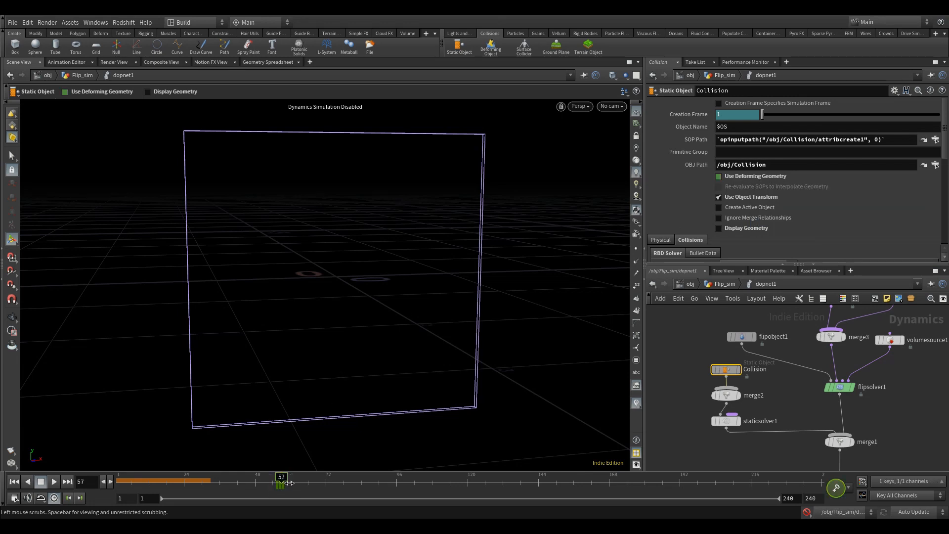
- Re-enable simulation from frame 1, play through the first letter change and scrub to frame 75 to check the particles
key("ctrl+Up")
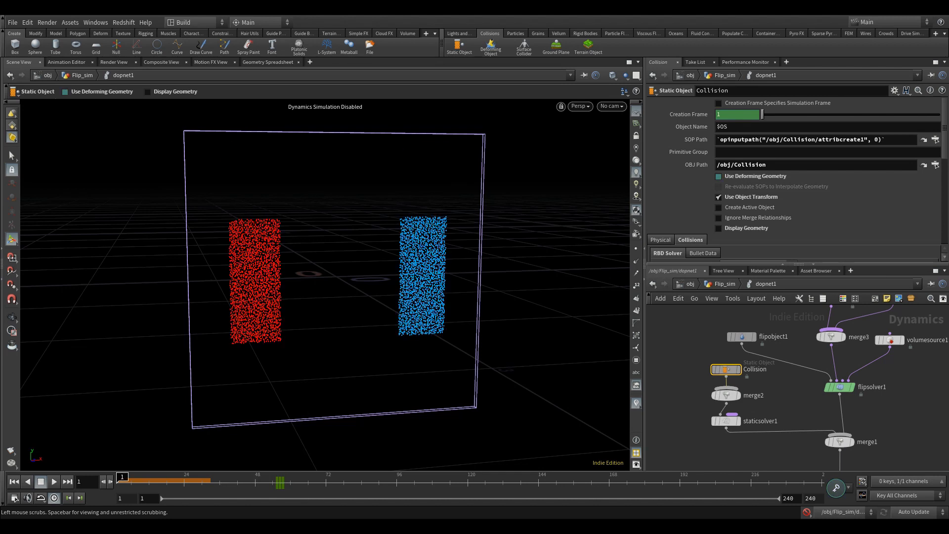
left_click(807, 512)
key("Up")
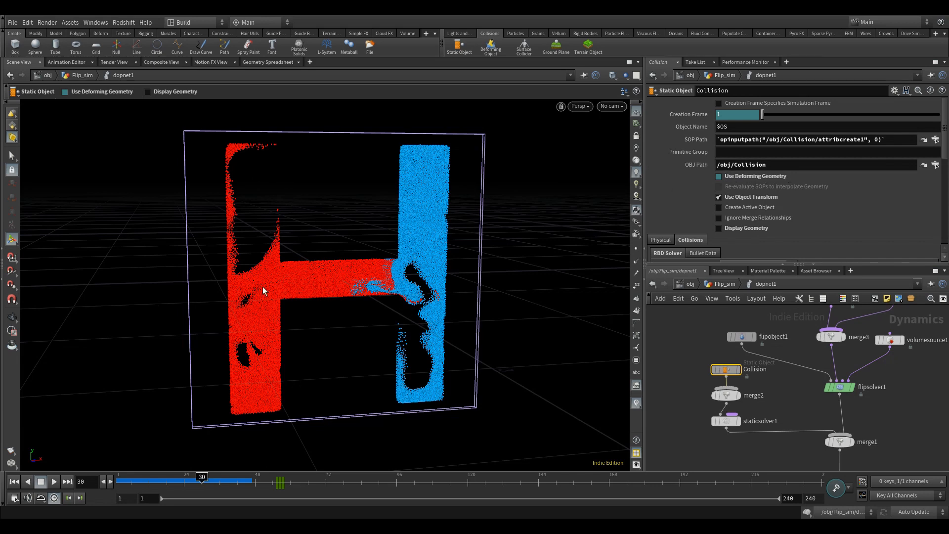
key("ctrl+Up")
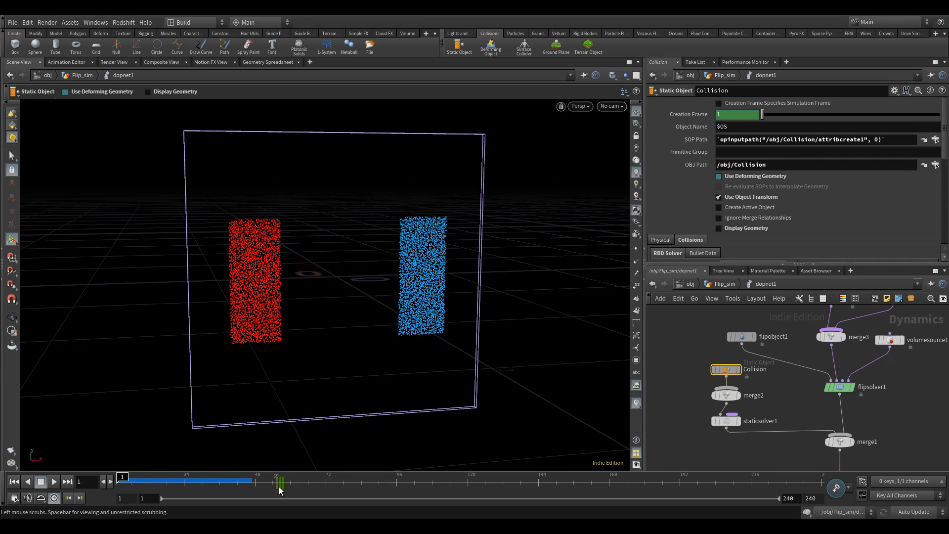
key("Up")
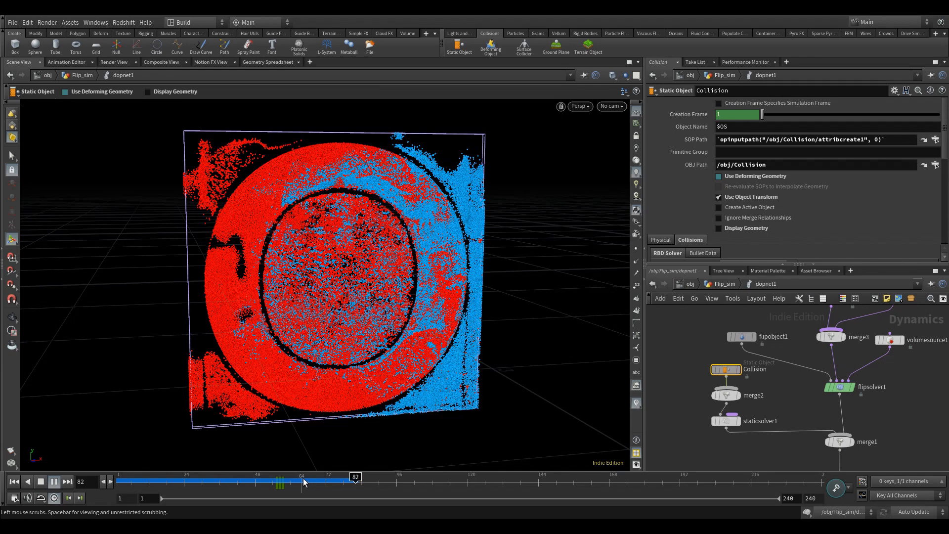
left_click_drag(303, 483, 334, 481)
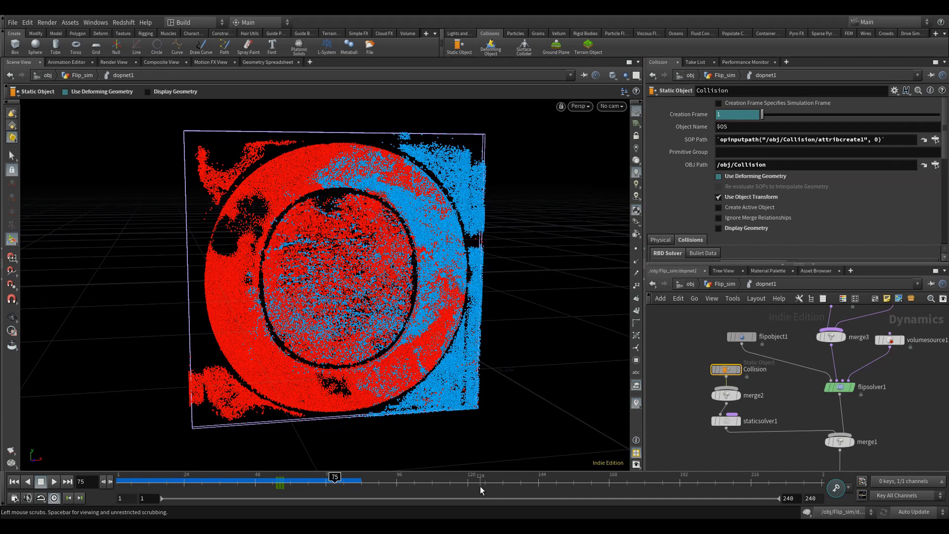
- Find the remaining letter changes in the Collision object's font1 and keyframe the static object's Use Deforming Geometry around each, through frame 178
key("u")
double_click(772, 416)
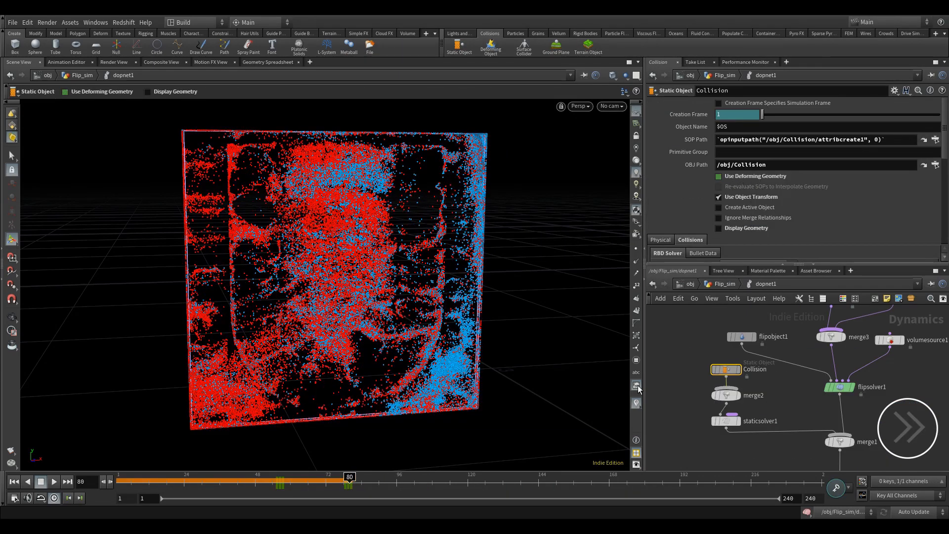
key("u")
double_click(771, 416)
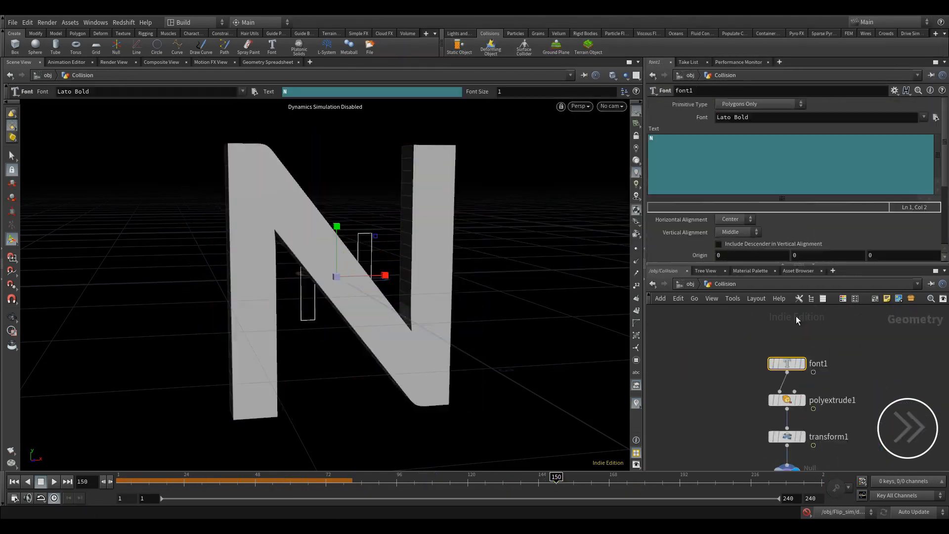
left_click(737, 177, "alt")
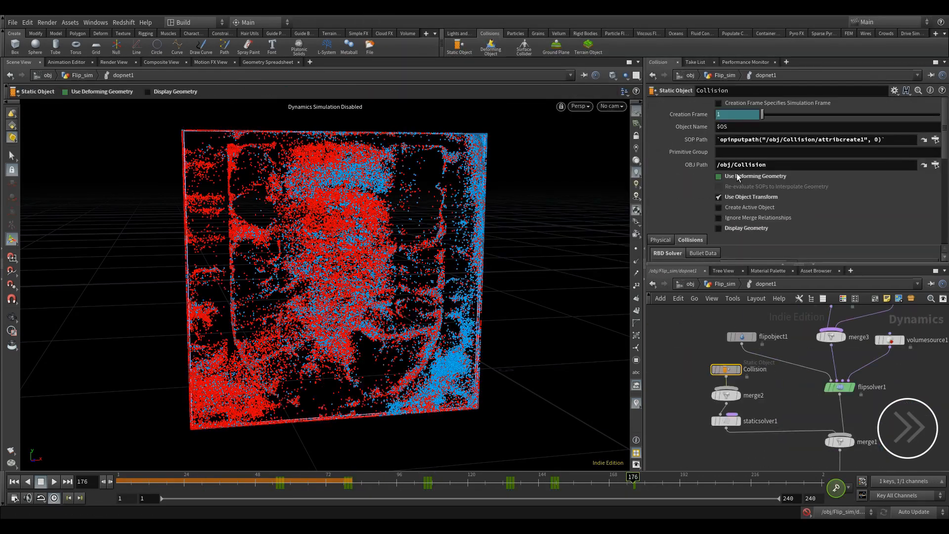
left_click(639, 484)
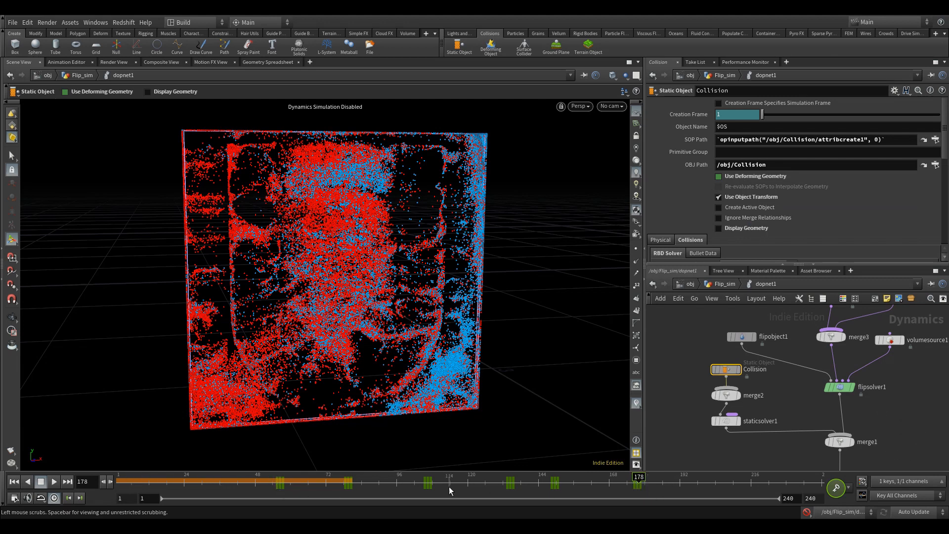
left_click(552, 486)
left_click(556, 486)
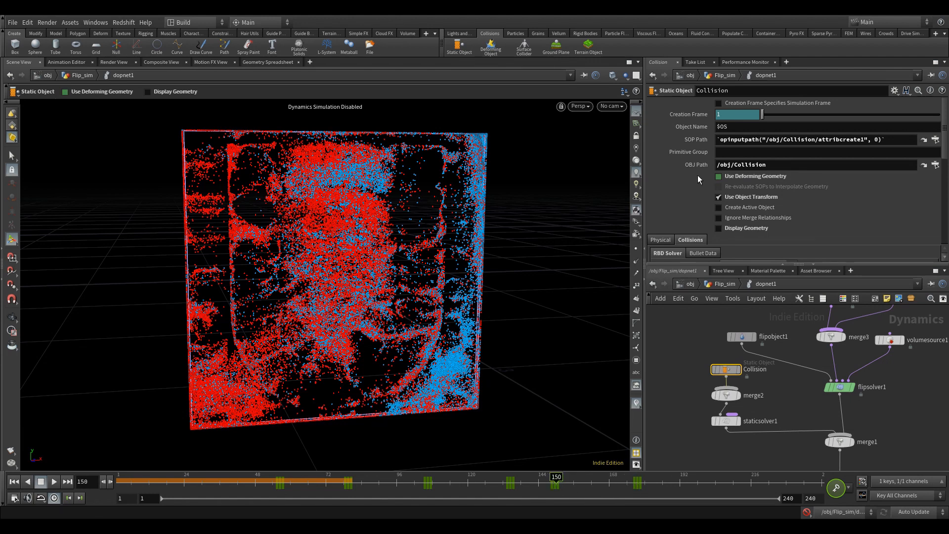
mouse_move(731, 178)
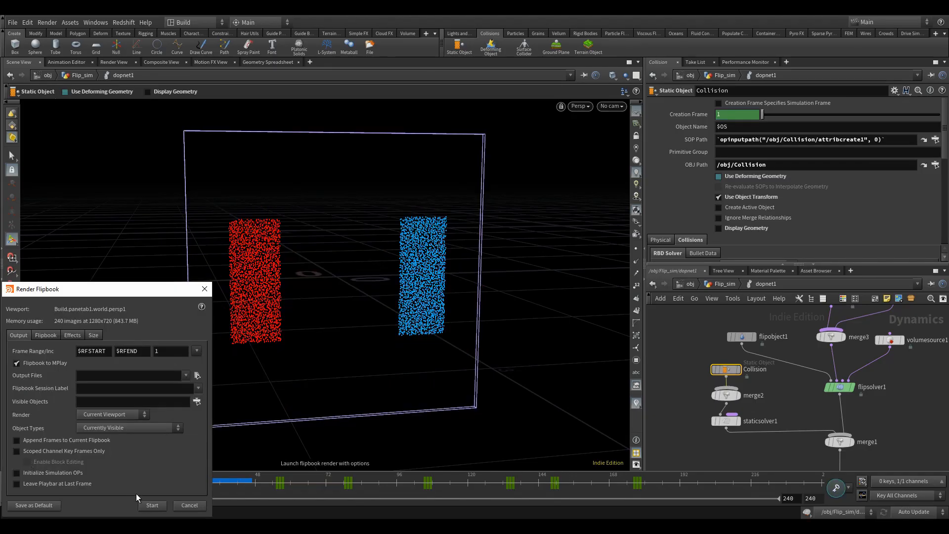
- Render a flipbook of the full 240-frame simulation to MPlay, review the letter changes and close it
left_click(151, 505)
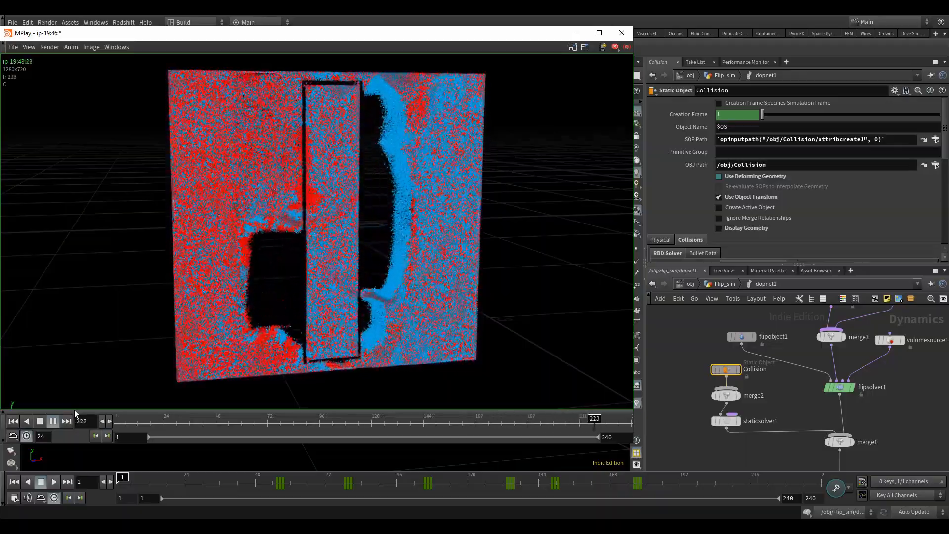
left_click(621, 33)
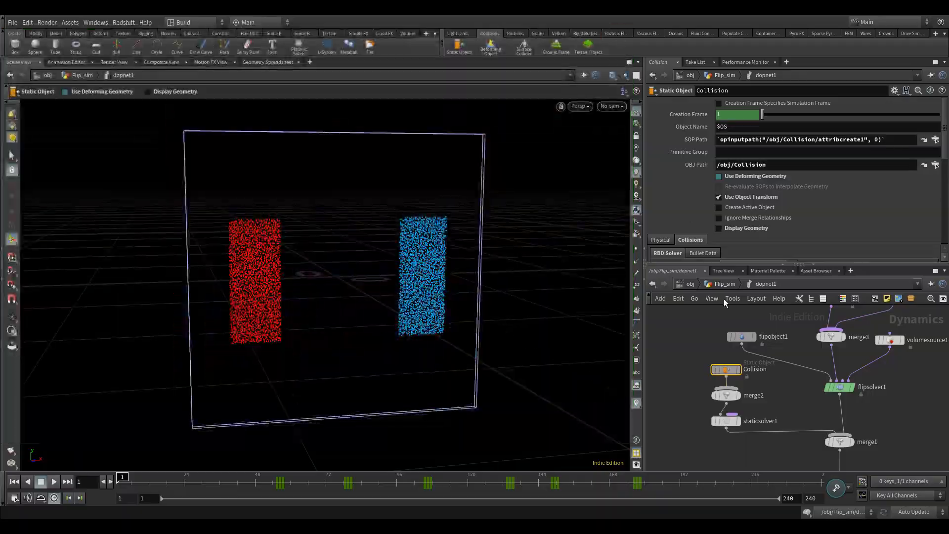
- Save frames 1 to 240 of flip_cache in Flip_sim to disk and play a flipbook of the blasted particles
left_click(725, 284)
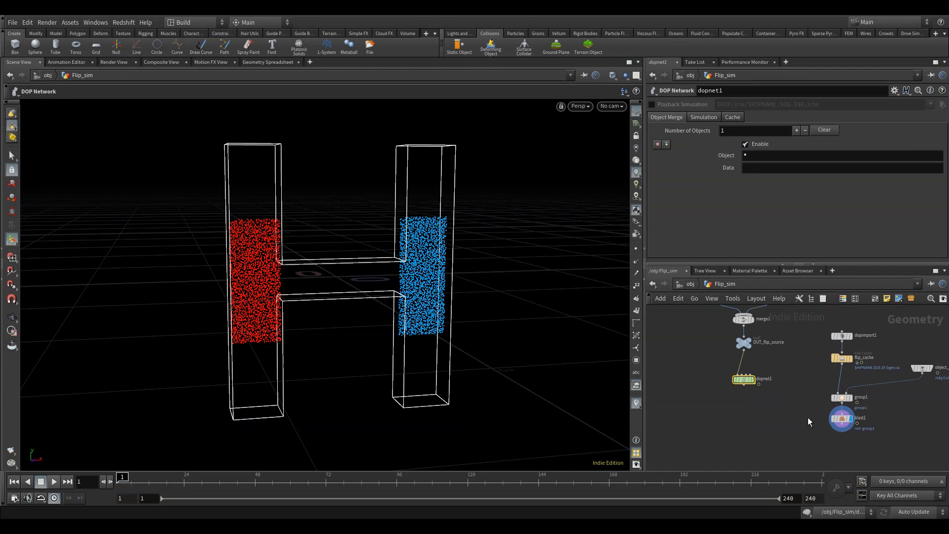
left_click(841, 419)
left_click(841, 357)
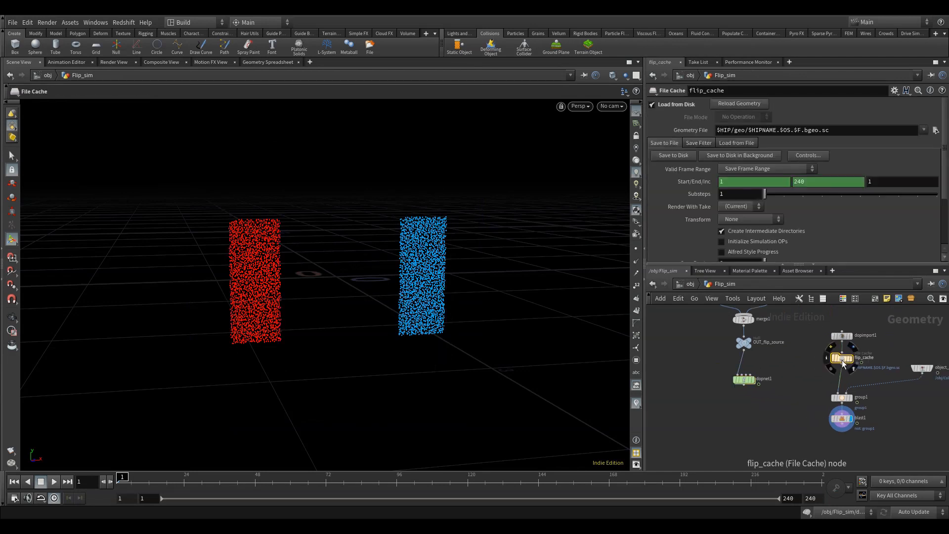
left_click(666, 156)
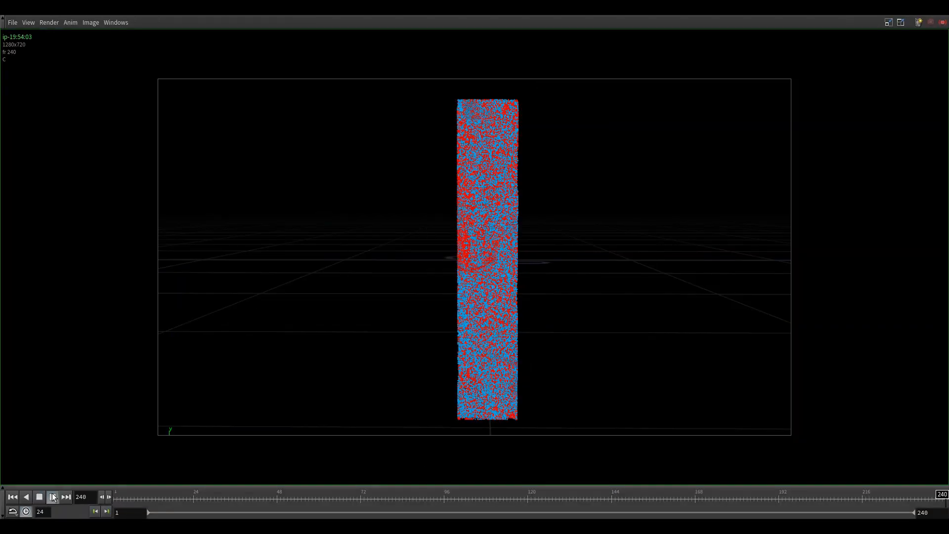
left_click(53, 497)
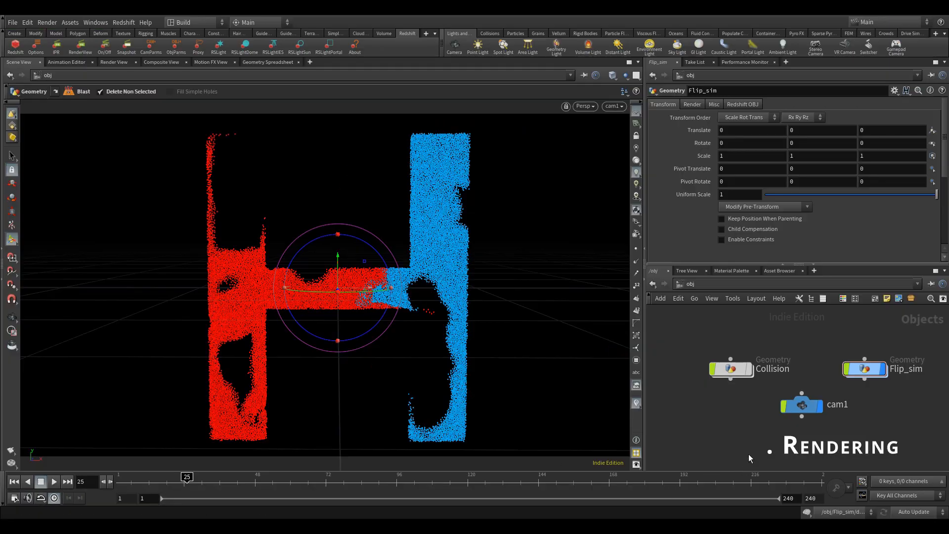
- Inside the Flip_sim geometry network, add a Null node below blast1
double_click(865, 372)
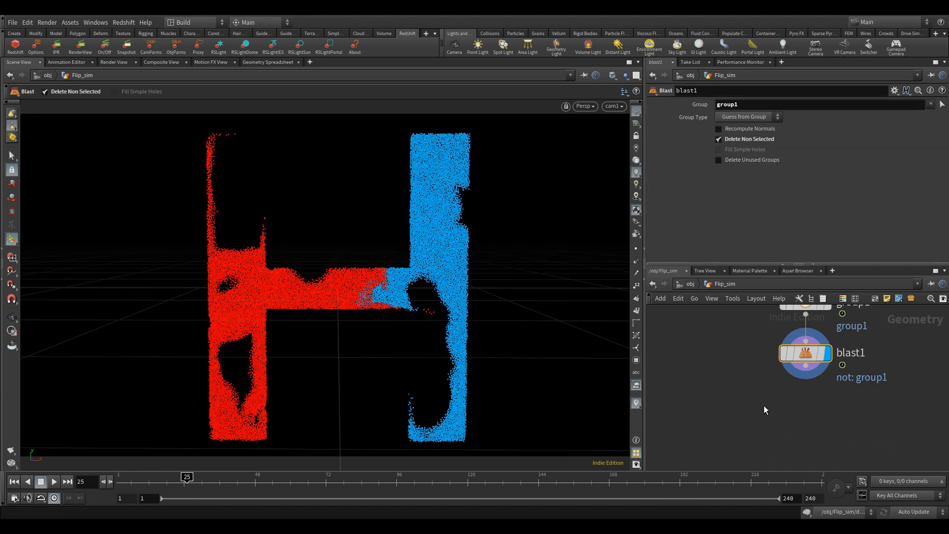
scroll(769, 386, "down", 5)
middle_click_drag(752, 382, 749, 433)
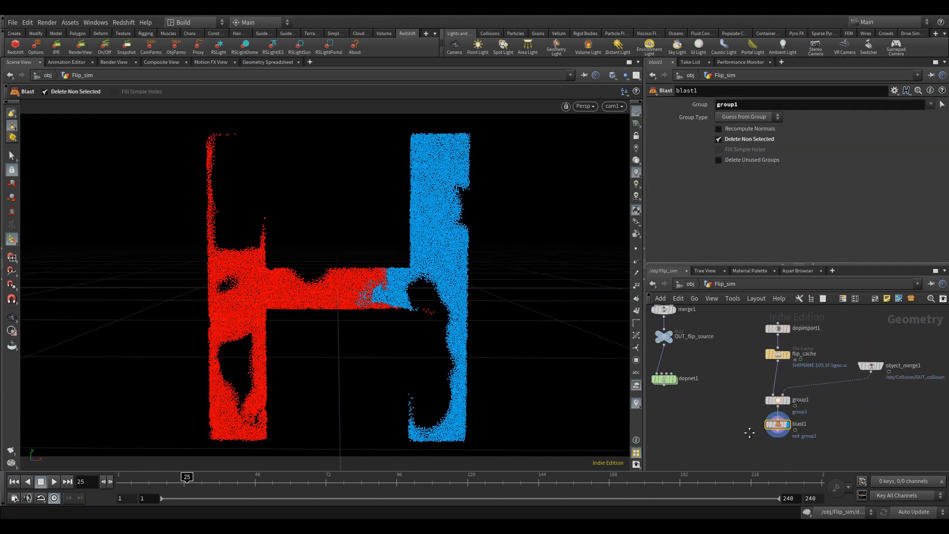
scroll(756, 435, "up", 3)
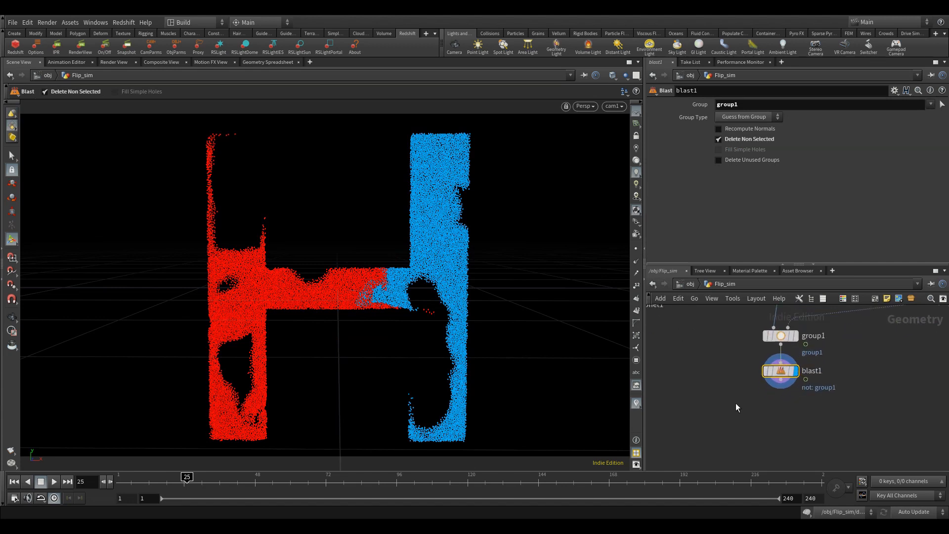
key("Tab")
type("nul")
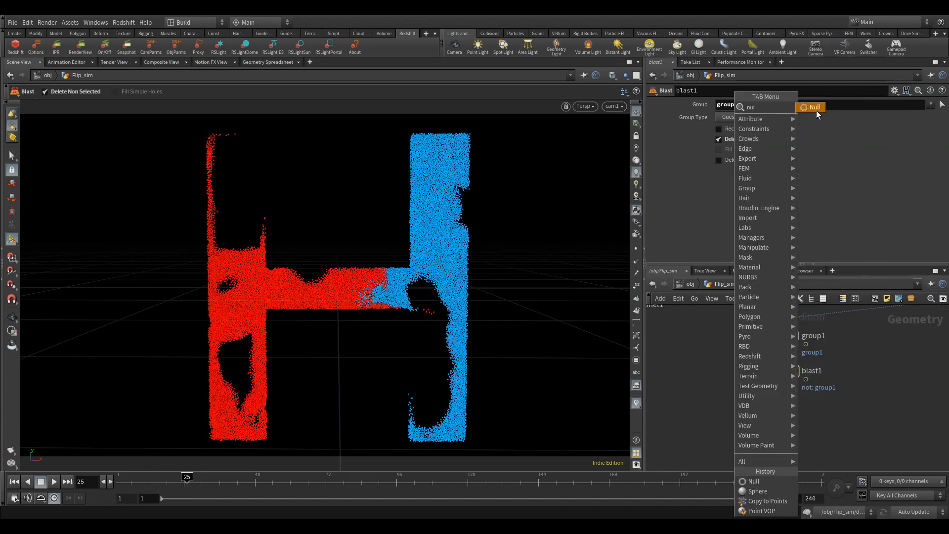
left_click(817, 111)
scroll(801, 376, "up", 2)
left_click(802, 437)
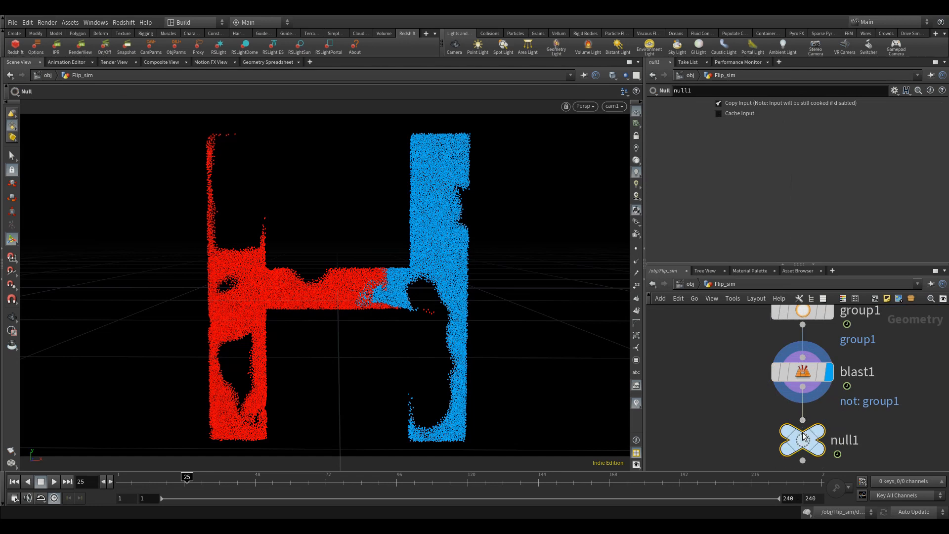
- Make the new null the displayed node and rename it OUT_Particle_rendering
key("r")
left_click(803, 438)
left_click(836, 440)
double_click(835, 438)
type("O")
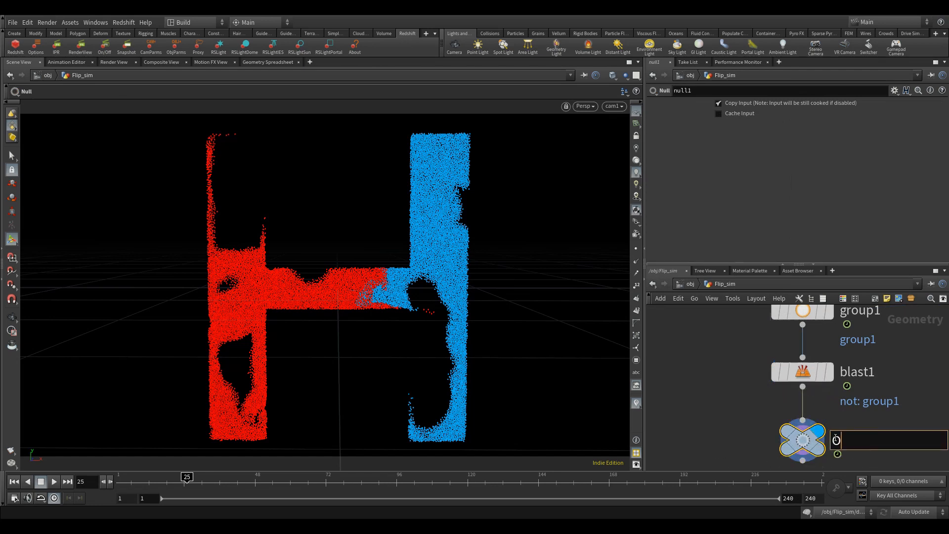
type("UT_Particle_rendering")
key("Return")
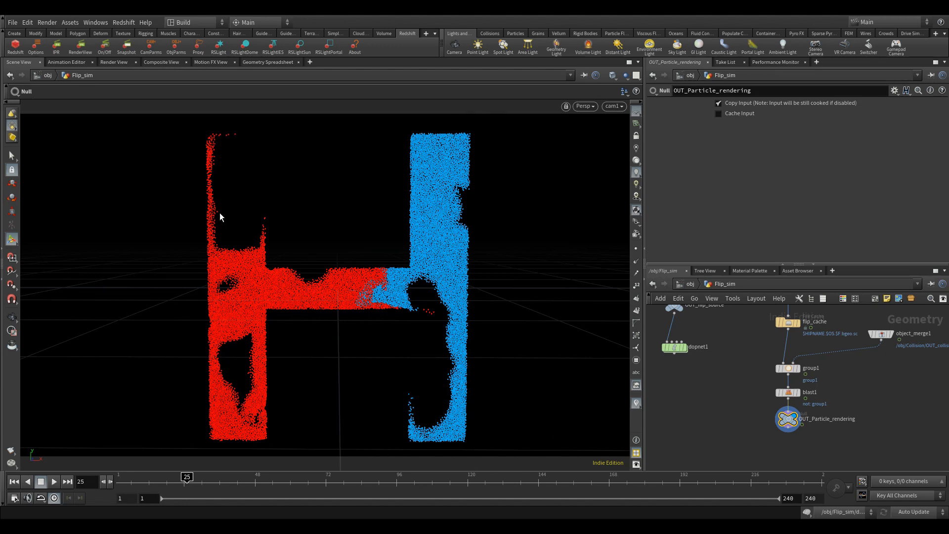
- Split the viewport pane into upper and lower halves, with the lower one holding only a Redshift RenderView
left_click(638, 63)
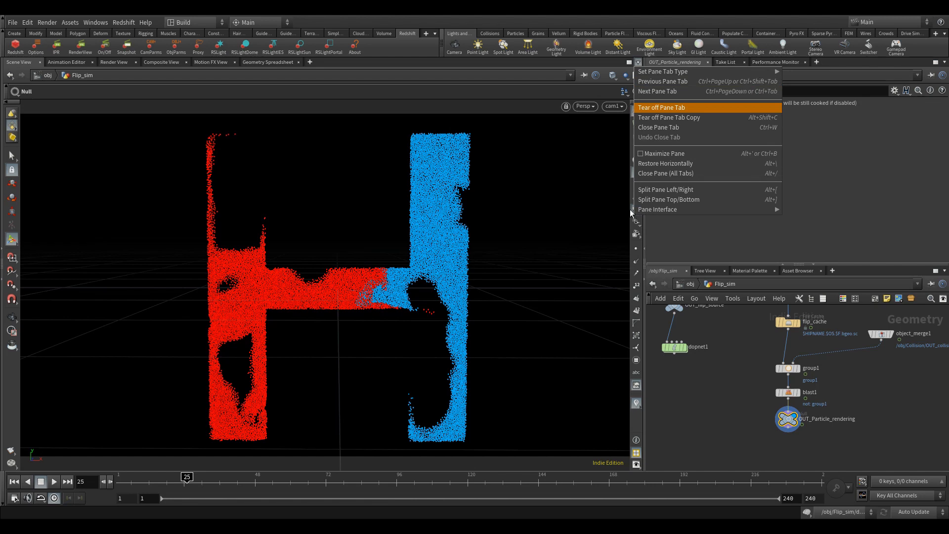
left_click(680, 200)
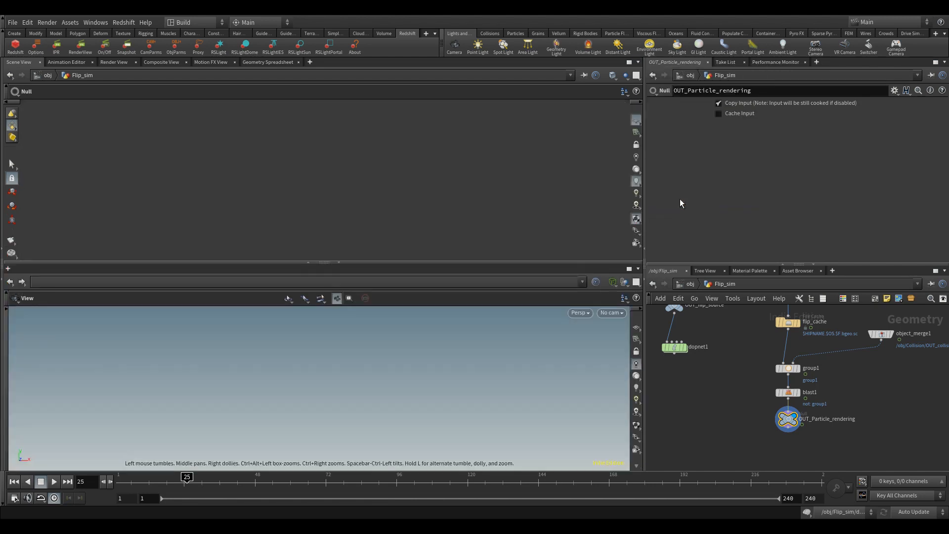
left_click(51, 269)
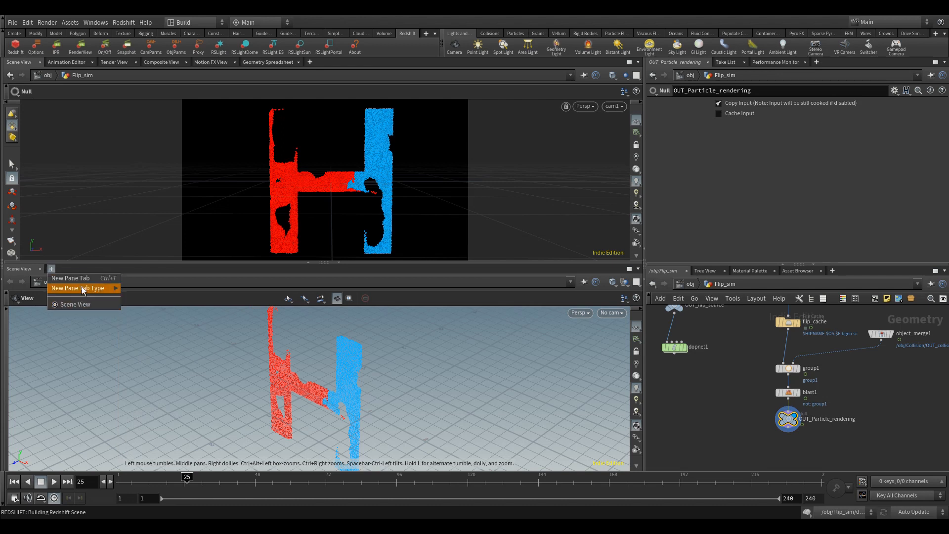
mouse_move(99, 288)
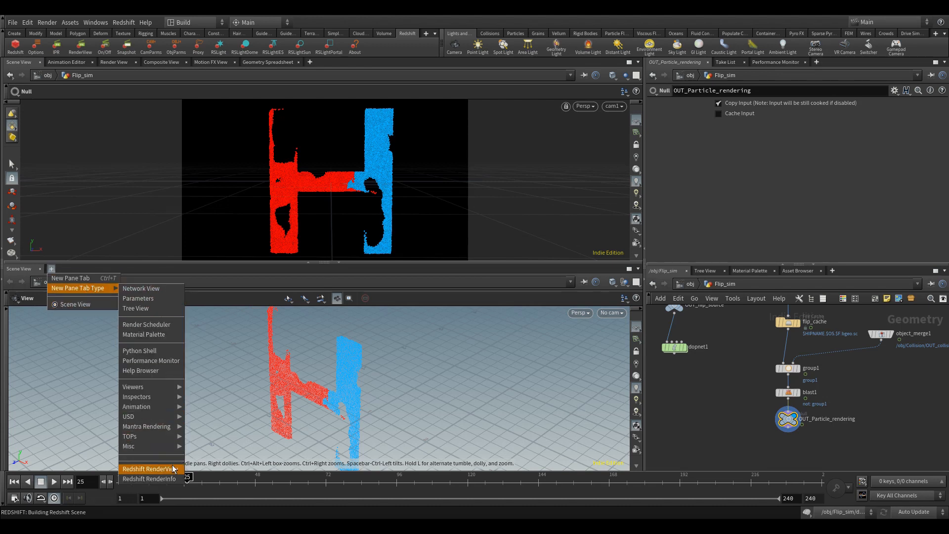
left_click(148, 468)
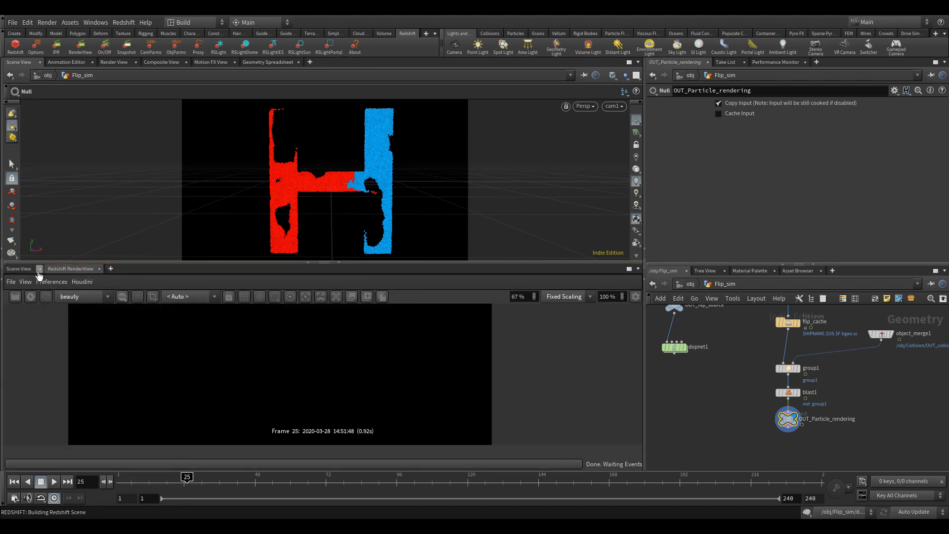
left_click(40, 269)
- Enable Render Object as Particles in the Redshift settings of the Flip_sim object
left_click(687, 284)
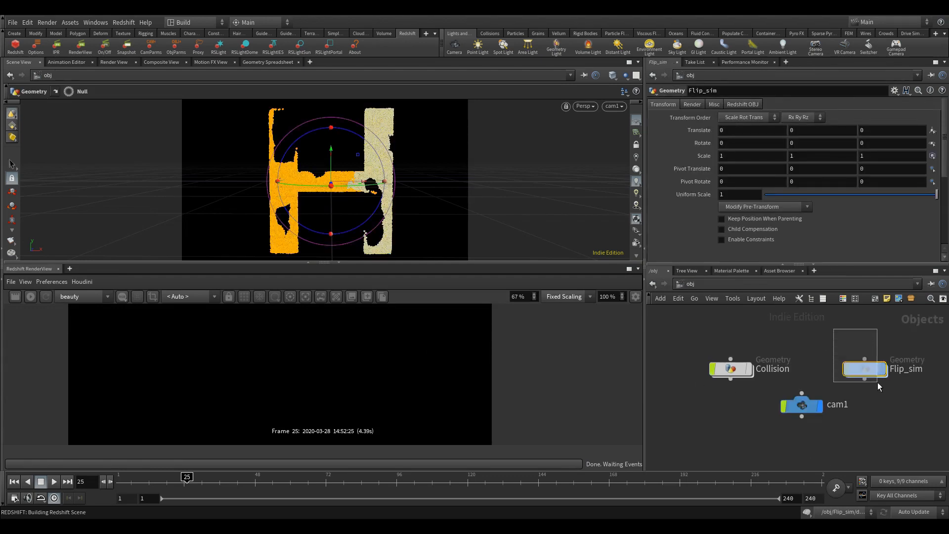
left_click(739, 105)
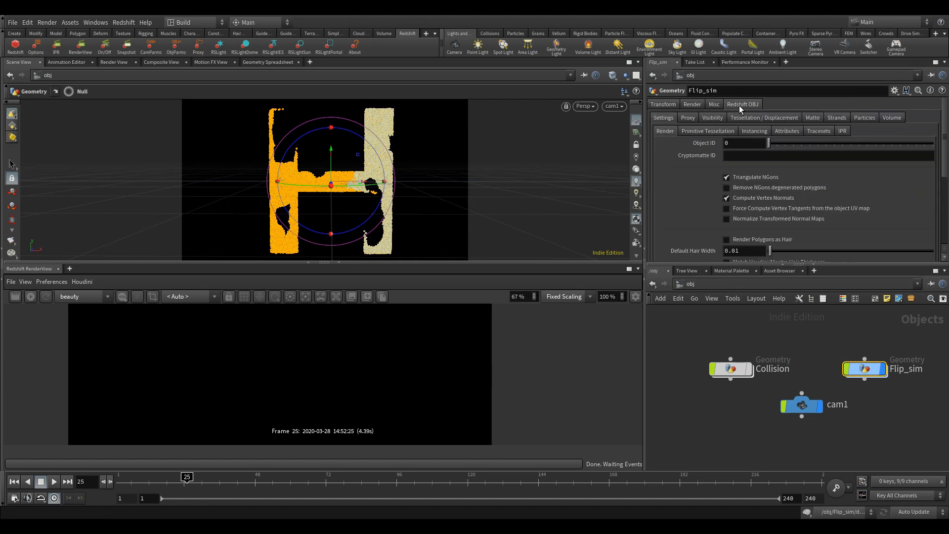
left_click(869, 119)
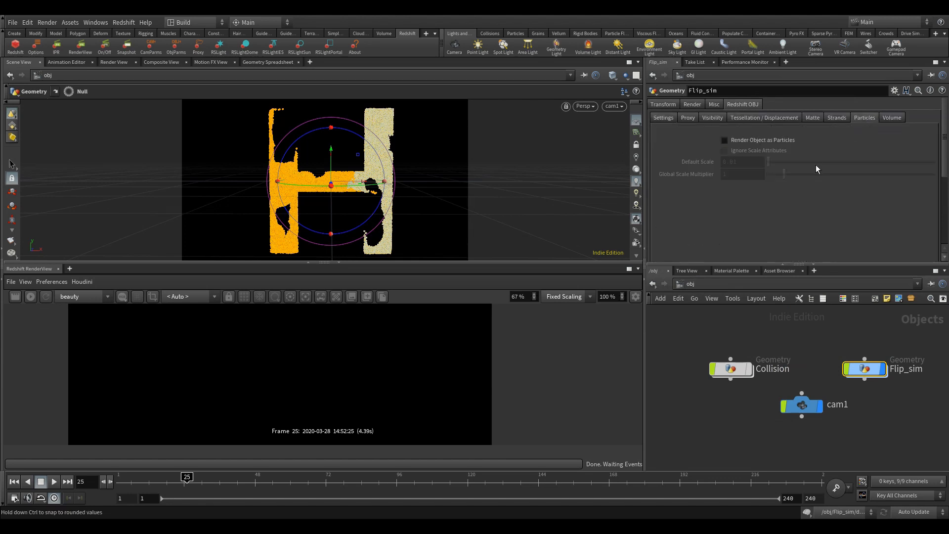
left_click(746, 140)
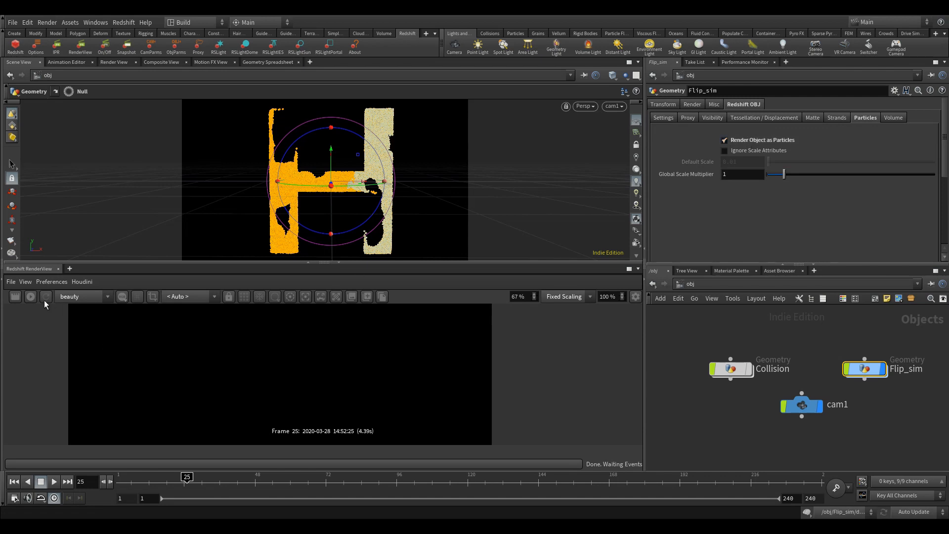
- Start a Redshift preview render of the particles and inspect the image up close
left_click(31, 296)
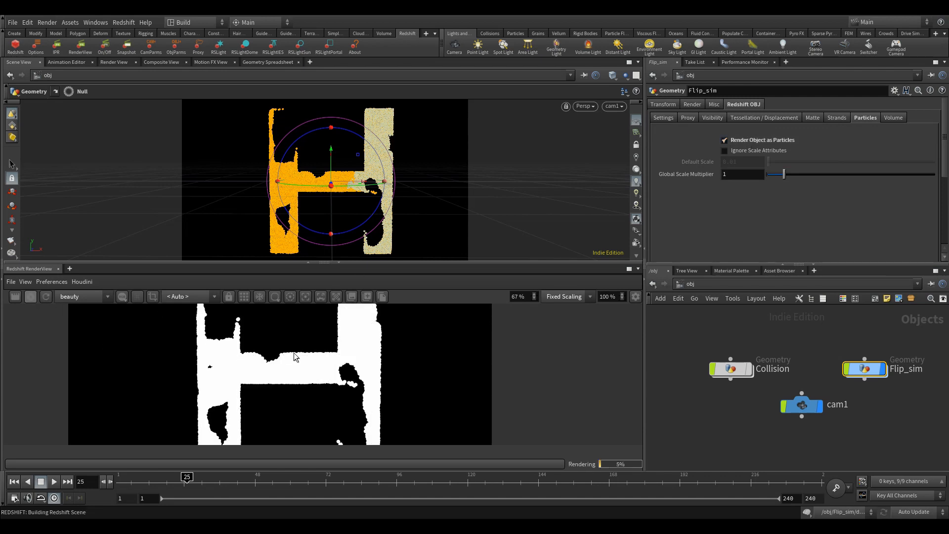
scroll(297, 362, "down", 2)
scroll(296, 360, "up", 3)
scroll(298, 357, "down", 1)
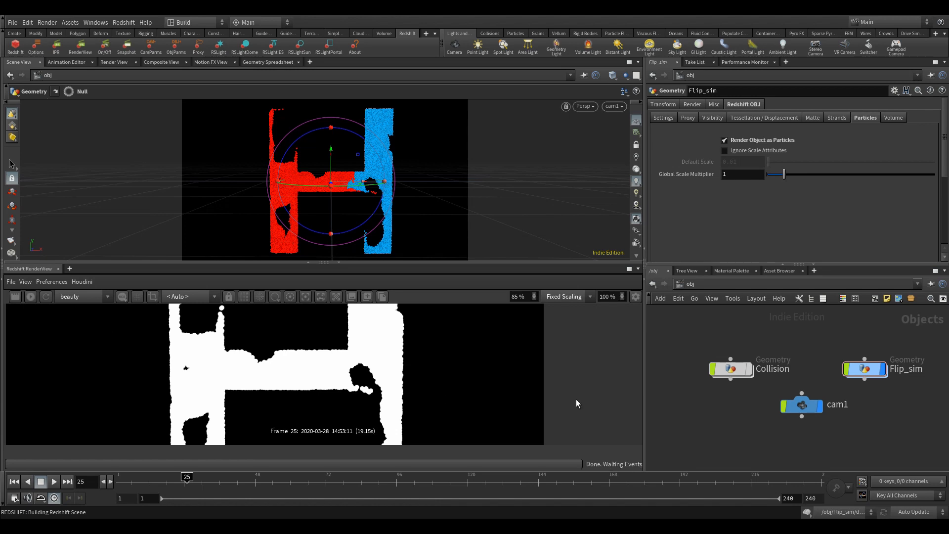
- Add an RS Material Builder node in the mat network
left_click(688, 285)
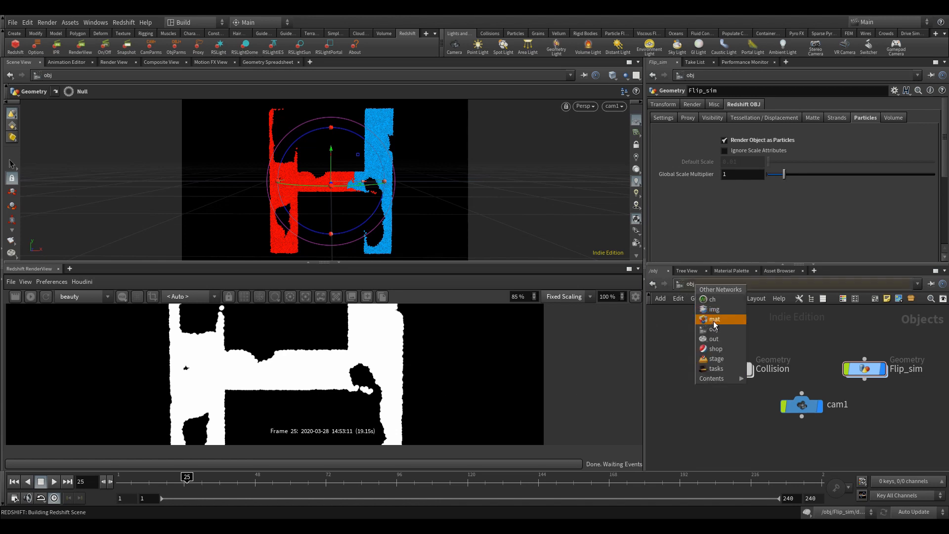
left_click(714, 319)
key("Tab")
mouse_move(767, 377)
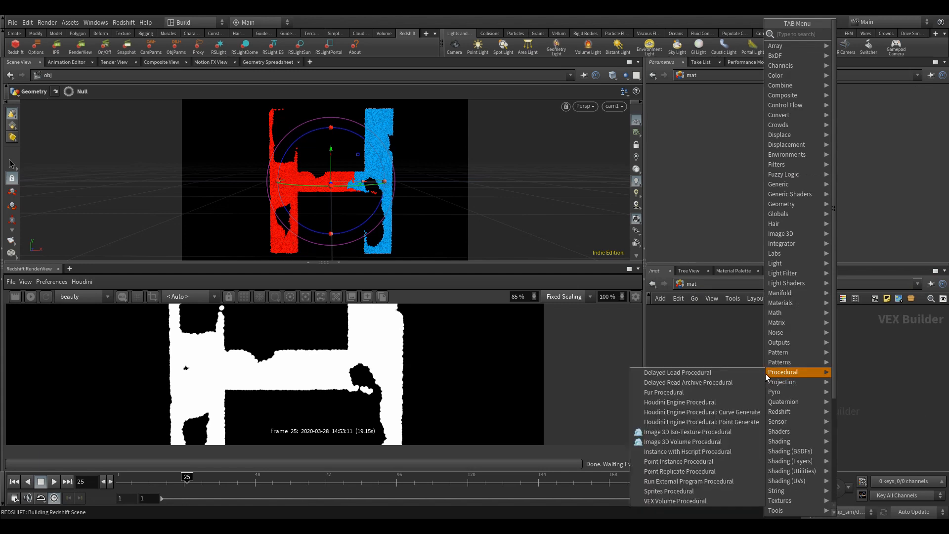
type("red b")
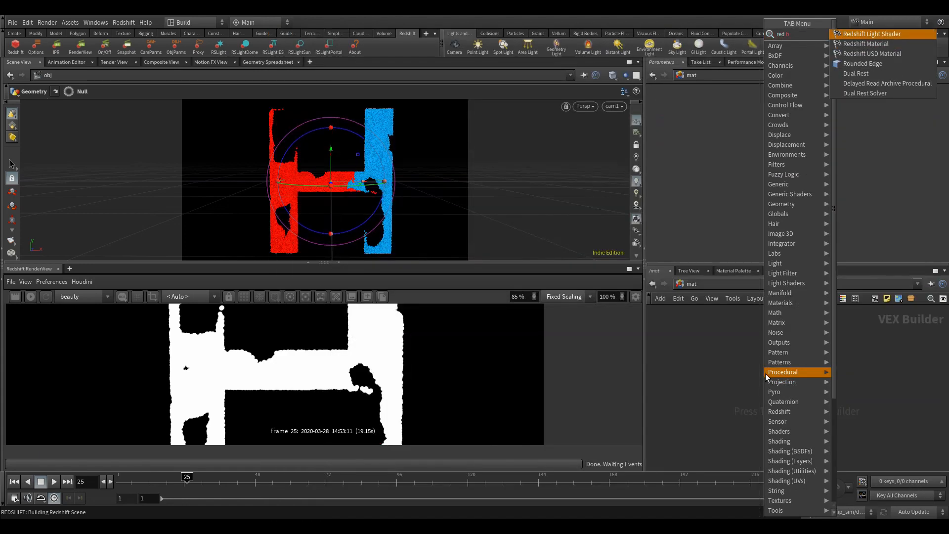
key("BackSpace")
key("BackSpace")
key("BackSpace")
type("bui")
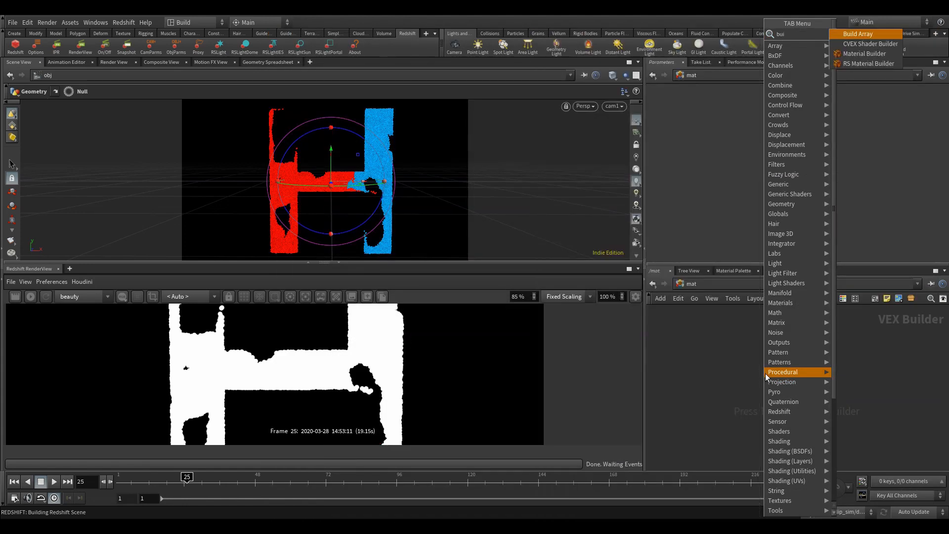
key("Down")
key("Down")
key("Return")
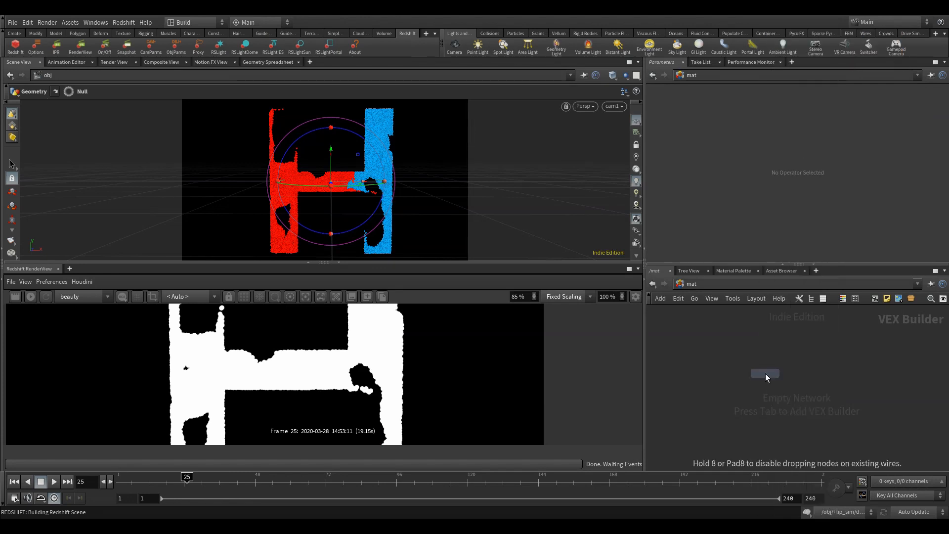
left_click(765, 373)
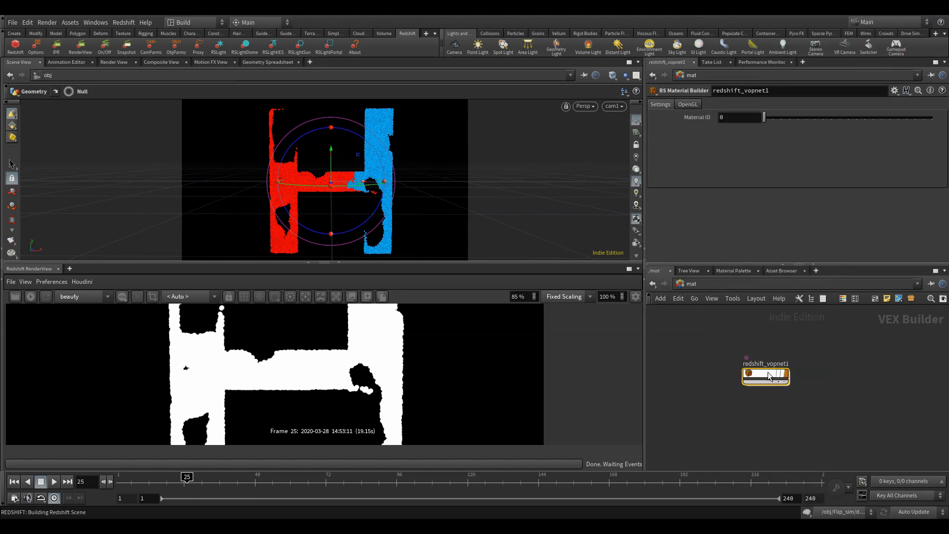
- Rename the material builder Particles and go inside its network
double_click(779, 367)
type("Pa")
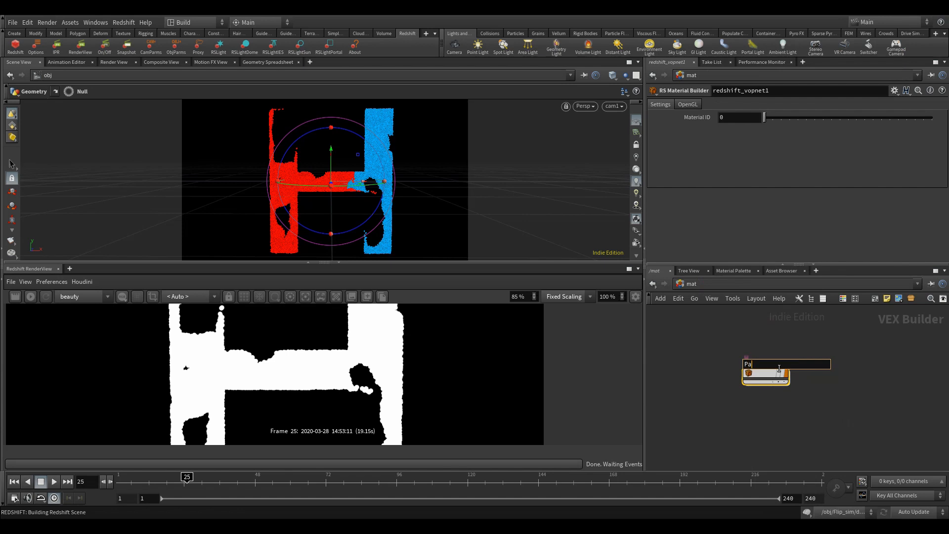
type("rticles")
key("Return")
key("Return")
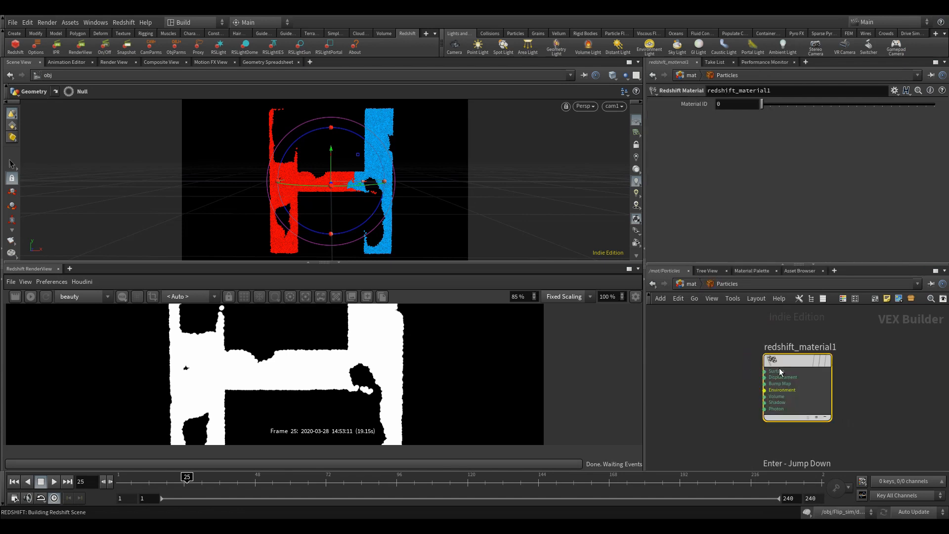
- Add an RS Material node and connect its outColor to the Surface input of redshift_material1
key("Tab")
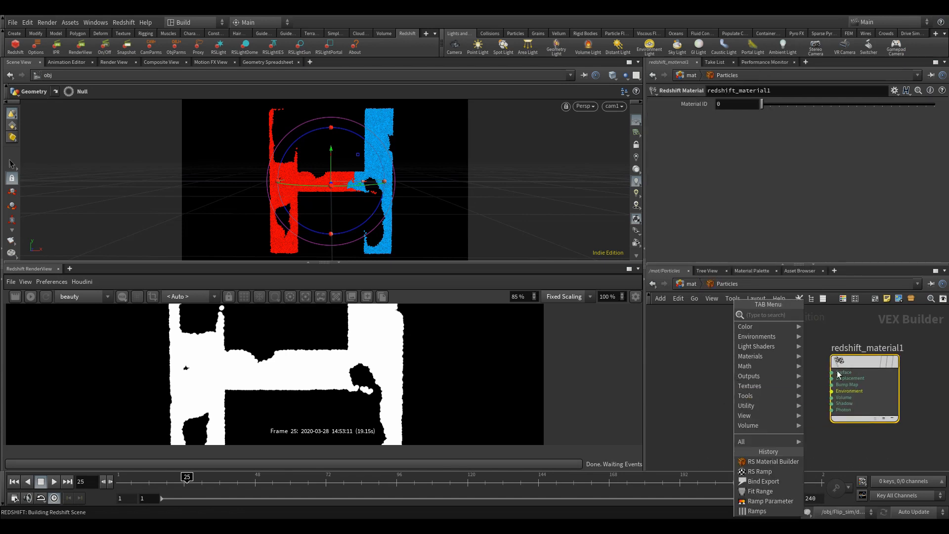
type("rs mat")
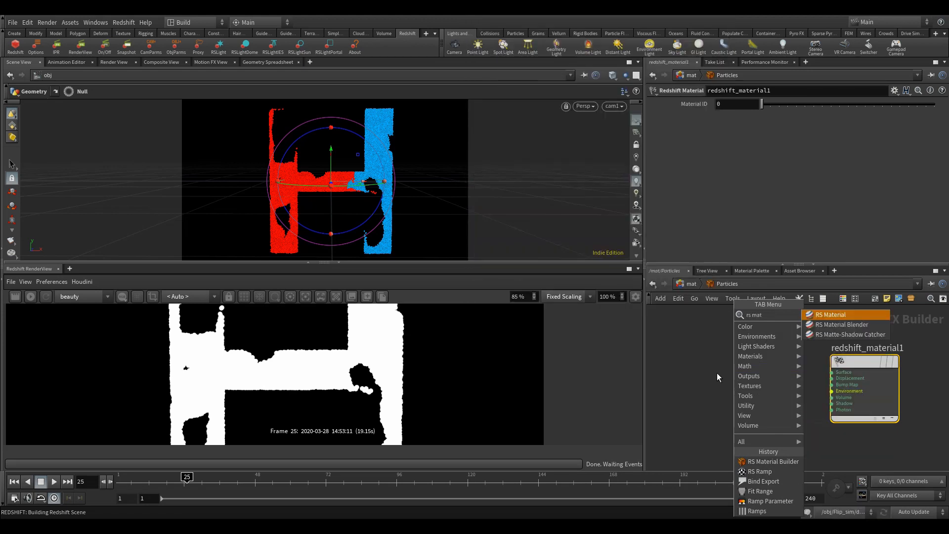
key("Return")
key("Return")
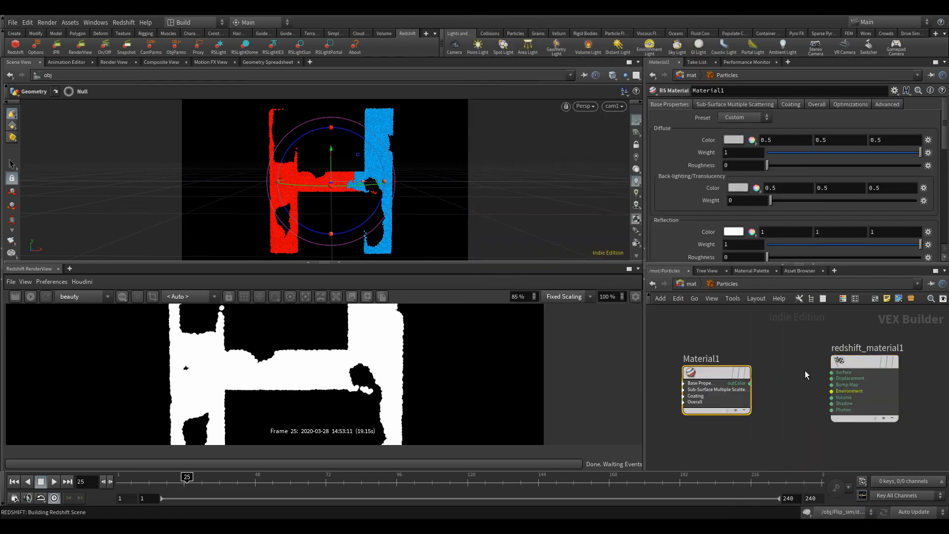
left_click_drag(749, 383, 832, 372)
left_click_drag(712, 373, 761, 363)
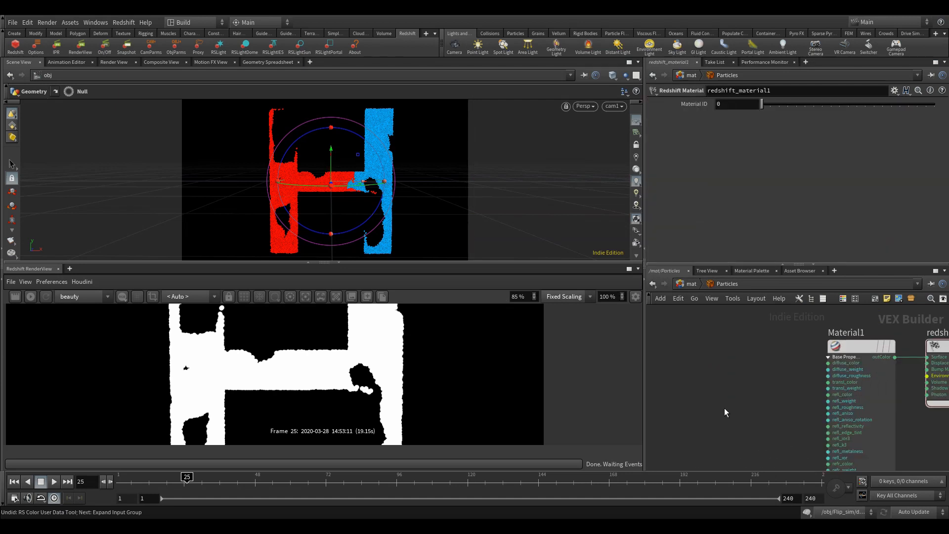
- Add an RS Color User Data node and connect its output to Material1's diffuse_color input
key("Tab")
type("color d")
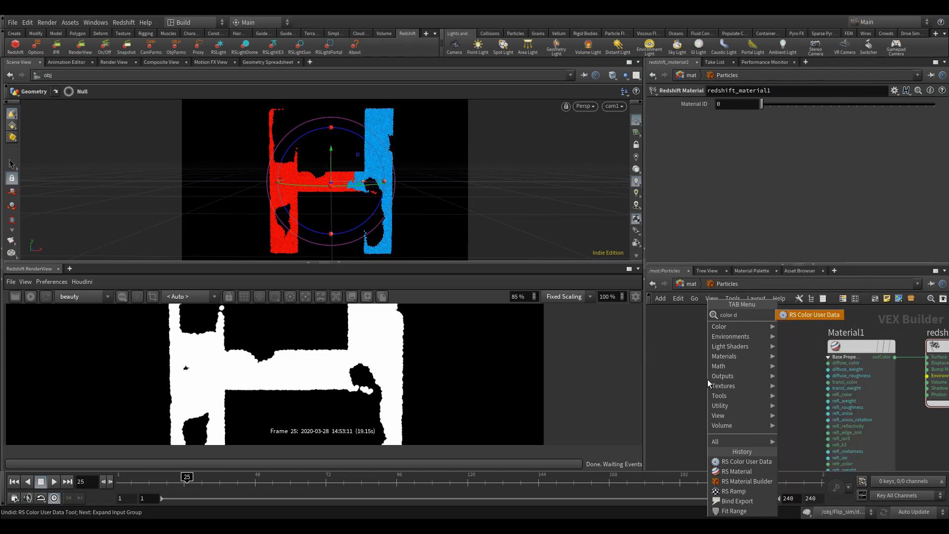
key("Return")
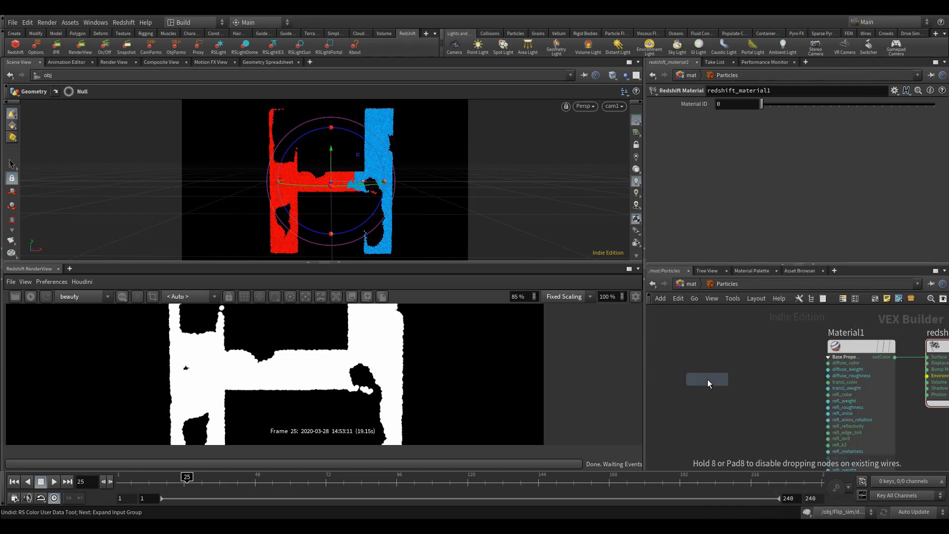
left_click(707, 378)
left_click(741, 390)
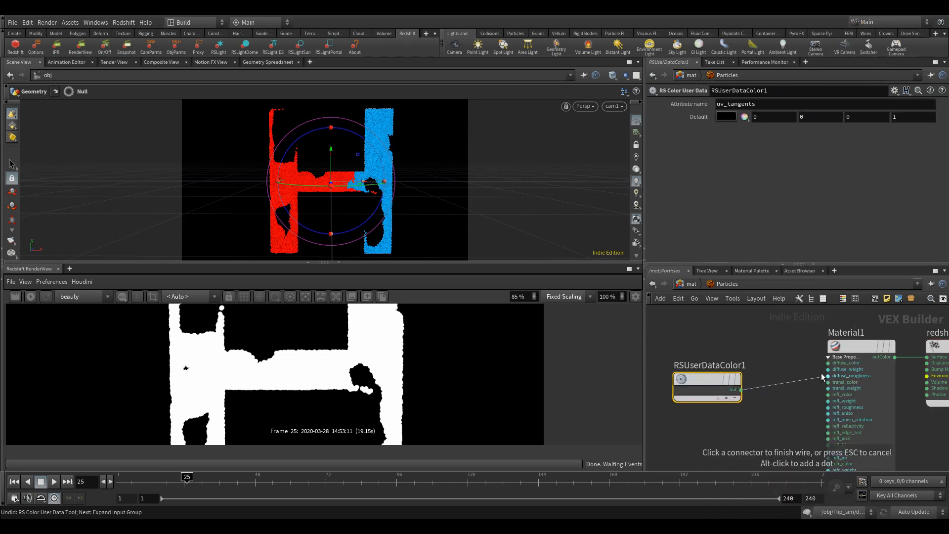
scroll(822, 366, "up", 2)
left_click(831, 360)
- Place the color user data node closer to Material1 and set its attribute name to Cd
left_click_drag(691, 377, 733, 364)
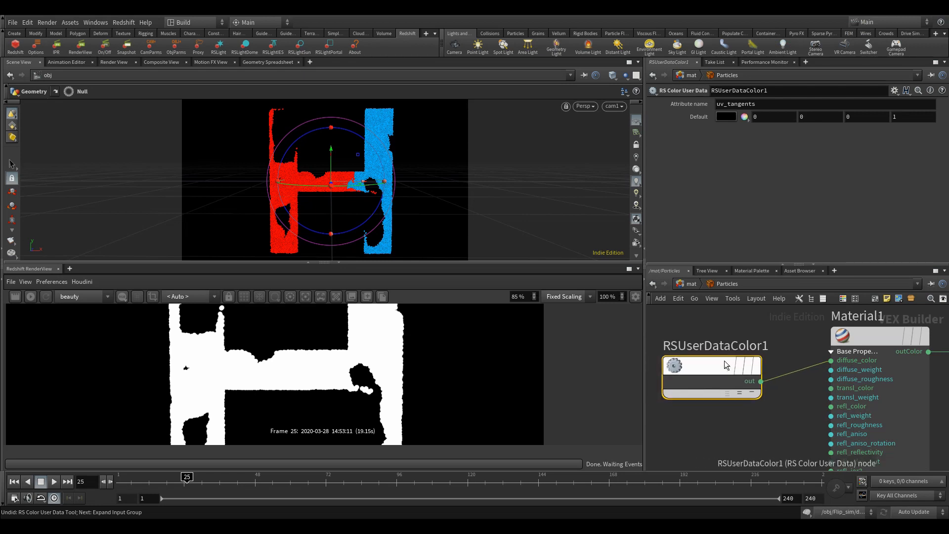
double_click(759, 104)
type("Cd")
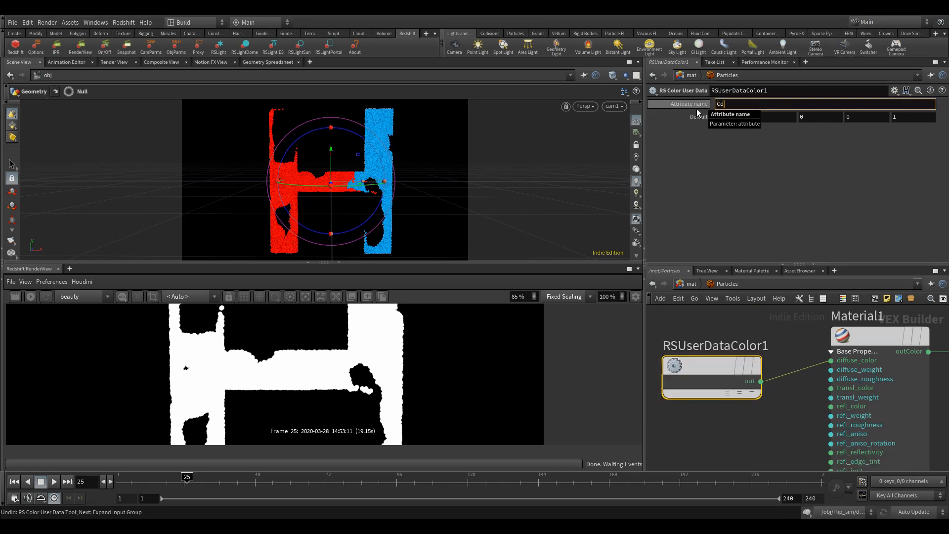
- Confirm Cd as the attribute name and start the interactive Redshift render
key("Return")
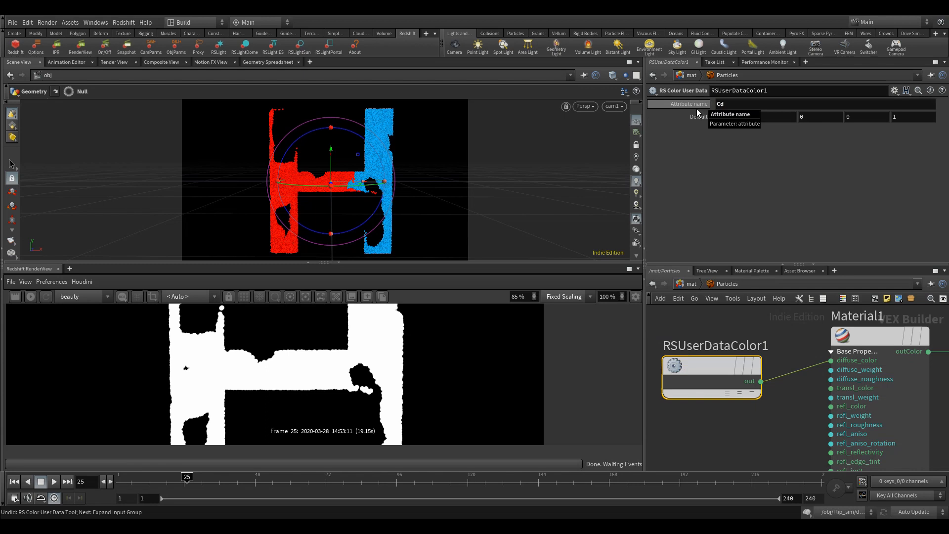
left_click(27, 297)
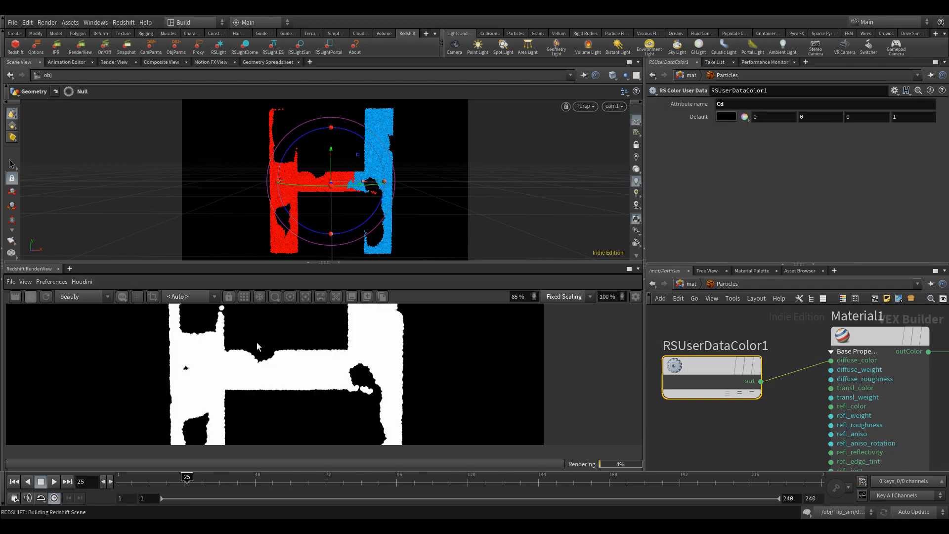
scroll(256, 342, "down", 1)
- Return to the object level and assign the /mat/Particles material to Flip_sim
left_click(688, 284)
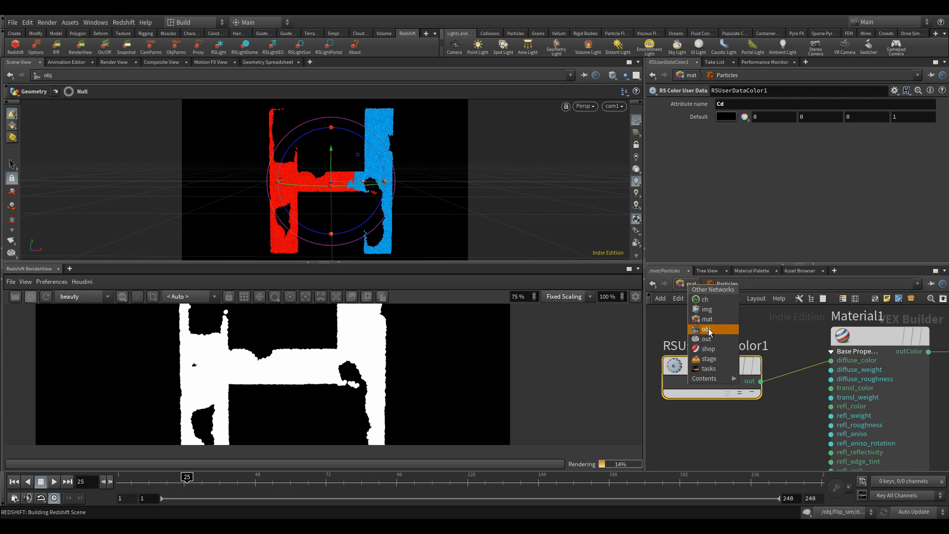
left_click(706, 329)
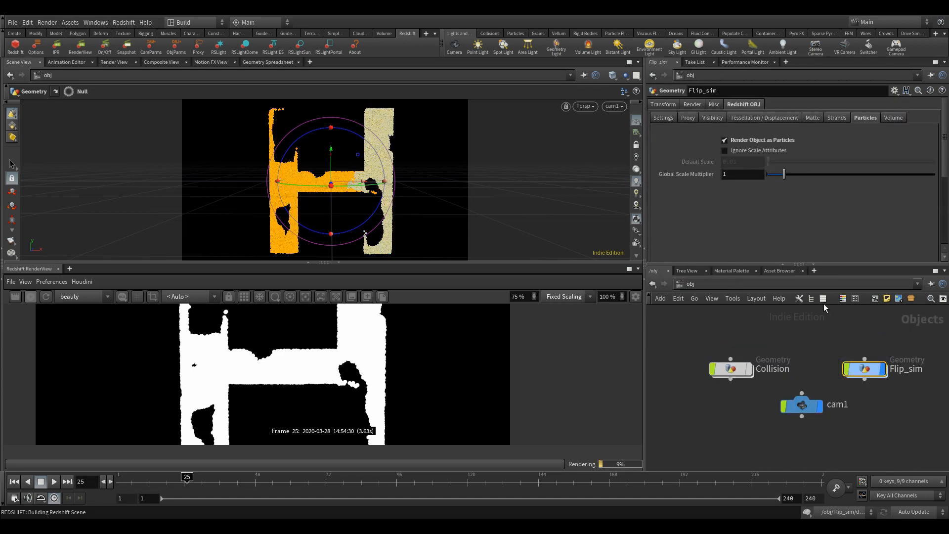
left_click(692, 105)
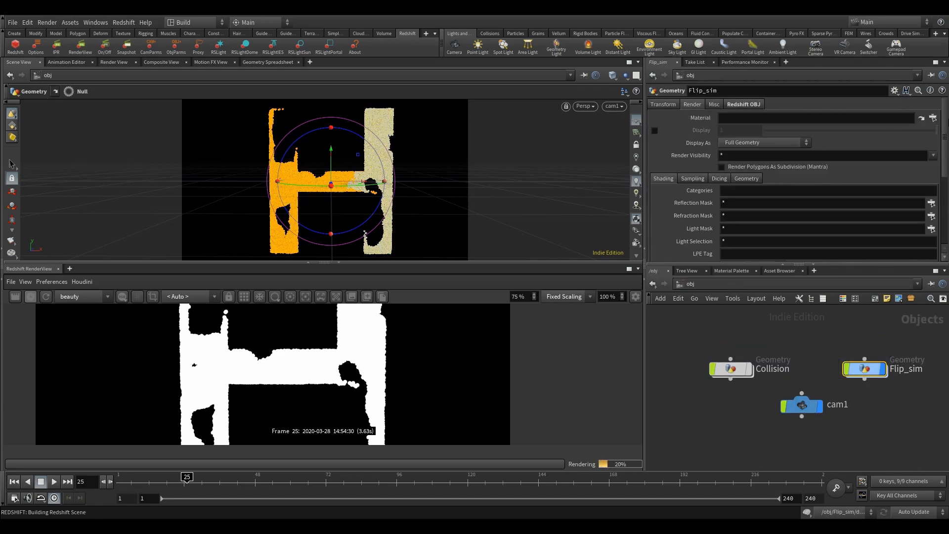
left_click(932, 117)
left_click(863, 67)
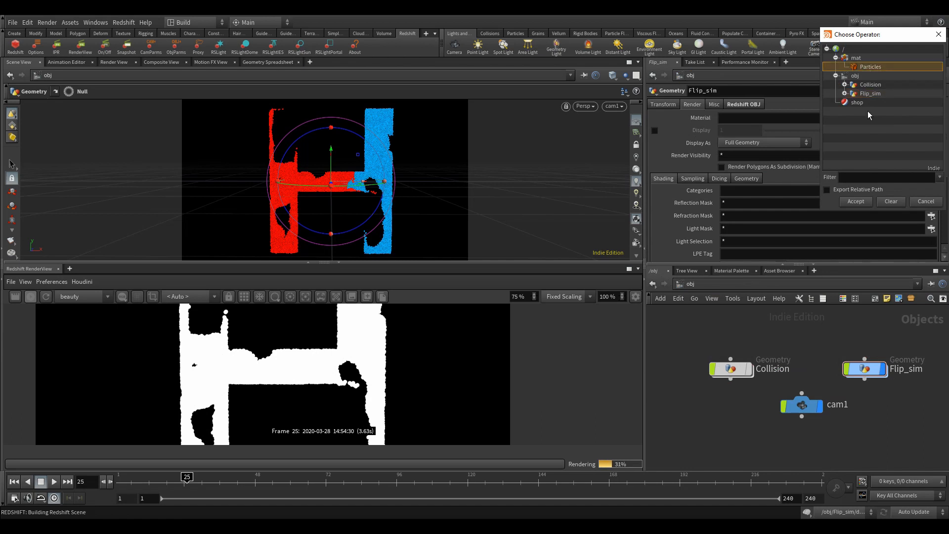
left_click(850, 202)
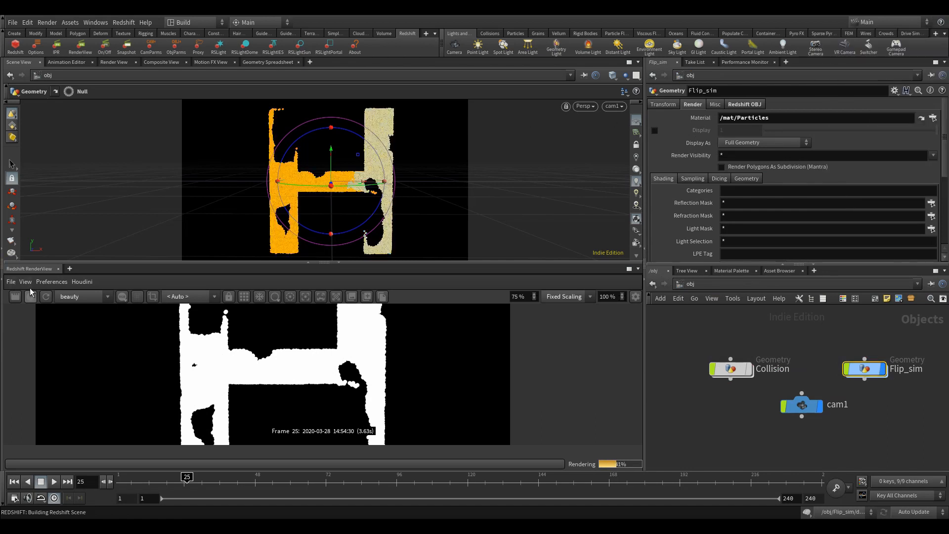
- Refresh the Redshift render and inspect the particle colors where the two fluids meet
left_click(46, 297)
scroll(325, 373, "down", 5)
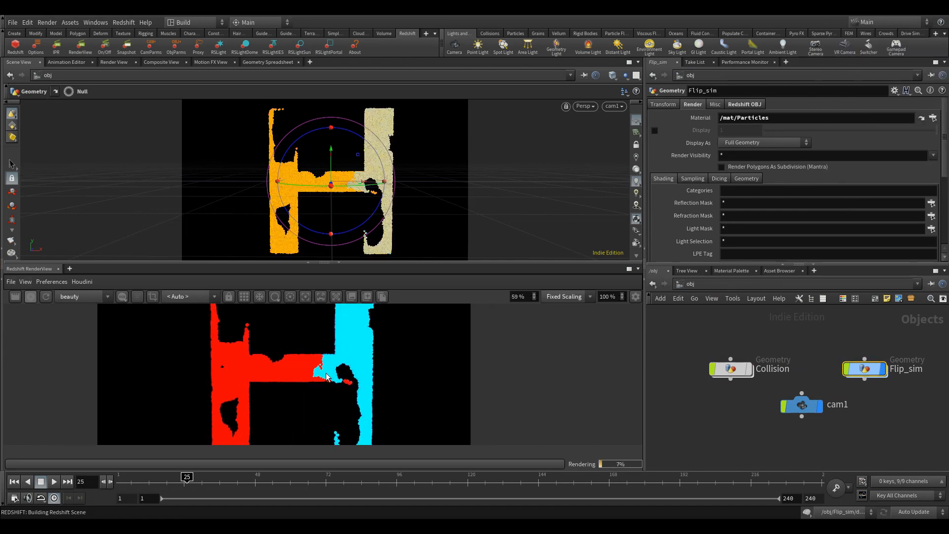
scroll(326, 371, "up", 5)
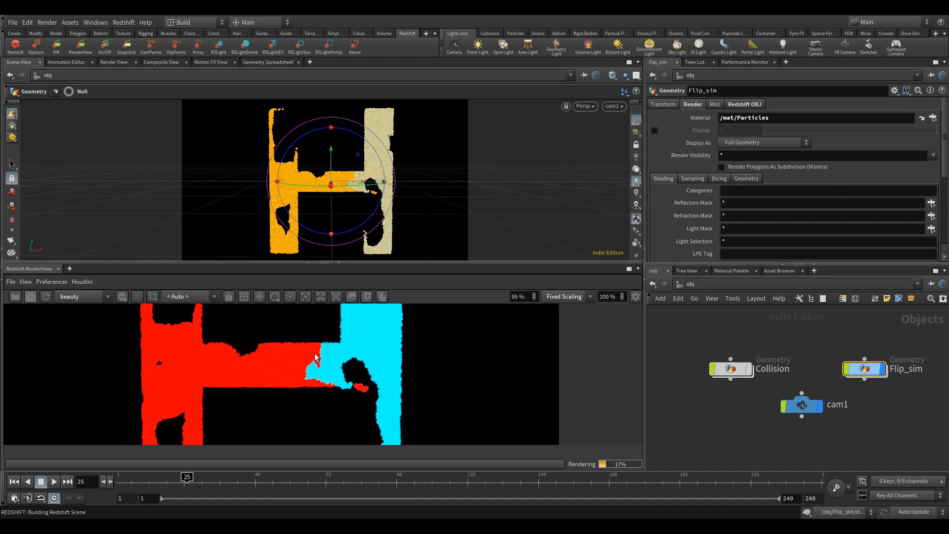
scroll(317, 357, "up", 1)
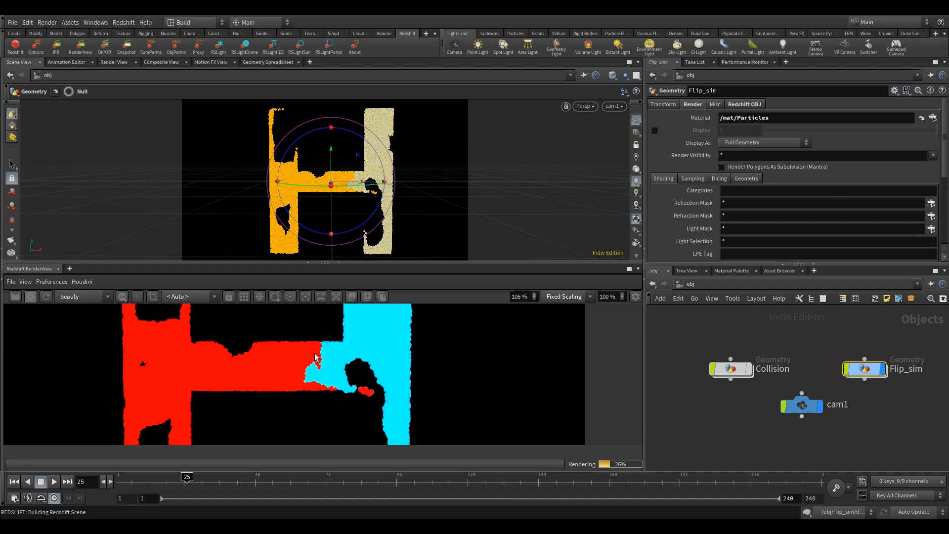
- Inside Flip_sim, add a Point VOP below OUT_Particle_rendering and wire the null's output into its first input
double_click(864, 369)
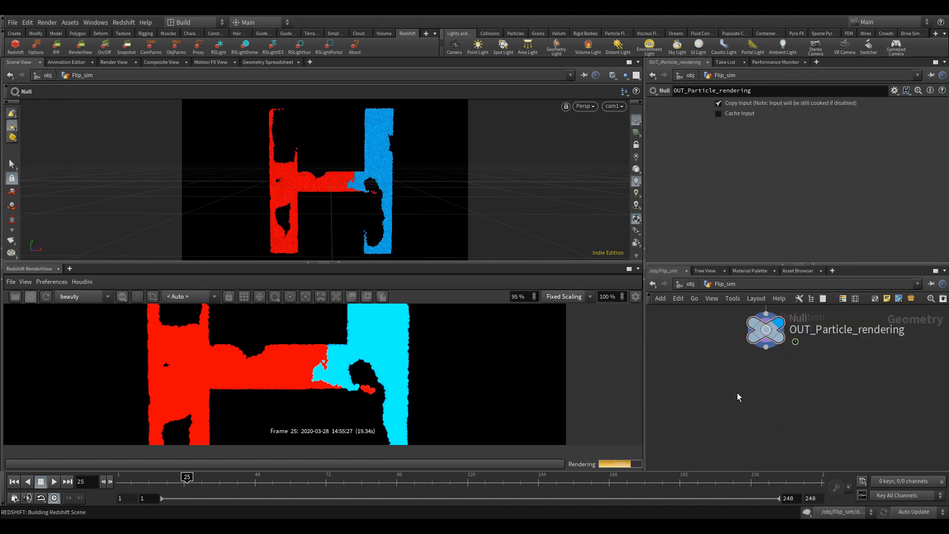
key("Tab")
type("vopp")
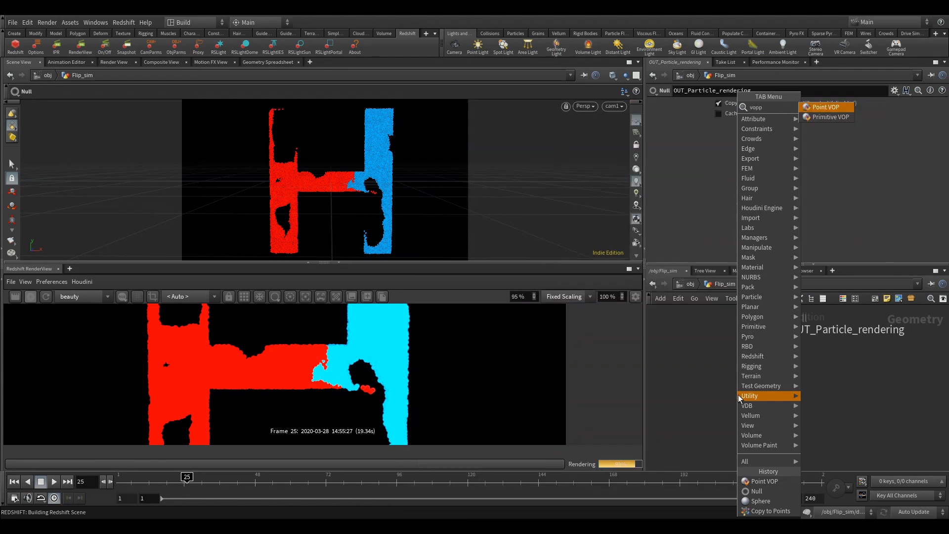
key("Return")
left_click(763, 404)
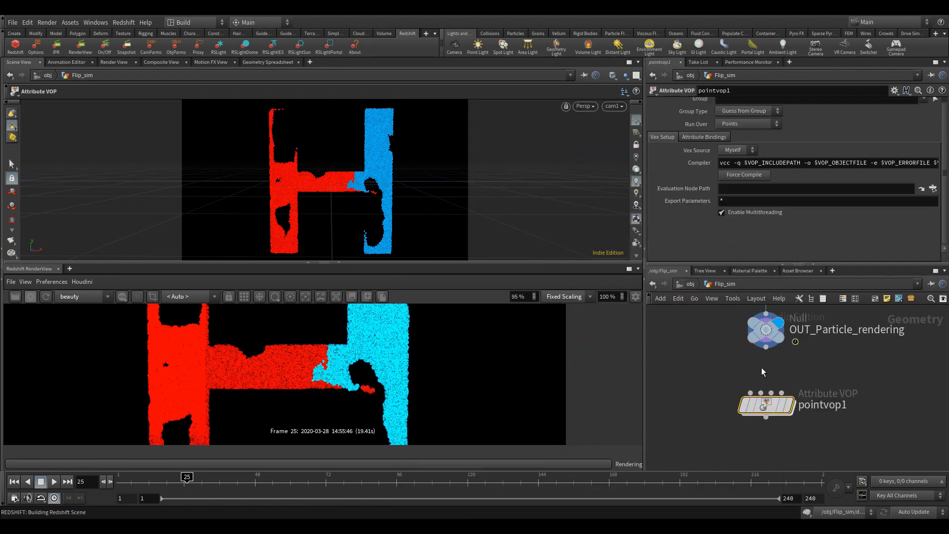
left_click(765, 348)
left_click(750, 395)
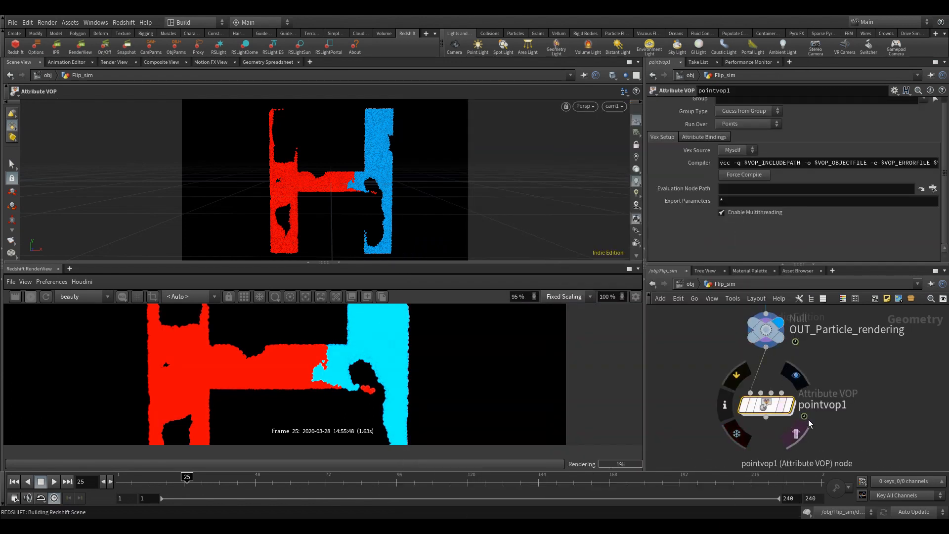
scroll(751, 404, "up", 3)
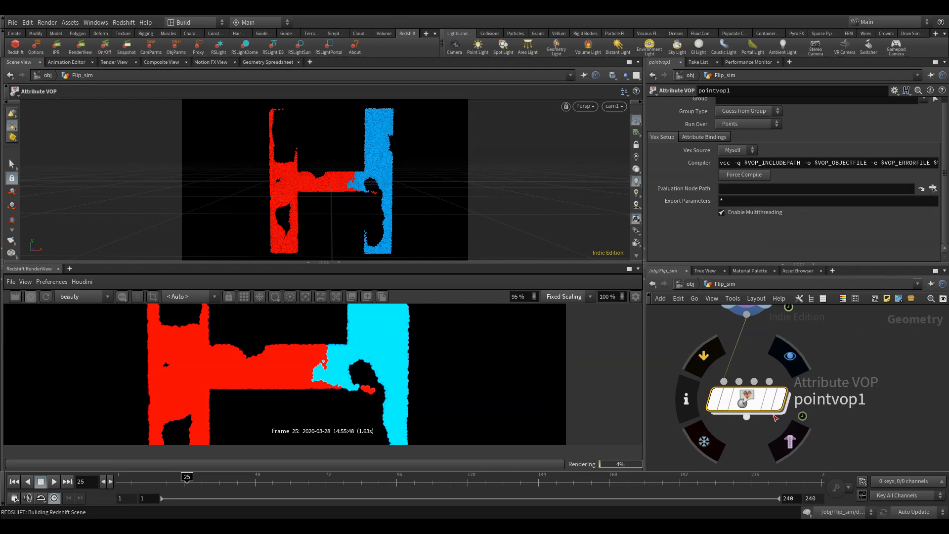
- Go inside pointvop1 and add an Anti-Aliased Noise node beside the global parameters node
double_click(750, 403)
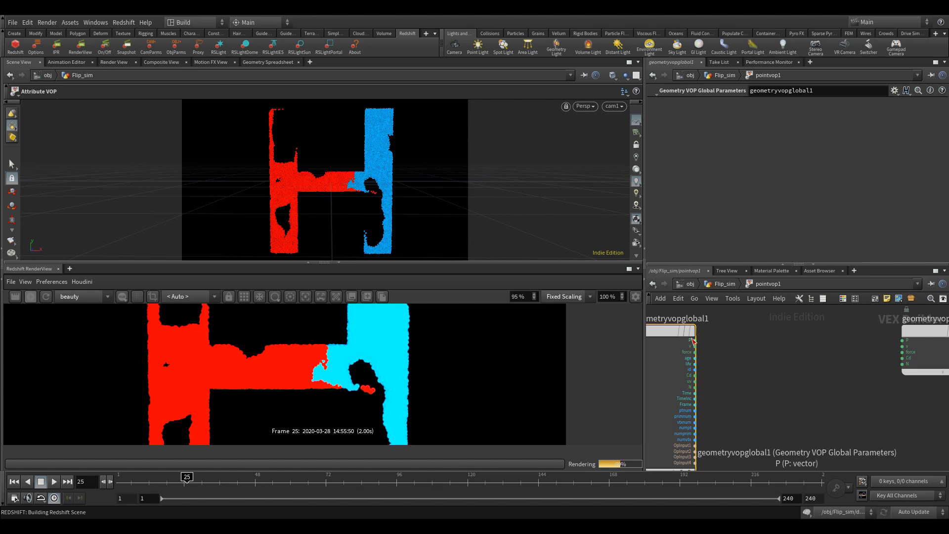
key("Tab")
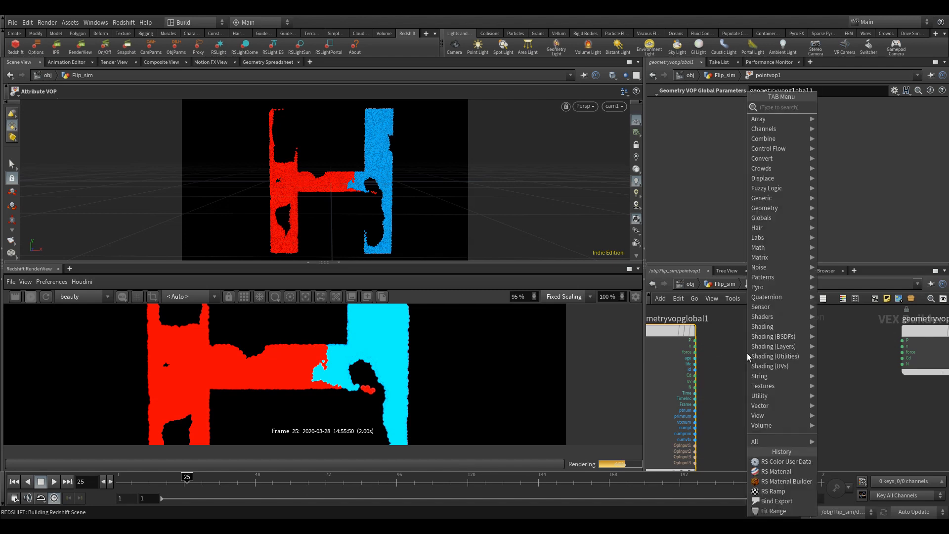
type("aan")
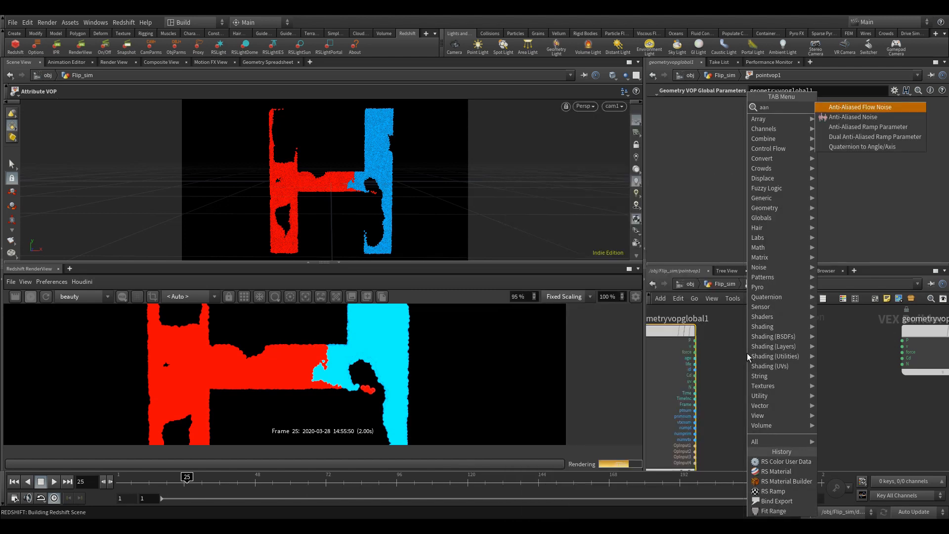
key("Down")
key("Return")
left_click(747, 353)
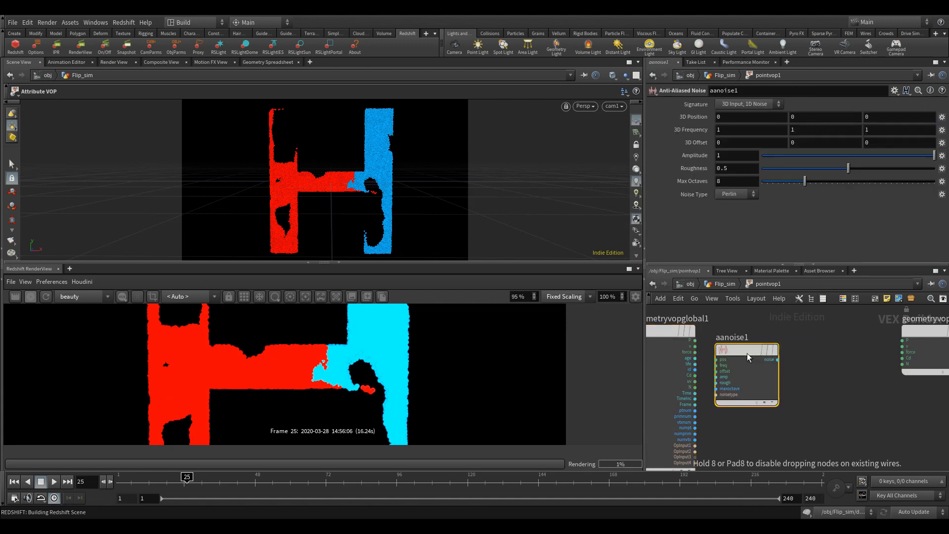
left_click_drag(746, 353, 770, 345)
- Connect the global P output to the noise node's pos input and align the noise node with the wire
scroll(688, 350, "up", 2)
left_click(695, 340)
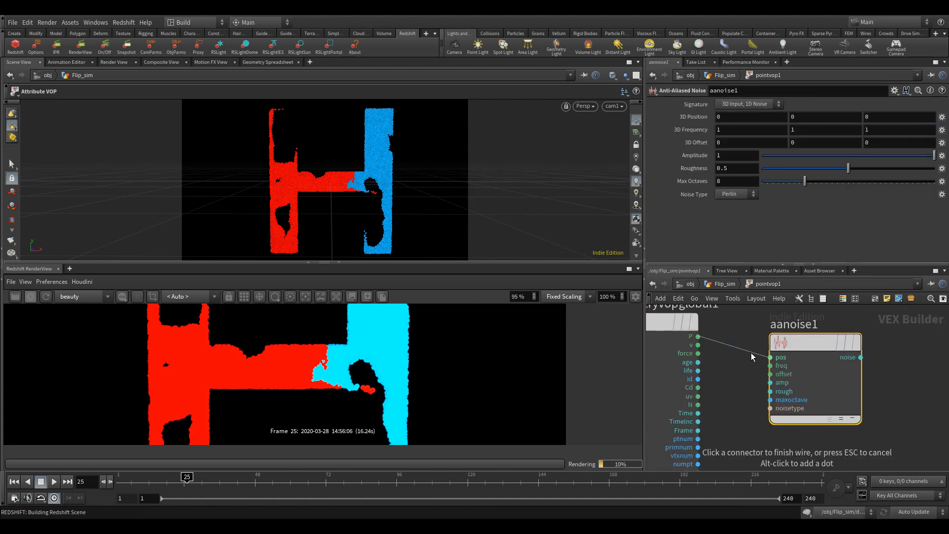
left_click(745, 354)
middle_click_drag(742, 386, 702, 424)
left_click_drag(770, 391, 766, 371)
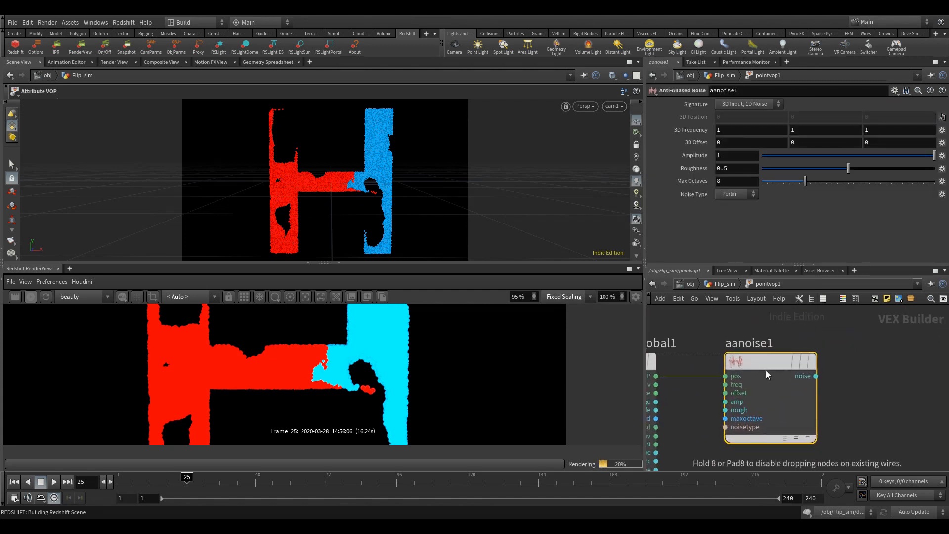
- Connect the noise output to Cd on the geometry output node and stop the interactive render
middle_click_drag(868, 372, 819, 371)
key("Tab")
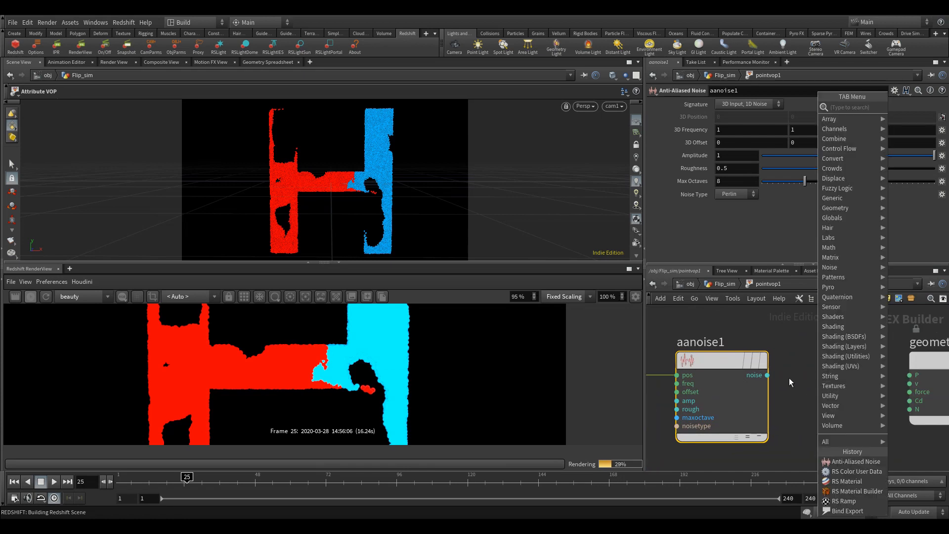
left_click(769, 376)
left_click(768, 376)
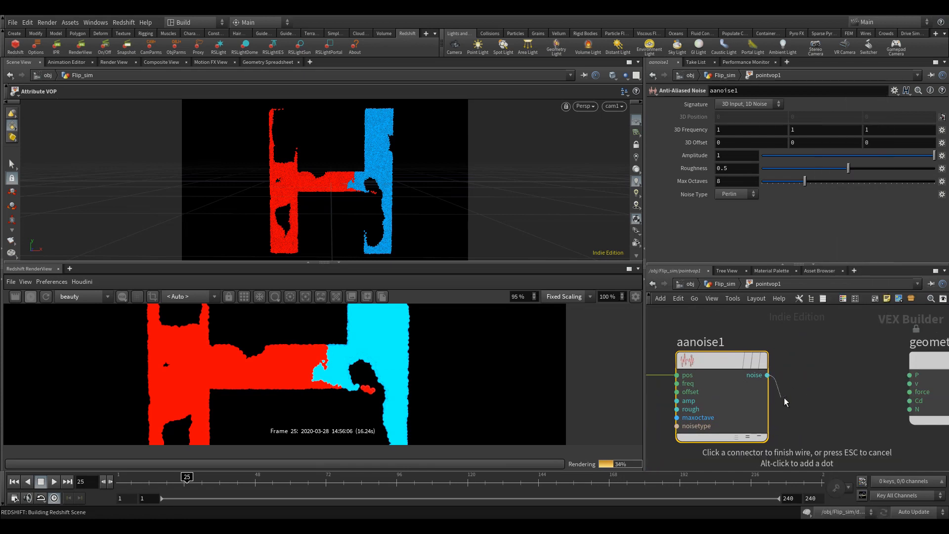
left_click(888, 397)
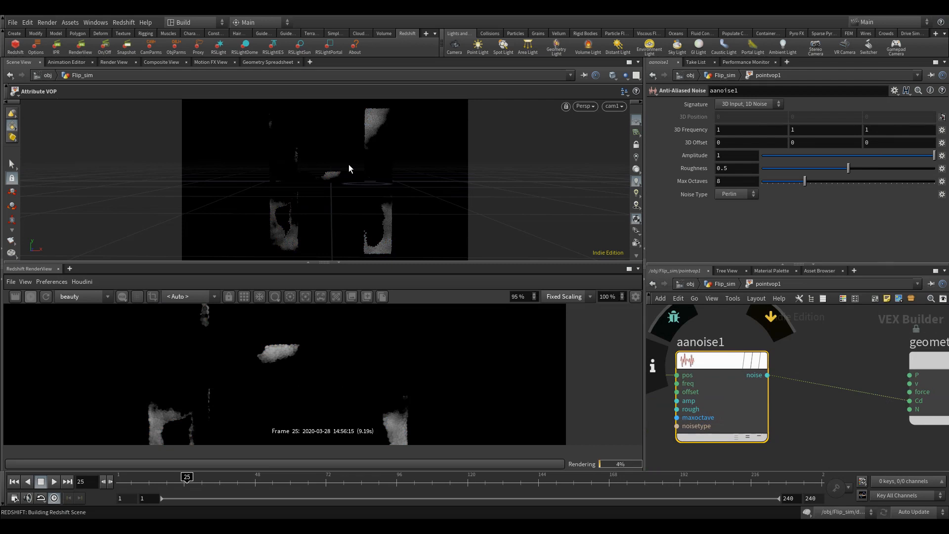
left_click(30, 296)
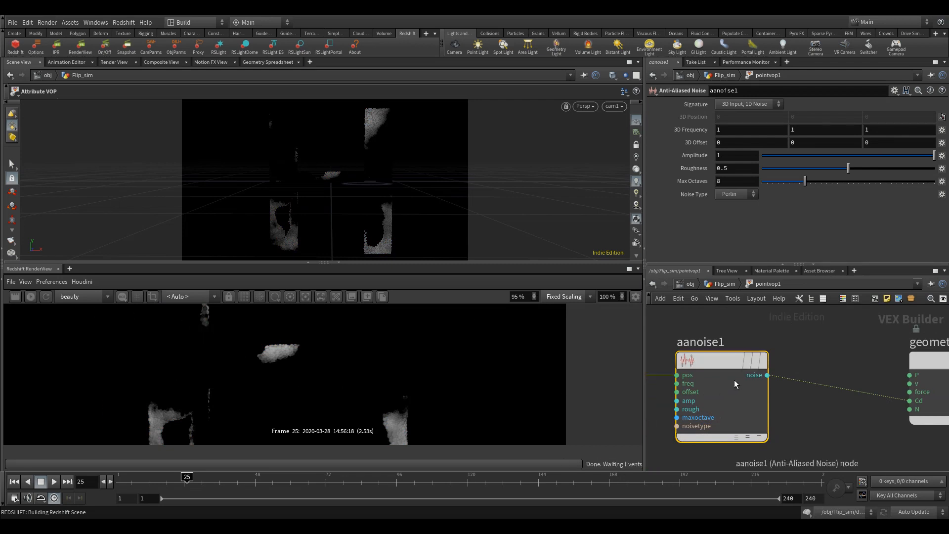
- Move the geometry output node farther away and insert a Fit Range node on the wire between aanoise1 and Cd
scroll(742, 345, "down", 2)
left_click_drag(872, 384, 929, 373)
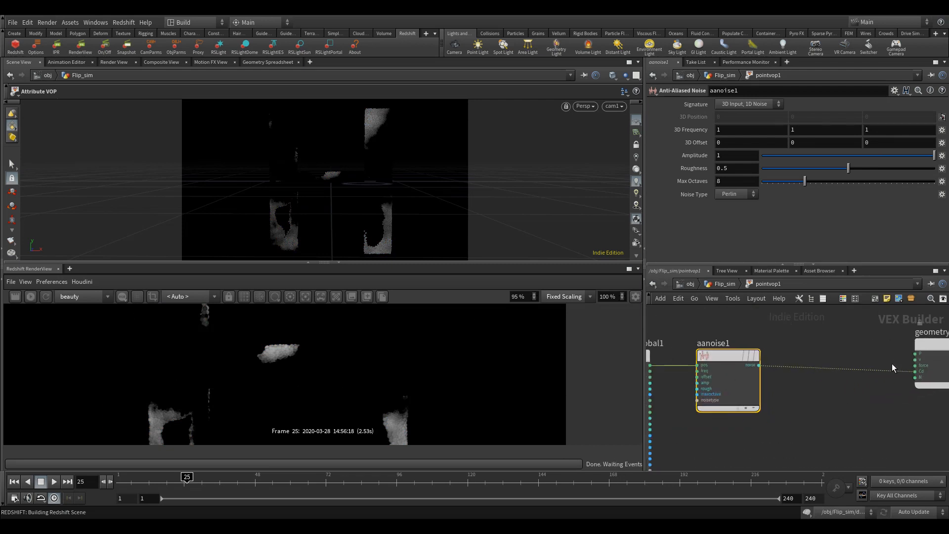
left_click(791, 394)
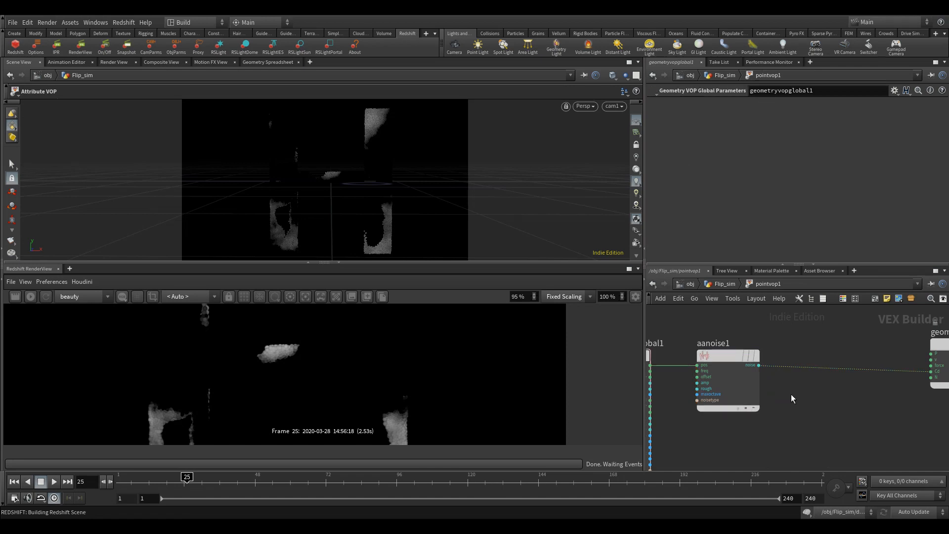
key("Tab")
type("rem")
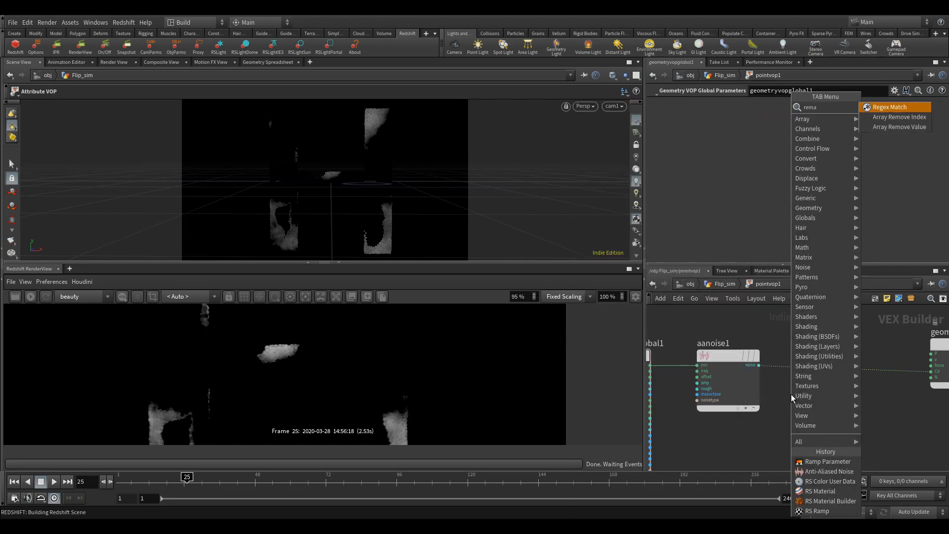
key("BackSpace")
key("BackSpace")
key("BackSpace")
type("range")
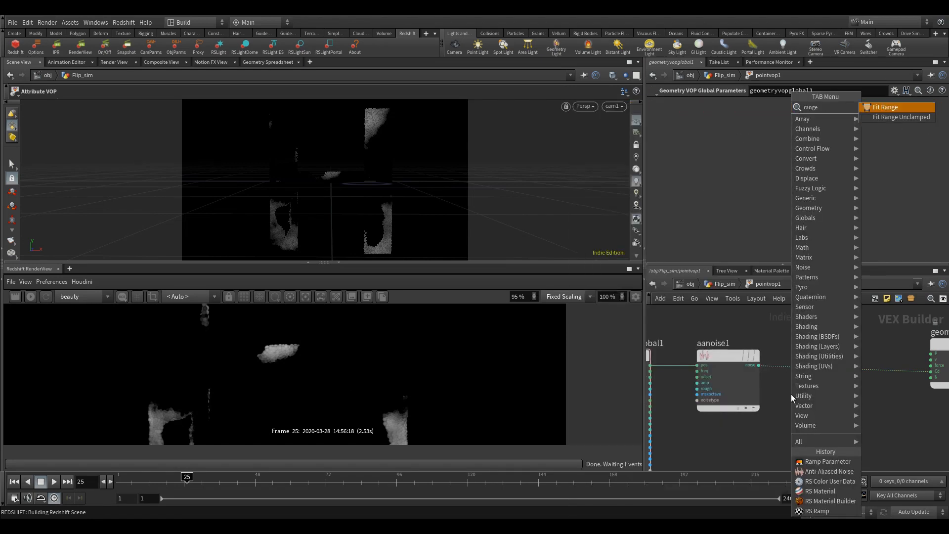
key("Return")
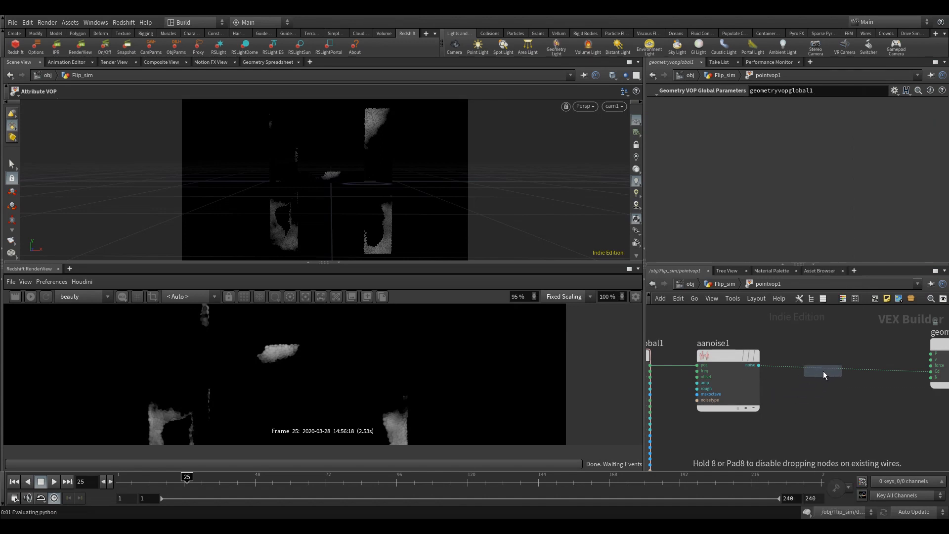
left_click(823, 370)
- Set the Fit Range node's Source Min to -0.5 and enter a new Source Max
left_click_drag(729, 118, 693, 112)
type("-0.")
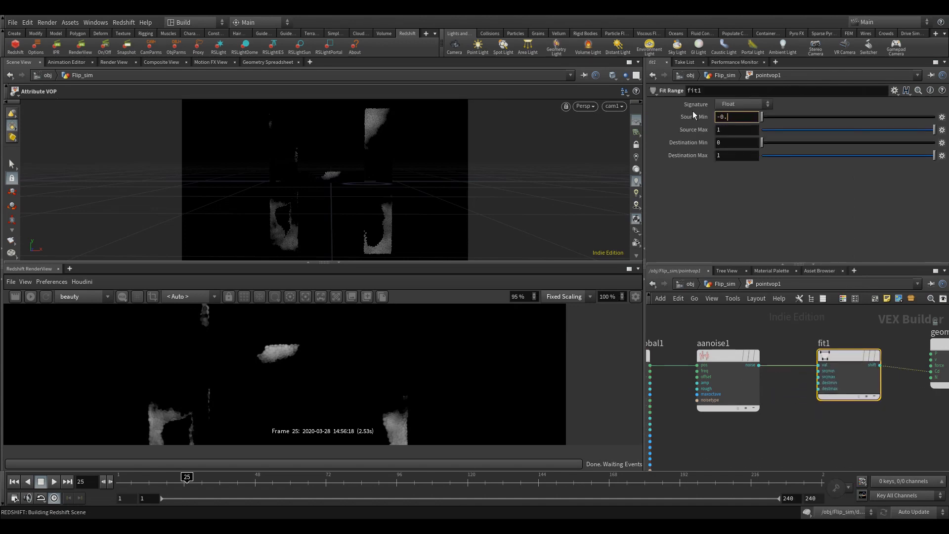
type("5")
key("Tab")
type("0")
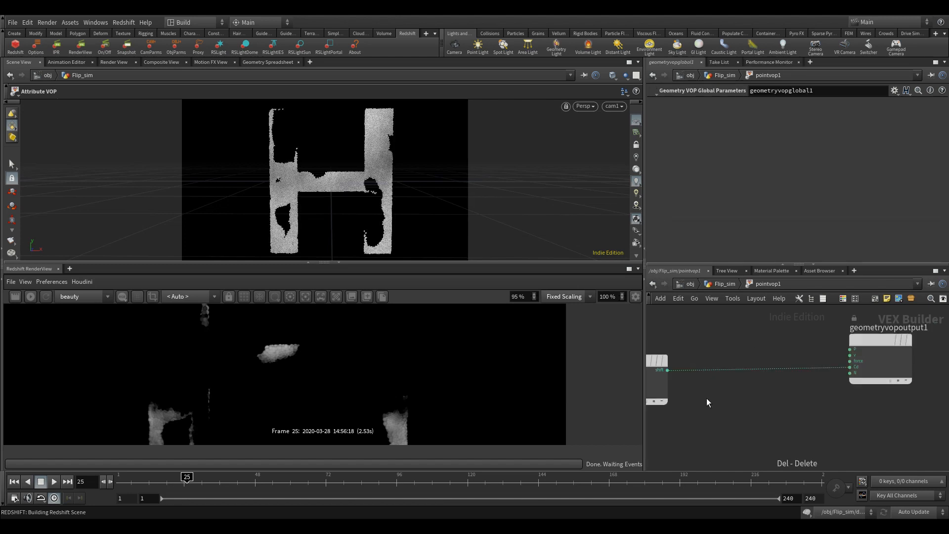
- Insert a Ramp Parameter node on the wire between the Fit Range node and the Cd input
key("Tab")
mouse_move(758, 396)
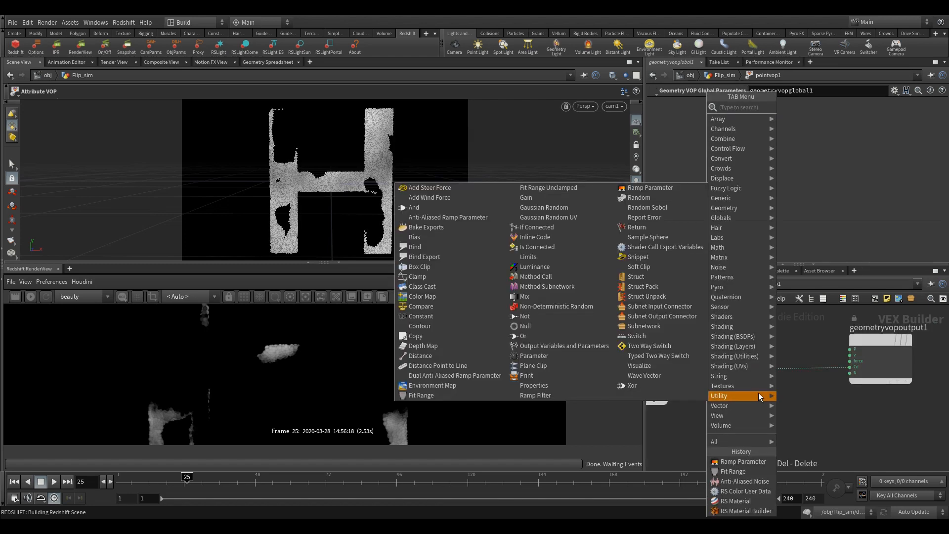
type("ramp")
key("Down")
key("Down")
key("Return")
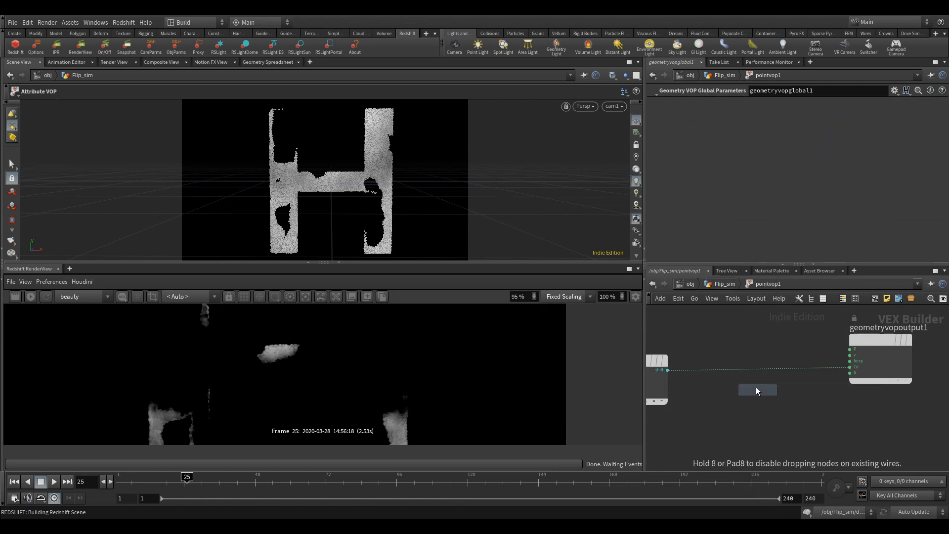
left_click(734, 369)
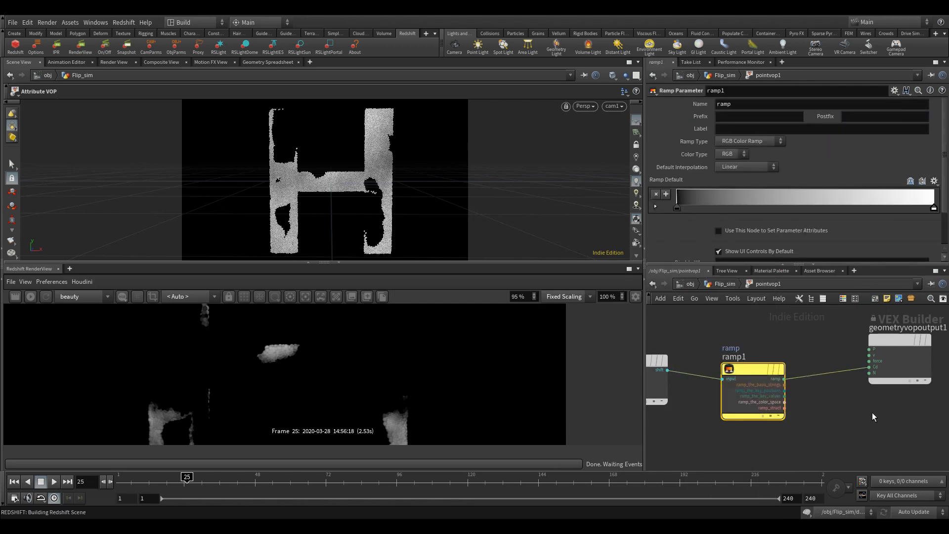
- Insert a second Fit Range node on the wire between ramp1 and the geometry output's Cd input
key("Tab")
type("range")
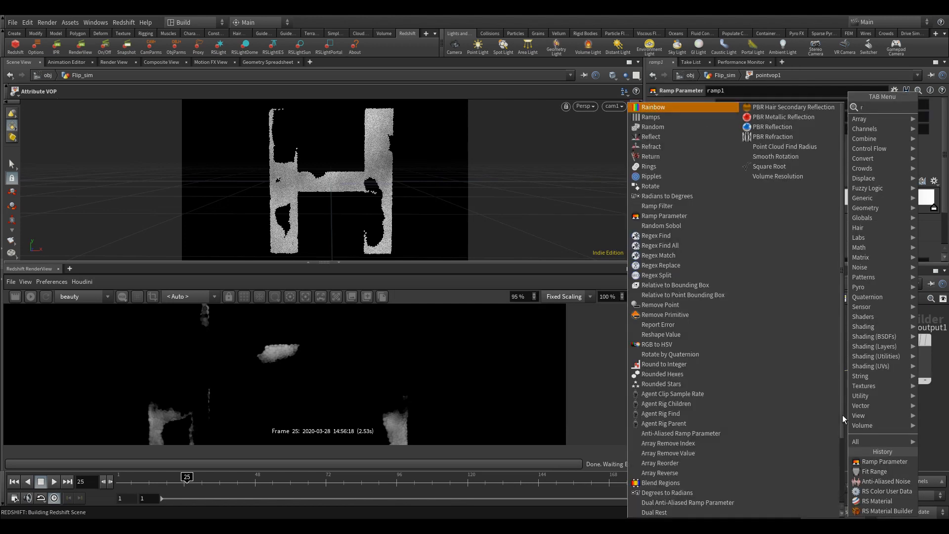
key("Return")
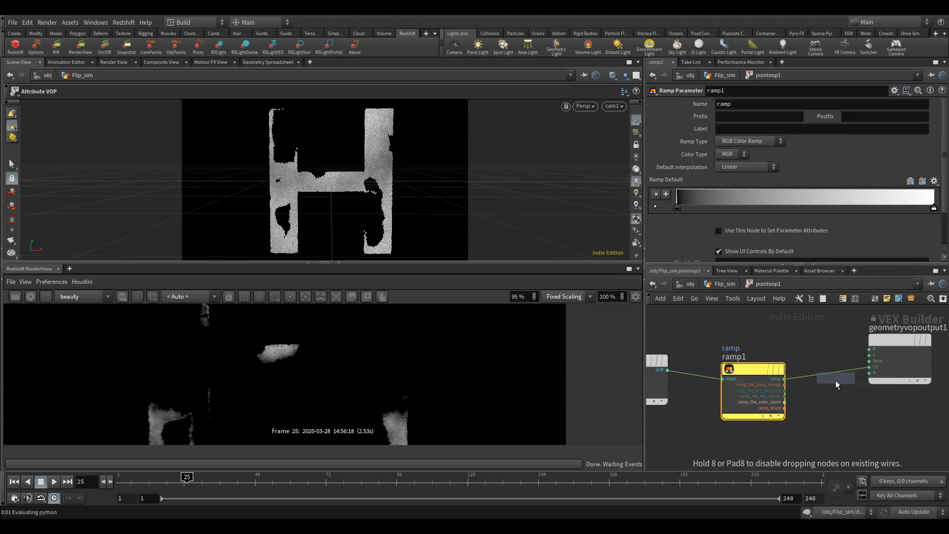
left_click(832, 369)
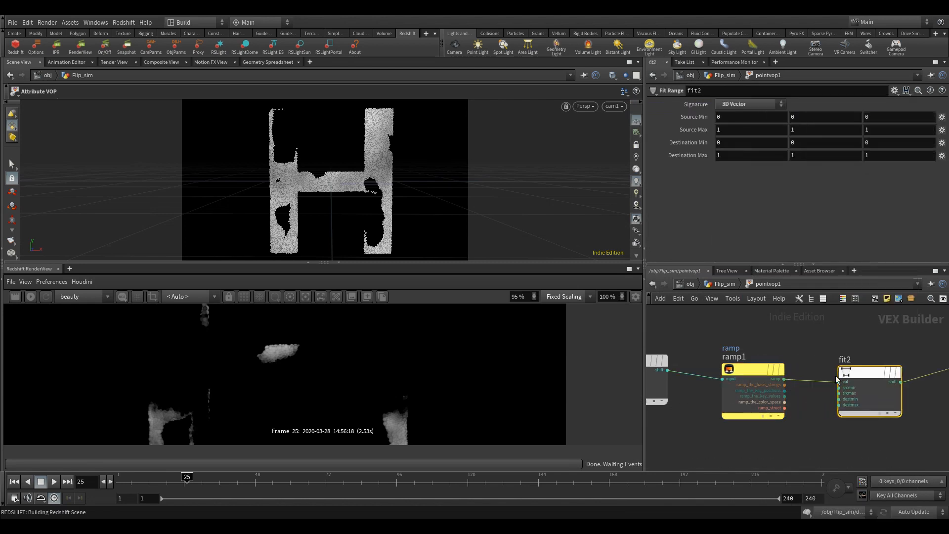
key("f")
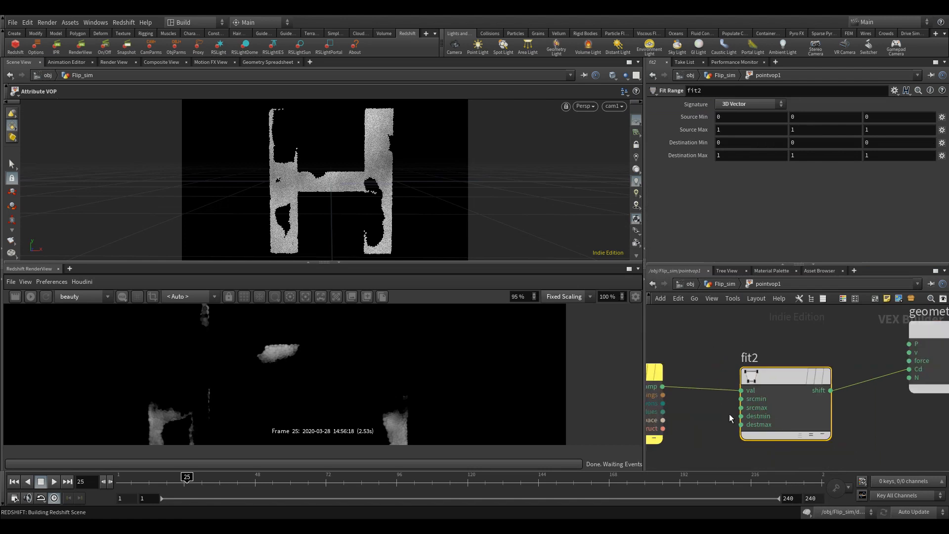
- Promote the destmin and destmax inputs of fit2 to parameters
scroll(729, 414, "down", 3)
scroll(756, 443, "up", 3)
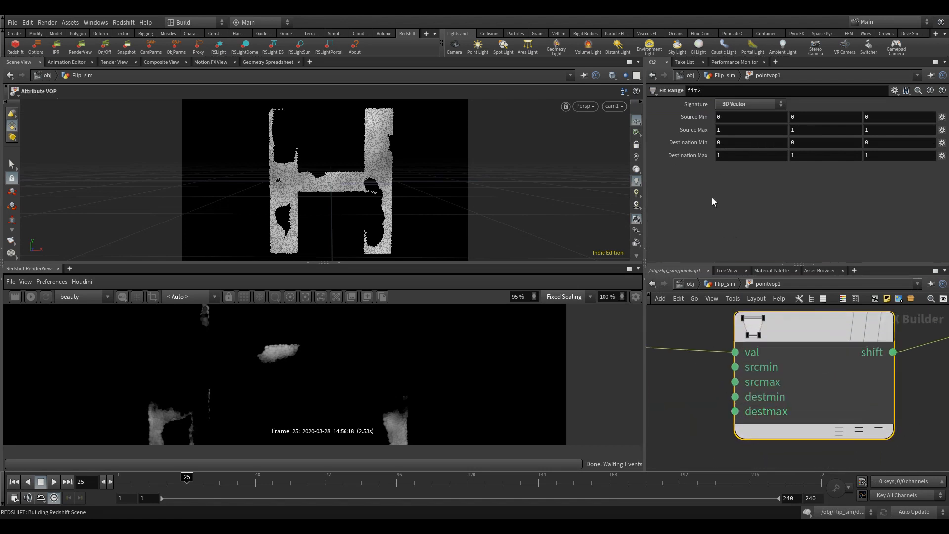
right_click(735, 397)
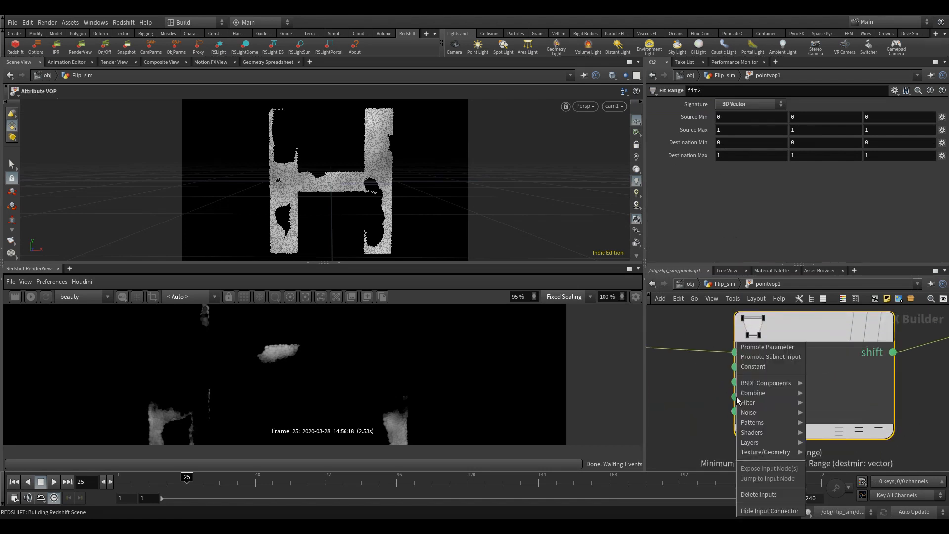
left_click(757, 345)
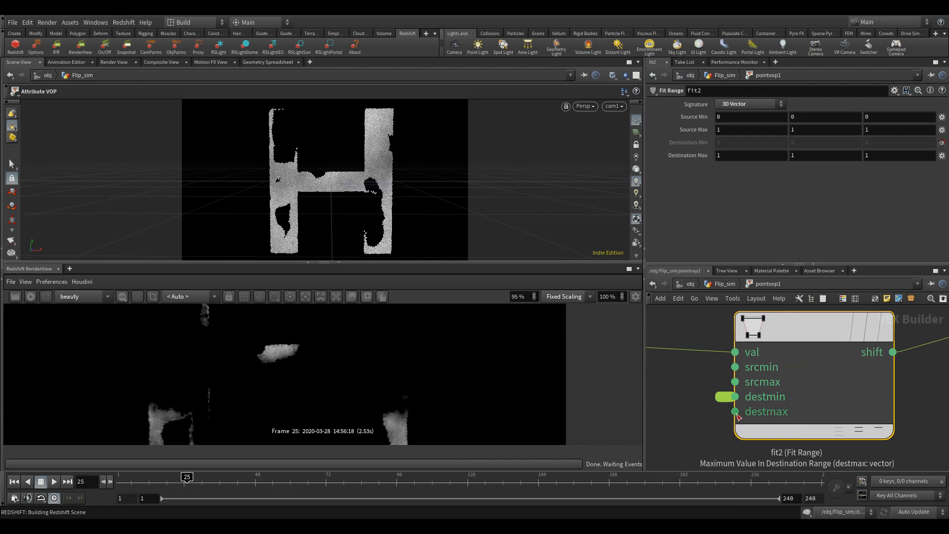
right_click(736, 411)
left_click(761, 346)
scroll(758, 429, "down", 3)
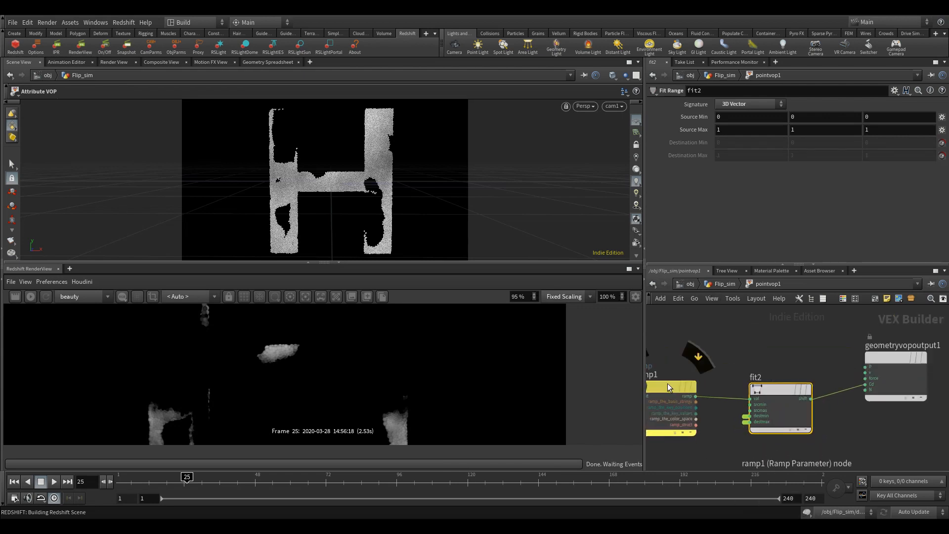
- Change the Ramp Type of ramp1 to Spline Ramp (float)
middle_click_drag(667, 384, 771, 365)
left_click(769, 365)
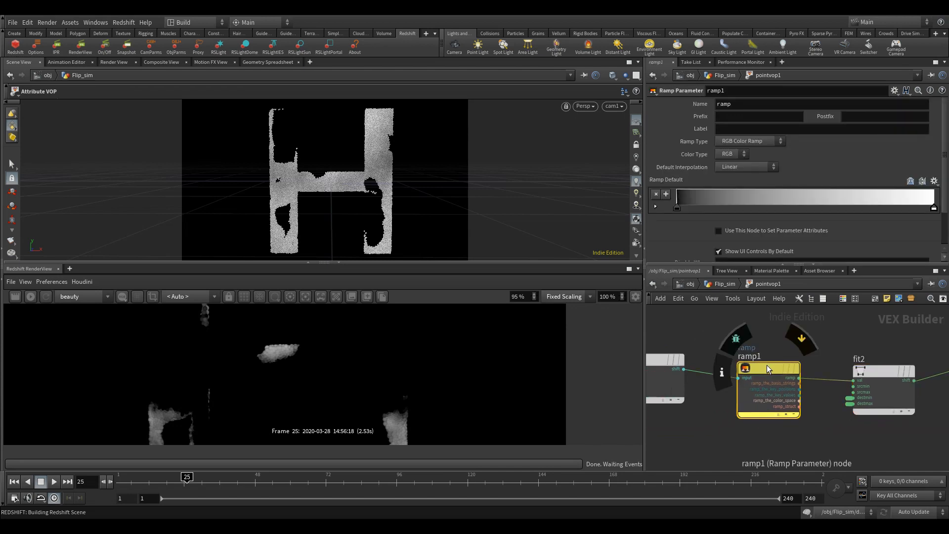
left_click(735, 142)
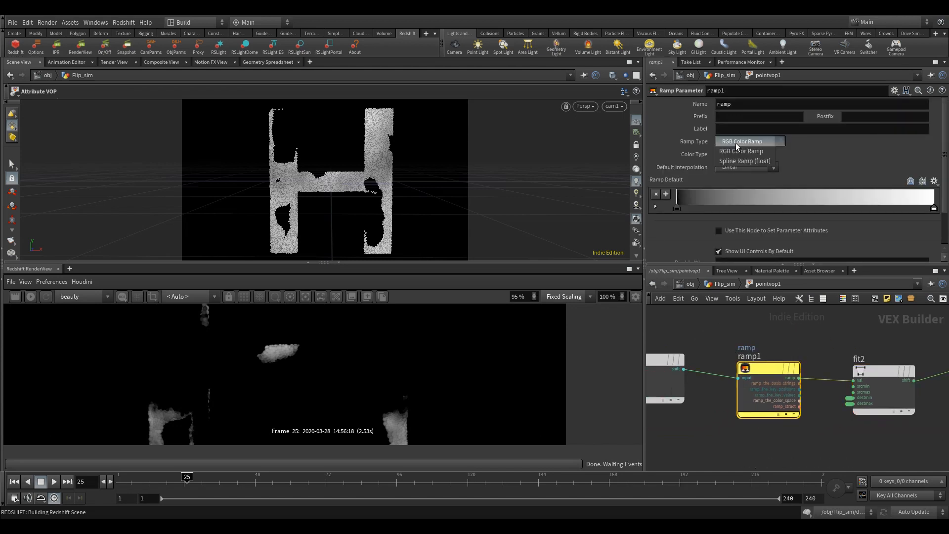
left_click(737, 152)
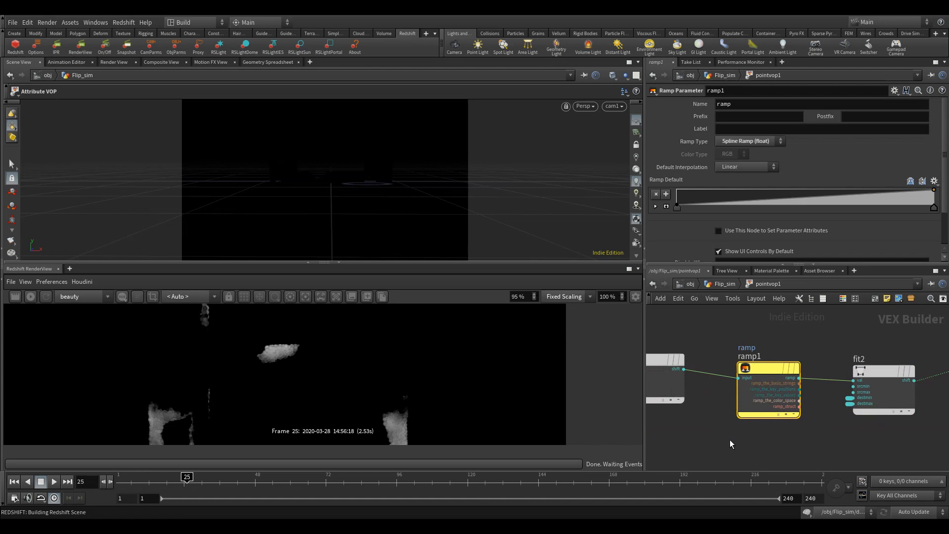
- Move the geometry output node farther away, add a Bind node beside fit2 and set its attribute name to pscale
middle_click_drag(760, 329, 675, 354)
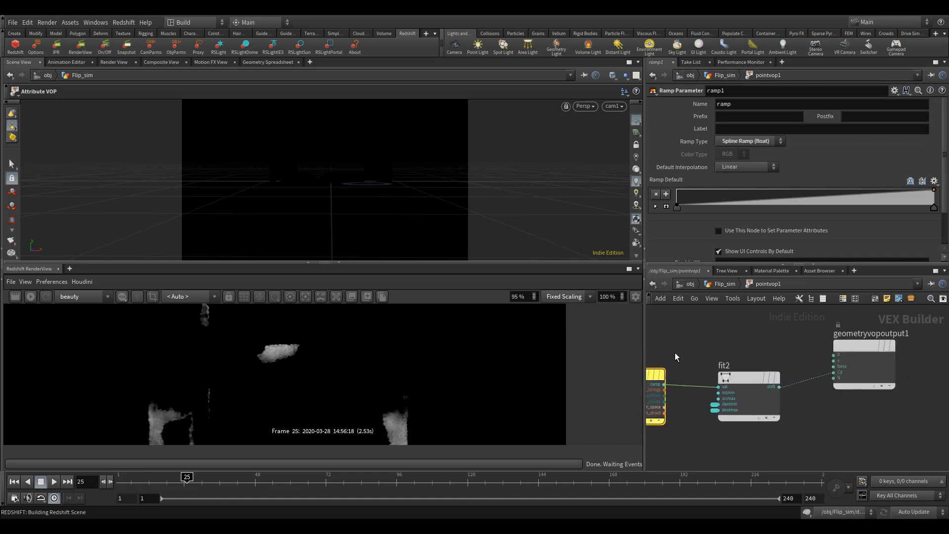
scroll(837, 400, "up", 1)
left_click_drag(856, 366, 920, 350)
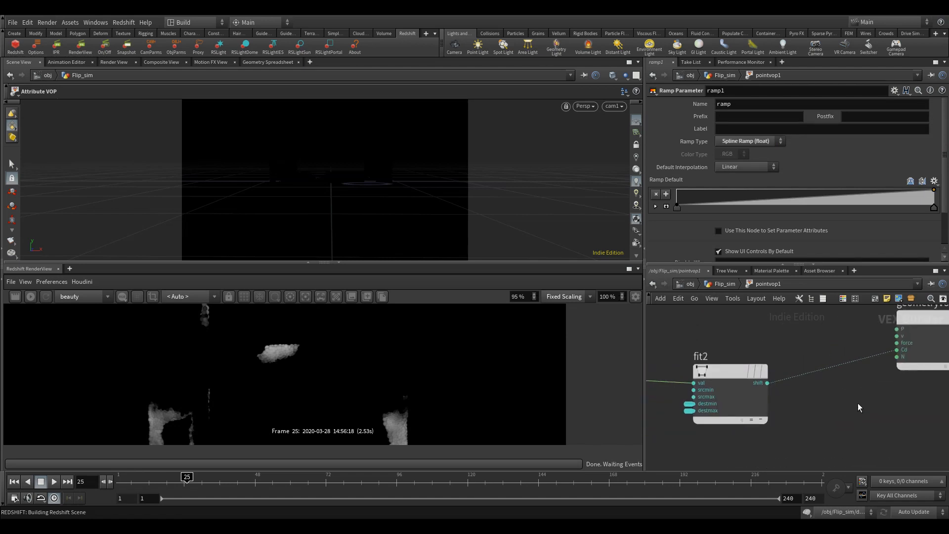
key("Tab")
type("bind")
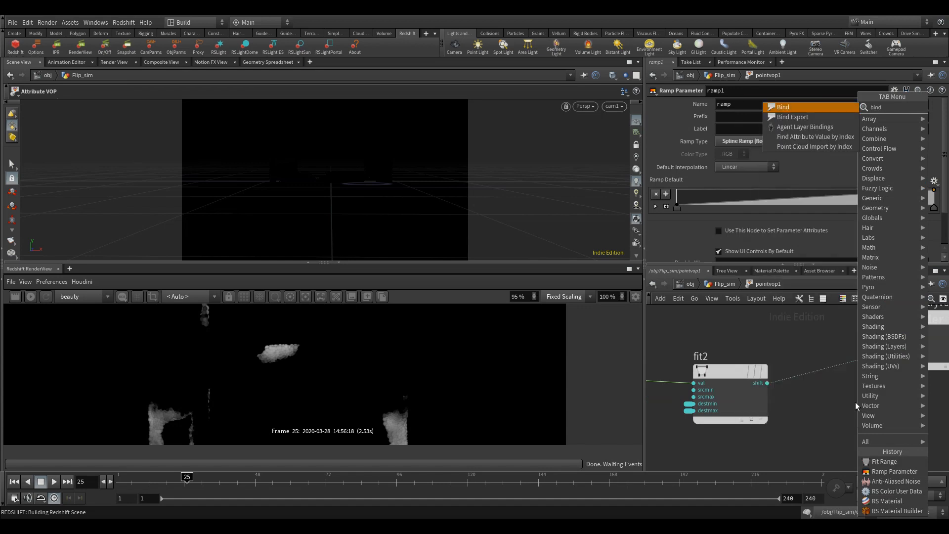
key("Down")
key("Return")
left_click(855, 402)
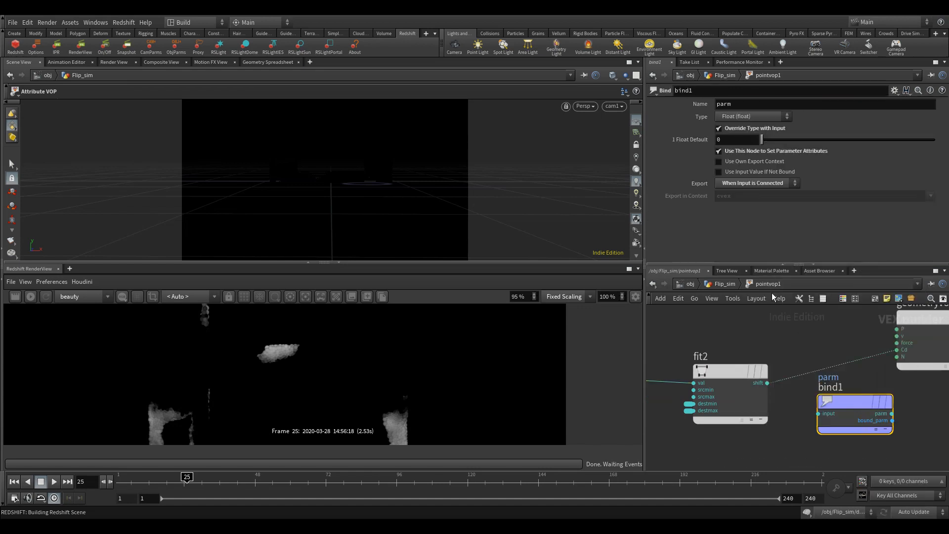
double_click(740, 107)
type("pscale")
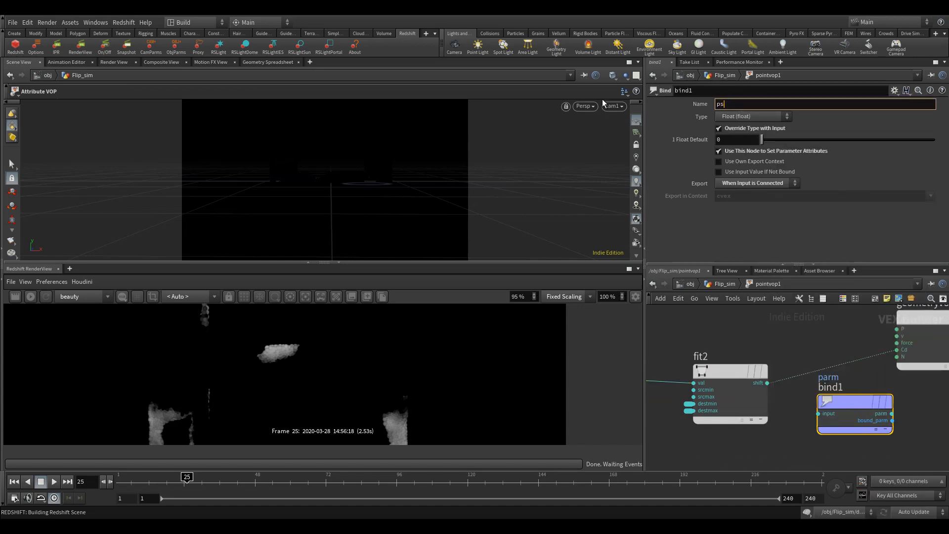
key("Return")
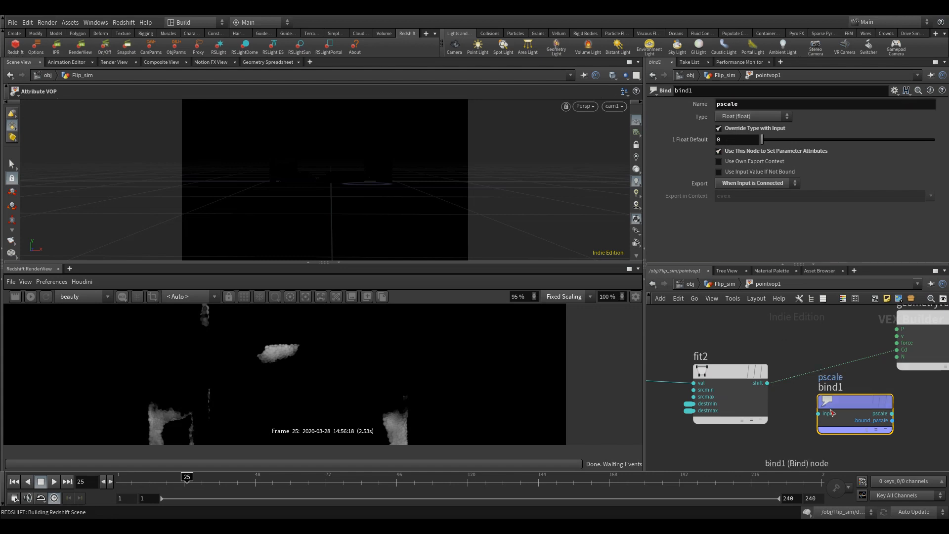
- Reroute the shift output of fit2 from Cd to the input of the pscale Bind node
left_click_drag(831, 411, 873, 405)
scroll(825, 379, "up", 3)
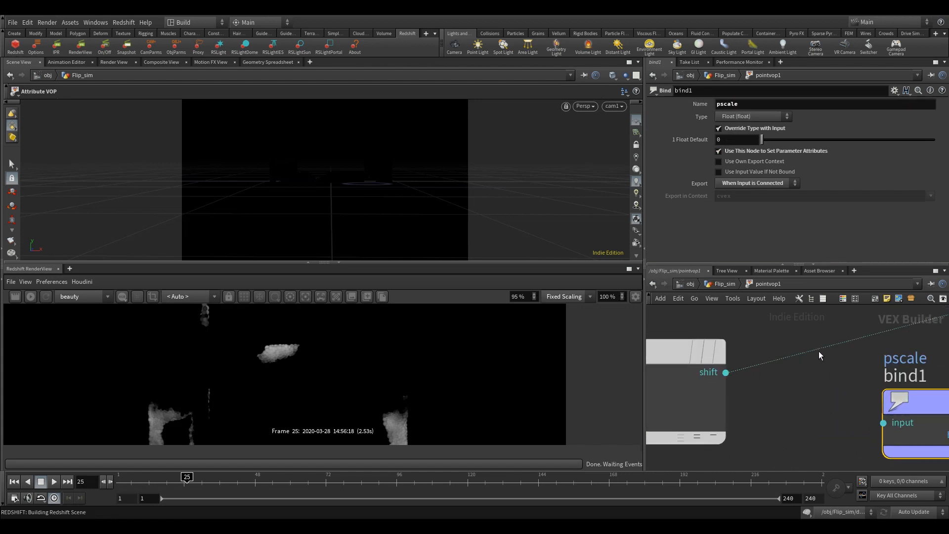
left_click_drag(818, 348, 825, 391)
scroll(768, 366, "down", 3)
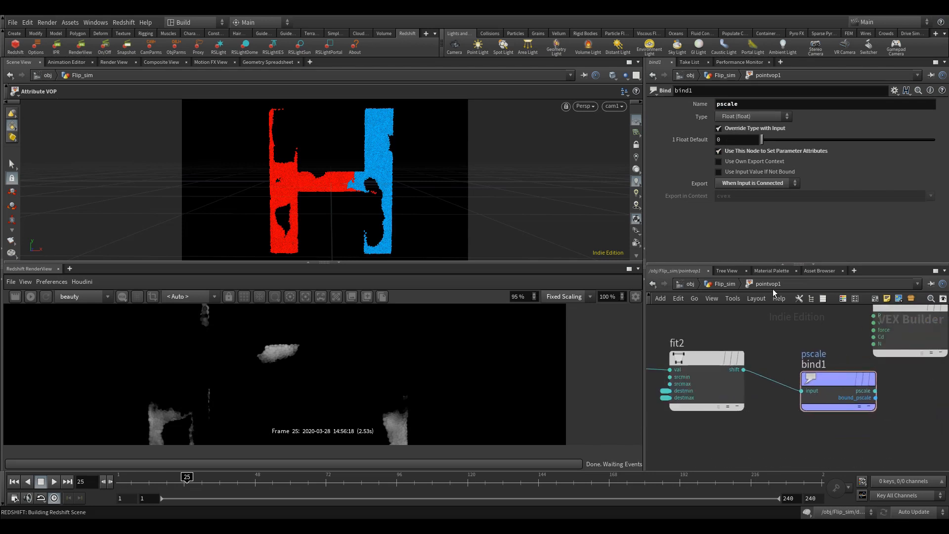
- Return to the Flip_sim network and raise the end point of pointvop1's ramp to a value of 1
left_click(727, 286)
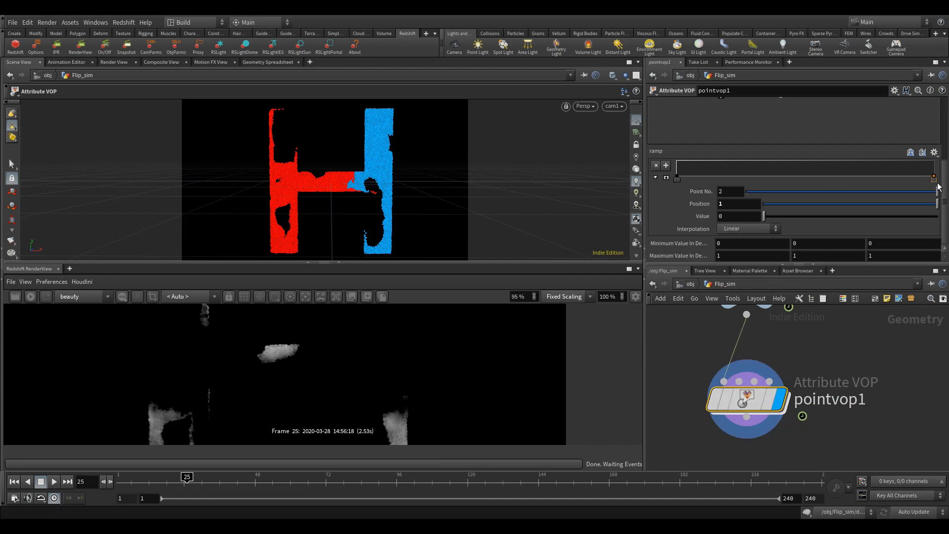
left_click_drag(935, 180, 933, 161)
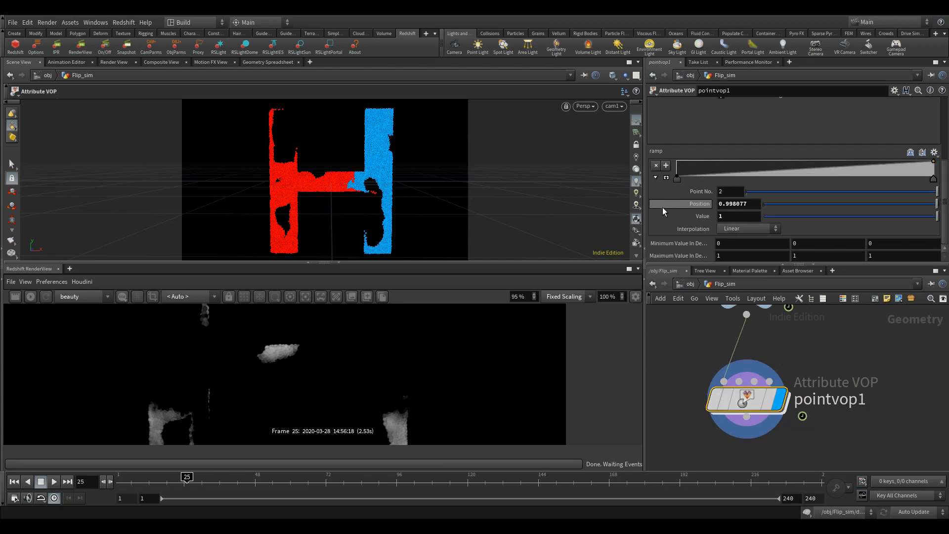
- Add a Copy to Points node below pointvop1 and connect pointvop1 to its target points input
middle_click_drag(843, 432, 837, 365)
scroll(839, 369, "down", 2)
key("Tab")
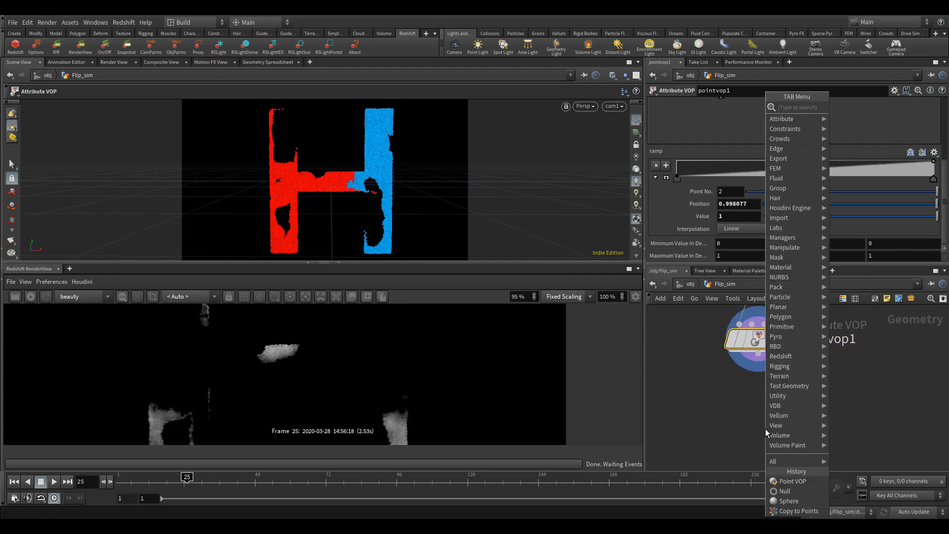
type("copy")
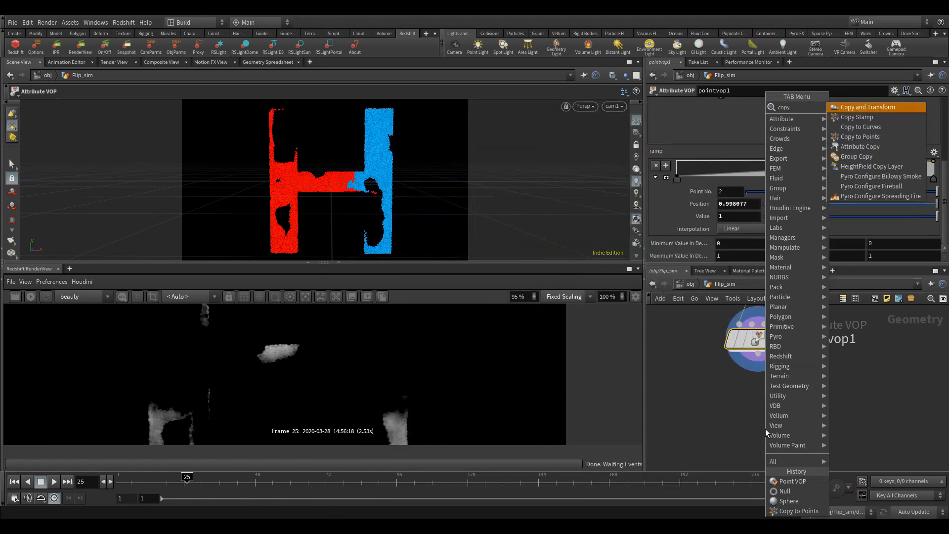
key("Down")
key("Down")
key("Down")
key("Return")
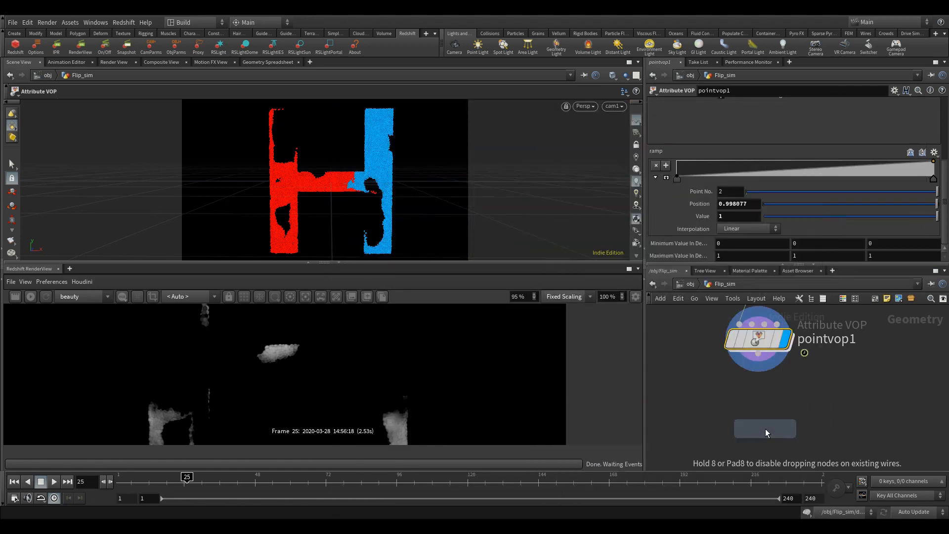
left_click(766, 428)
left_click_drag(757, 355, 778, 405)
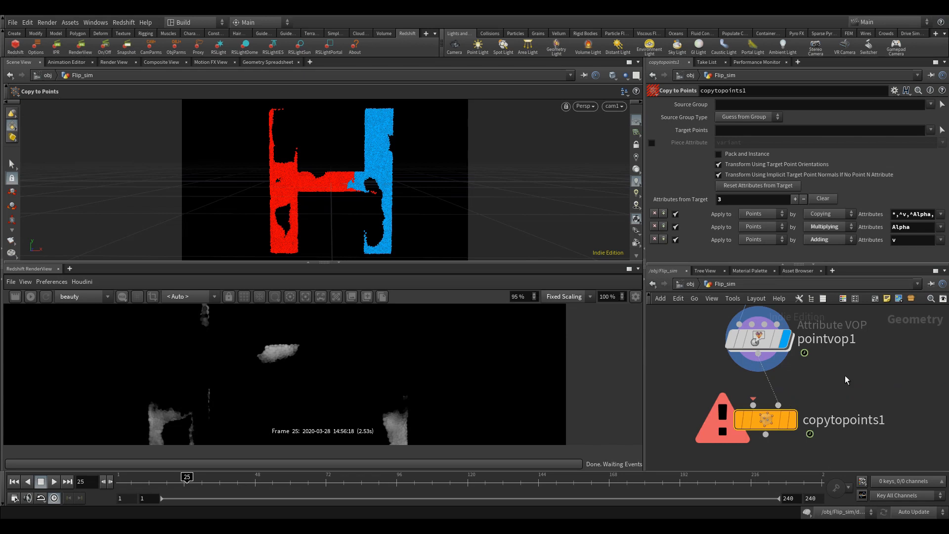
- Add a Sphere node, connect it to the first input of copytopoints1 and display the copied result
key("Tab")
type("sphere")
key("Return")
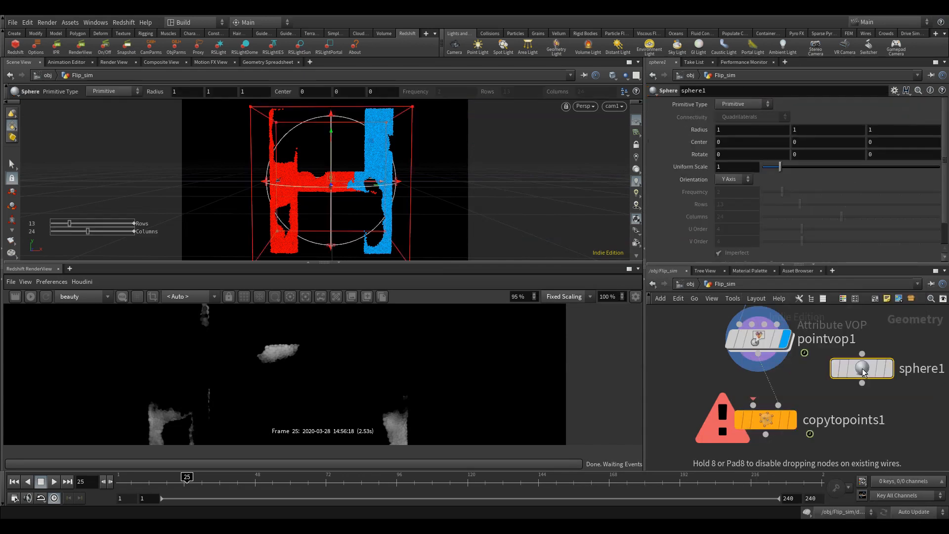
left_click(864, 371)
left_click_drag(862, 383, 753, 406)
key("r")
left_click(768, 422)
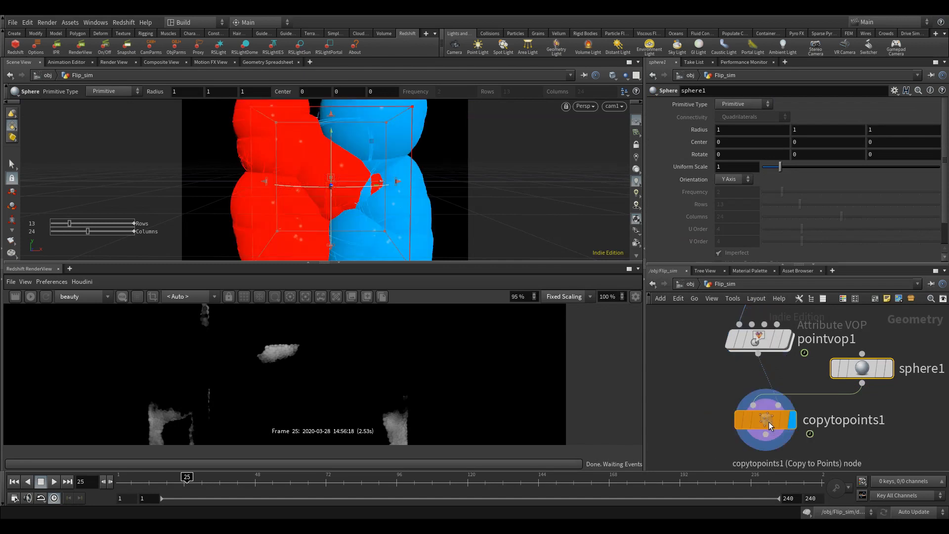
left_click(768, 422)
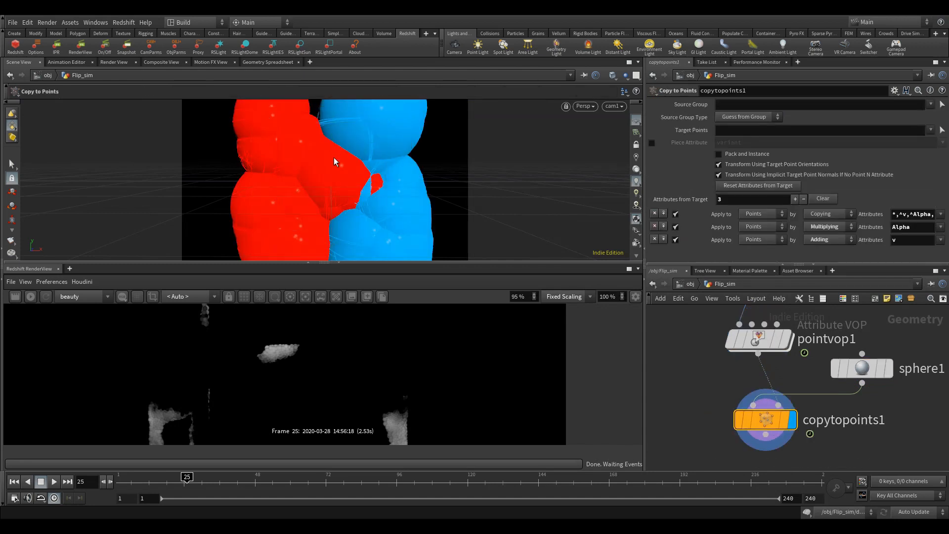
- Set the first component of pointvop1's destination range to 0.005 for the maximum and 0.009 for the minimum
left_click(759, 339)
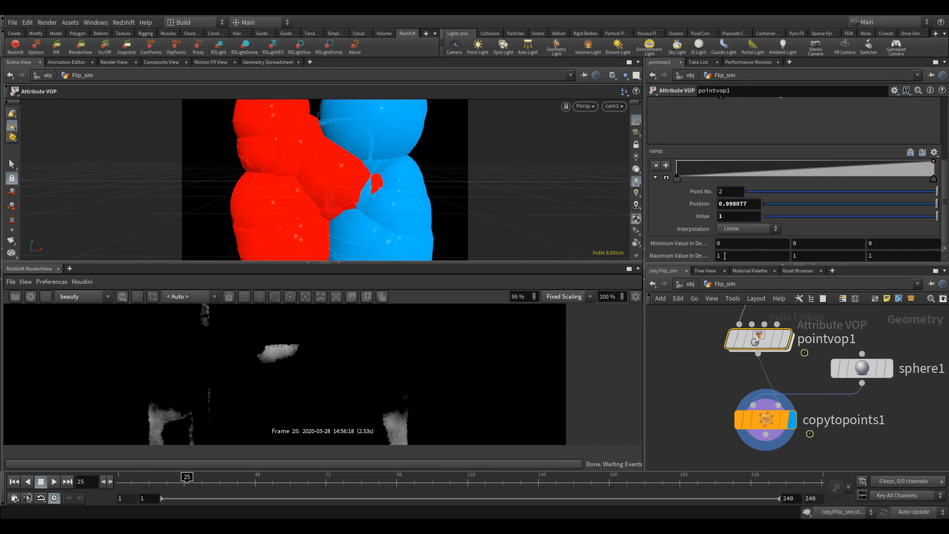
type("0.")
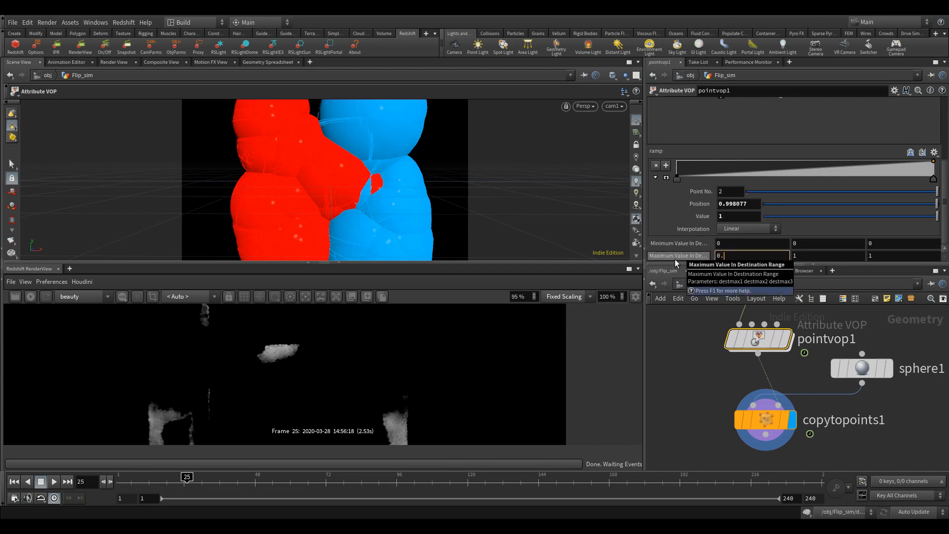
type("005")
key("Return")
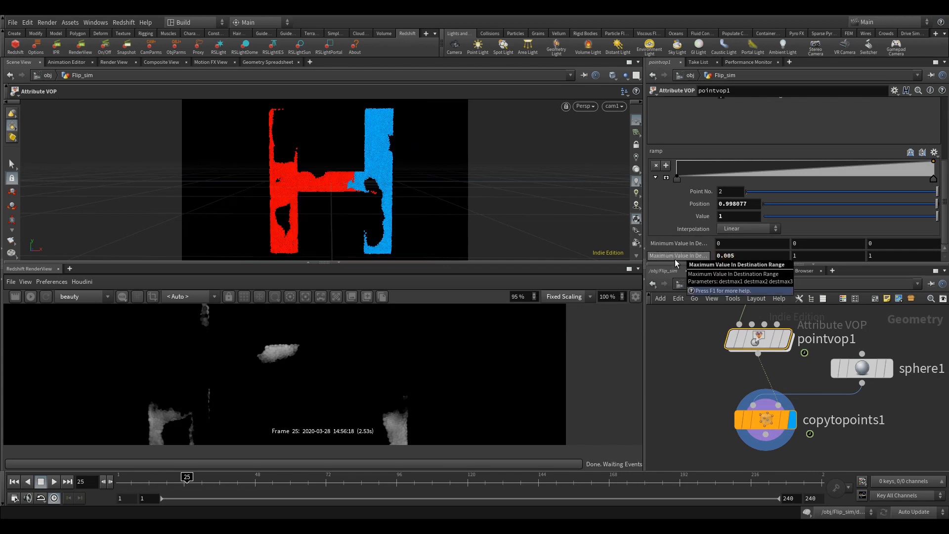
left_click(722, 243)
type("0.005")
key("BackSpace")
type("9")
key("Return")
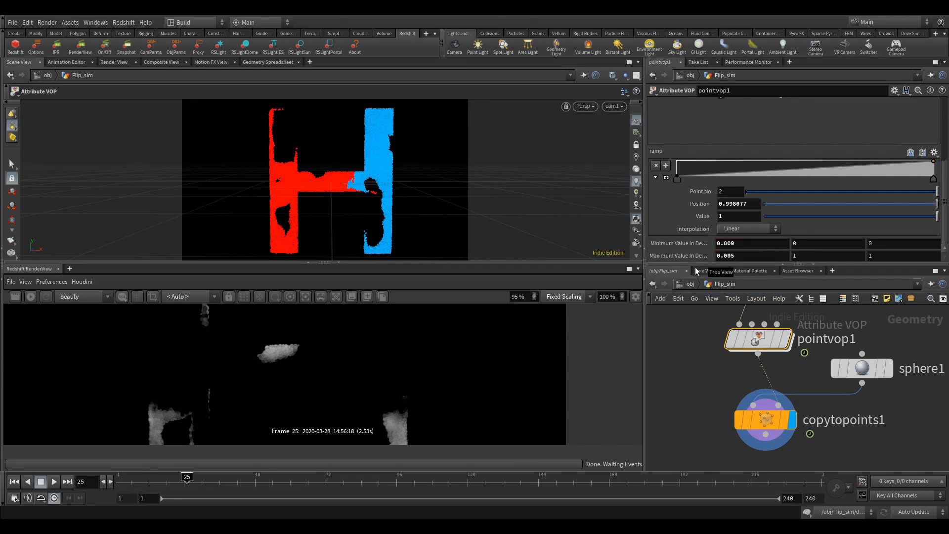
- Examine the size variation of the copied spheres up close along the letter's crossbar and blue leg
right_click_drag(336, 183, 649, 93, "alt")
middle_click_drag(438, 129, 337, 225, "alt")
right_click_drag(337, 225, 451, 172, "alt")
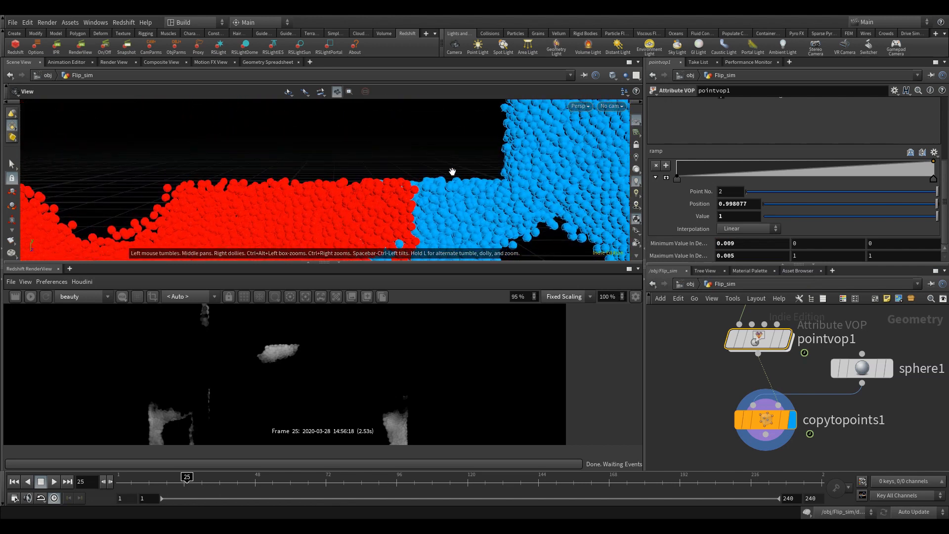
middle_click_drag(451, 172, 355, 216, "alt")
right_click_drag(509, 129, 466, 179, "alt")
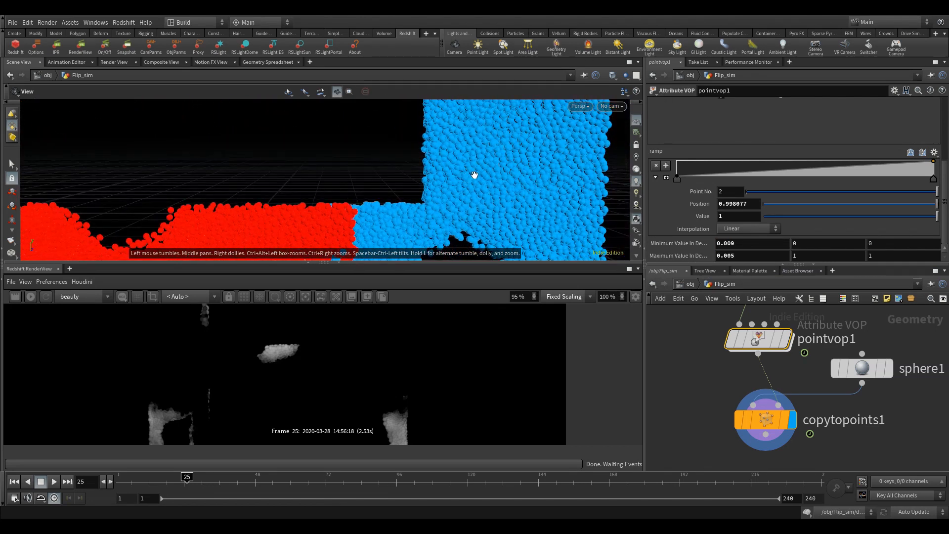
middle_click_drag(475, 175, 380, 222, "alt")
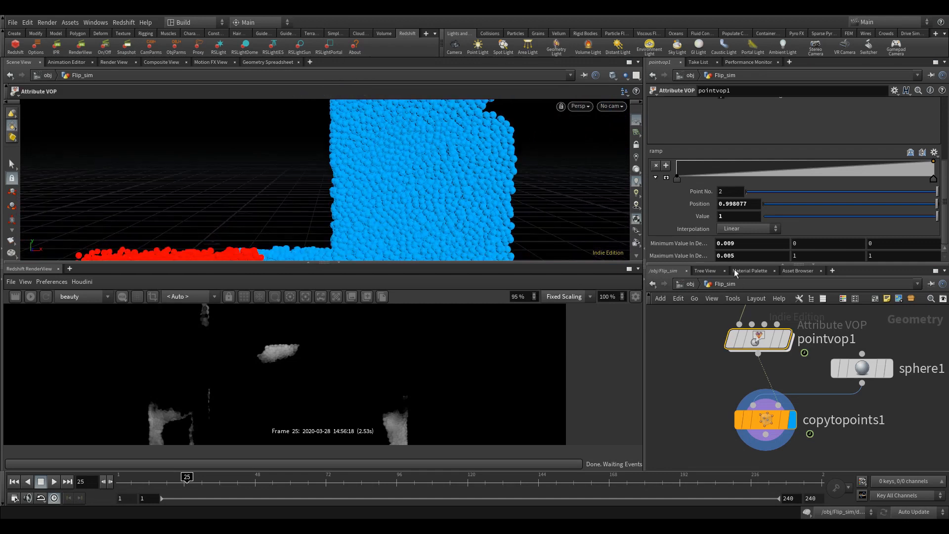
- Inside pointvop1, promote the freq input of the aanoise1 node as a parameter, and return to the Flip_sim level
double_click(757, 343)
middle_click_drag(743, 381, 909, 433)
middle_click_drag(751, 439, 935, 460)
scroll(821, 429, "up", 2)
middle_click_drag(821, 429, 945, 424)
left_click(795, 363)
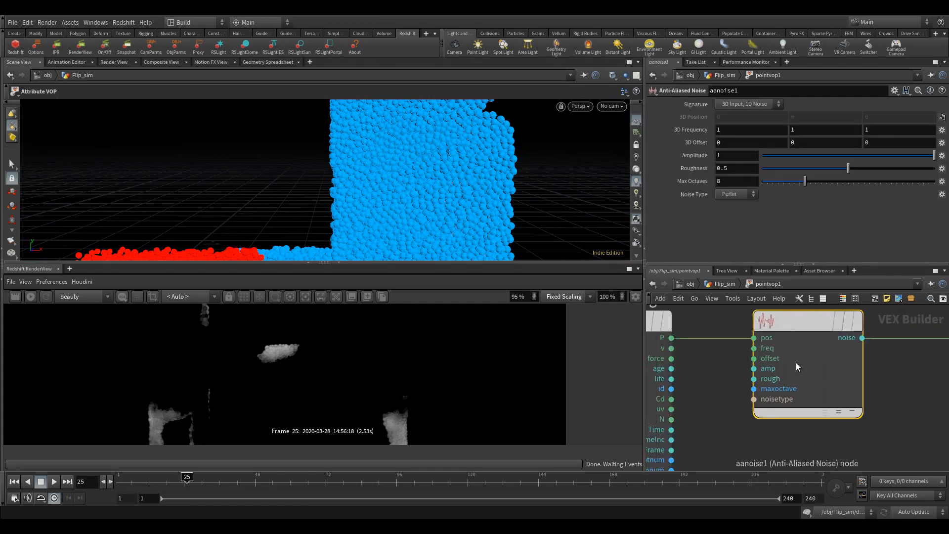
scroll(771, 356, "up", 2)
right_click(763, 344)
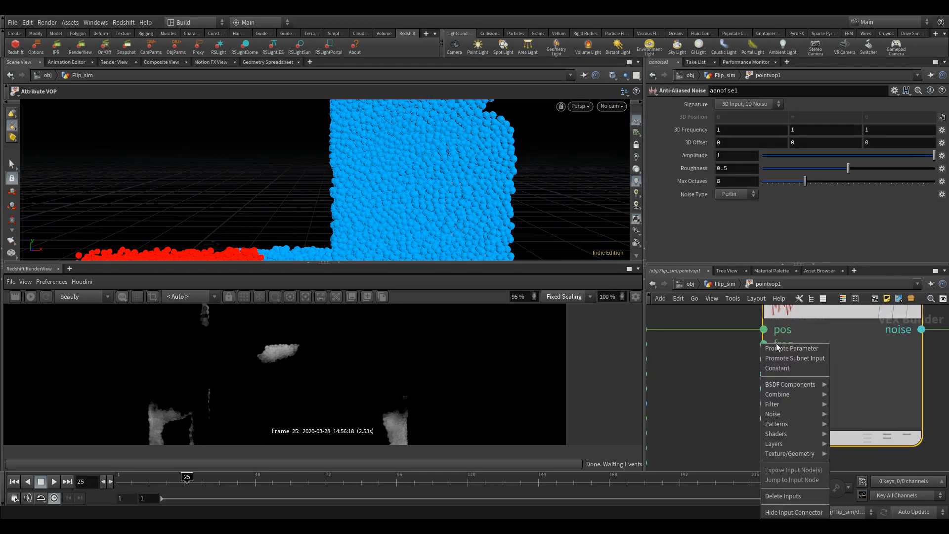
left_click(766, 348)
left_click(726, 284)
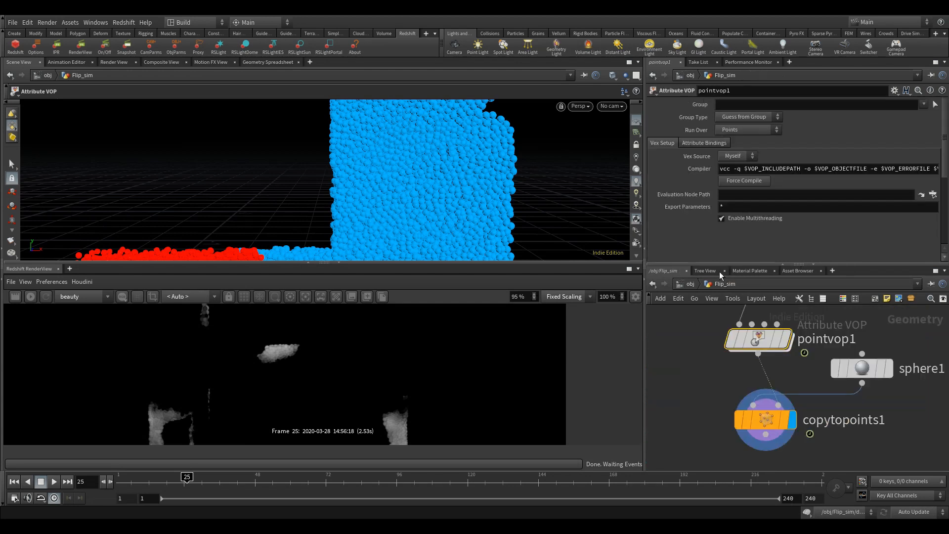
- Set pointvop1's promoted noise Frequency to 15.3 on all three components
scroll(684, 217, "down", 5)
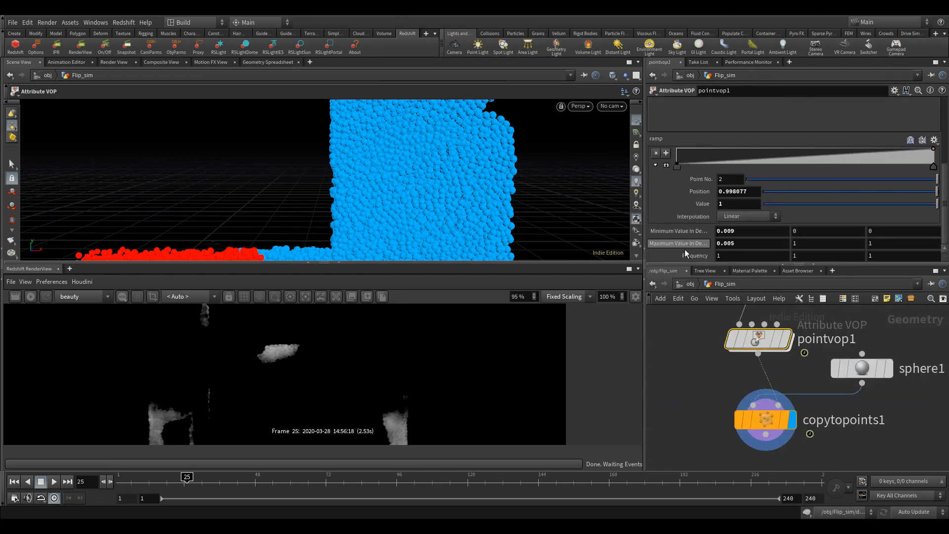
mouse_move(502, 205)
left_mouse_down("alt")
mouse_move(376, 187)
mouse_move(495, 193)
left_mouse_up("alt")
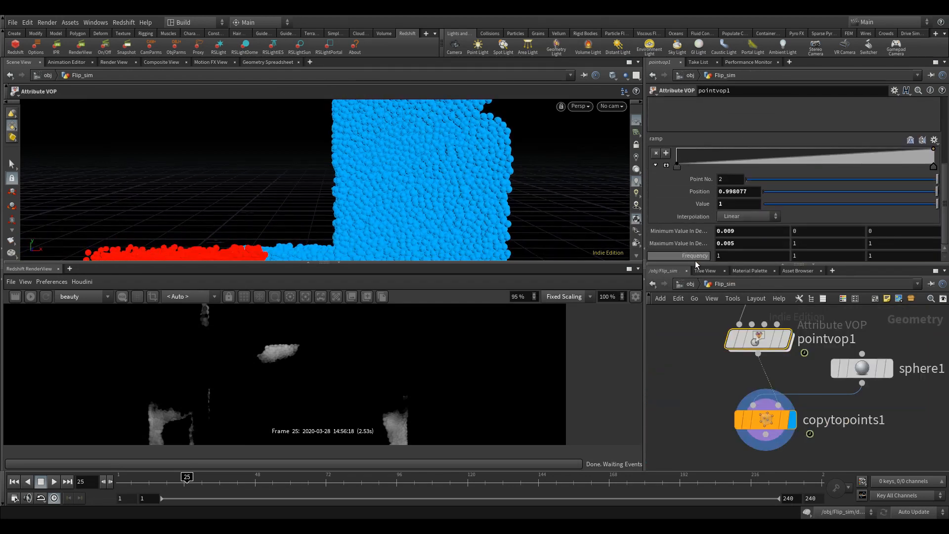
middle_click_drag(695, 259, 945, 249)
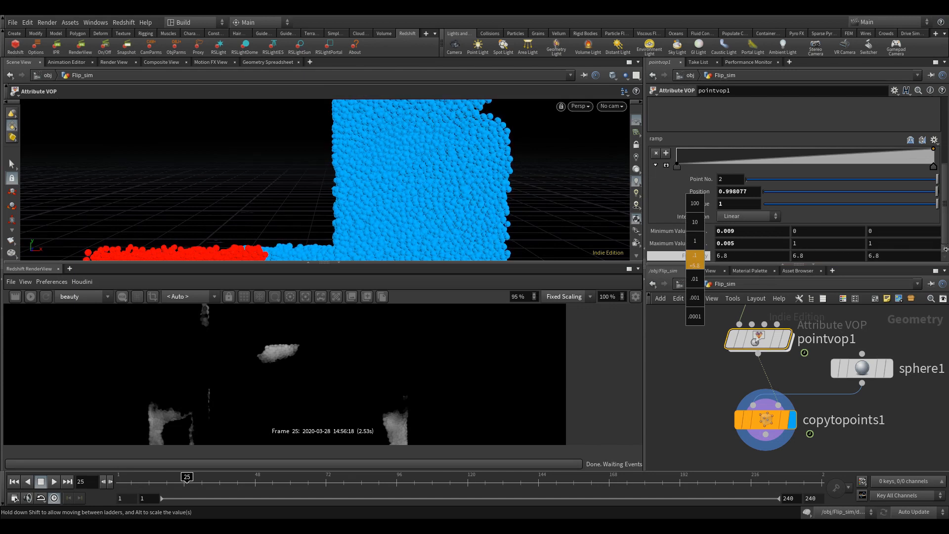
middle_click_drag(694, 252, 902, 249)
right_click_drag(423, 163, 449, 168, "alt")
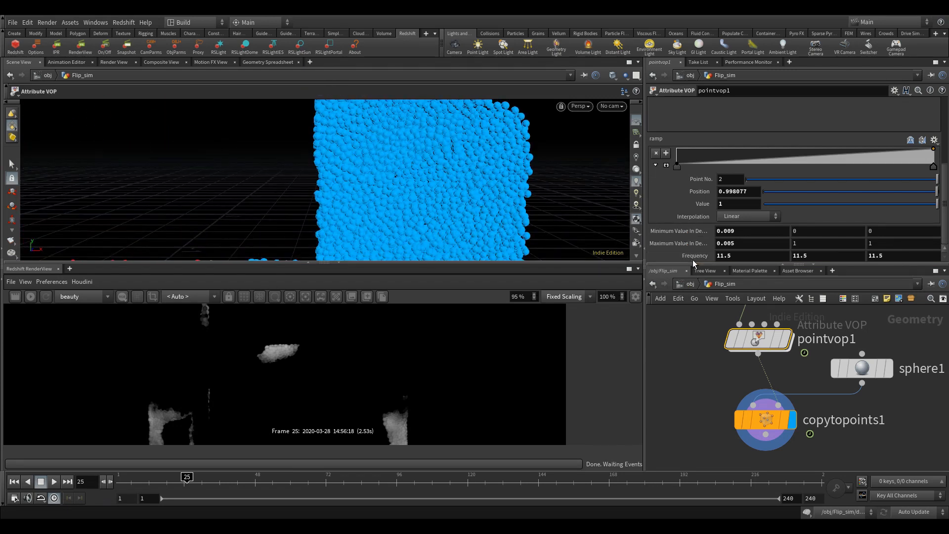
middle_click_drag(692, 258, 862, 247)
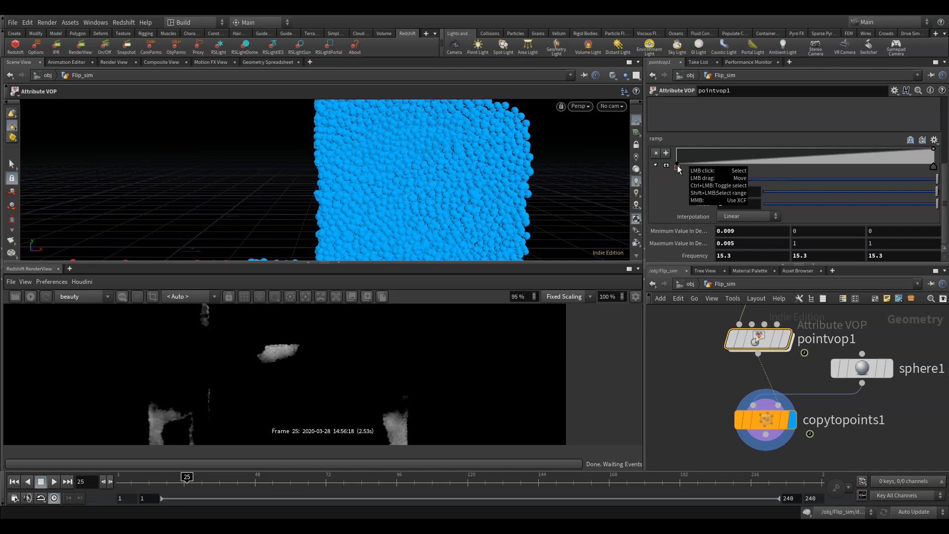
- Steepen pointvop1's ramp by moving its first point to position about 0.52 and its second point to about 0.57
left_click_drag(677, 167, 780, 167)
left_click_drag(936, 173, 852, 169)
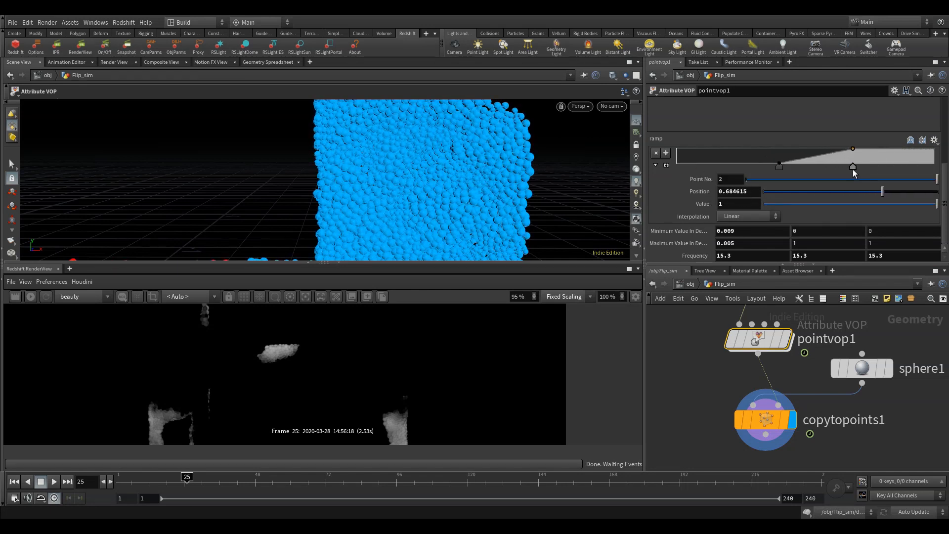
left_click_drag(780, 167, 809, 169)
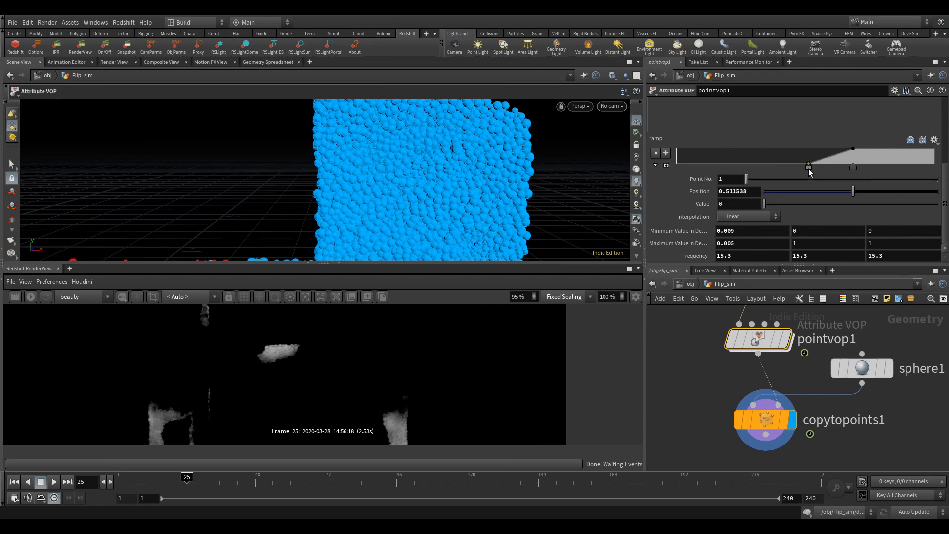
mouse_move(807, 168)
left_mouse_down()
mouse_move(823, 168)
mouse_move(810, 168)
left_mouse_up()
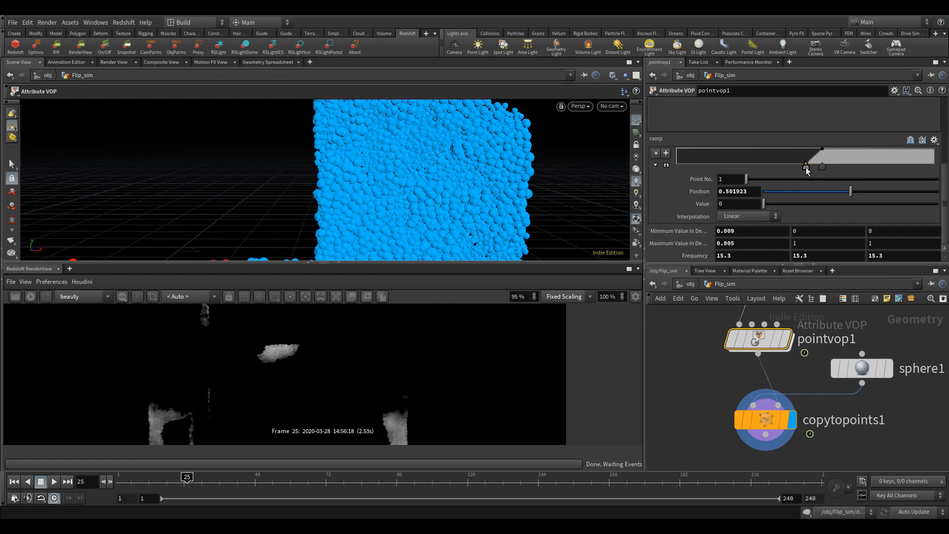
- Check the sphere sizes around the crossbar, and set the first component of the destination minimum to 0.008 and maximum to 0.004
right_click_drag(425, 179, 396, 209, "alt")
left_click_drag(396, 210, 407, 167, "alt")
right_click_drag(407, 167, 567, 150, "alt")
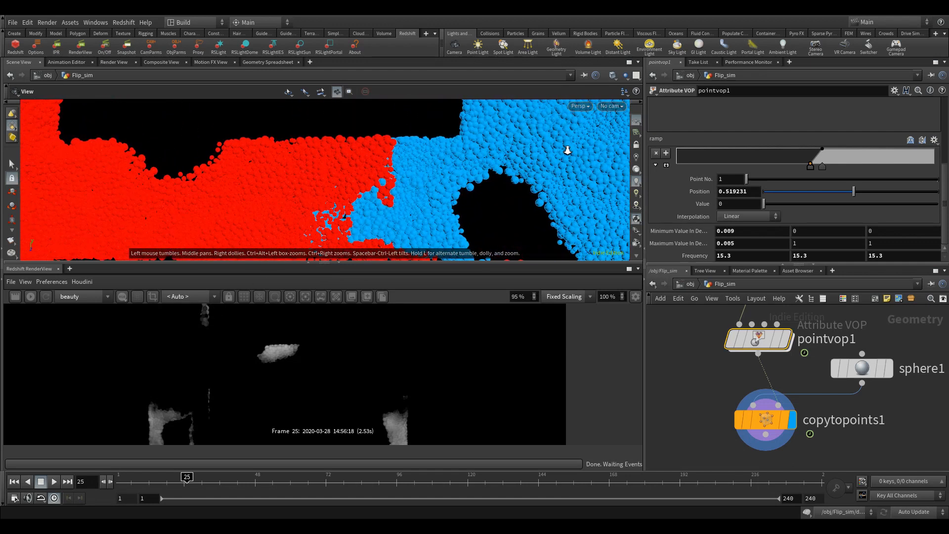
right_click_drag(408, 194, 468, 187, "alt")
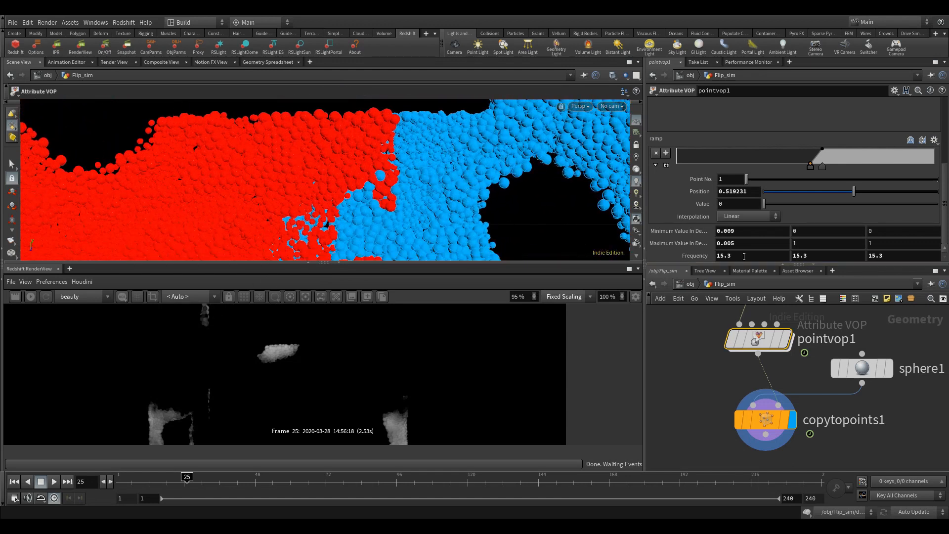
left_click(743, 232)
key("Return")
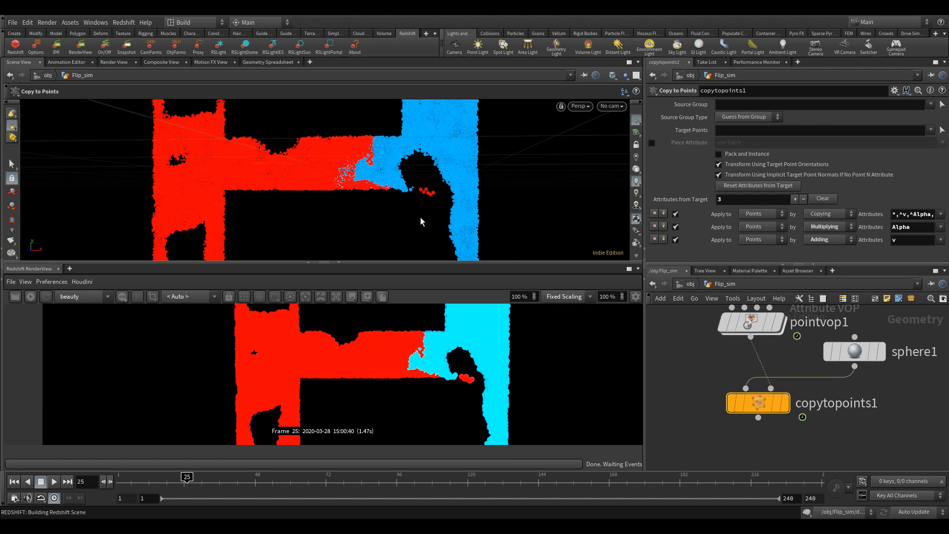
- Compare the rendered spheres at the crossbar and delete the copytopoints1 and sphere1 nodes
scroll(455, 373, "up", 5)
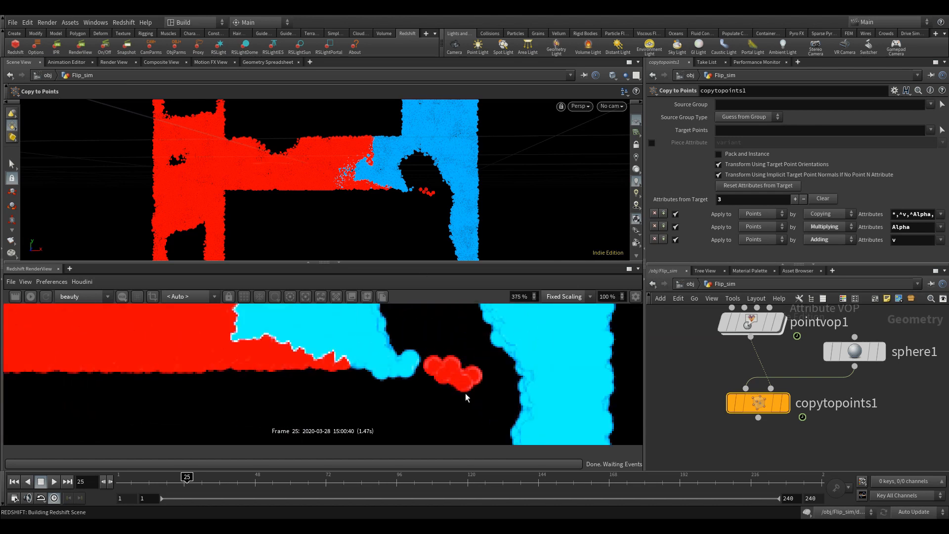
scroll(462, 396, "down", 6)
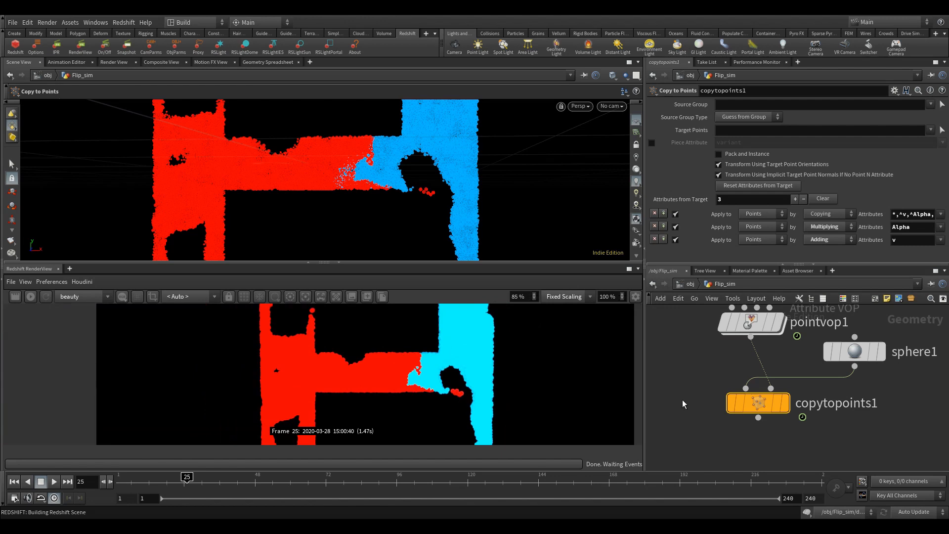
key("r")
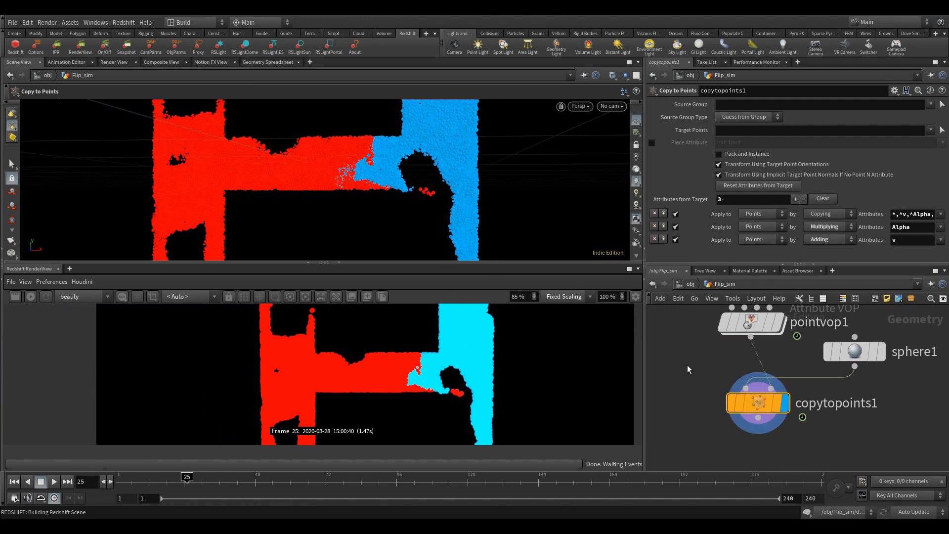
left_click_drag(694, 455, 886, 341)
mouse_move(866, 351)
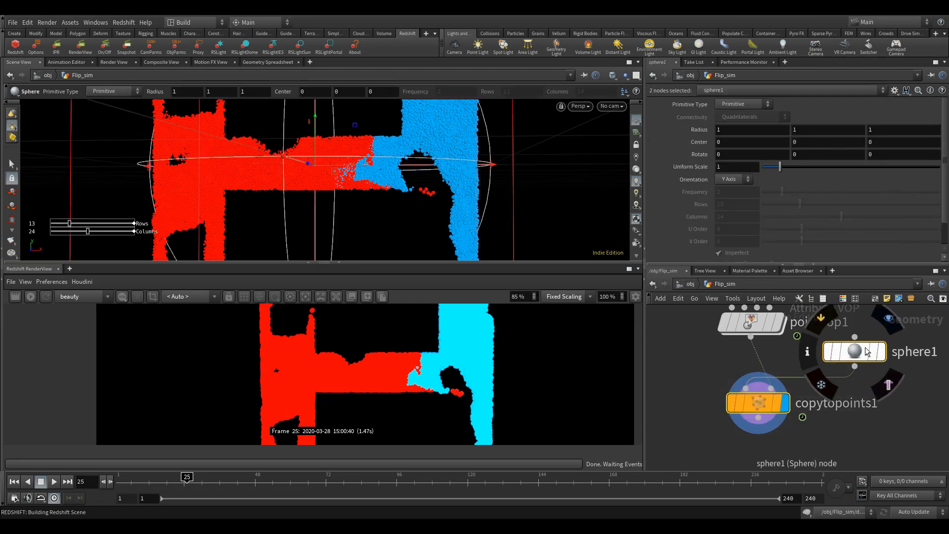
key("Delete")
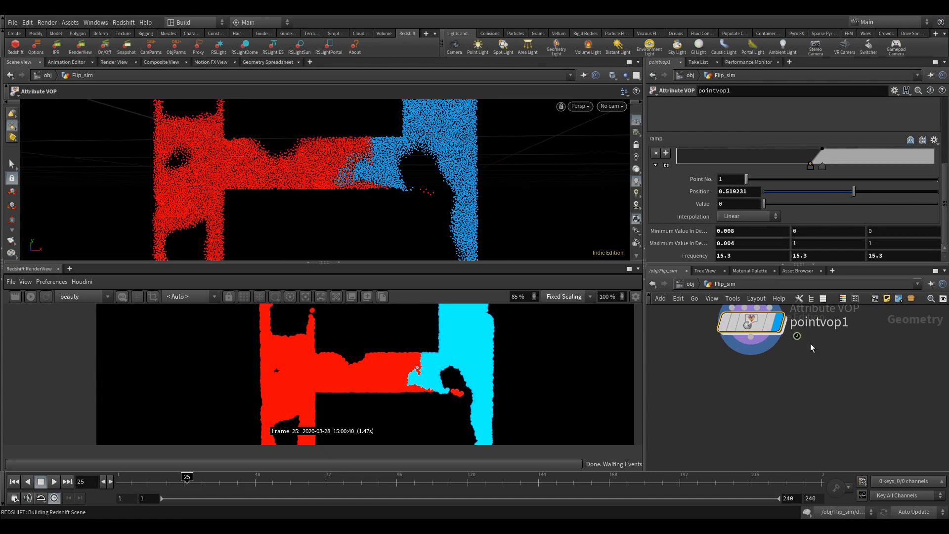
- Rename the pointvop1 node as pscale
double_click(813, 324)
type("pscale")
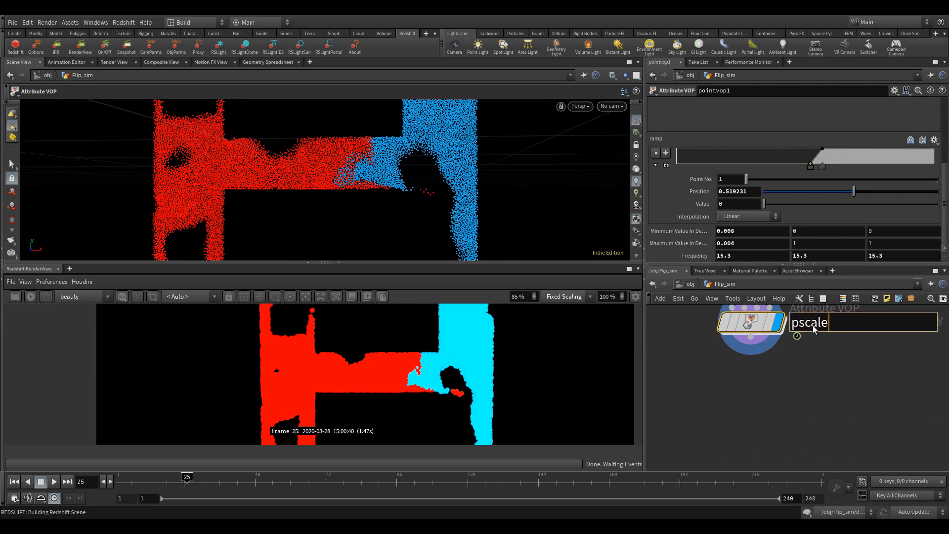
key("Return")
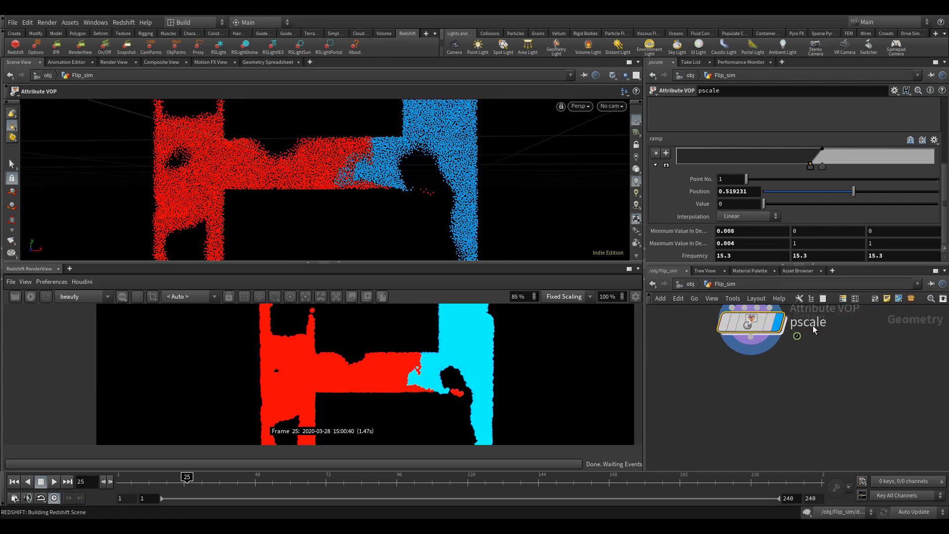
- Run an interactive Redshift render of the particles, examine their sizes around the red and blue boundary, and stop it
left_click(32, 295)
scroll(420, 374, "up", 3)
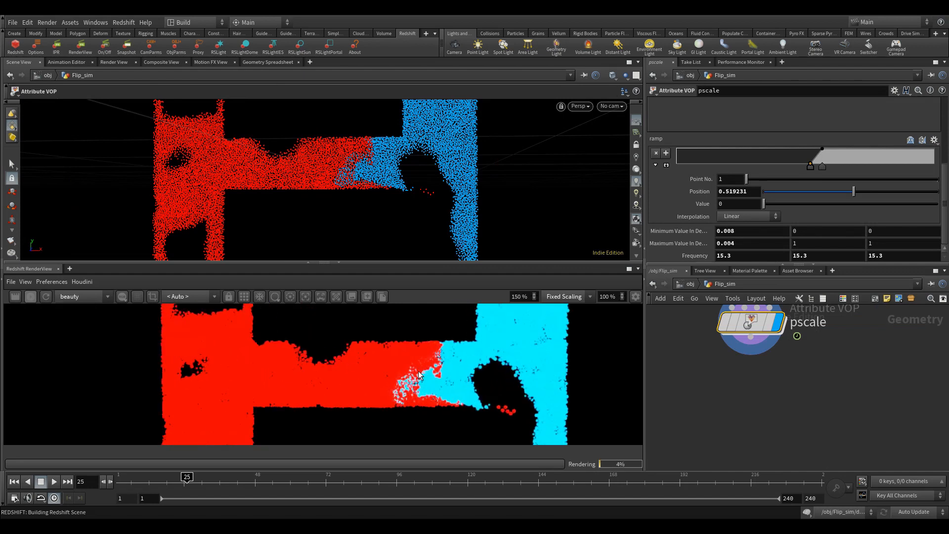
scroll(419, 374, "up", 1)
scroll(406, 393, "down", 4)
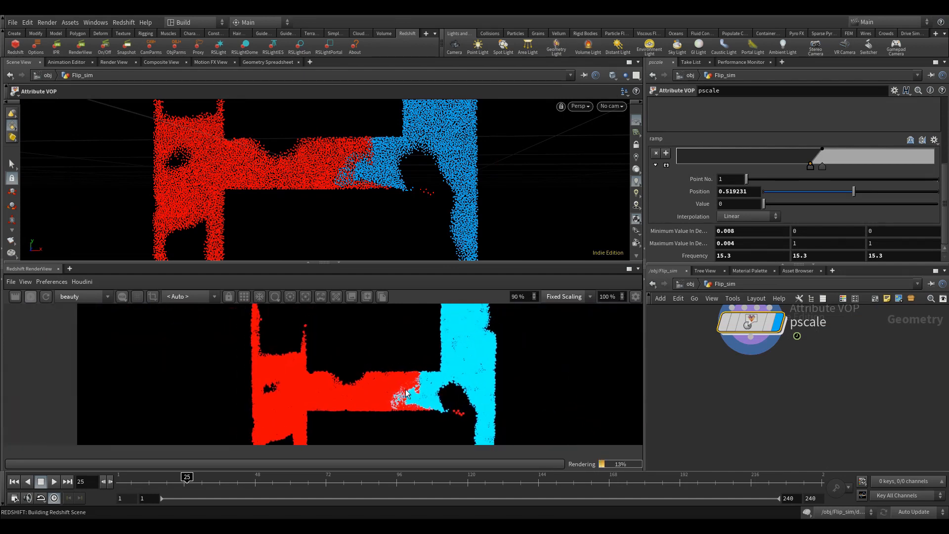
scroll(407, 393, "down", 1)
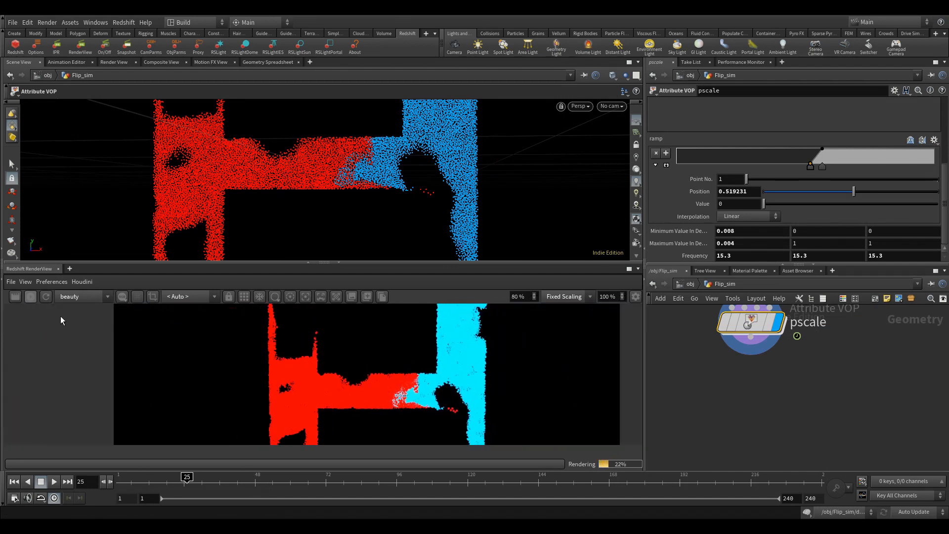
left_click(31, 296)
- Add a Redshift light from a side view of the letter, and leave the light's view to check its placement
middle_click_drag(764, 358, 770, 387)
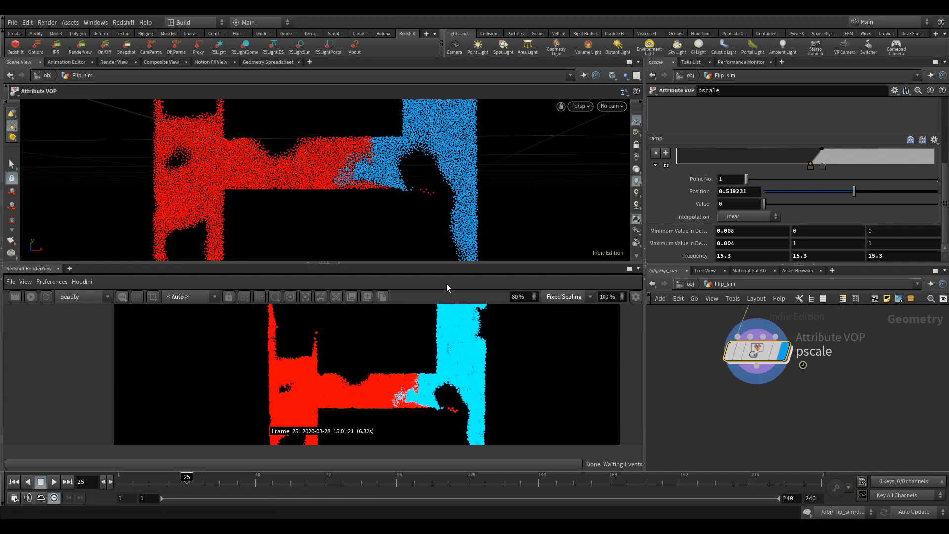
scroll(728, 432, "down", 5)
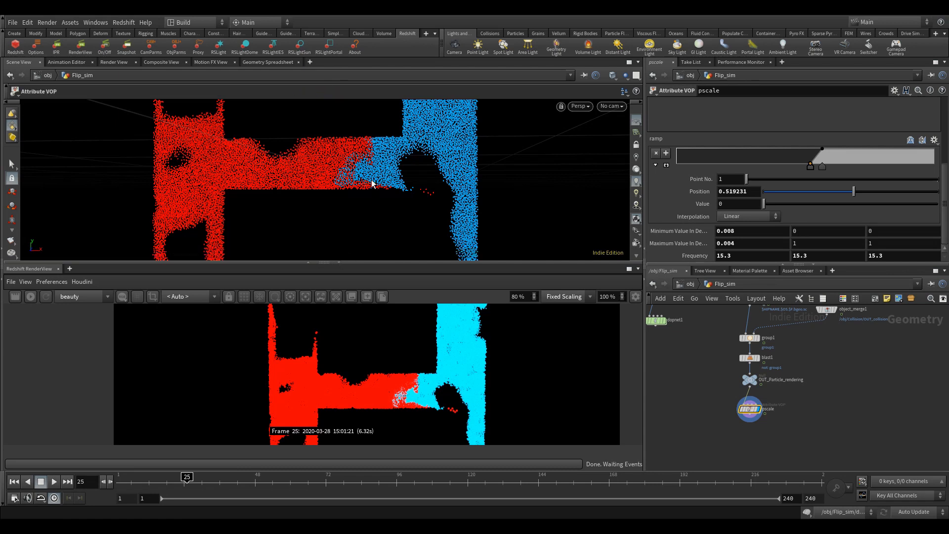
left_click_drag(377, 179, 287, 188)
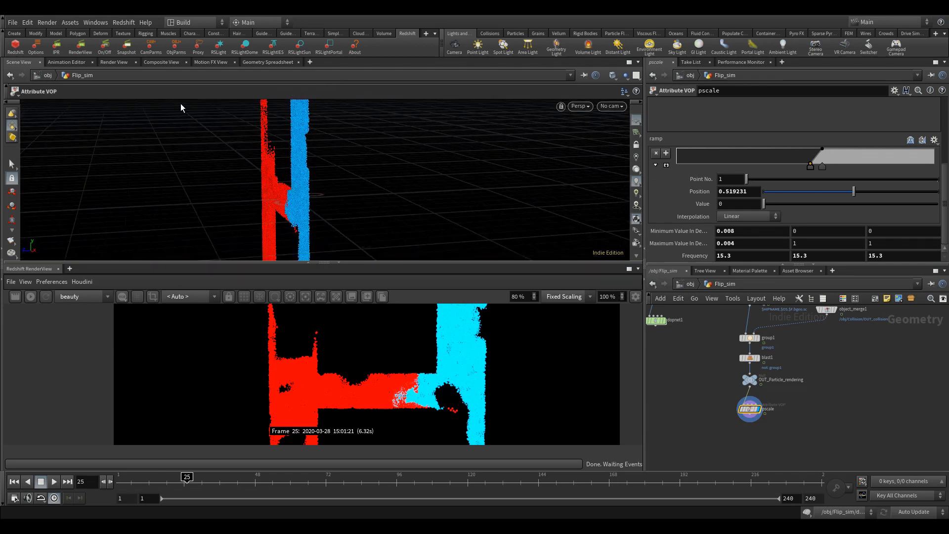
left_click(219, 47)
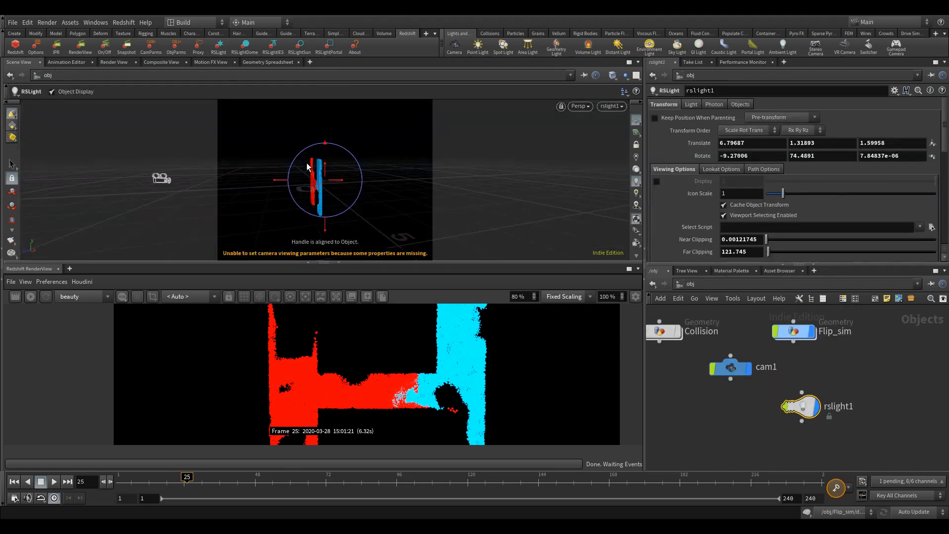
left_click_drag(149, 186, 420, 181)
right_click_drag(420, 181, 293, 214)
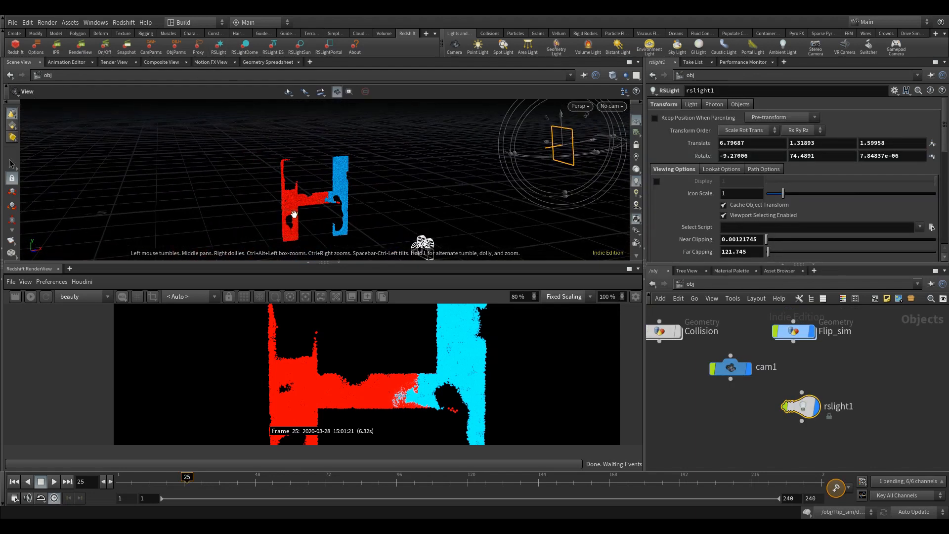
left_click_drag(292, 214, 354, 186)
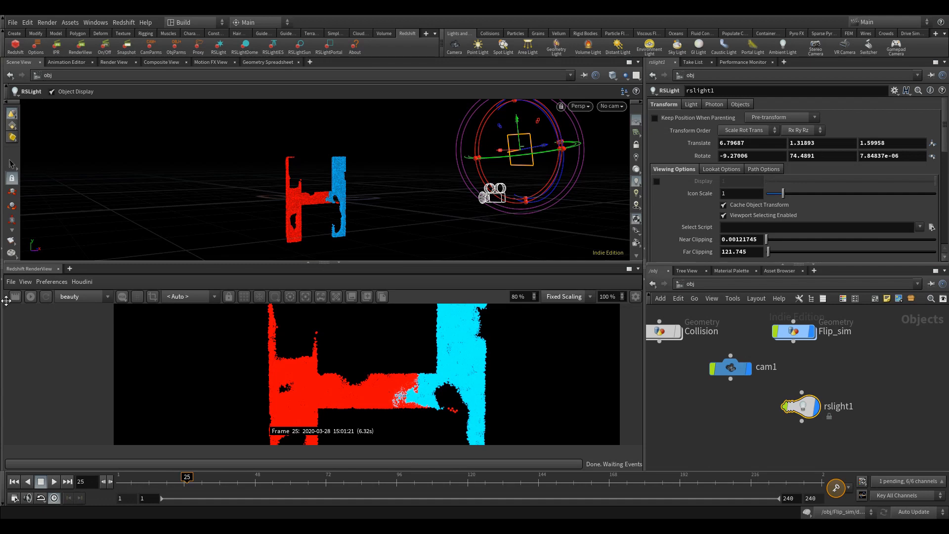
- Start the interactive Redshift render with the new light and rename rslight1 as Right
left_click(30, 296)
scroll(391, 372, "down", 4)
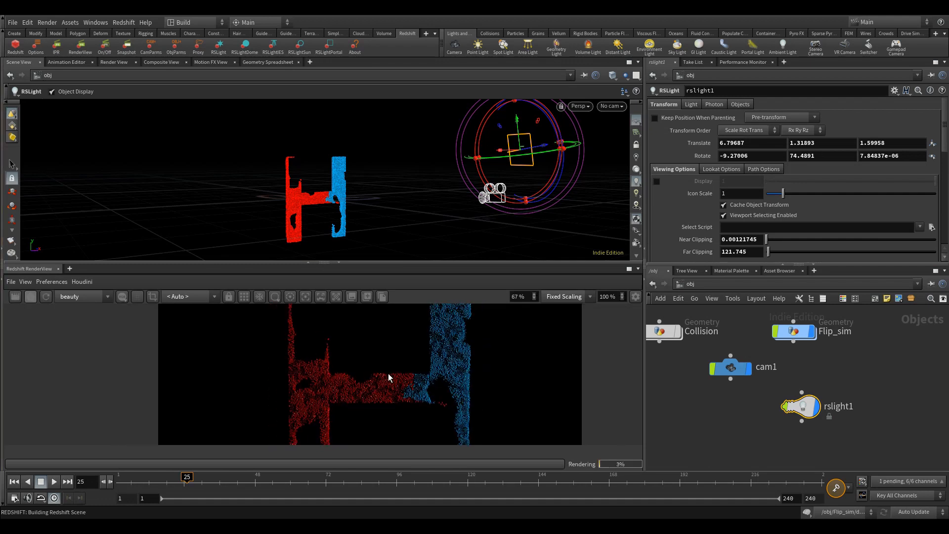
left_click_drag(769, 439, 808, 394)
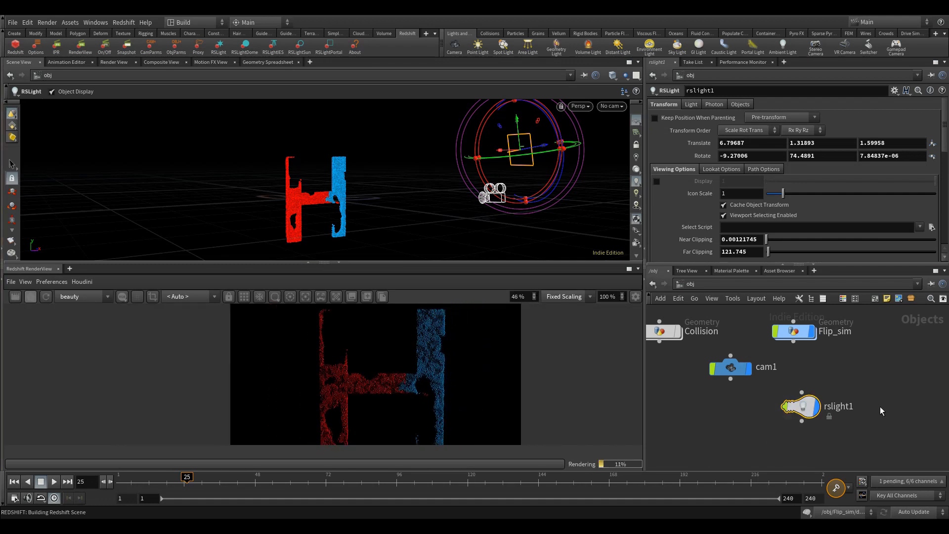
double_click(841, 405)
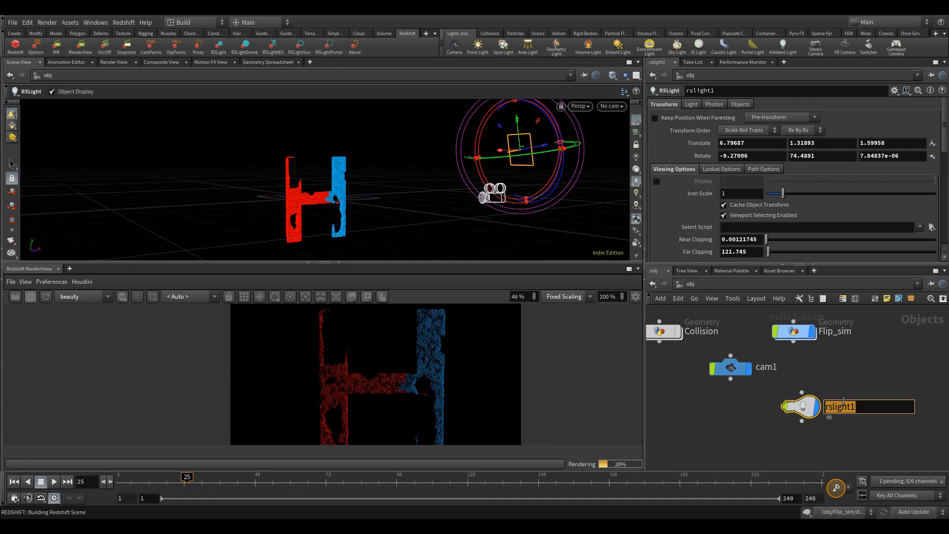
type("R")
- Set the Right light's Area Size to 2.1 on all three components and check the render
scroll(692, 212, "down", 5)
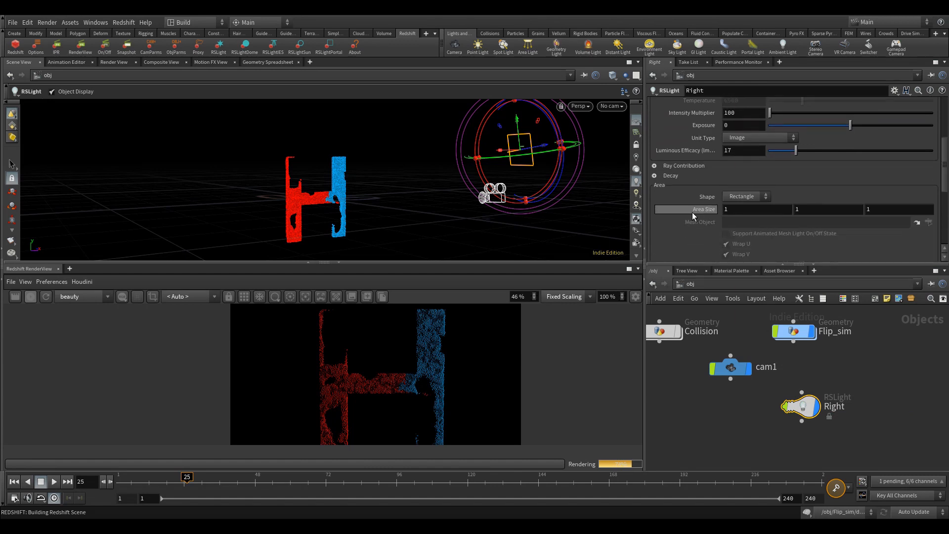
middle_click_drag(692, 211, 751, 202)
scroll(430, 365, "up", 4)
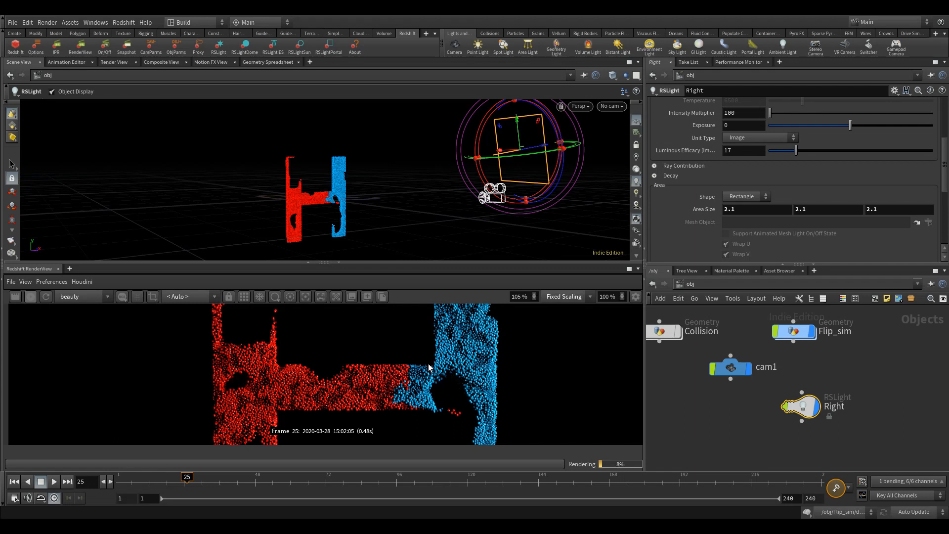
- Add a second Redshift light from an overhead view of the letter, and return the viewport to cam1
scroll(429, 366, "down", 3)
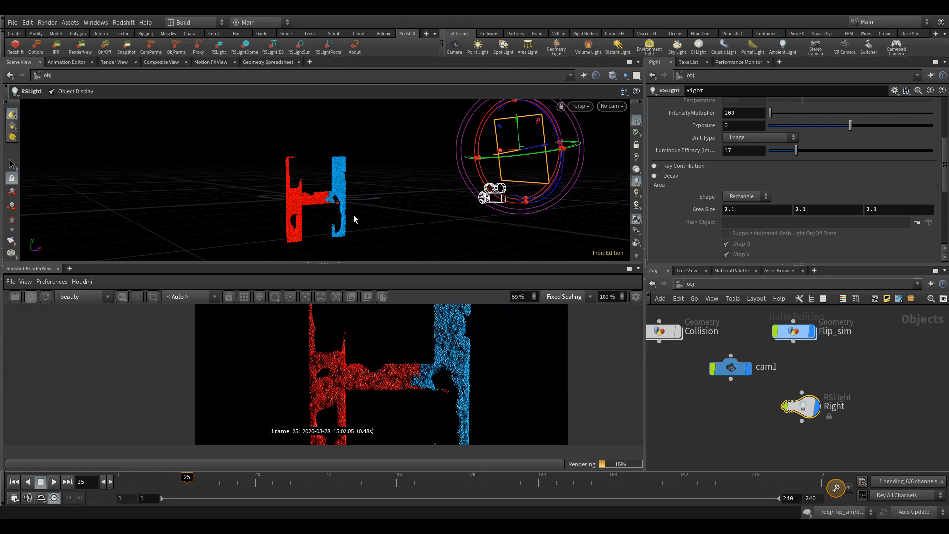
left_click_drag(333, 202, 267, 277, "alt")
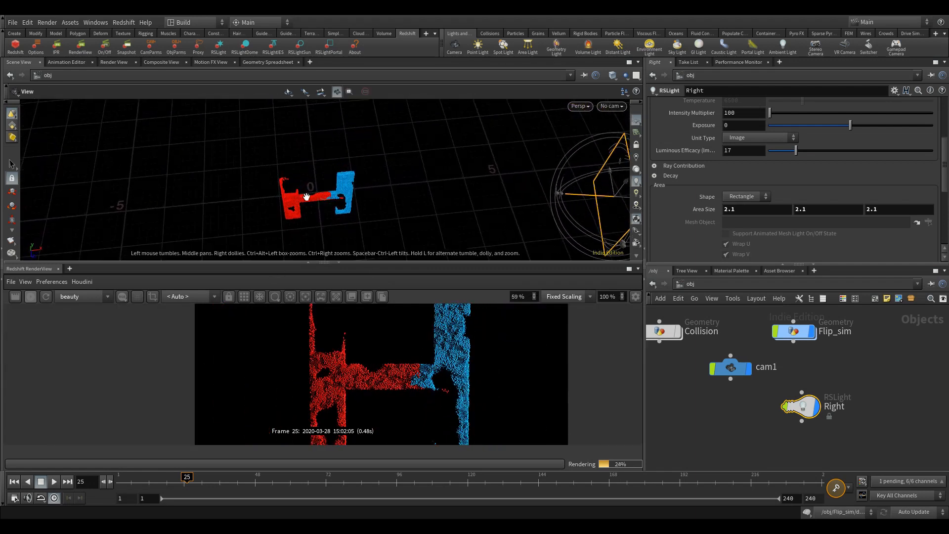
right_click_drag(306, 197, 423, 130, "alt")
left_click_drag(423, 130, 330, 229, "alt")
middle_click_drag(331, 229, 329, 169, "alt")
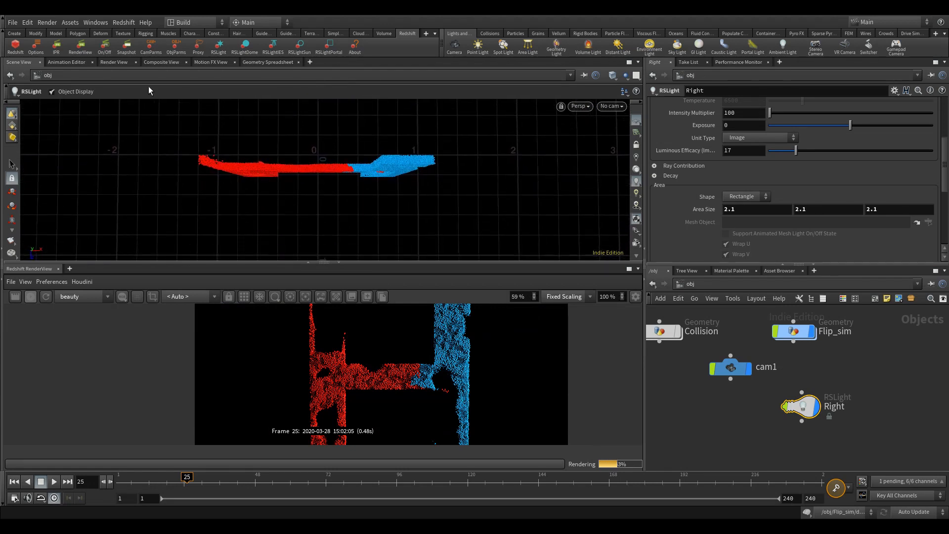
left_click(221, 46, "ctrl")
left_click_drag(307, 210, 269, 118, "alt")
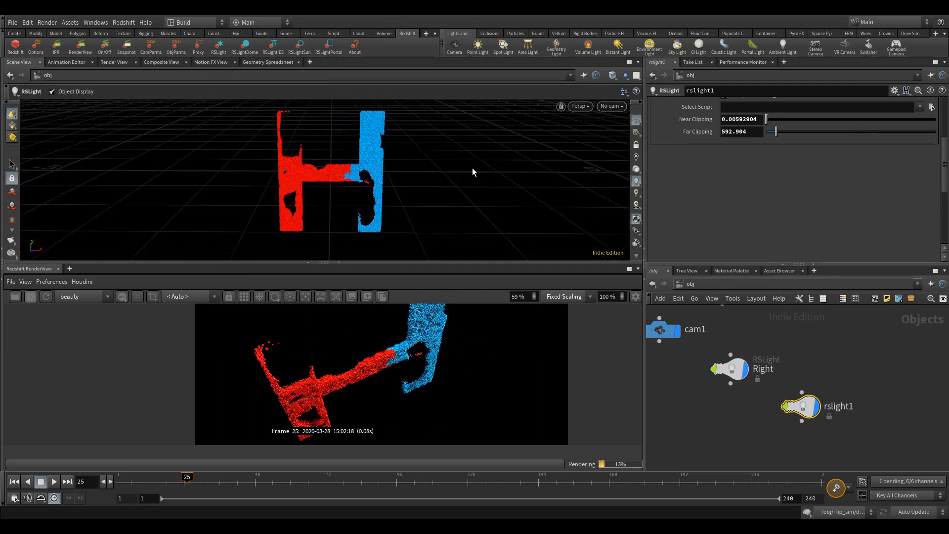
left_click(611, 106)
left_click(618, 152)
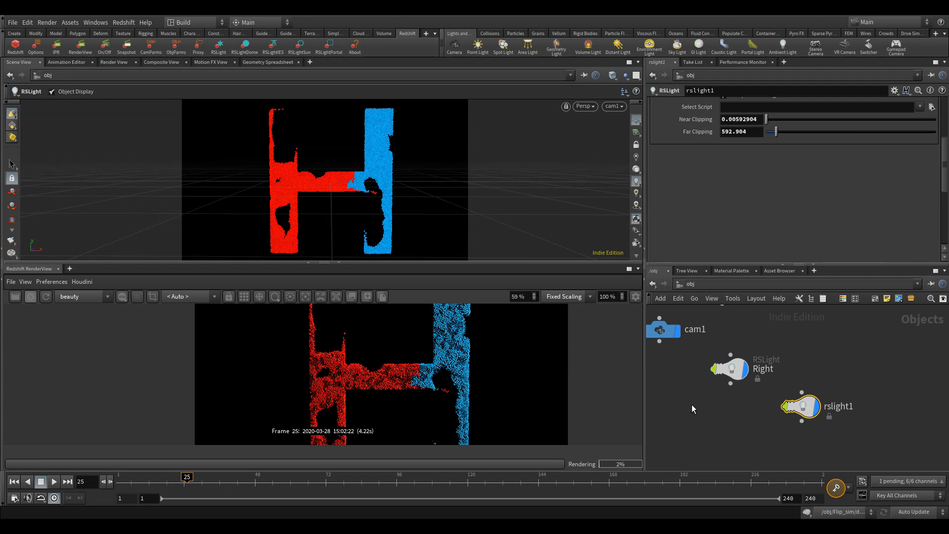
- Switch off the Right light and examine the render lit only by the new overhead light
left_click_drag(690, 403, 759, 348)
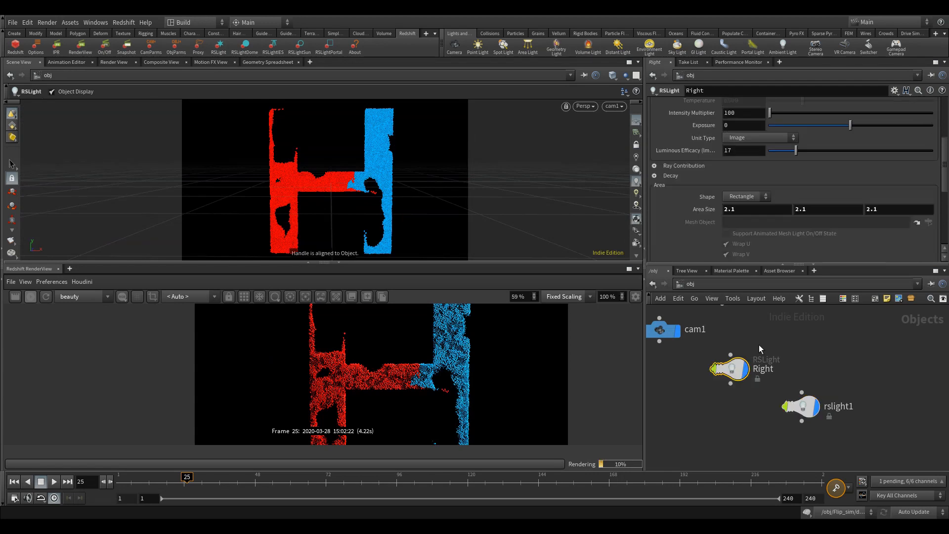
scroll(691, 148, "up", 3)
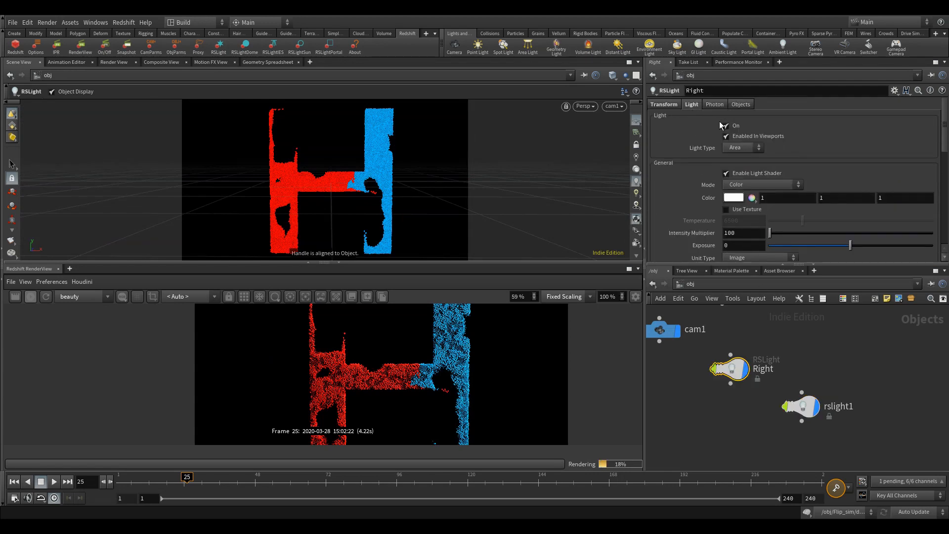
left_click(726, 126)
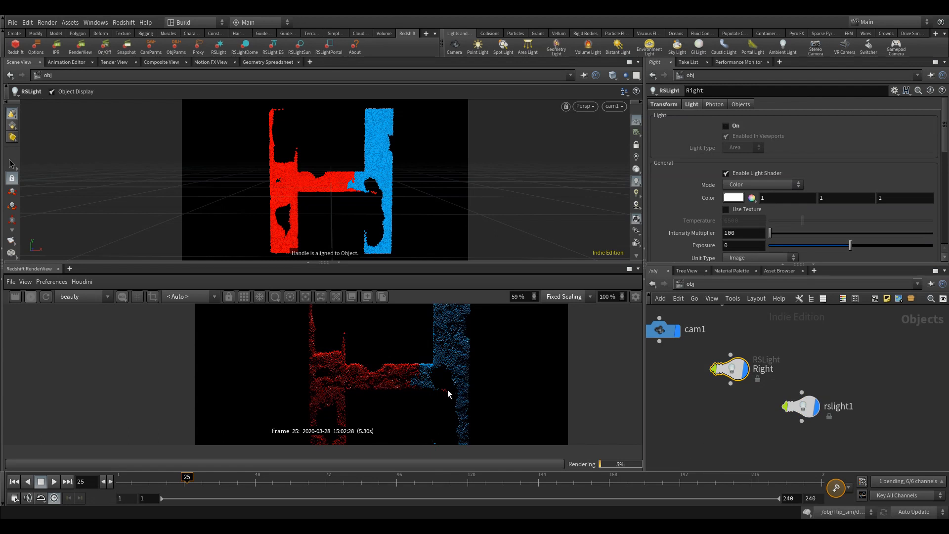
scroll(447, 389, "up", 5)
scroll(288, 358, "down", 6)
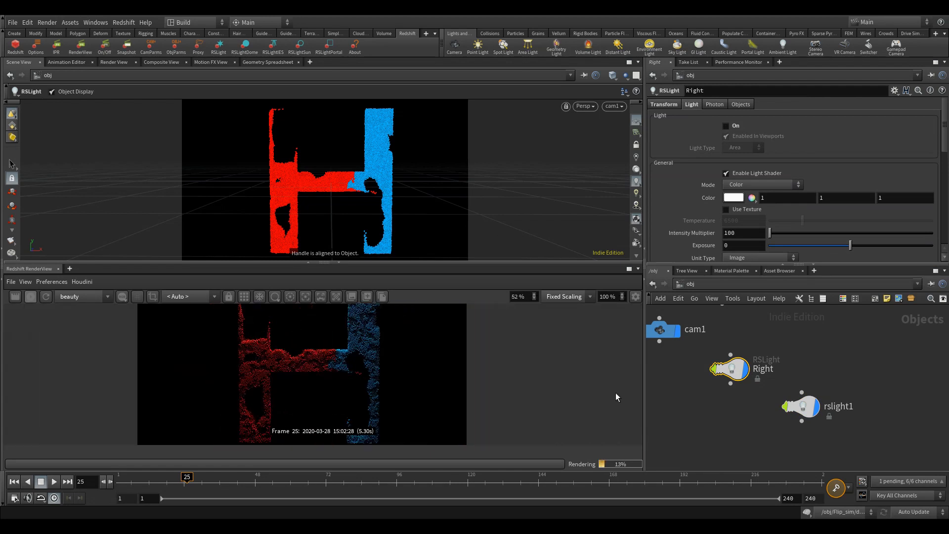
- Rename the overhead light rslight1 as Top
left_click(800, 407)
double_click(835, 407)
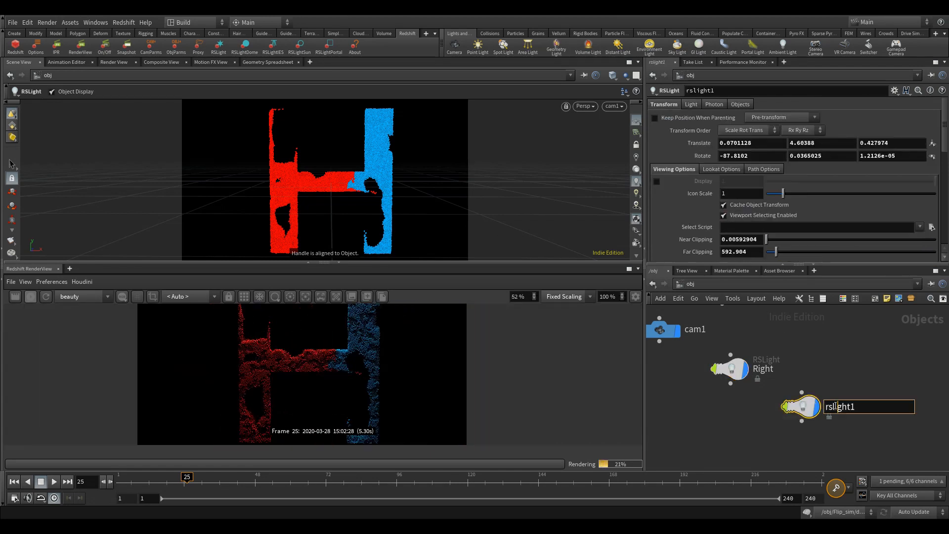
type("Top")
key("Return")
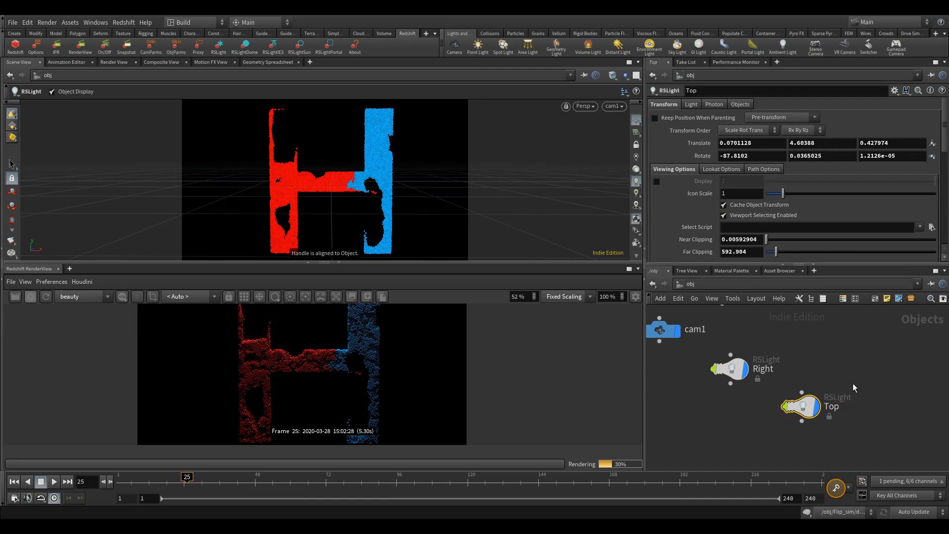
- Set the Top light's Area Size to 1.5 on all three components
left_click_drag(766, 444, 819, 397)
left_click(691, 104)
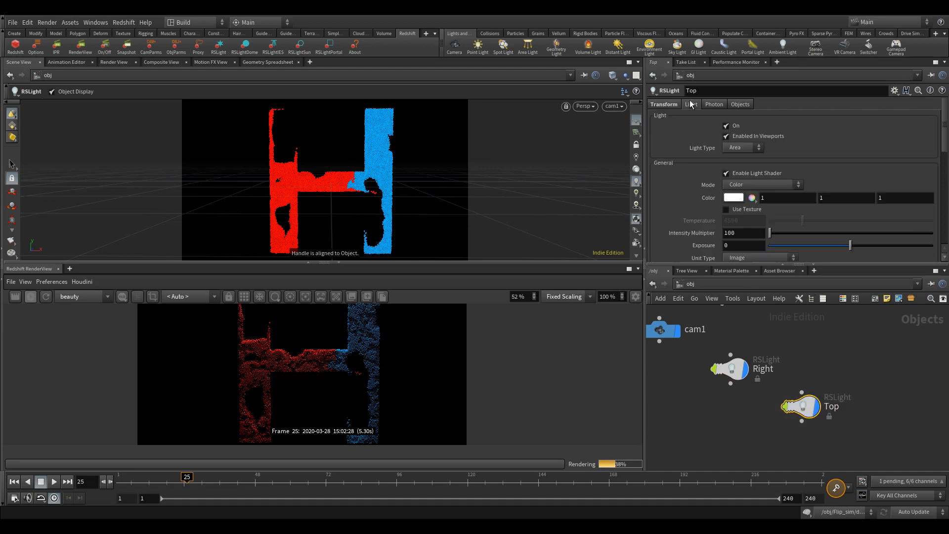
scroll(693, 185, "down", 5)
scroll(692, 178, "down", 2)
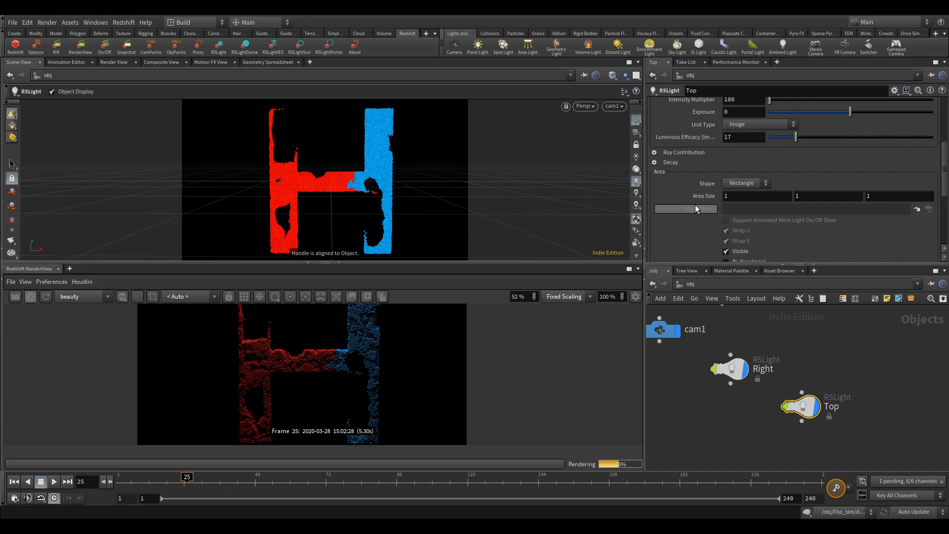
middle_click_drag(700, 195, 732, 191)
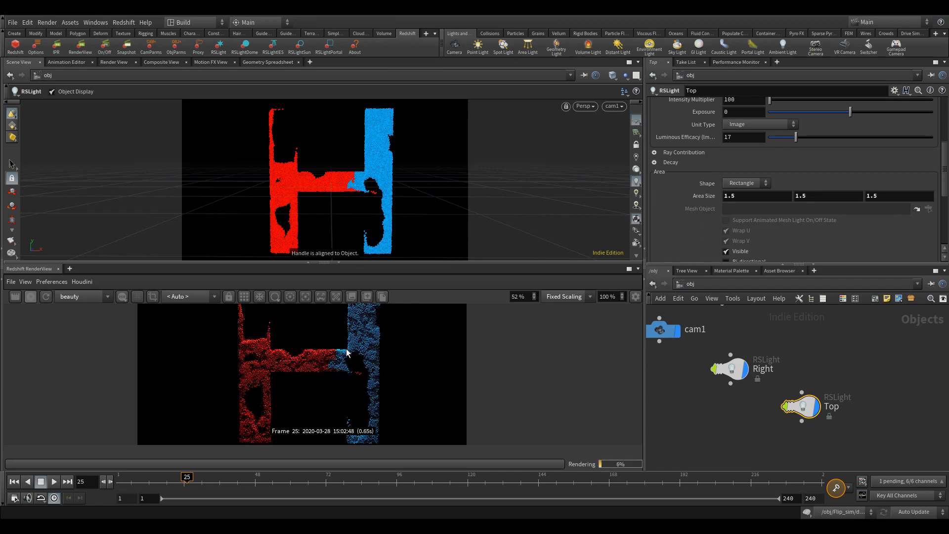
- Switch the Right light back on and examine the particles in the render with both lights
left_click_drag(719, 417, 746, 353)
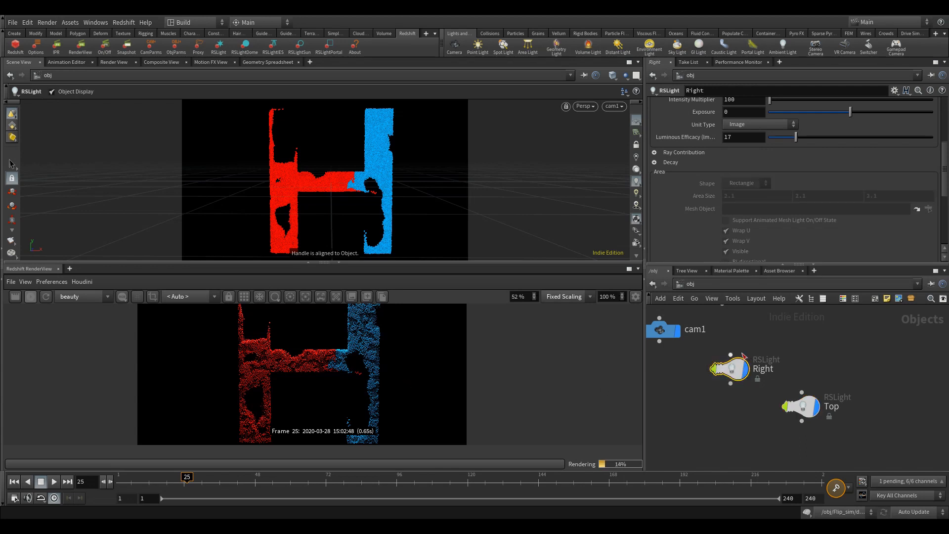
scroll(710, 145, "up", 5)
scroll(712, 163, "up", 2)
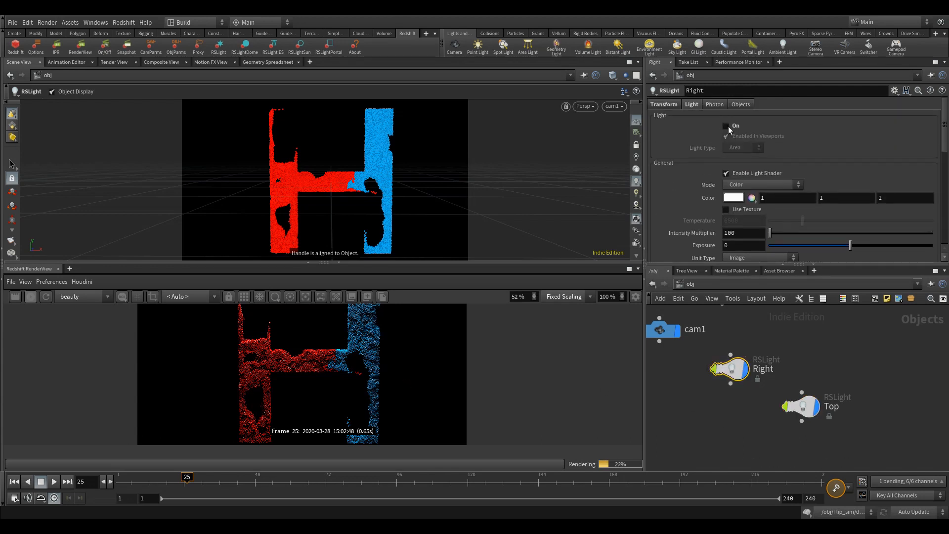
left_click(727, 127)
scroll(339, 378, "up", 5)
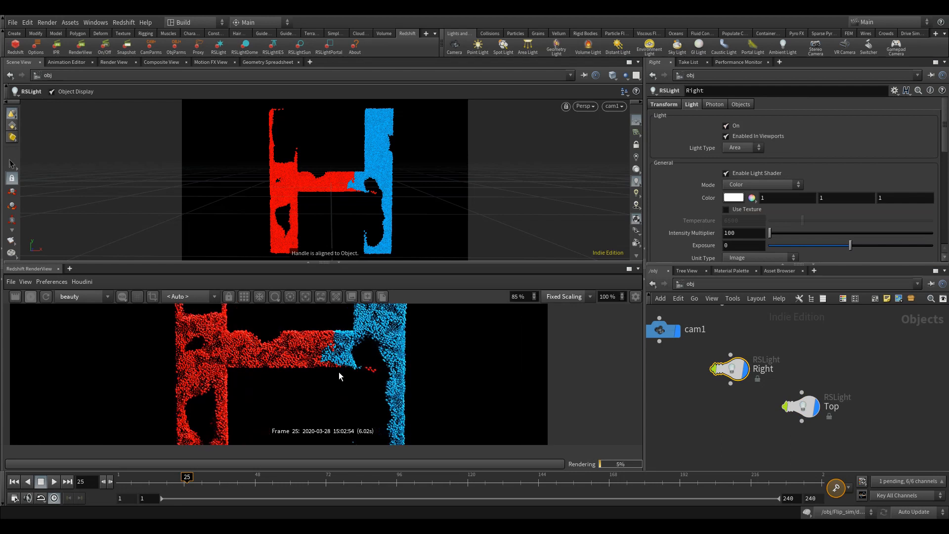
scroll(336, 360, "down", 2)
scroll(336, 360, "down", 2)
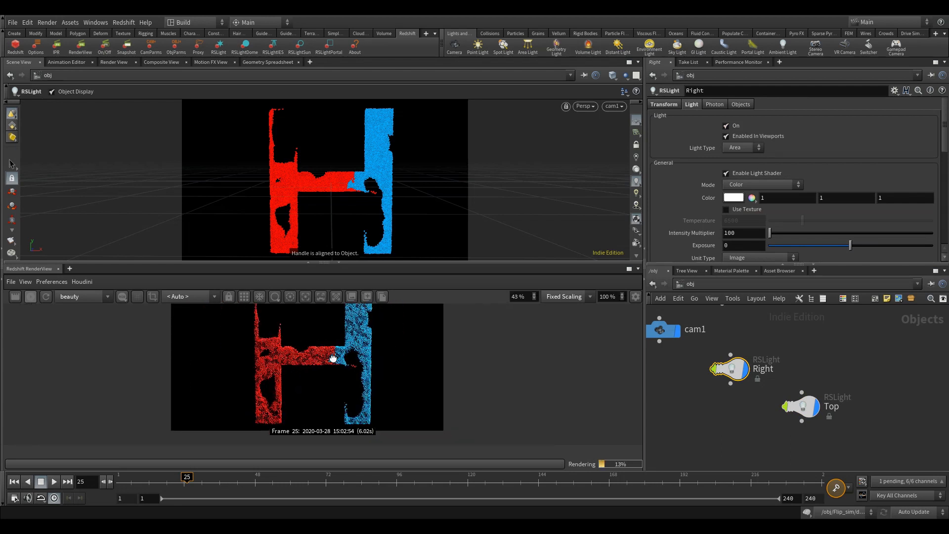
scroll(335, 361, "up", 2)
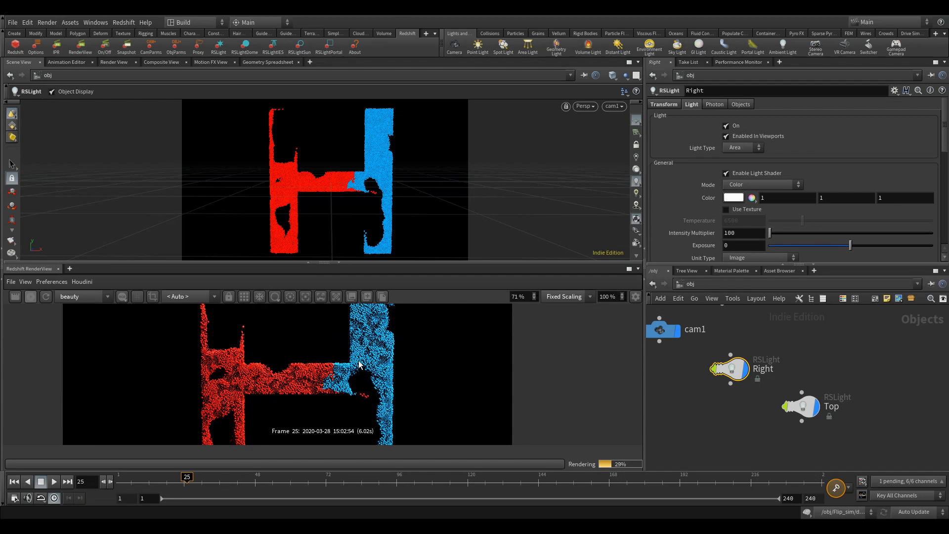
- Add a third Redshift light from a raised view behind the letter, and return the viewport to cam1
key("Escape")
left_click_drag(328, 165, 526, 191)
left_click_drag(362, 189, 381, 216)
right_click_drag(381, 216, 335, 218)
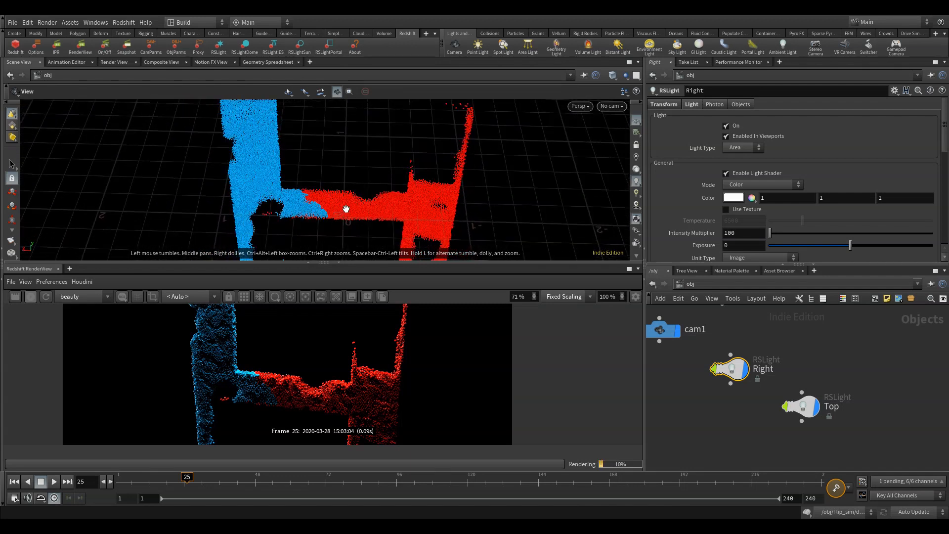
left_click_drag(346, 207, 327, 203, "alt")
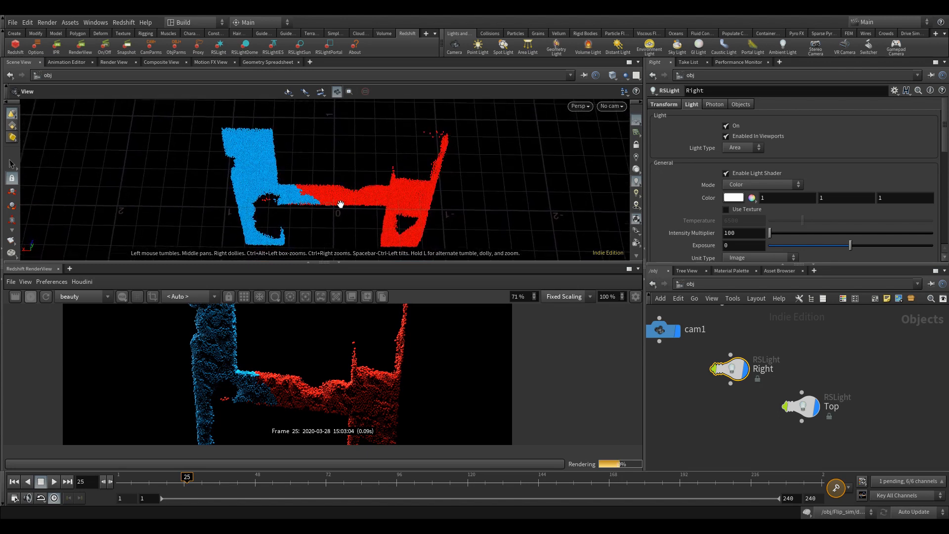
middle_click_drag(342, 204, 322, 196, "alt")
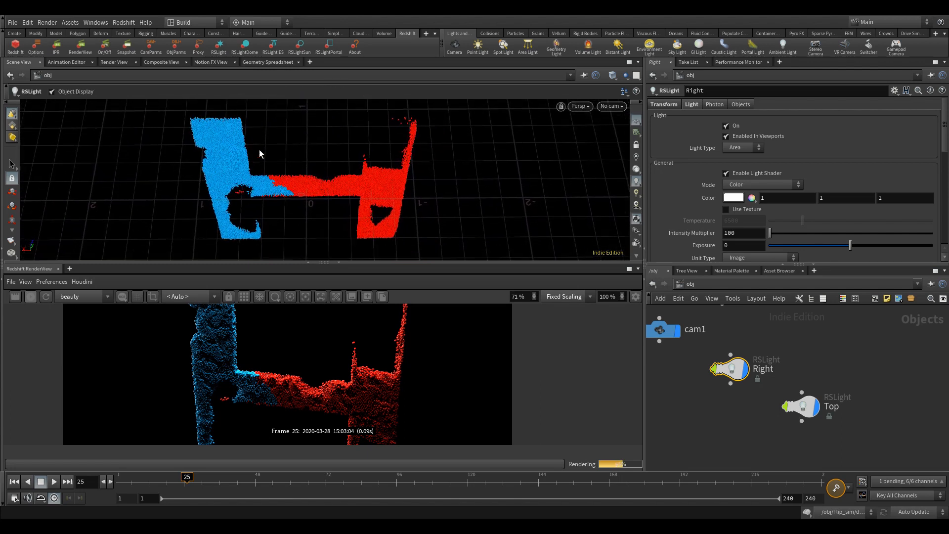
left_click(222, 52, "ctrl")
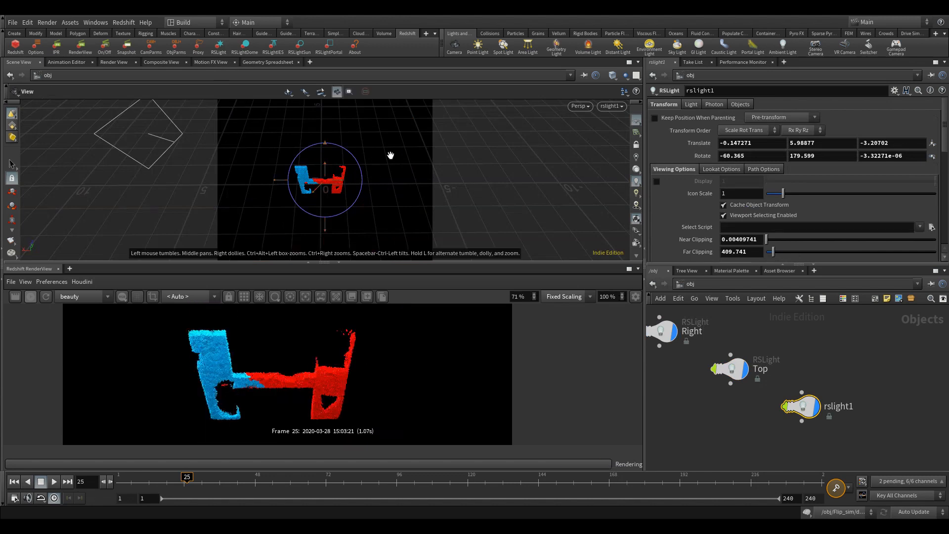
left_click(619, 106)
left_click(627, 158)
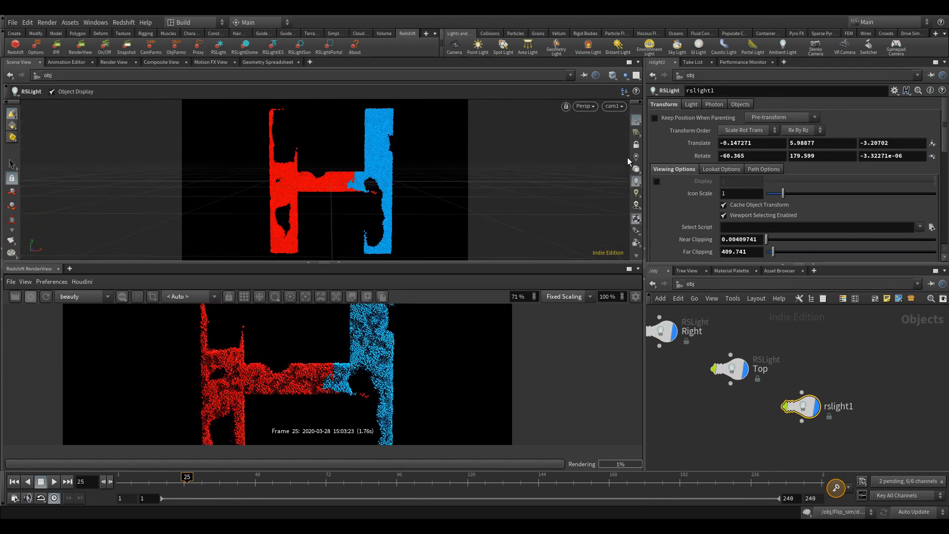
- Rename the new rear light rslight1 as Back and save the scene
middle_click_drag(735, 436, 772, 431)
double_click(876, 404)
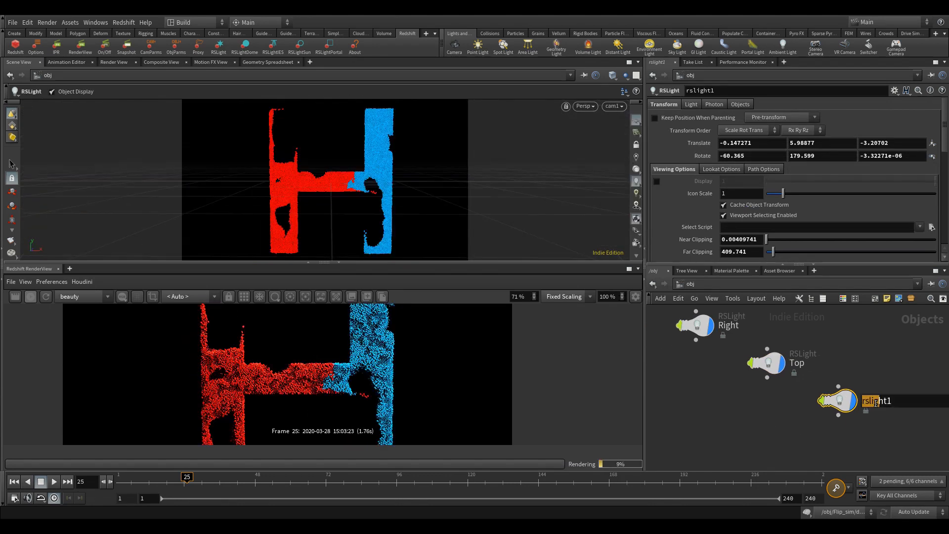
type("Bck")
key("Return")
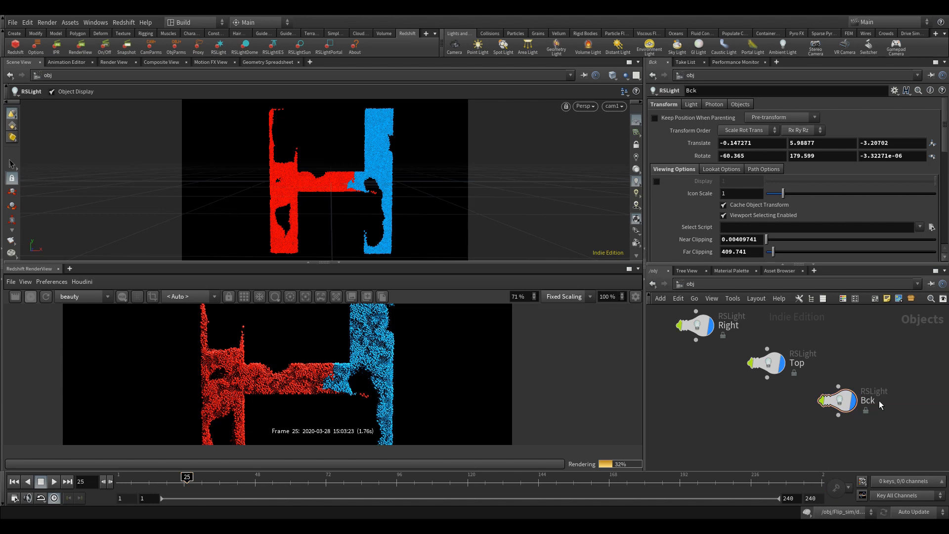
left_click(867, 401)
type("ack")
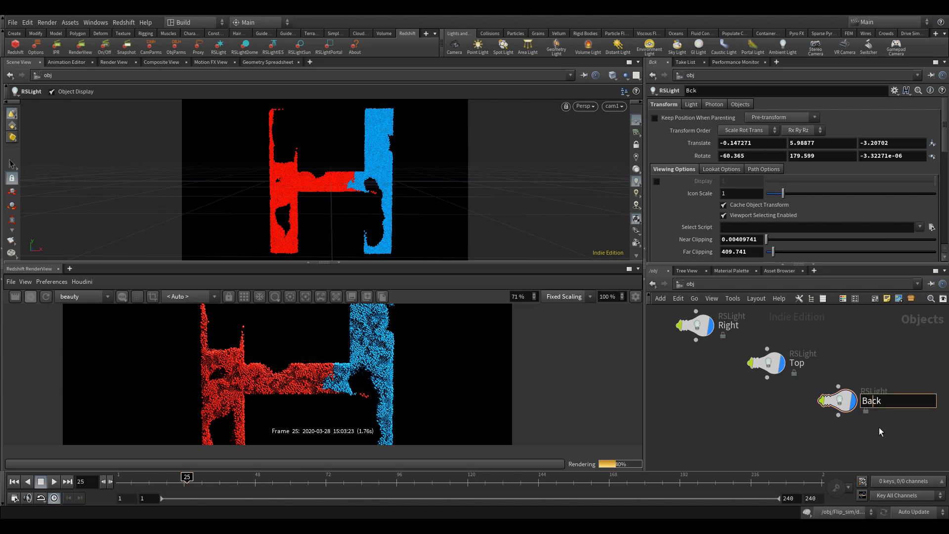
key("Return")
key("ctrl+s")
- Enable the Redshift volumetric scattering settings on the Redshift_ROP1 node in the out network
scroll(332, 374, "down", 4)
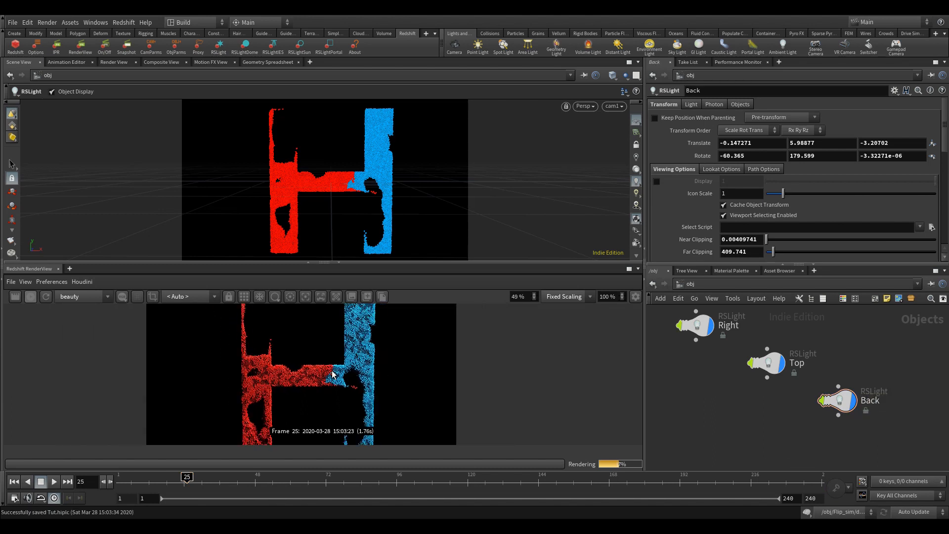
scroll(332, 375, "down", 1)
left_click(691, 284)
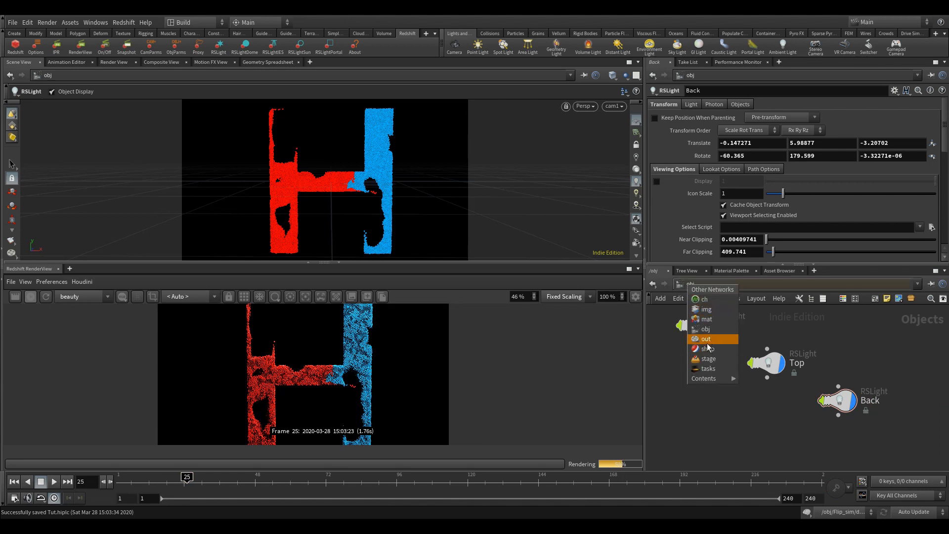
left_click(706, 339)
left_click(766, 370)
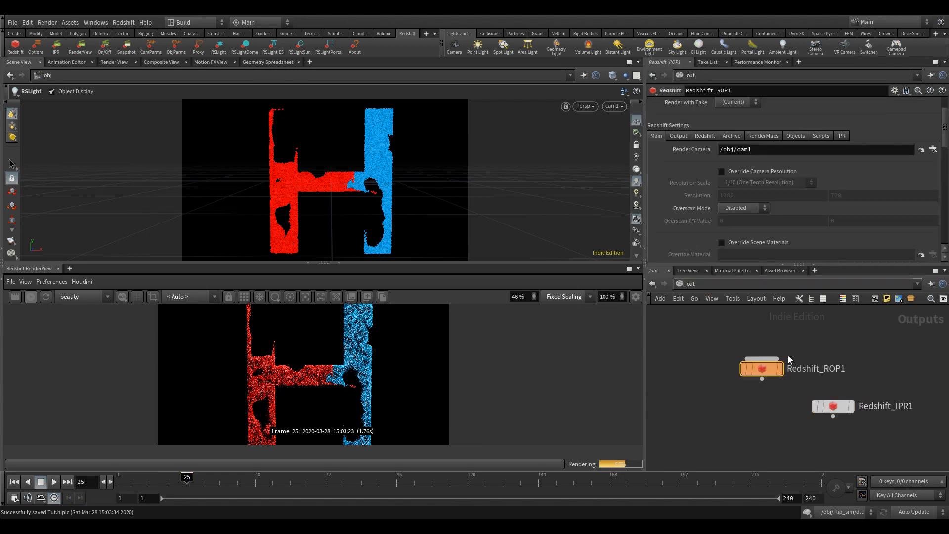
left_click(701, 136)
left_click(864, 149)
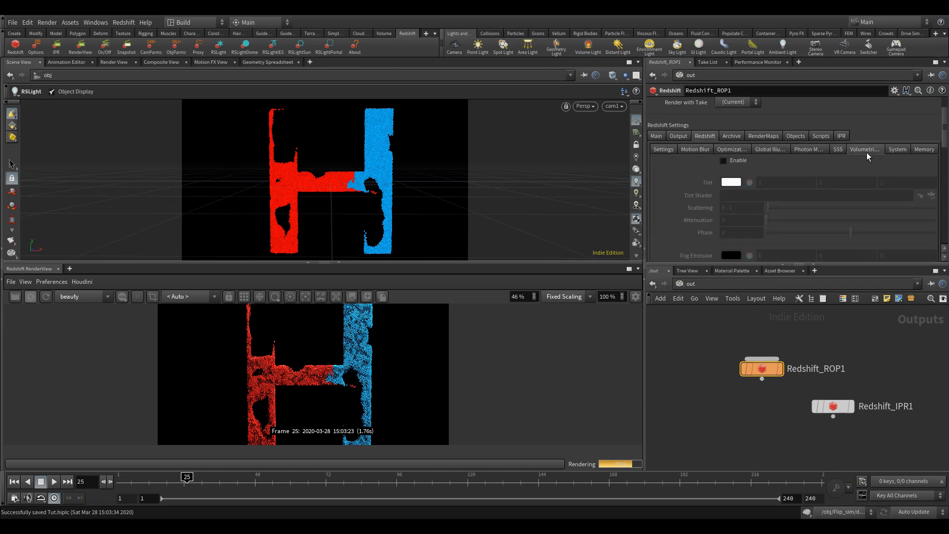
left_click(724, 160)
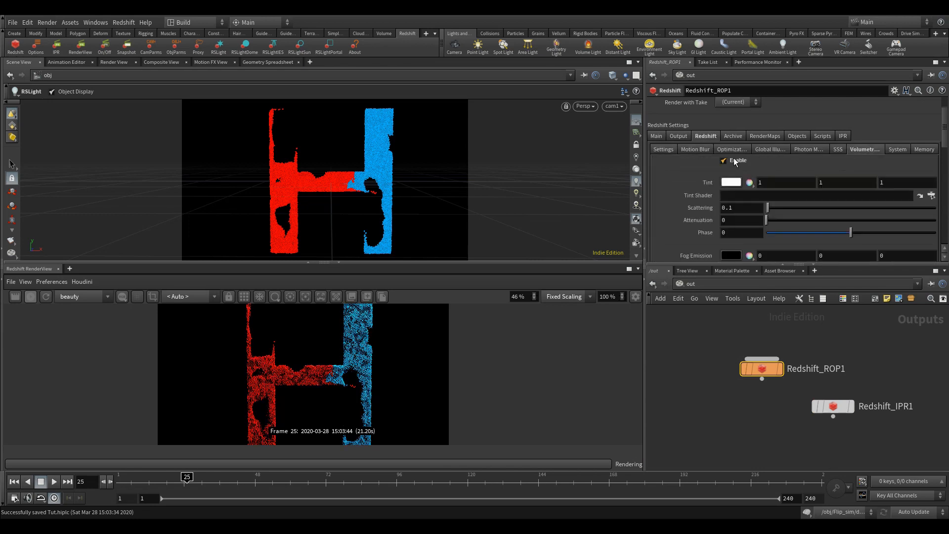
- Return to the object network and set the Back light's volume contribution scale to 0.1
left_click(653, 284)
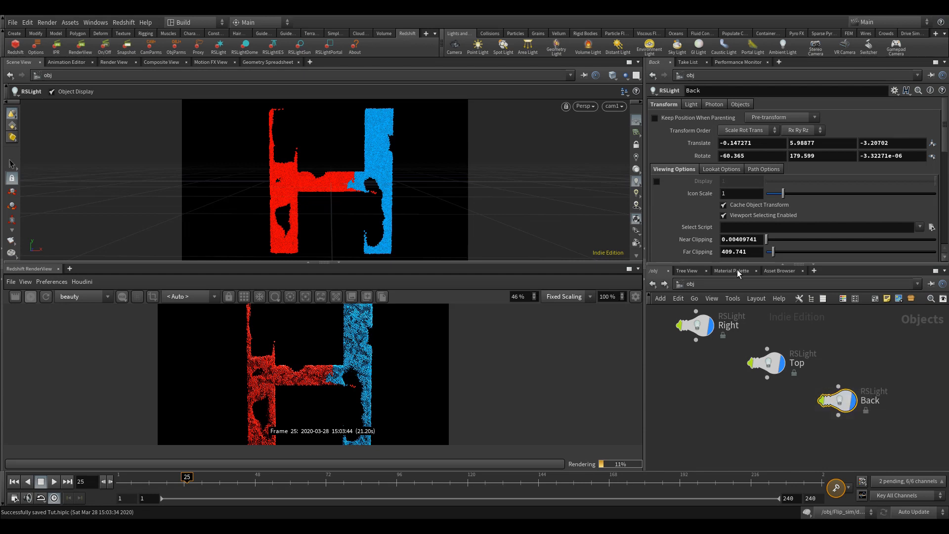
left_click(690, 105)
scroll(695, 163, "down", 2)
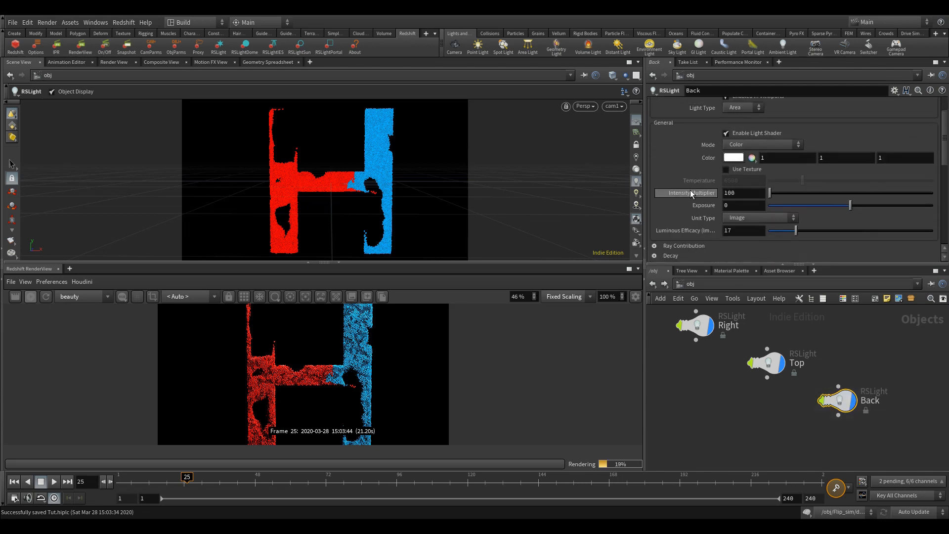
scroll(690, 190, "down", 8)
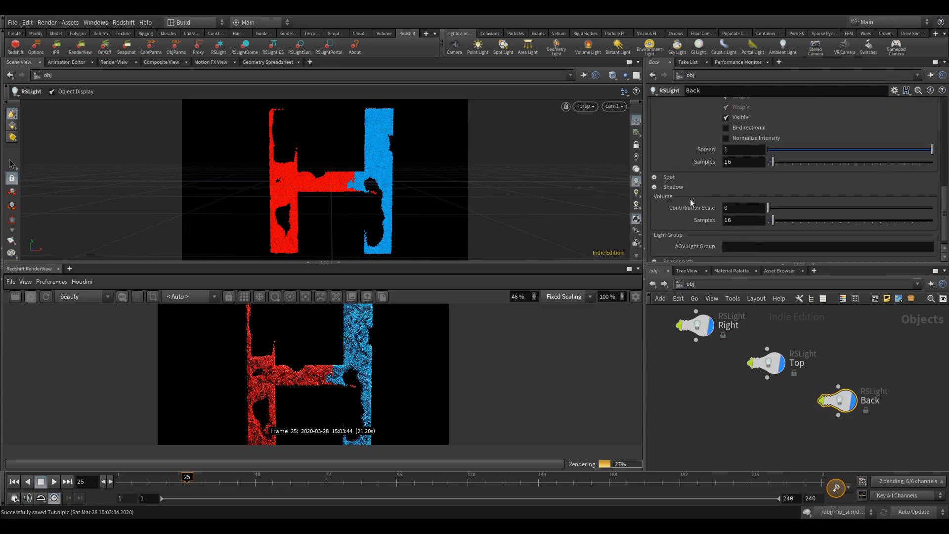
scroll(690, 203, "down", 1)
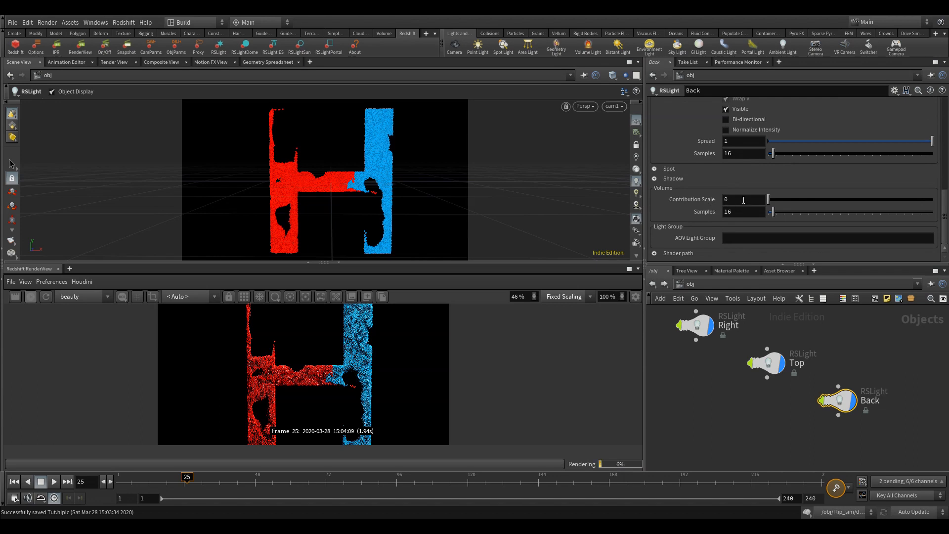
type("0.1")
key("Return")
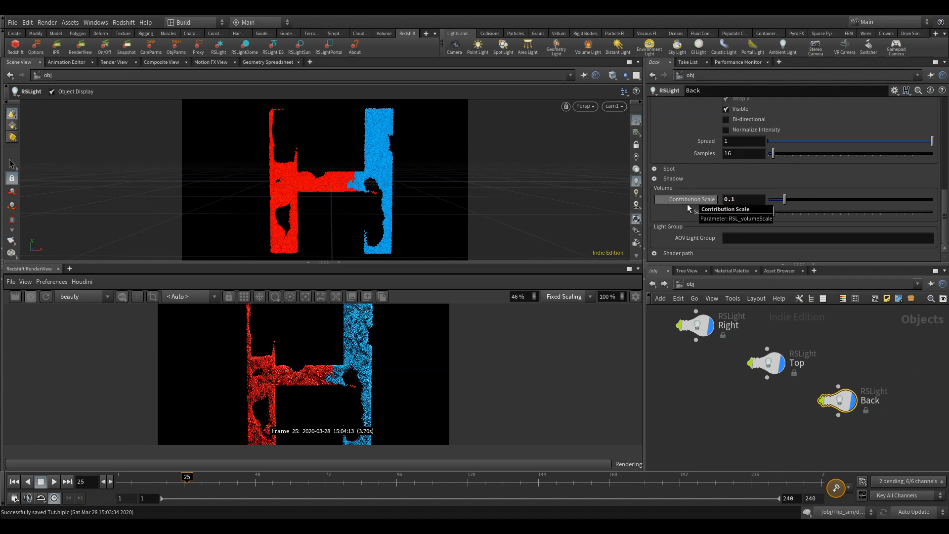
- Inspect the fog in the render and reduce the Back light's volume contribution scale to 0.05
scroll(327, 337, "down", 5)
scroll(327, 337, "up", 6)
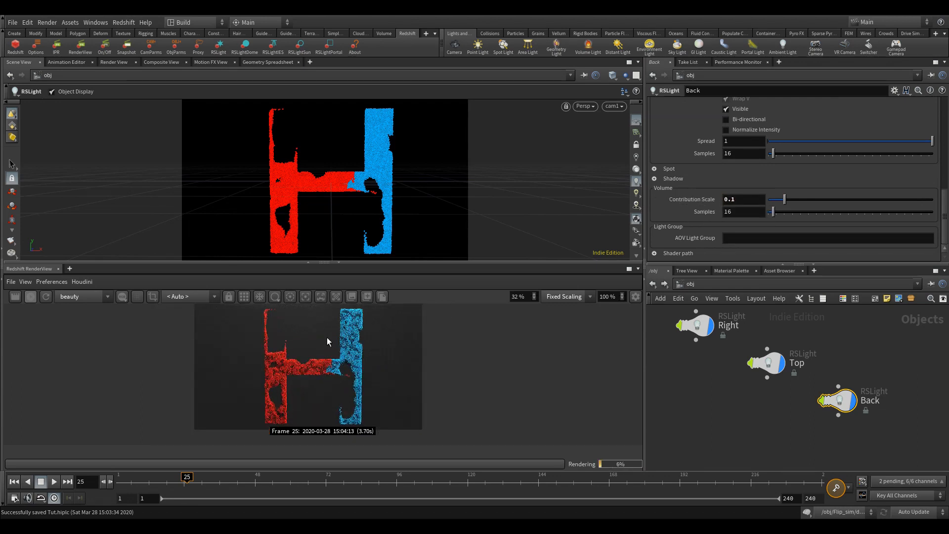
scroll(327, 346, "down", 3)
left_click_drag(331, 357, 331, 331)
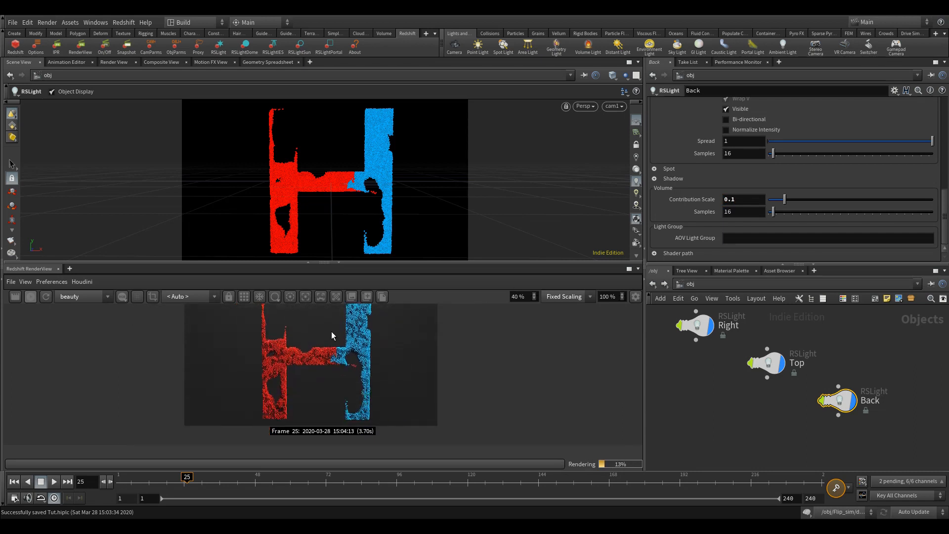
left_click(758, 200)
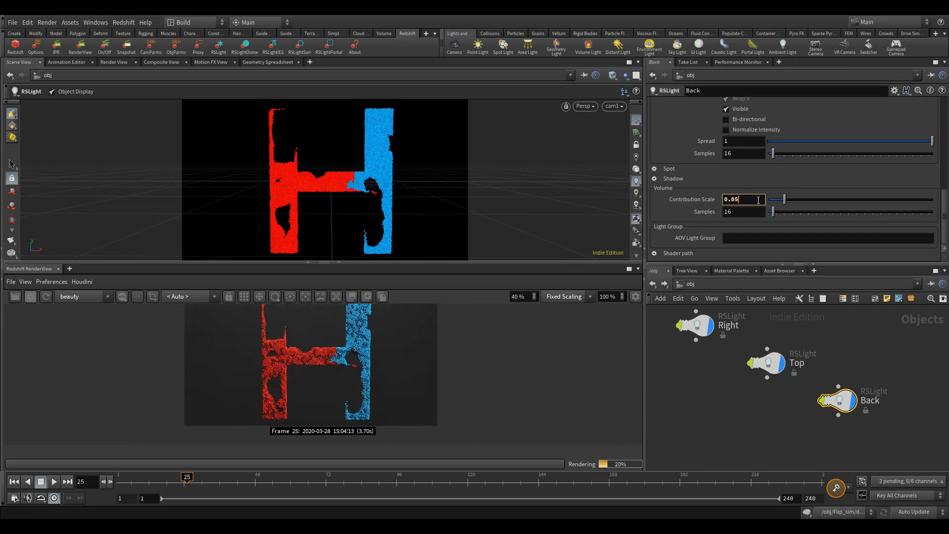
key("Return")
scroll(331, 384, "down", 3)
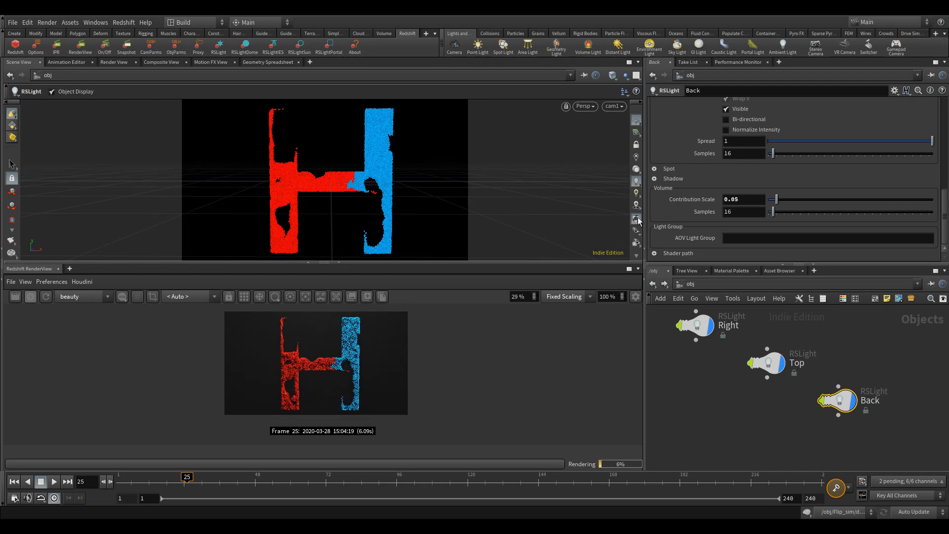
- Lock the render view's camera and lower the Back light to a Y translation of 2.98877
scroll(692, 125, "up", 6)
scroll(685, 113, "up", 5)
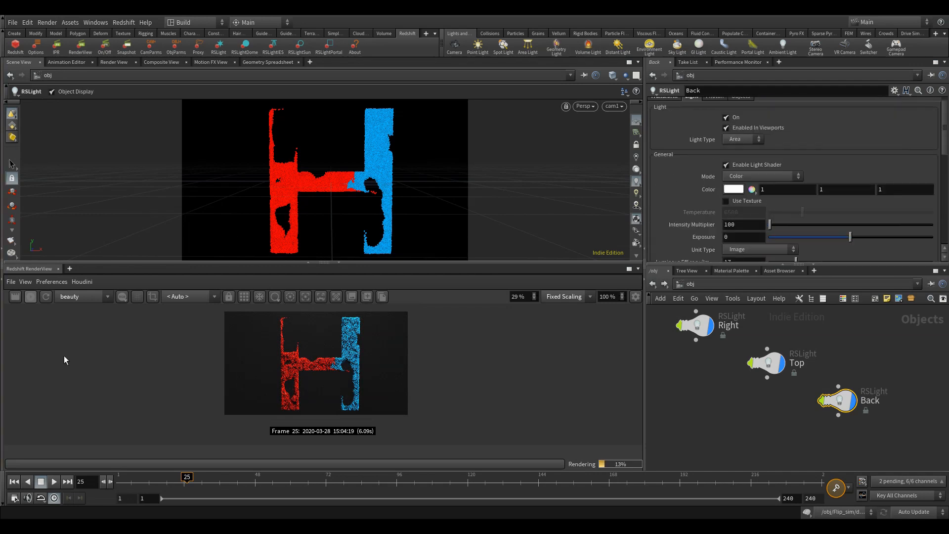
left_click(229, 298)
right_click_drag(272, 237, 309, 181, "alt")
scroll(187, 244, "down", 5)
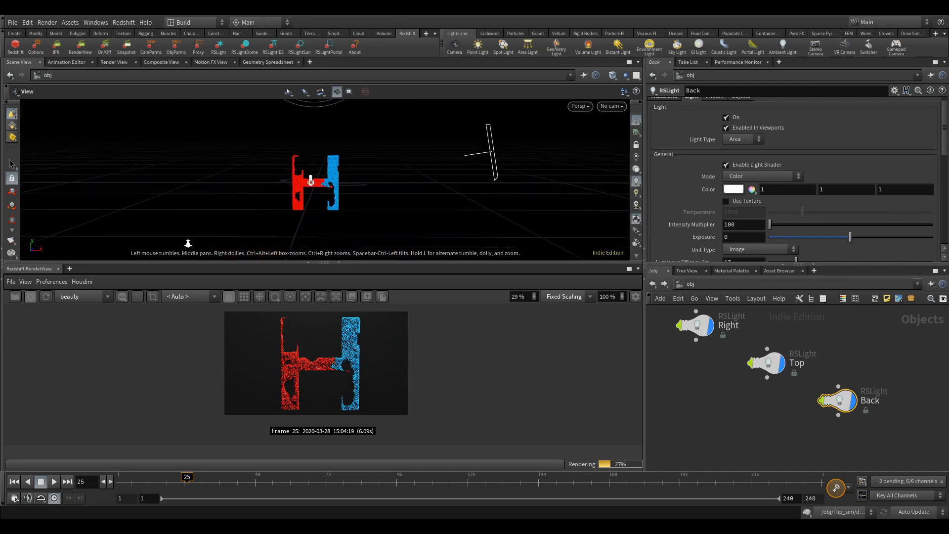
middle_click_drag(305, 187, 301, 227)
middle_click_drag(312, 128, 311, 176)
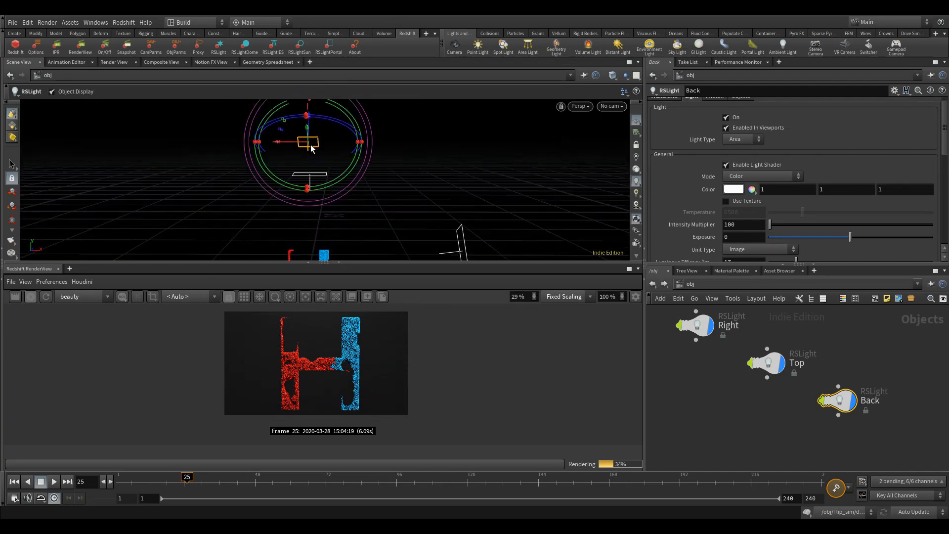
scroll(668, 119, "up", 1)
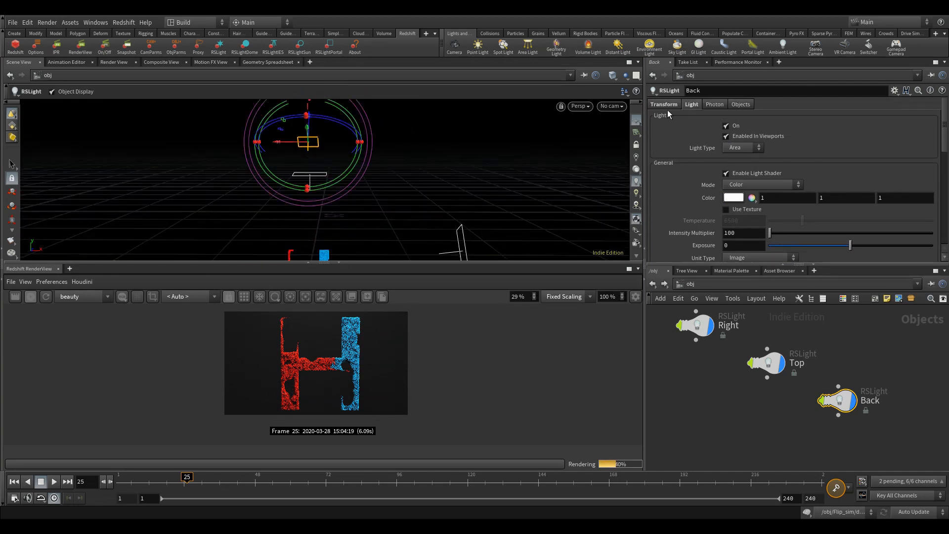
left_click(664, 105)
middle_click_drag(813, 142, 671, 130)
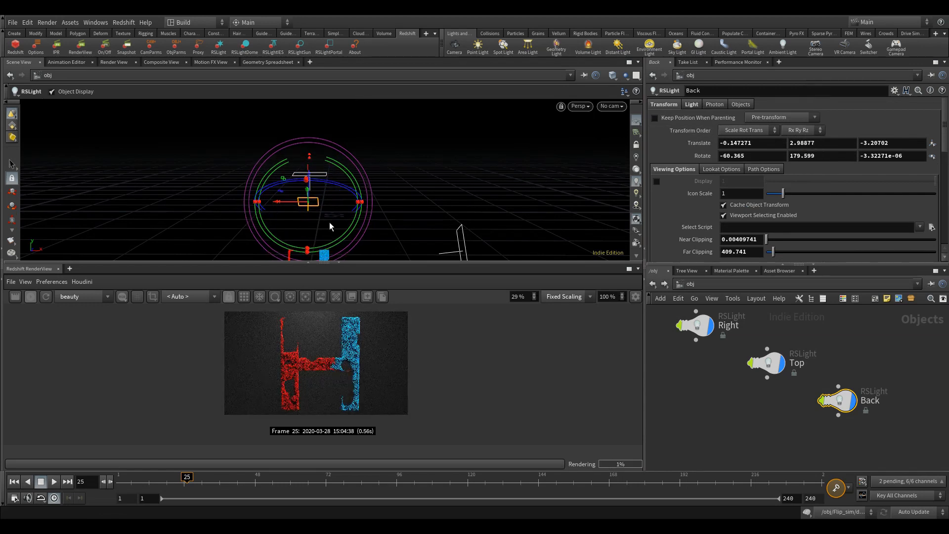
- Switch the Back light's mode to Temperature, raise the temperature to 25000 and check the tint in the render
scroll(308, 371, "up", 3)
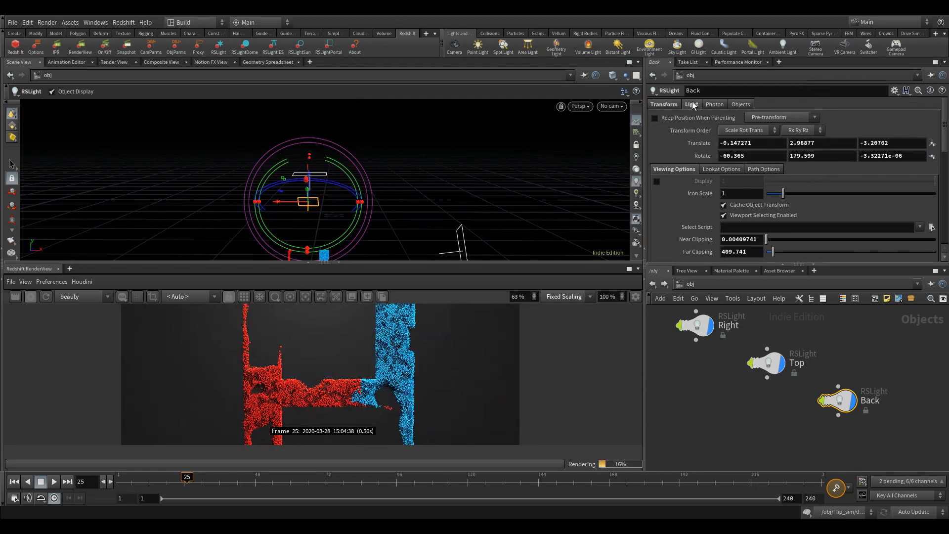
left_click(692, 104)
left_click(737, 185)
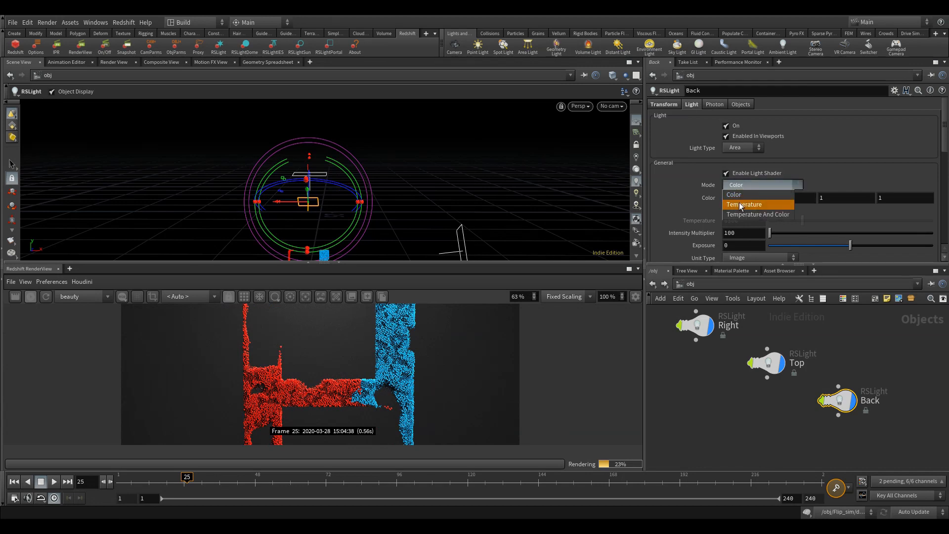
left_click(744, 203)
left_click_drag(803, 223, 932, 222)
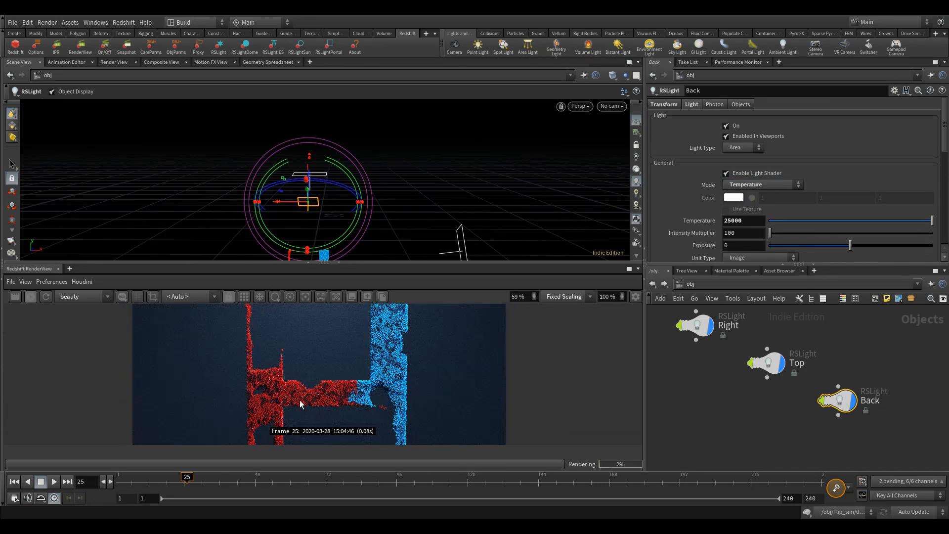
scroll(299, 398, "down", 3)
mouse_move(298, 397)
middle_mouse_down()
mouse_move(315, 349)
mouse_move(297, 382)
middle_mouse_up()
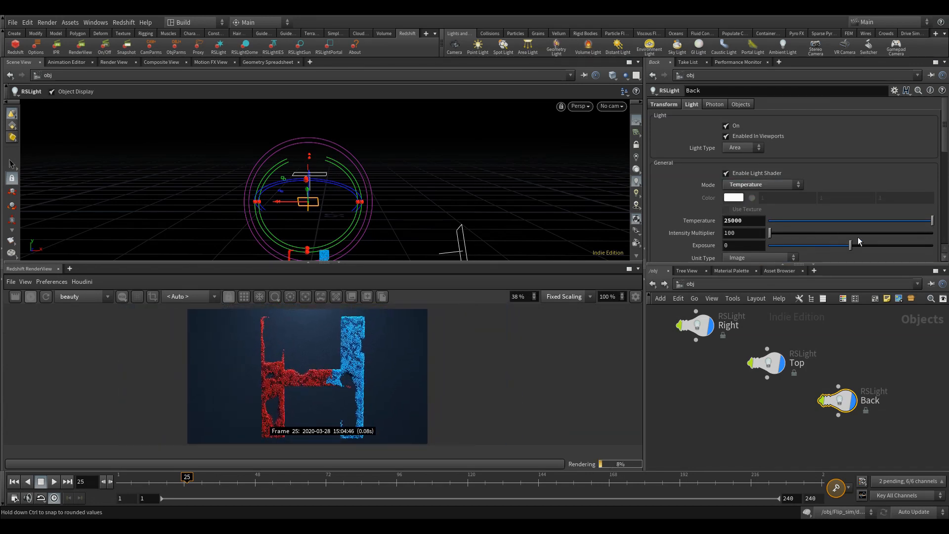
- Set the Back light's temperature to 19378 and inspect the rendered particles
left_click_drag(905, 220, 893, 221)
scroll(361, 361, "up", 5)
scroll(331, 365, "down", 3)
scroll(329, 363, "down", 2)
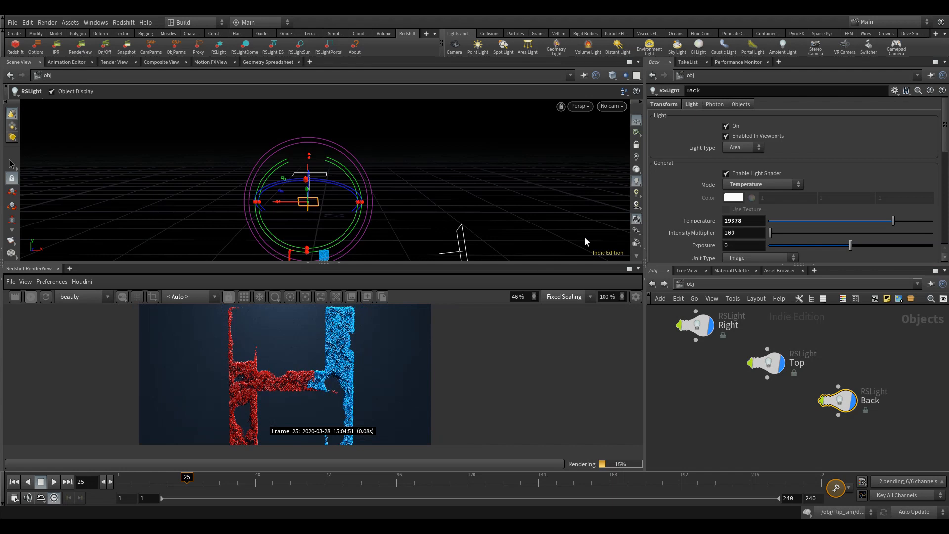
- Try volume contribution scales of 0.01 and 0.02 on the Back light
scroll(684, 215, "down", 8)
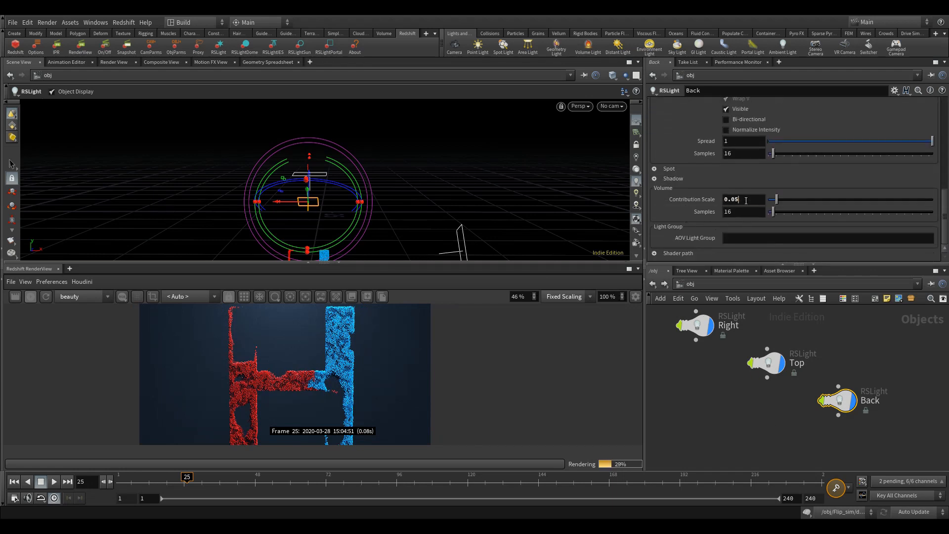
left_click(746, 201)
key("Return")
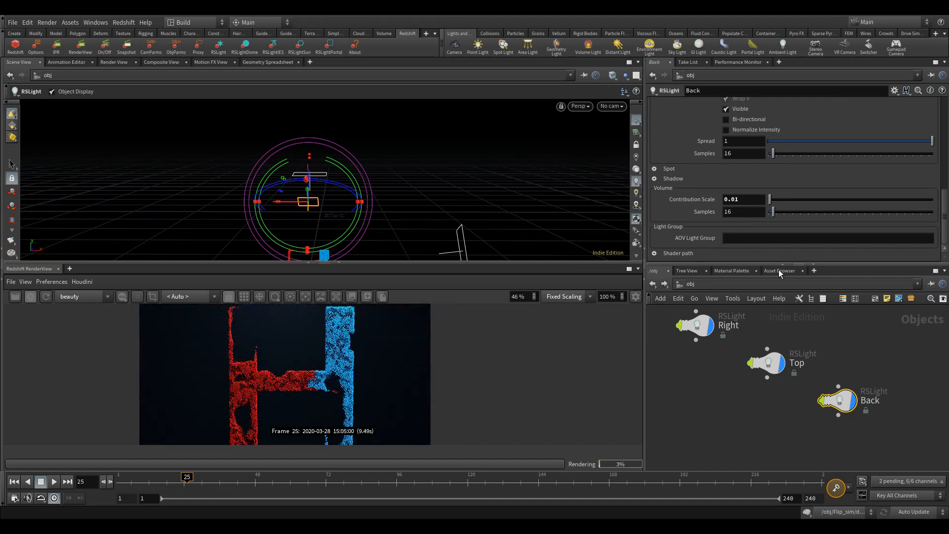
left_click(743, 204)
key("Return")
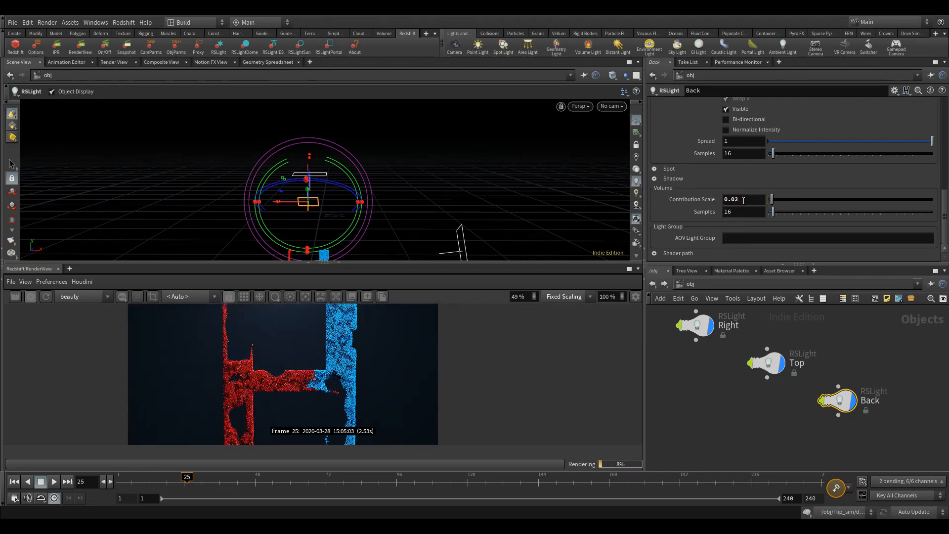
- Try 0.03 as the Back light's volume contribution scale, settle on 0.025, and inspect the render in an enlarged render view
left_click(743, 201)
key("BackSpace")
type("3")
key("Return")
scroll(361, 363, "down", 2)
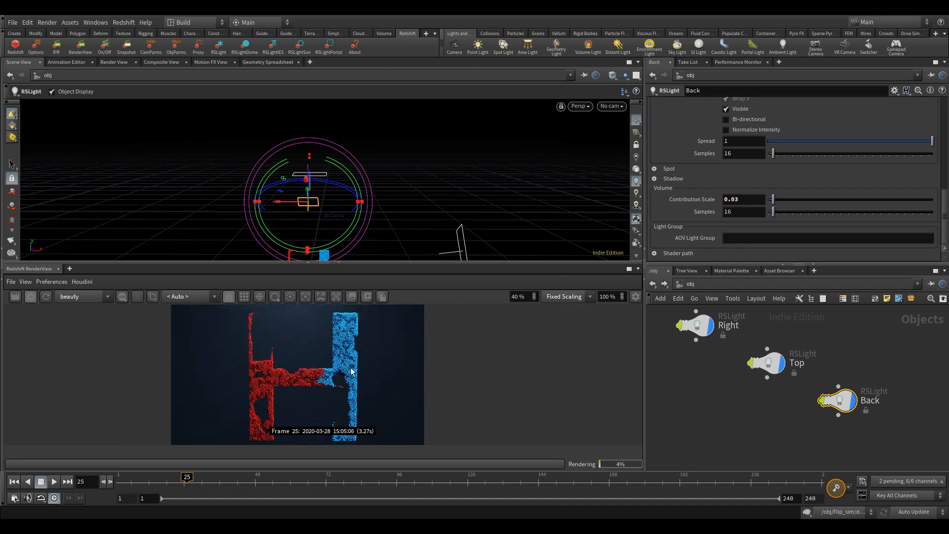
scroll(352, 371, "up", 3)
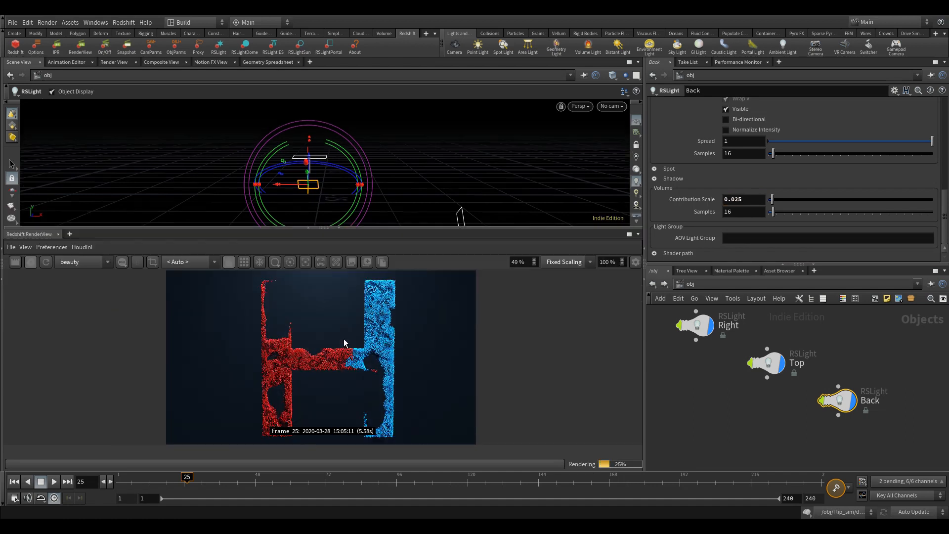
scroll(343, 339, "up", 1)
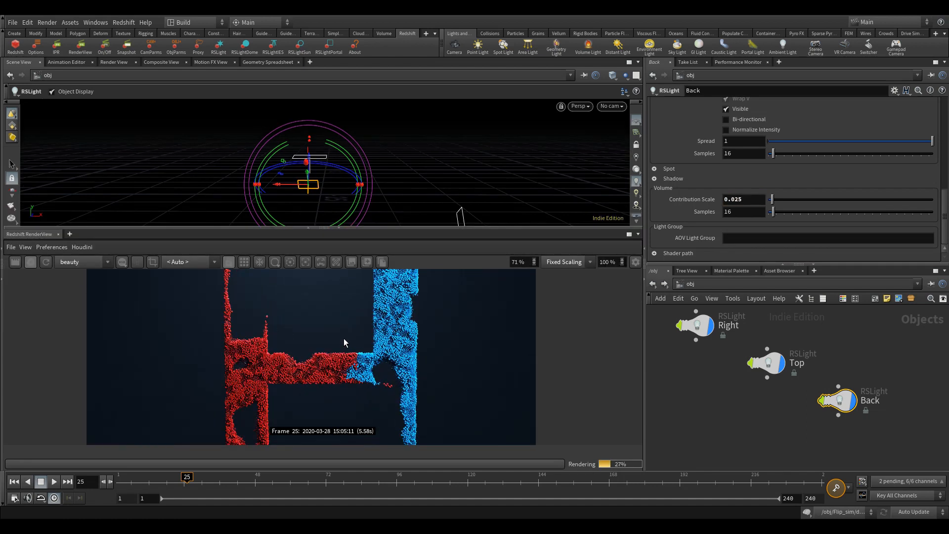
- Select the Right and Top lights together and switch them both off
middle_click_drag(704, 398, 755, 412)
scroll(734, 402, "down", 2)
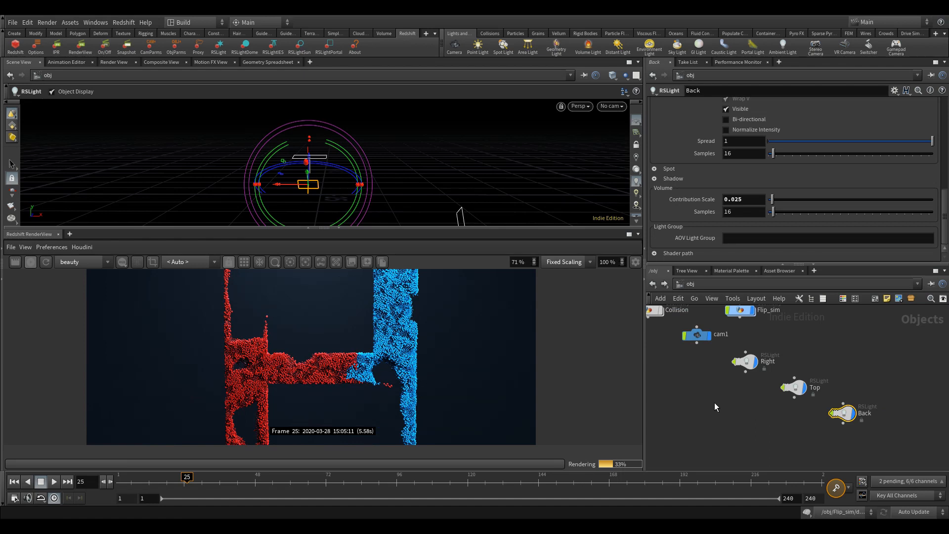
scroll(800, 417, "up", 2)
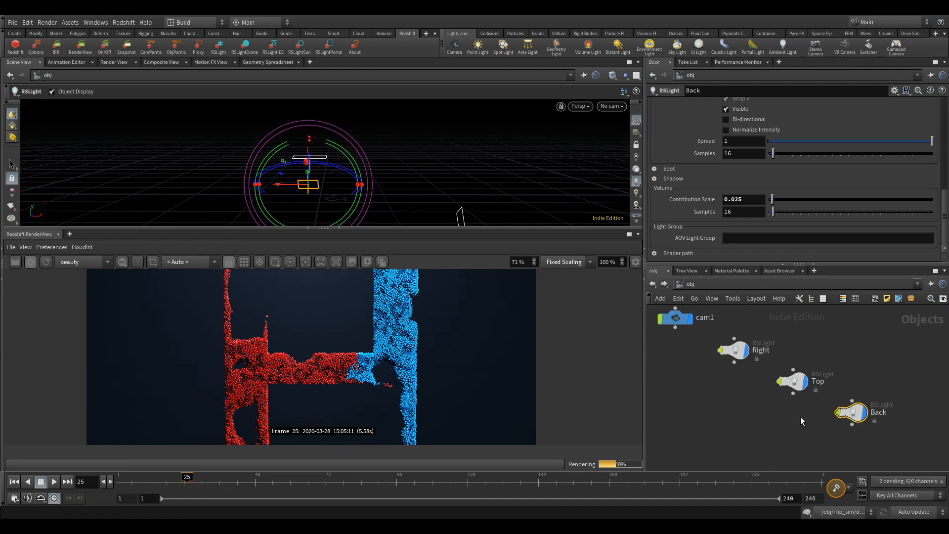
left_click_drag(811, 419, 722, 341)
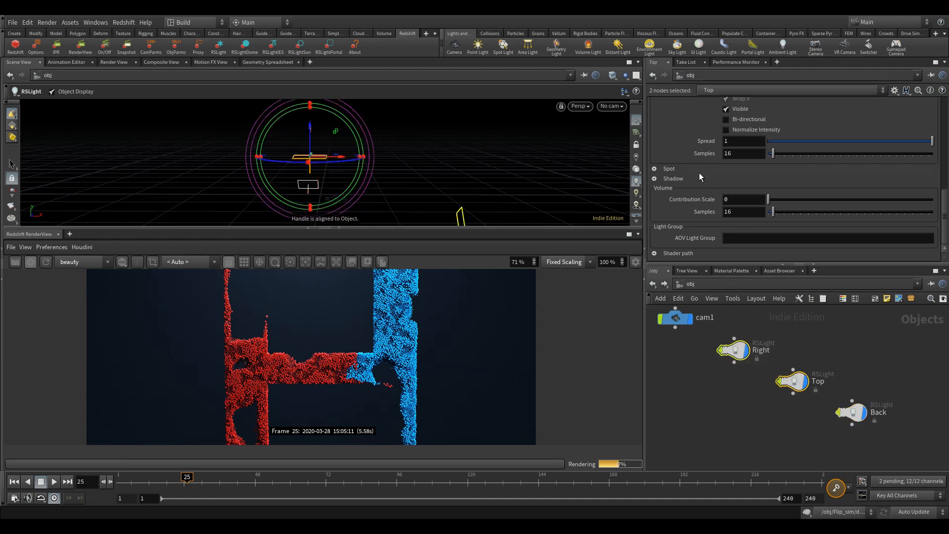
scroll(699, 173, "up", 10)
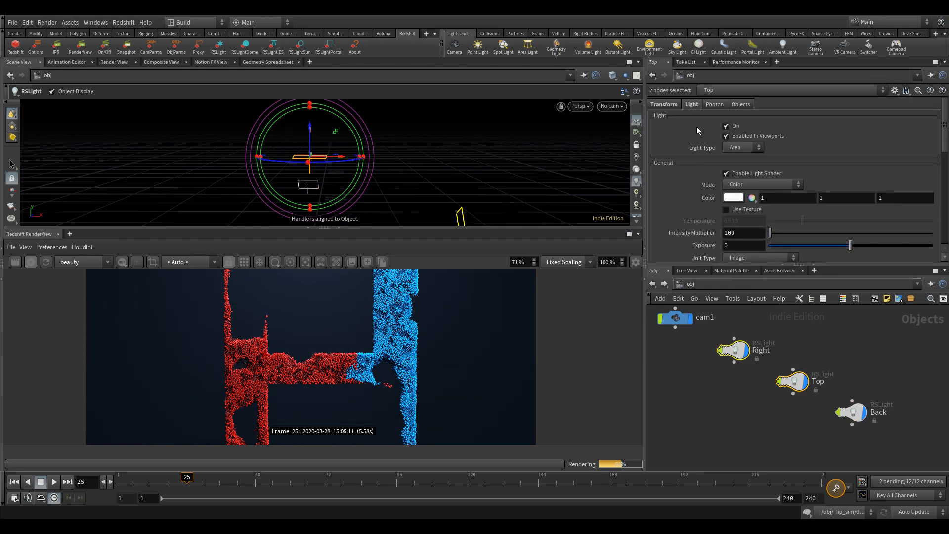
left_click(726, 125)
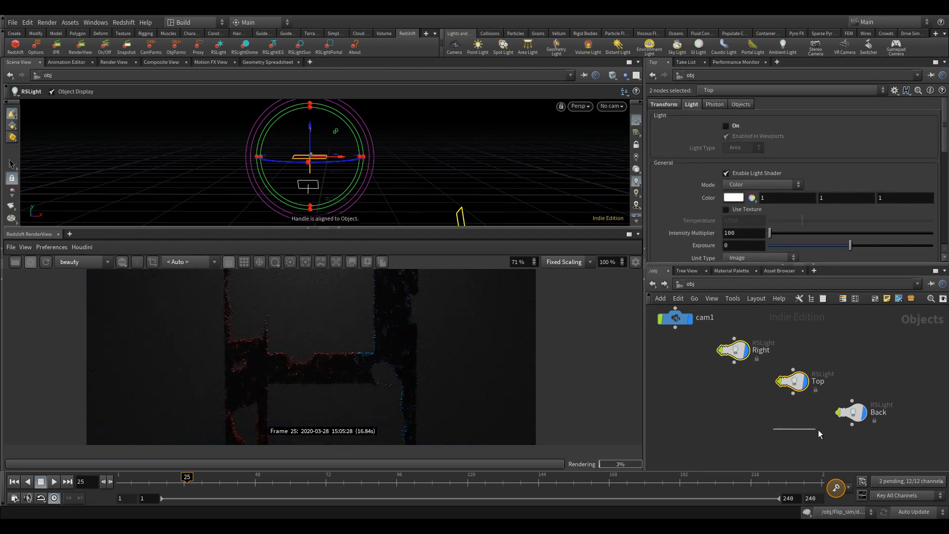
- Examine the particle edges lit only by the Back light, and switch that light off
left_click_drag(817, 430, 869, 406)
scroll(262, 358, "up", 3)
scroll(389, 335, "up", 3)
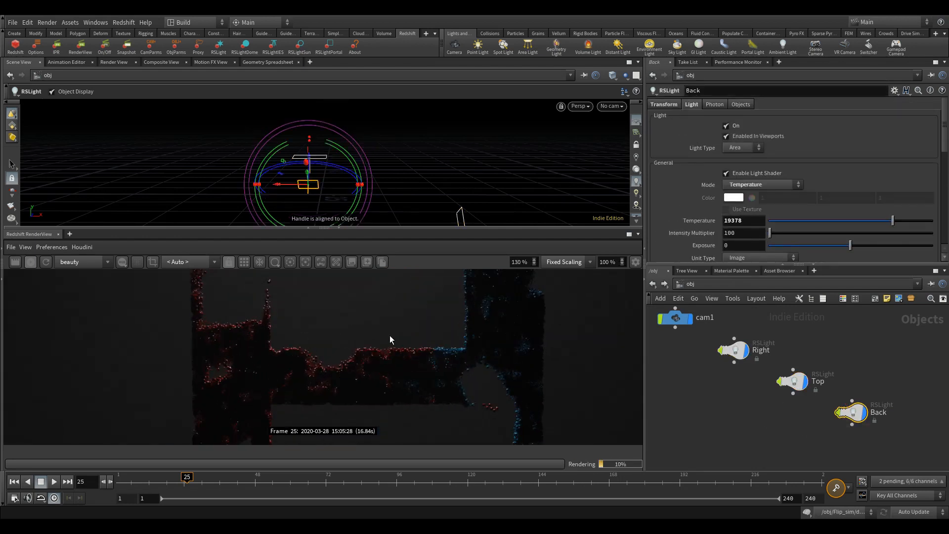
scroll(326, 345, "down", 3)
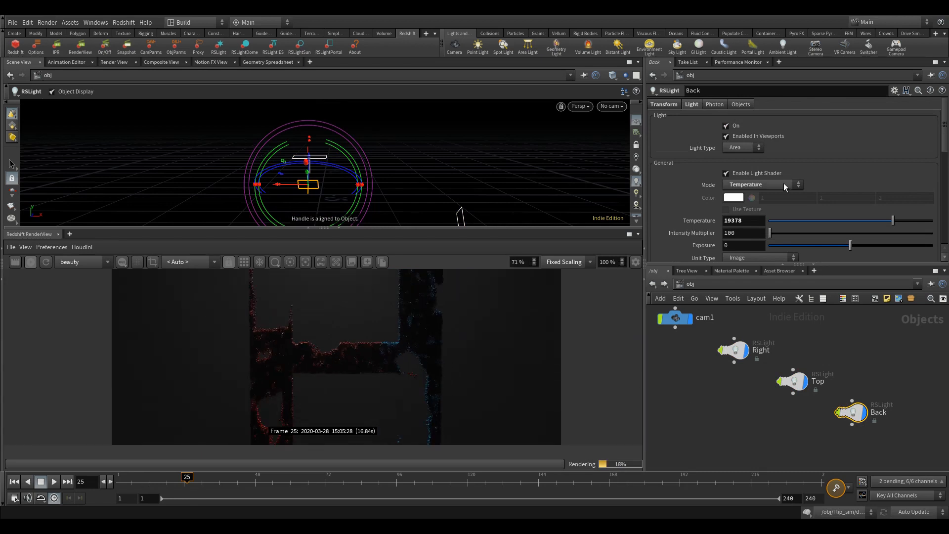
left_click(726, 126)
- Switch the Right light and the Top light back on
left_click_drag(746, 342, 718, 375)
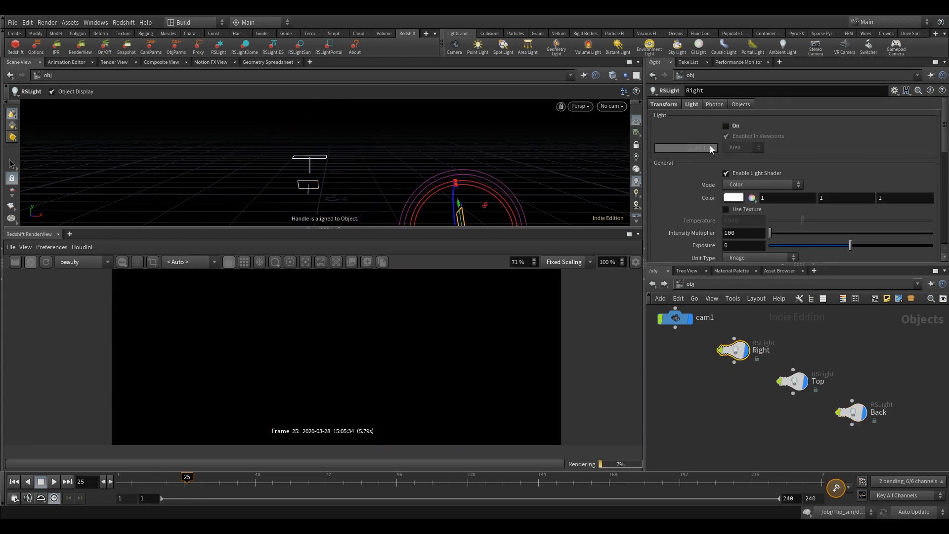
left_click(726, 126)
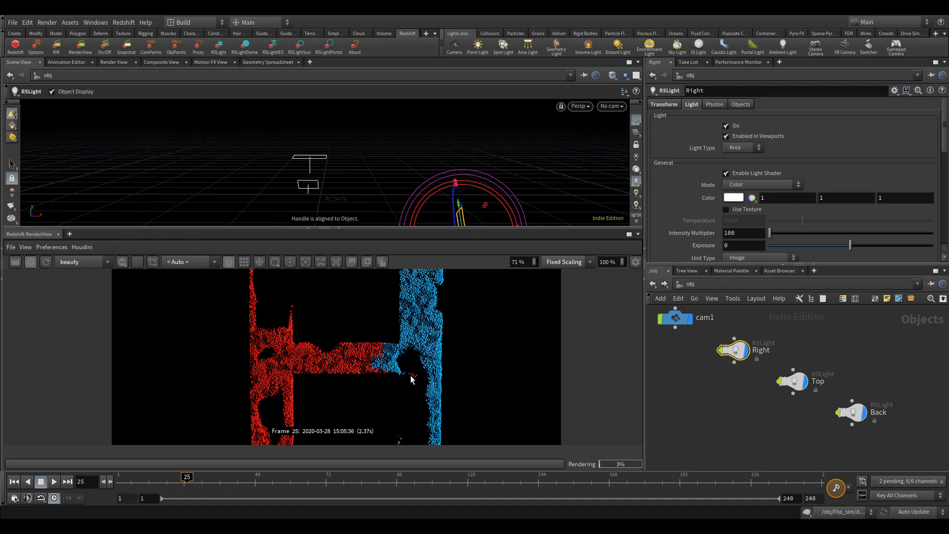
left_click_drag(761, 372, 808, 397)
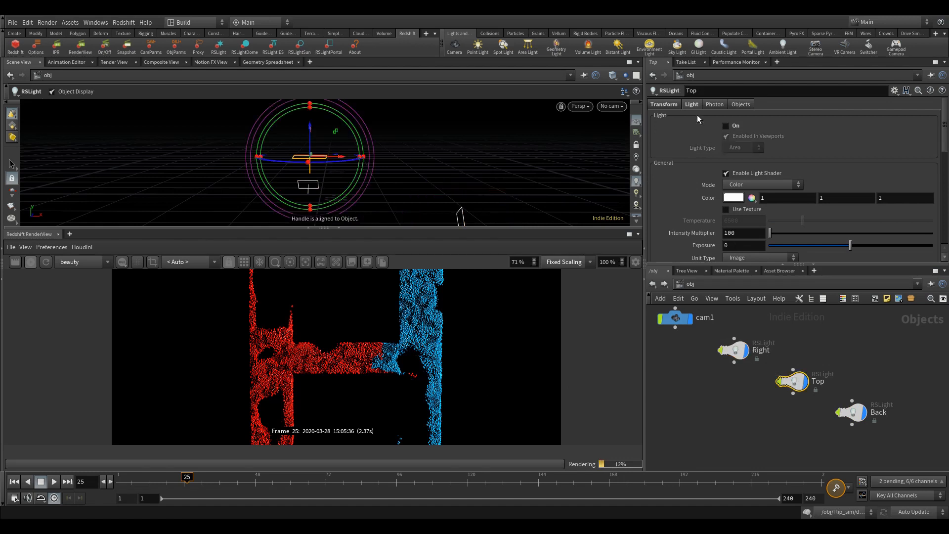
left_click(726, 126)
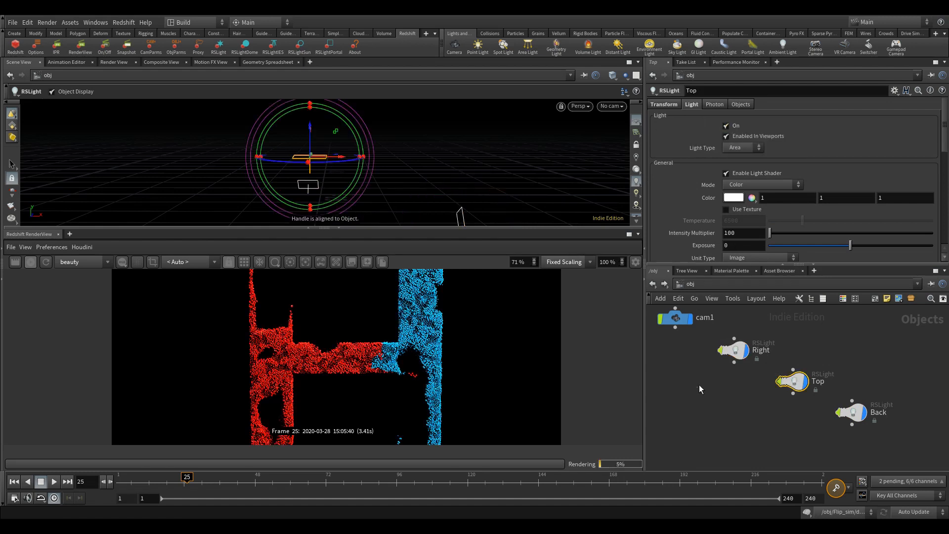
- Set the Right light's exposure to -1
left_click_drag(751, 339, 752, 339)
scroll(687, 218, "down", 2)
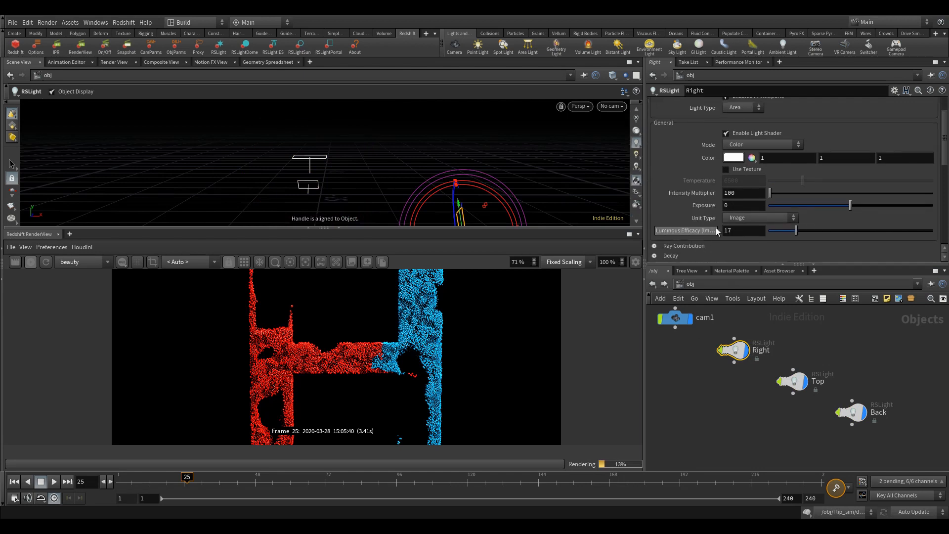
left_click_drag(734, 207, 637, 209)
type("-1")
key("Return")
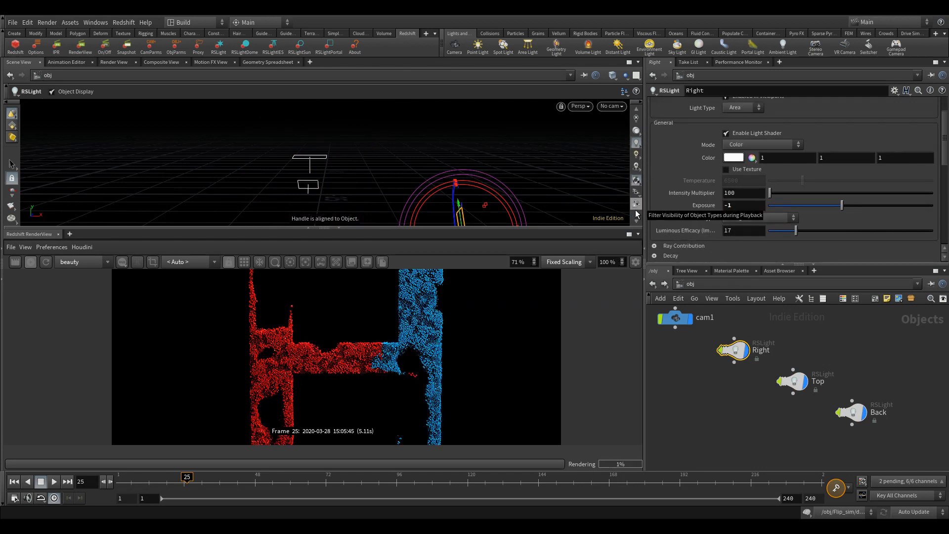
- Switch the Back light on again
left_click(796, 380)
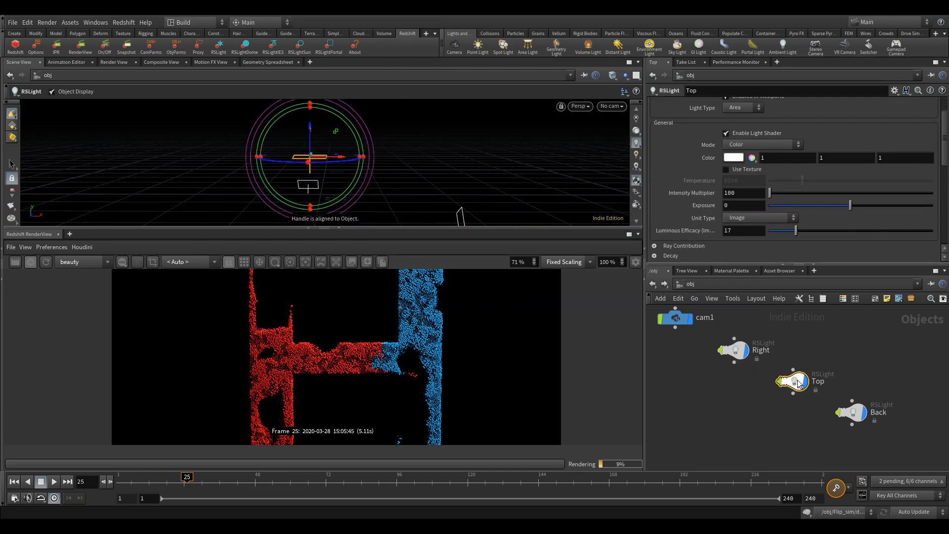
left_click_drag(839, 451, 859, 423)
scroll(756, 134, "up", 2)
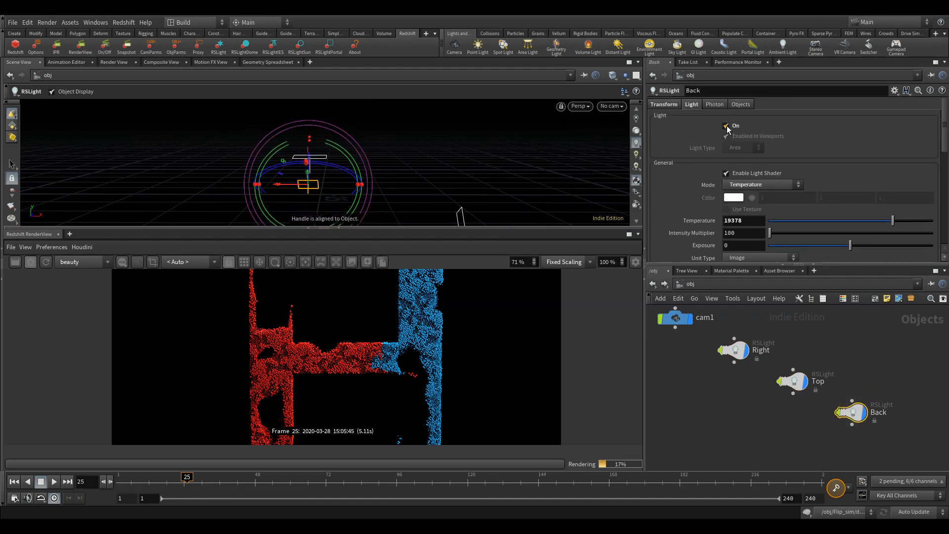
left_click(726, 127)
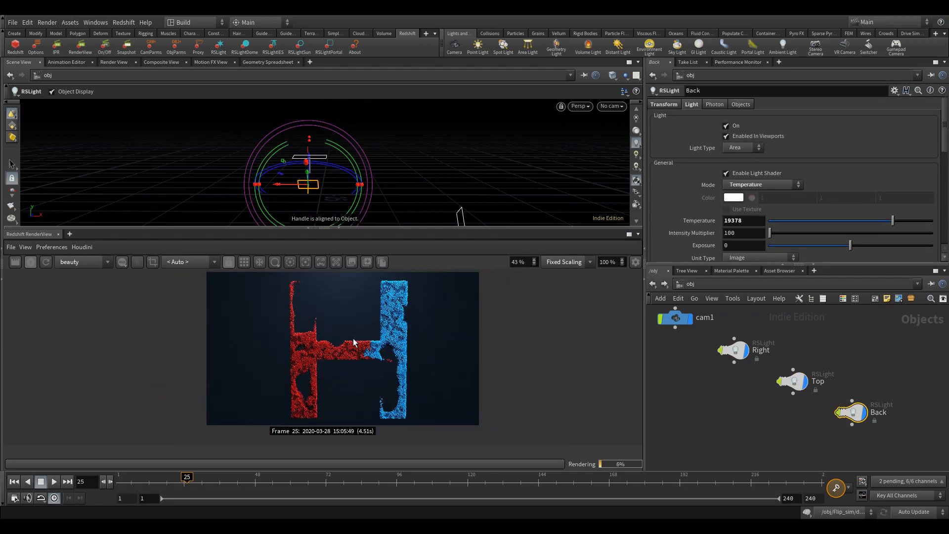
- Enable IPR Live SOP Level Updates (Deformations/Volumes/Instancers/Proxies) on the Redshift_ROP1 output node
left_click(691, 284)
left_click(699, 338)
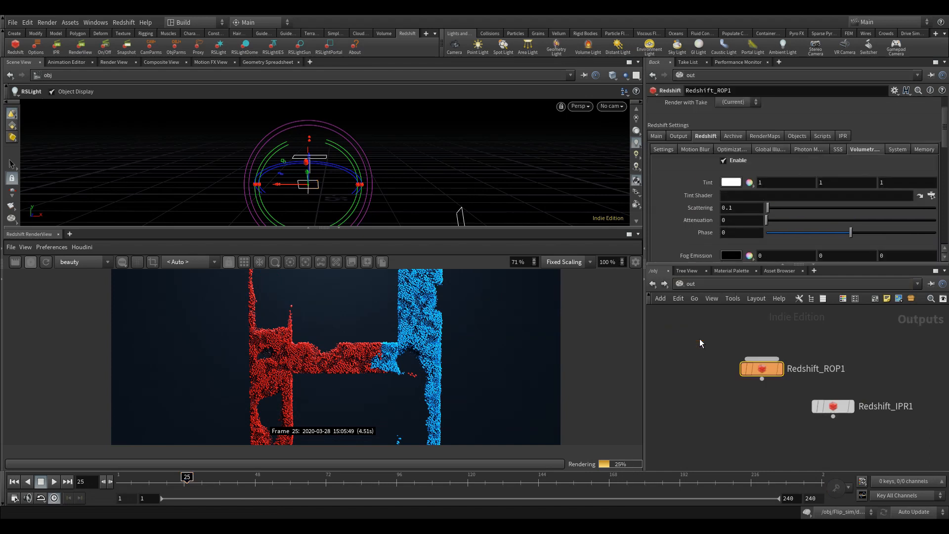
left_click_drag(717, 331, 761, 381)
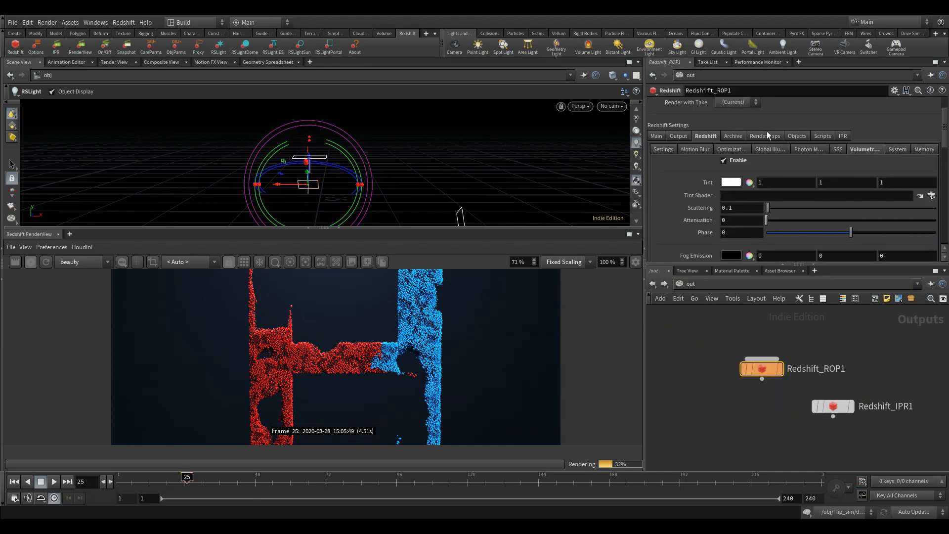
left_click(843, 136)
scroll(694, 214, "down", 3)
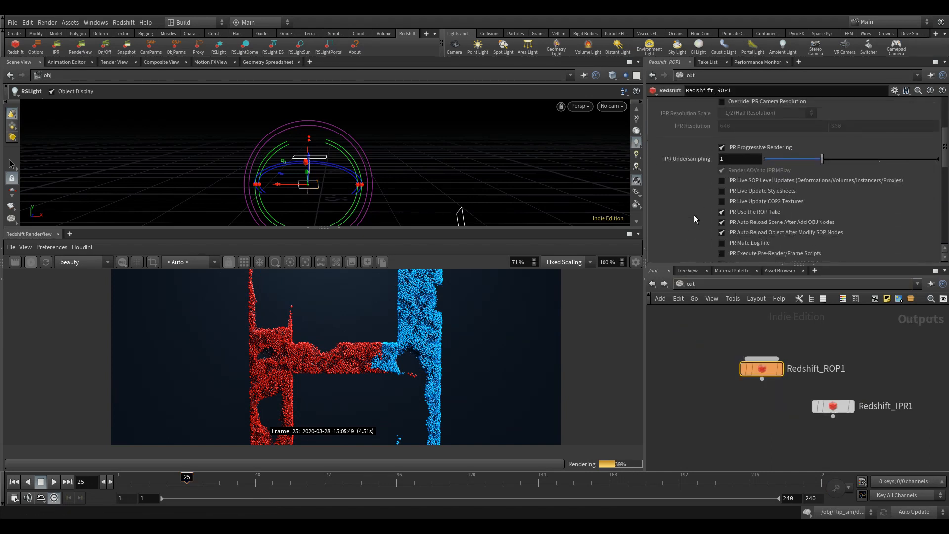
left_click(756, 182)
- Render frames 70, 74 and 92 and examine the particles of the letter U up close
left_click(234, 476)
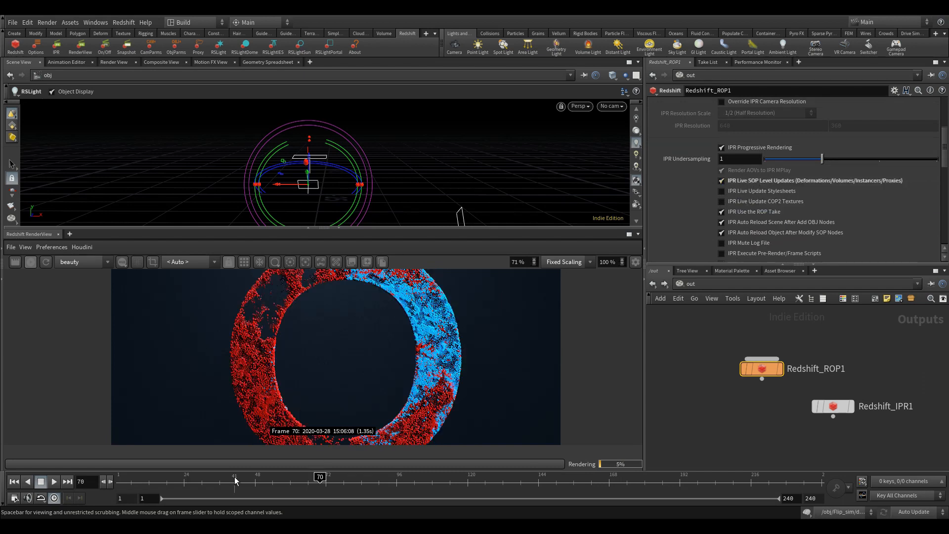
left_click(332, 477)
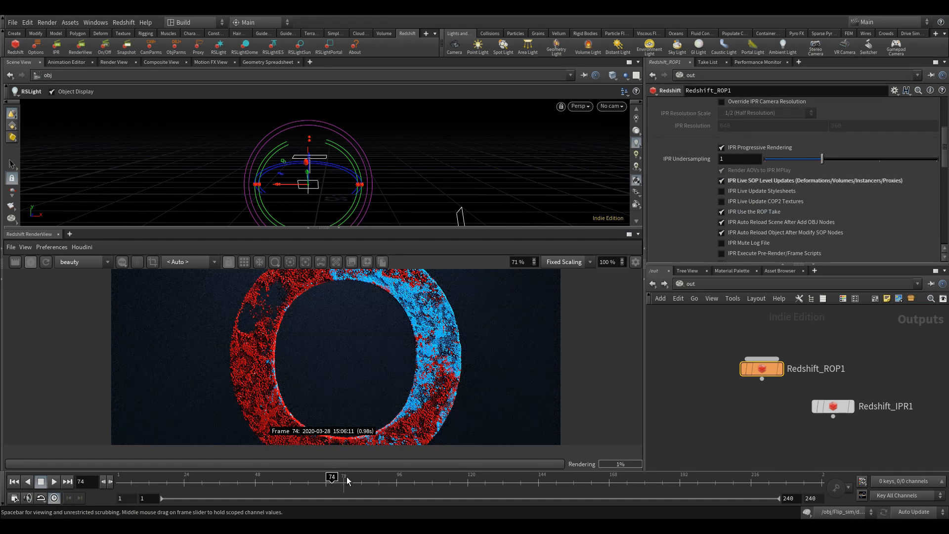
left_click(385, 476)
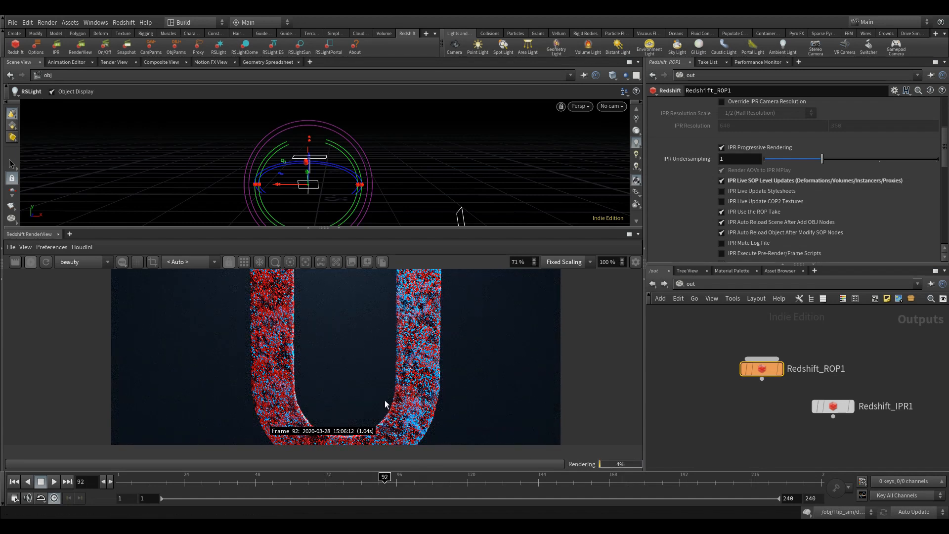
scroll(385, 372, "up", 1)
scroll(385, 373, "up", 1)
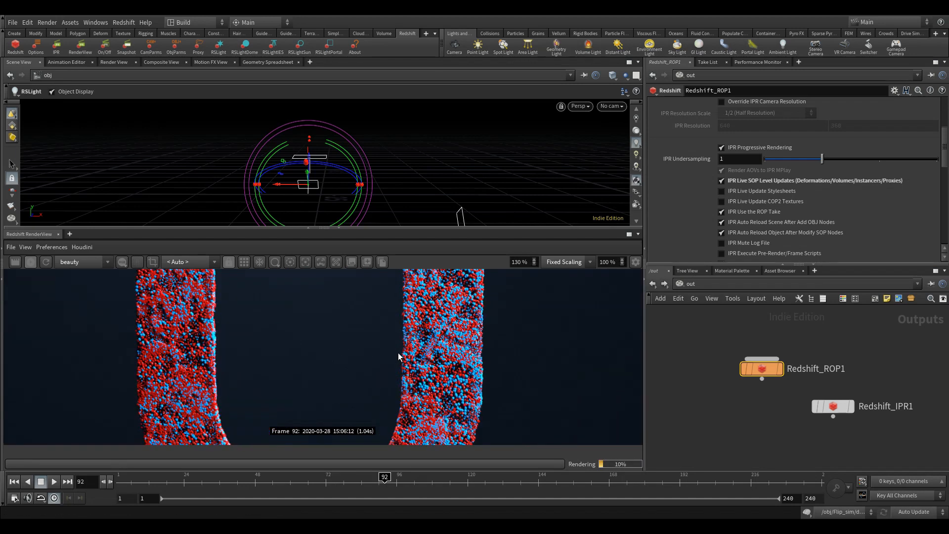
- In Flip_sim's pscale node, set the first component of the destination minimum value to 0.005 and of the maximum value to 0.002
left_click(686, 283)
left_click(701, 327)
middle_click_drag(688, 363, 790, 431)
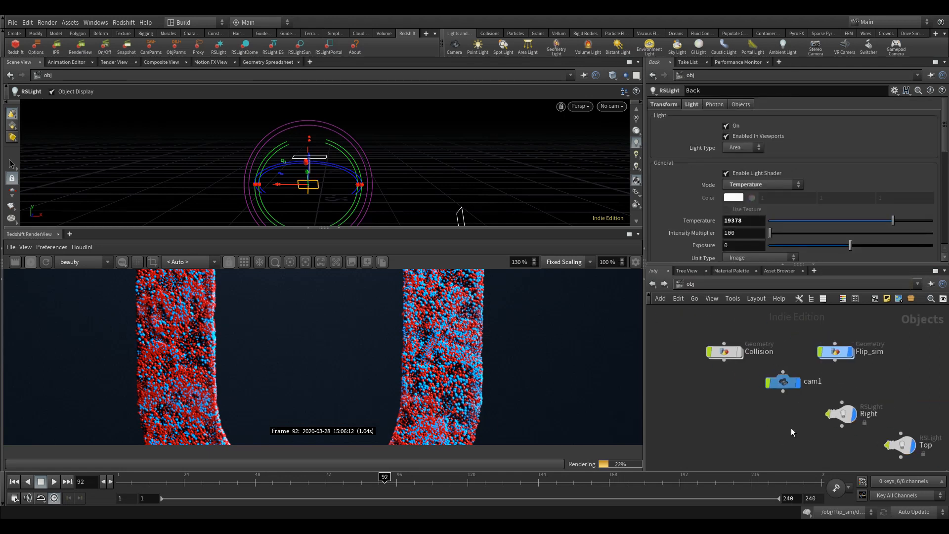
double_click(832, 360)
scroll(718, 402, "up", 3)
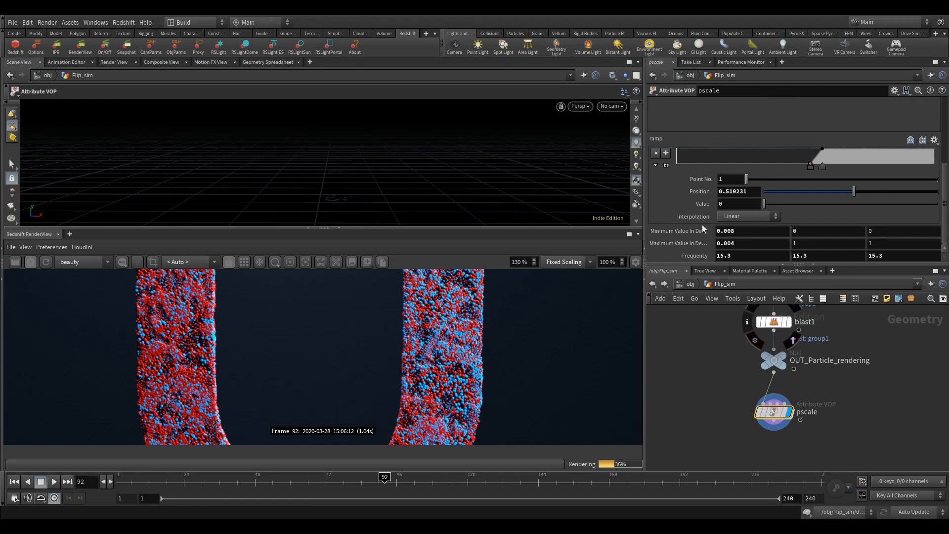
left_click(745, 231)
key("BackSpace")
type("5")
key("Return")
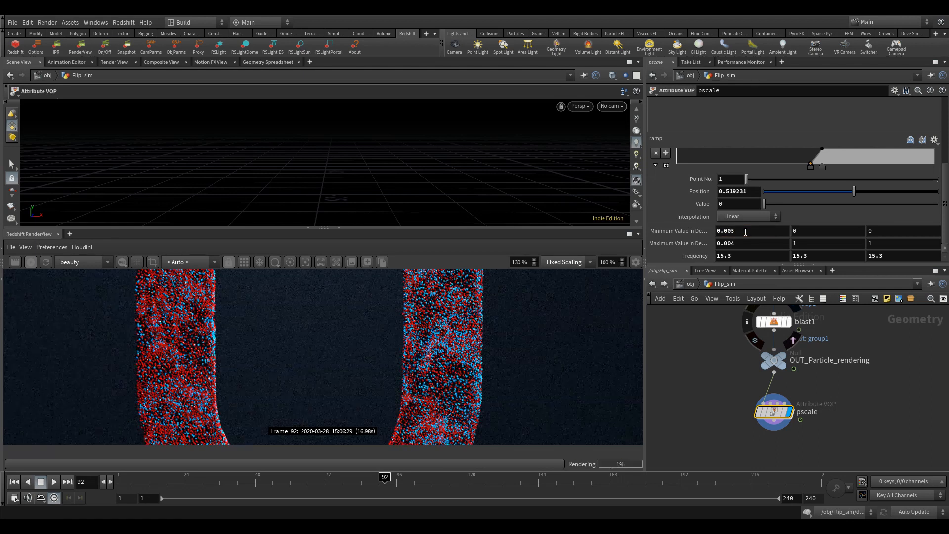
left_click(743, 242)
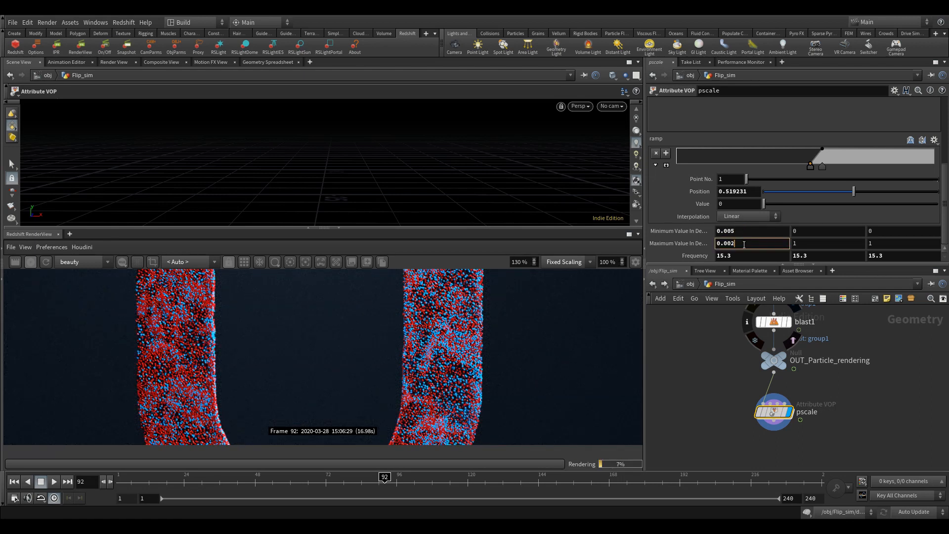
key("Return")
- Examine the resized particles up close and as a whole letter, enlarging the render view over the scene view
scroll(396, 324, "down", 3)
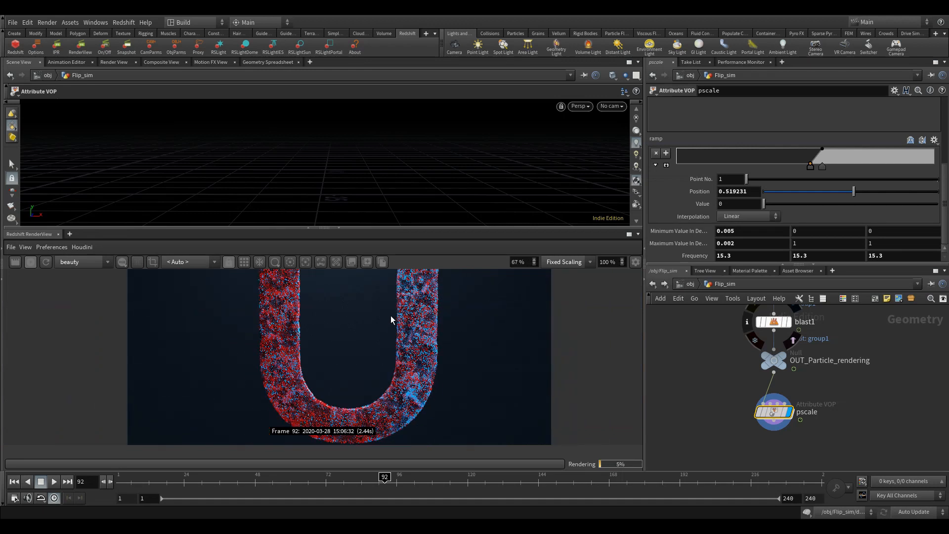
scroll(391, 320, "up", 3)
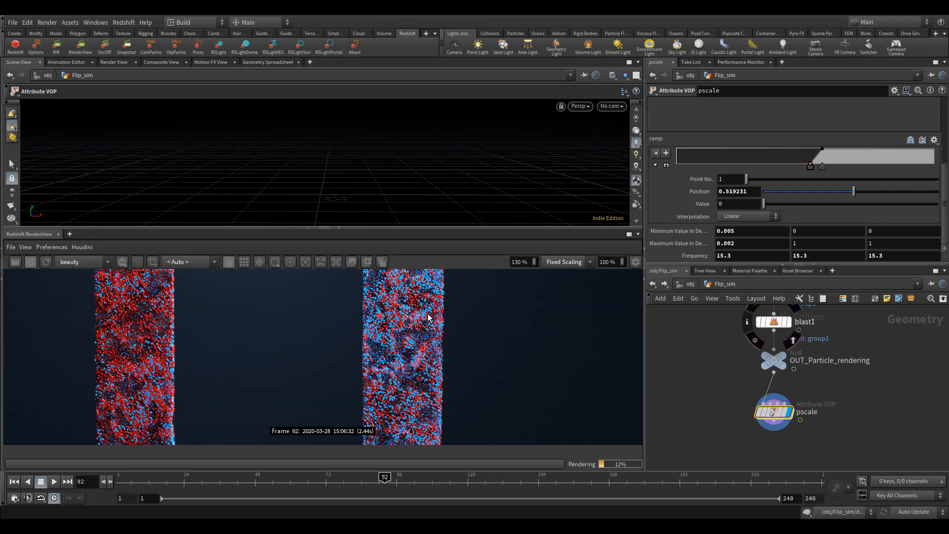
scroll(425, 319, "down", 4)
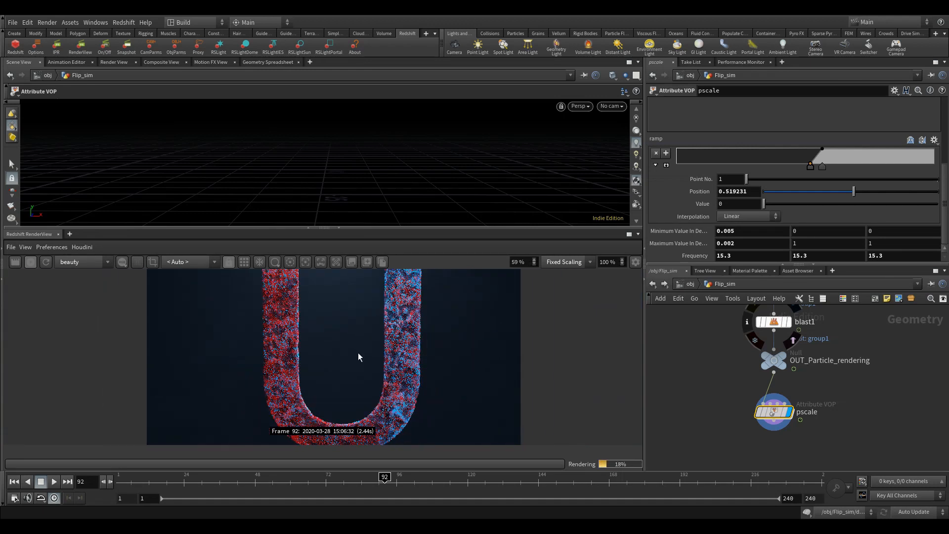
scroll(359, 356, "down", 1)
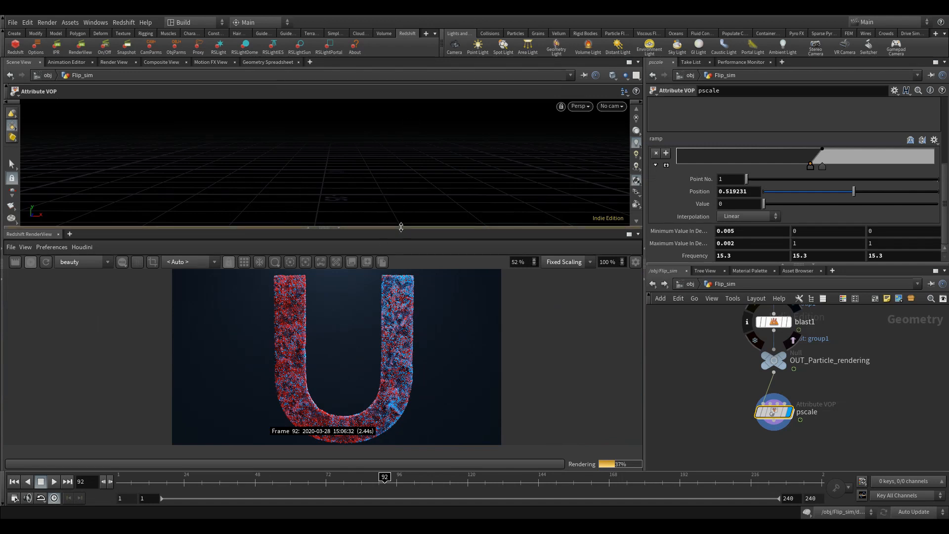
left_click(307, 228)
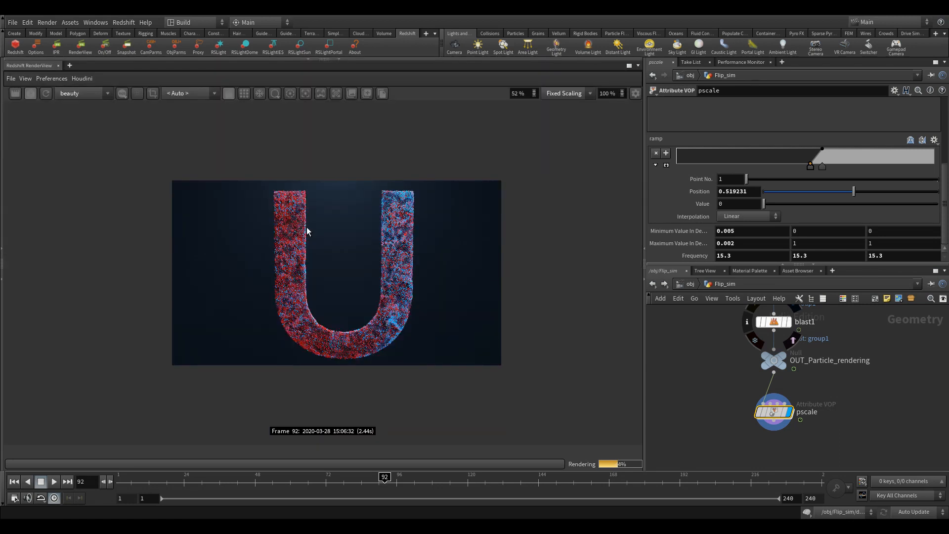
scroll(338, 239, "up", 4)
- Preview the particle render at several points of the animation, including frames 95, 87 and 73
left_click(395, 483)
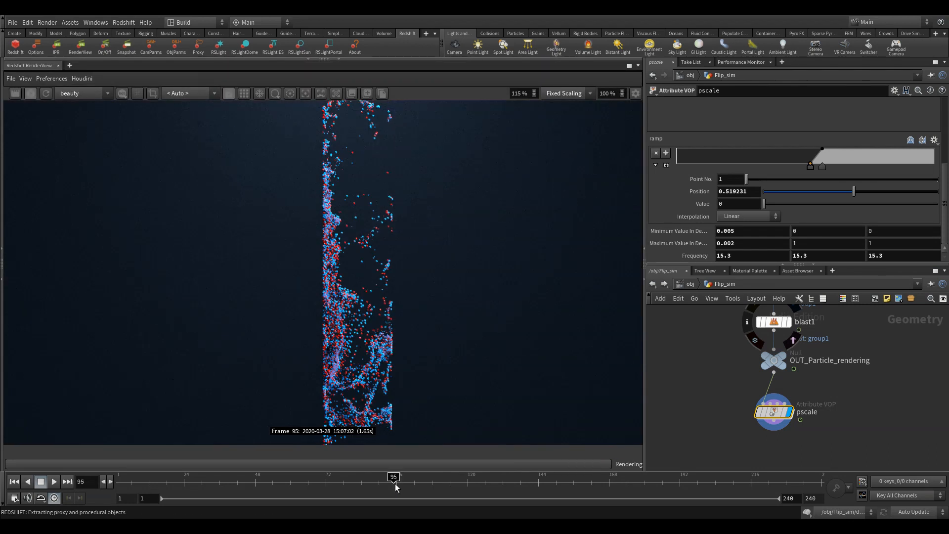
scroll(371, 321, "down", 2)
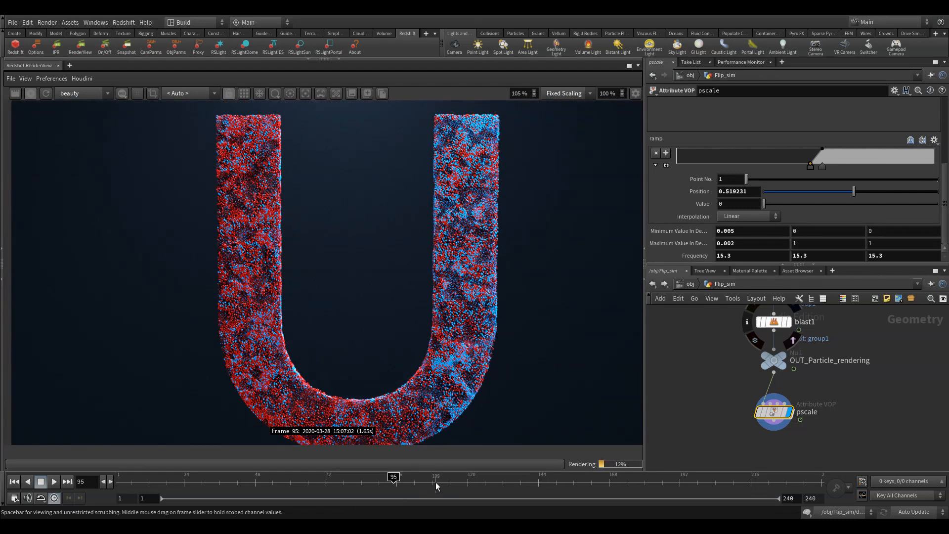
left_click(451, 481)
left_click(370, 479)
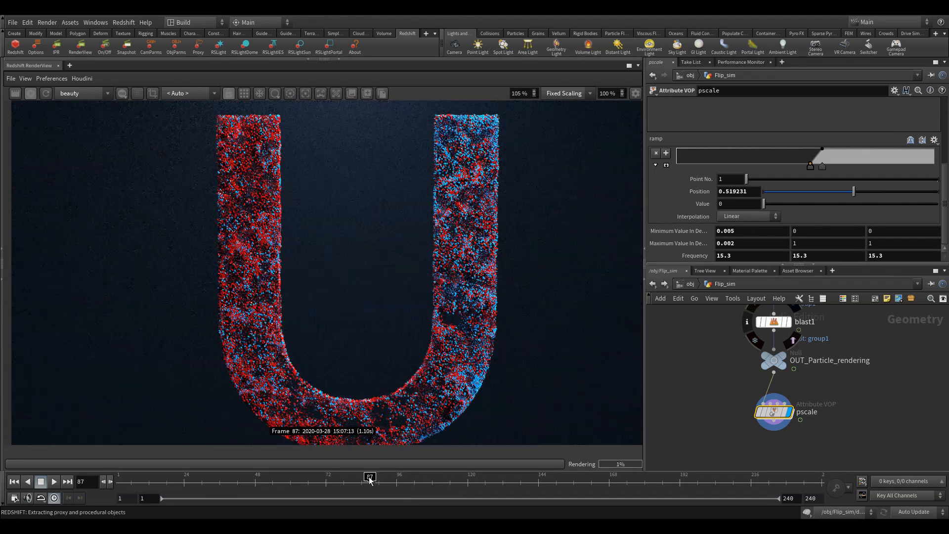
left_click(471, 483)
left_click(554, 482)
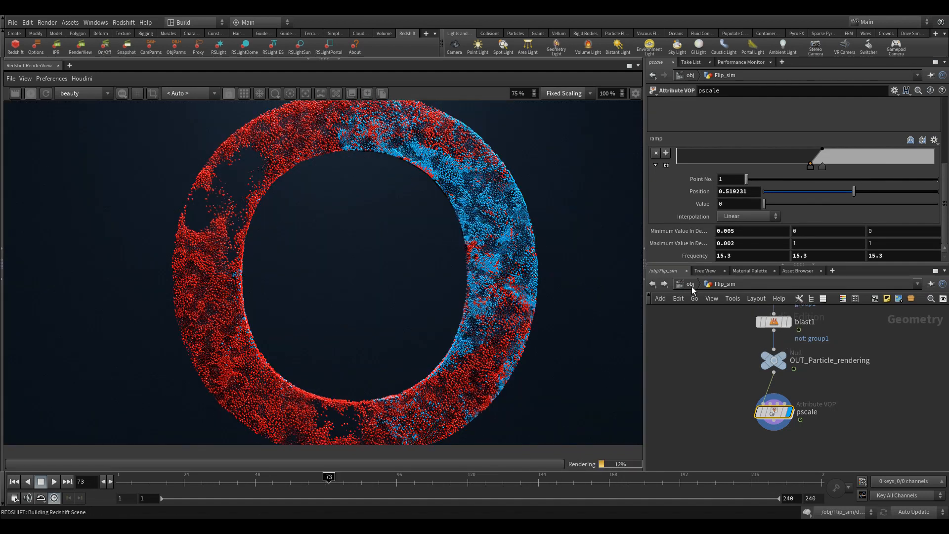
- Set the Flip_sim object's Geometry Velocity Blur to Velocity Blur
left_click(690, 286)
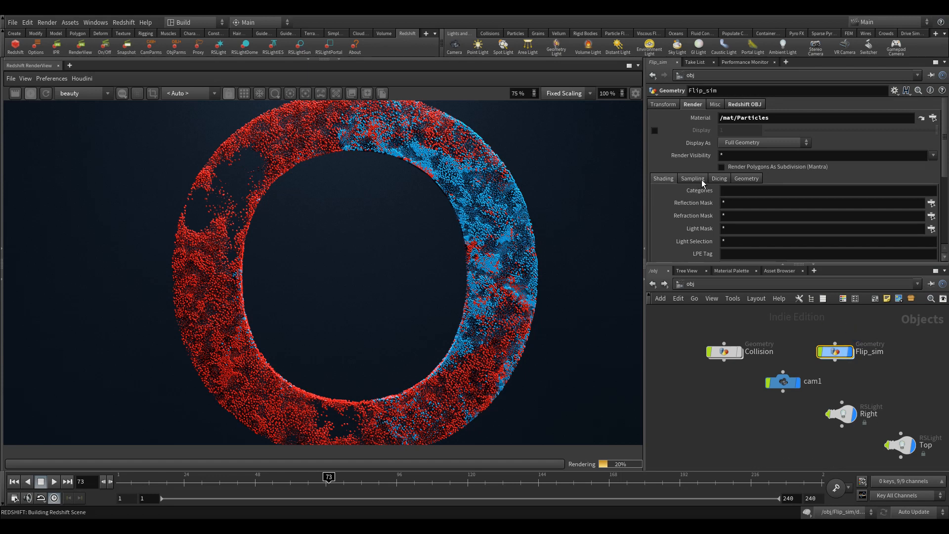
left_click(693, 178)
left_click(736, 191)
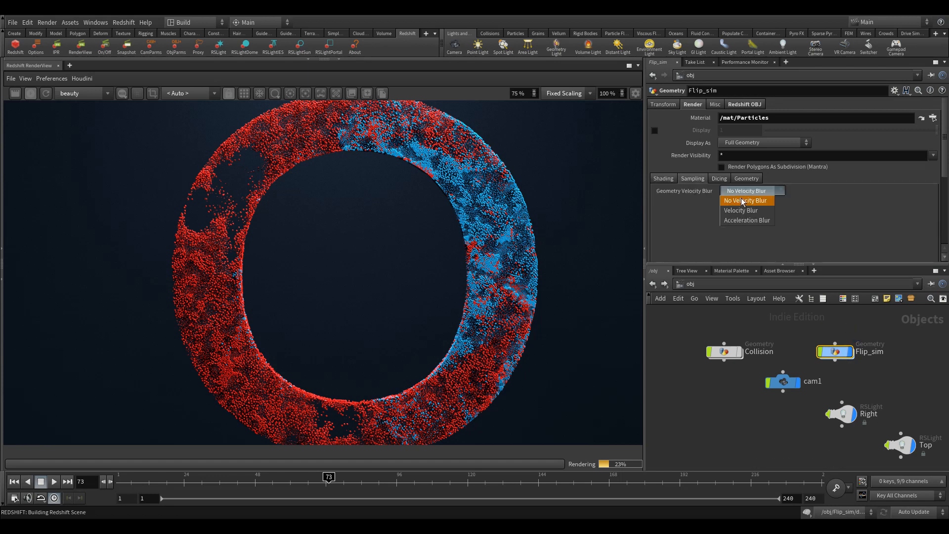
left_click(743, 211)
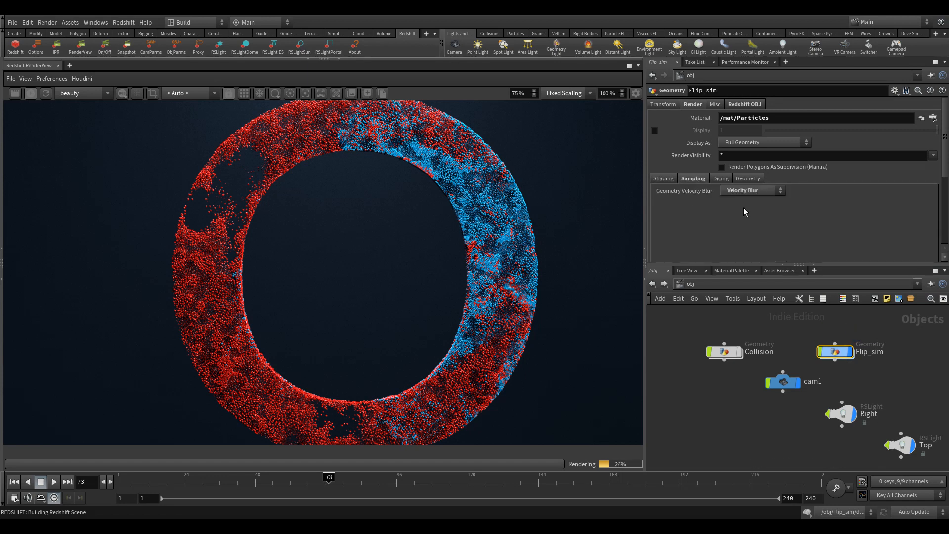
- Enable motion blur on Redshift_ROP1, including mesh deformations and instances/particles blur, and restart the render
left_click(692, 288)
left_click(713, 336)
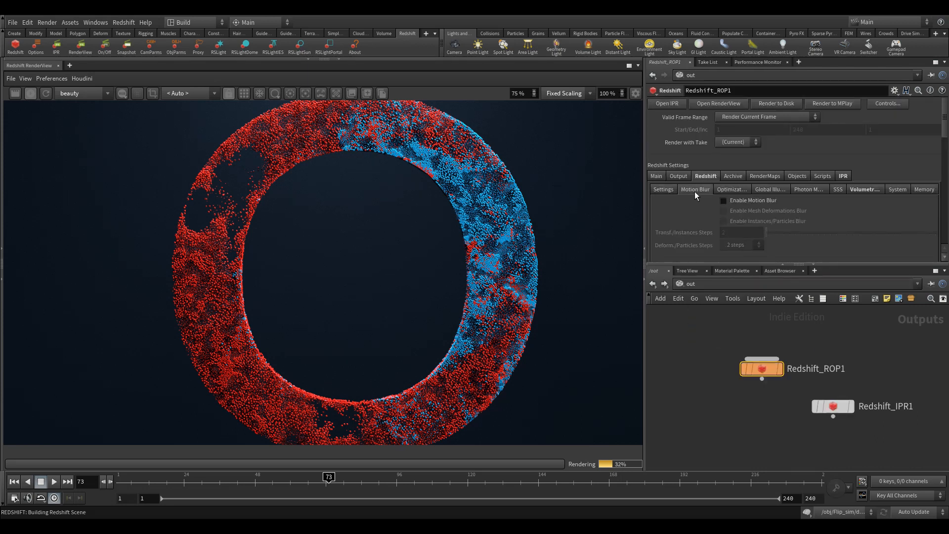
left_click(731, 201)
left_click(731, 210)
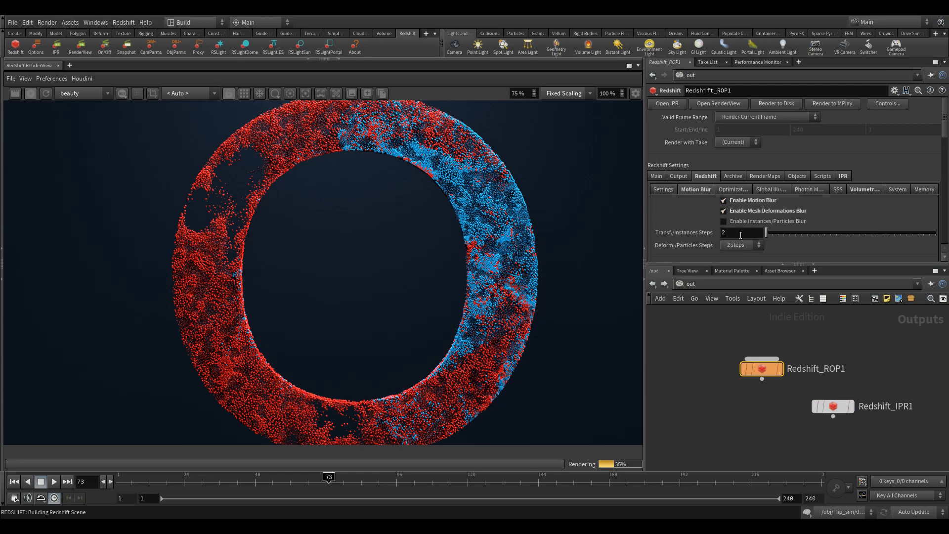
left_click(741, 222)
left_click(47, 93)
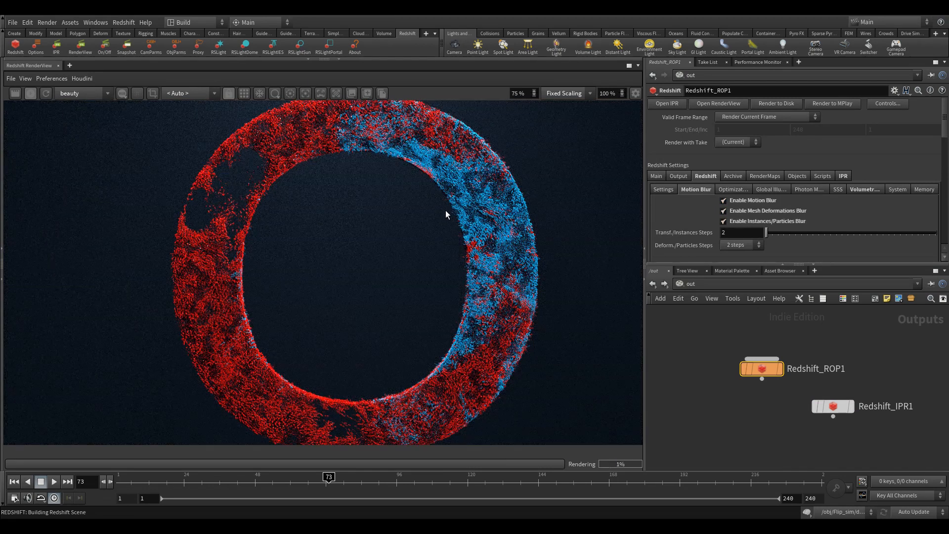
- Examine the motion-blurred particles up close and as whole letters, including frames 87, 96 and 119
scroll(506, 194, "up", 6)
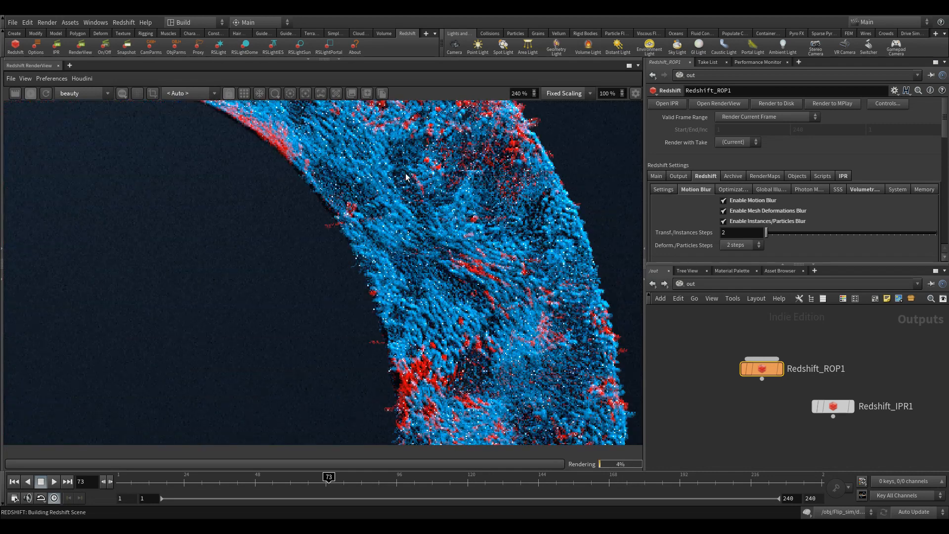
scroll(425, 293, "down", 6)
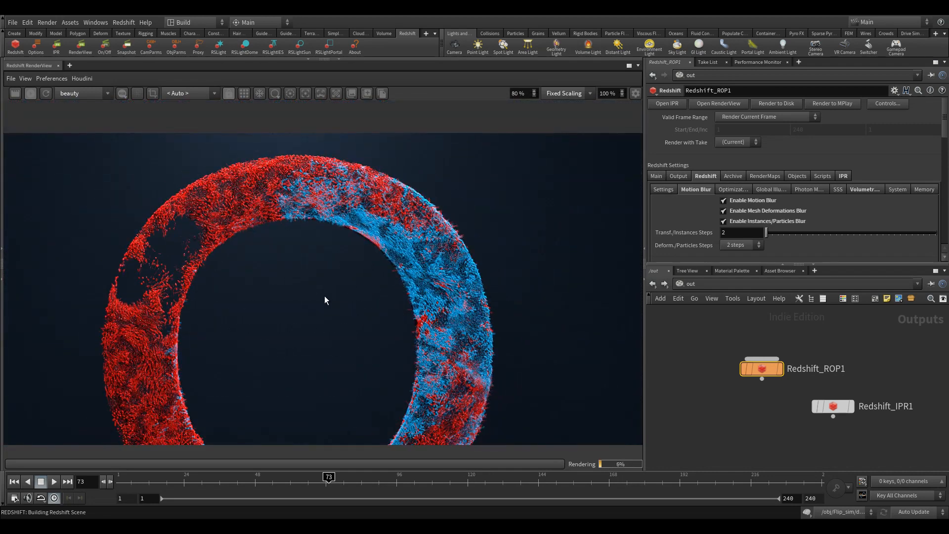
scroll(325, 311, "down", 1)
middle_click_drag(324, 312, 350, 265)
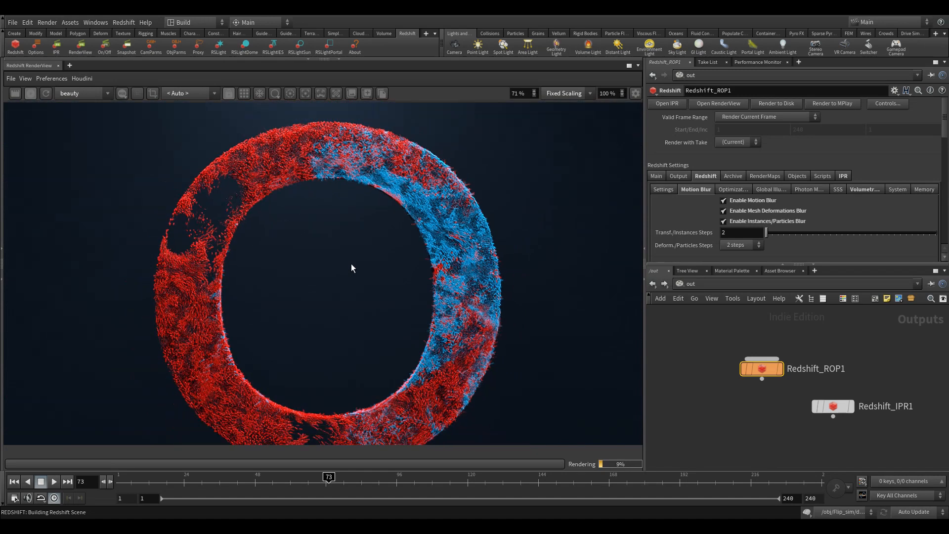
left_click(370, 482)
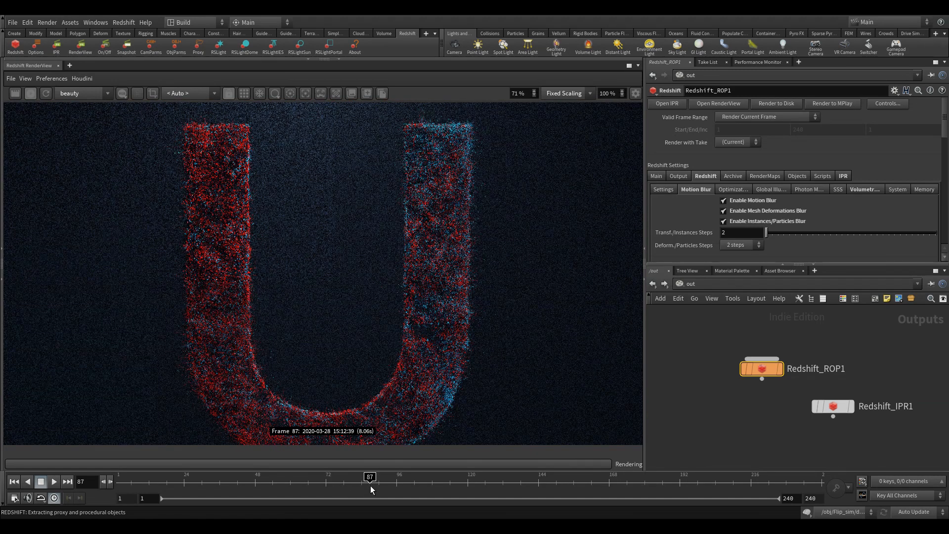
left_click(395, 483)
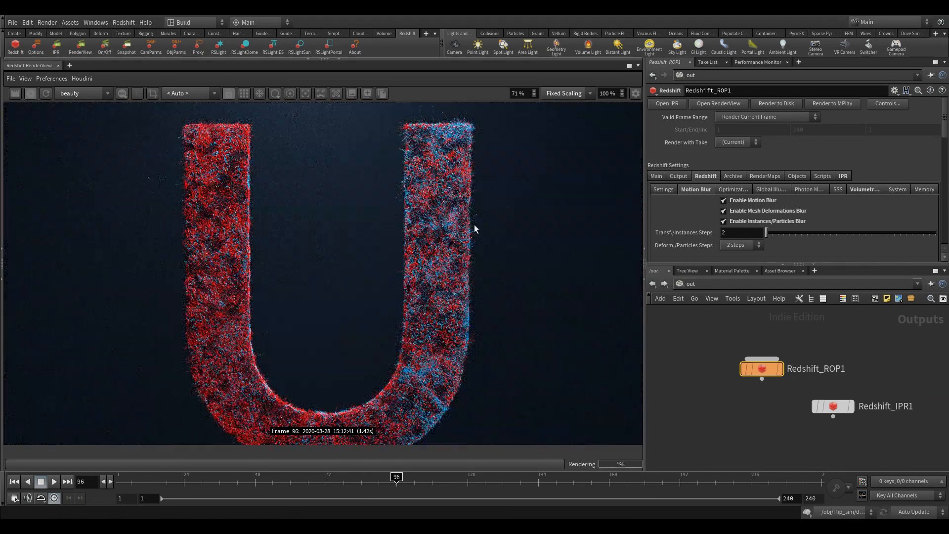
scroll(475, 207, "up", 4)
scroll(432, 210, "down", 3)
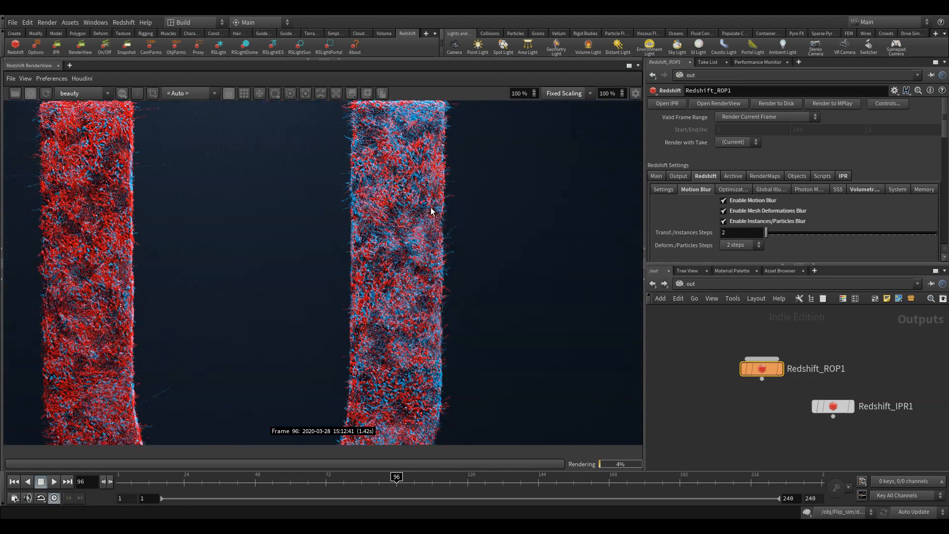
left_click(425, 482)
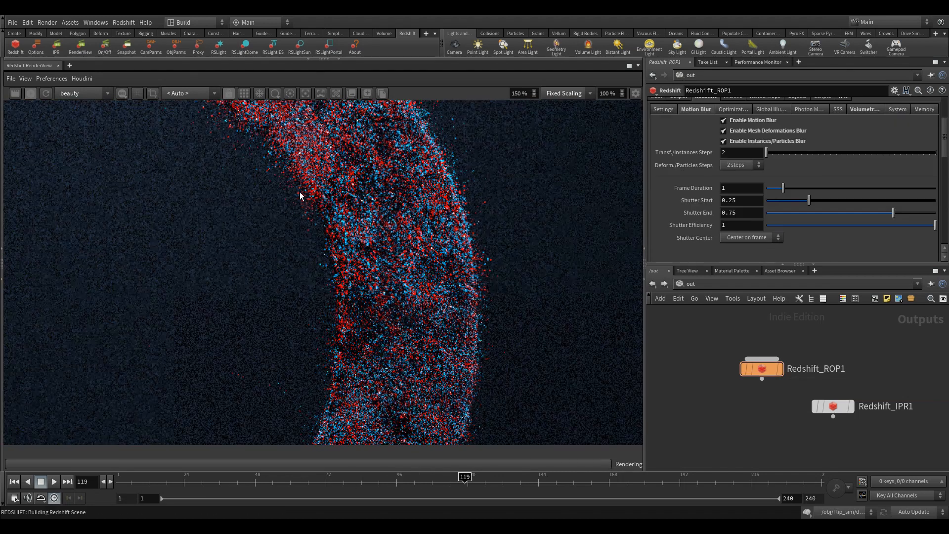
- Set the motion blur Frame Duration on Redshift_ROP1 to 0.5 and restart the render
left_click(732, 188)
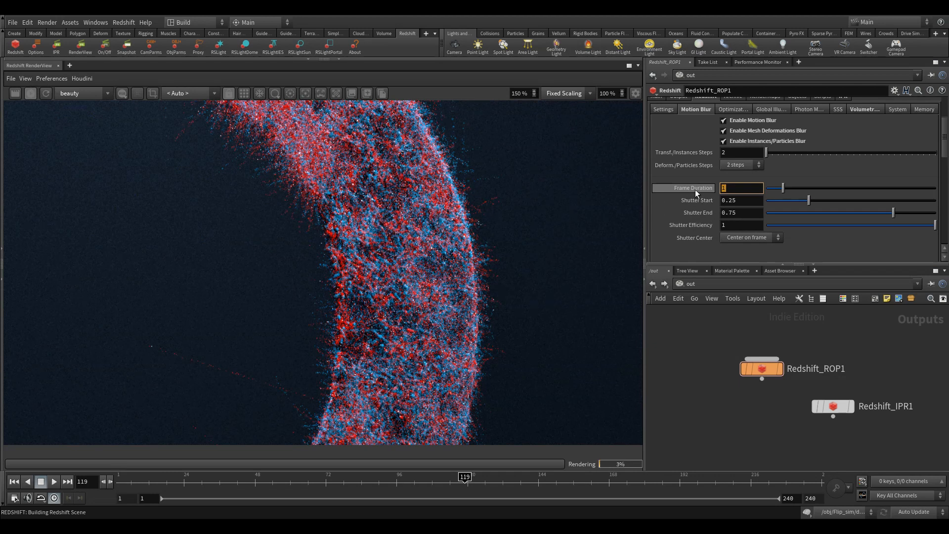
type(".5")
key("Return")
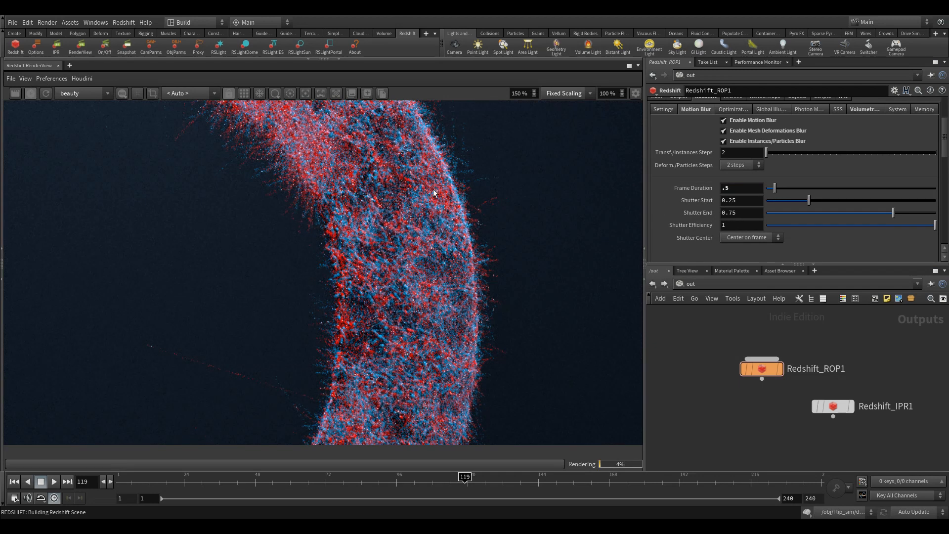
left_click(46, 94)
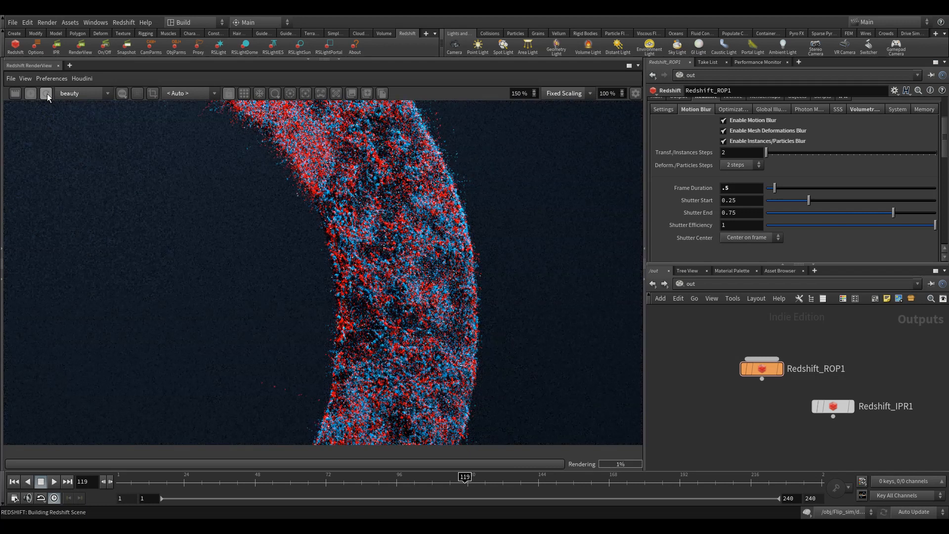
- Set Redshift_ROP1's motion blur Frame Duration to 0.2 and restart the render
left_click(737, 189)
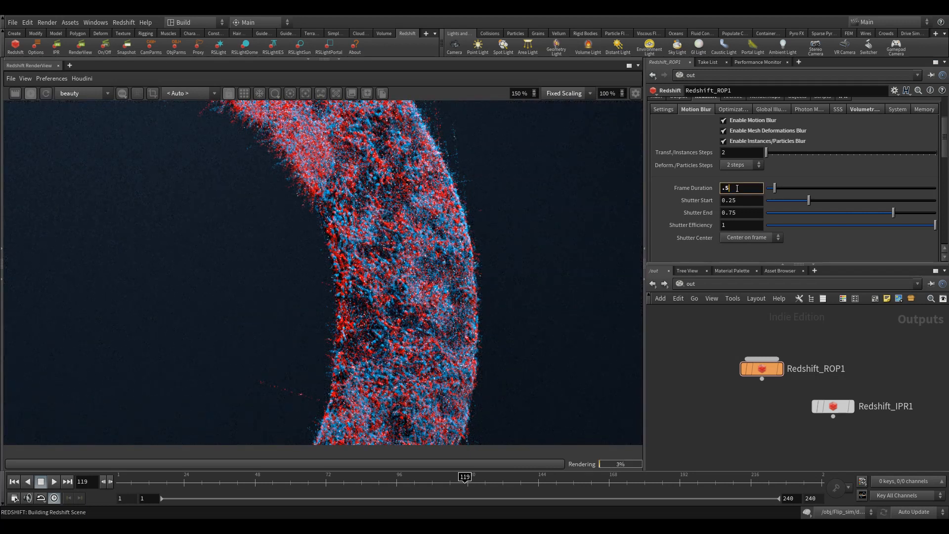
type("2")
key("Return")
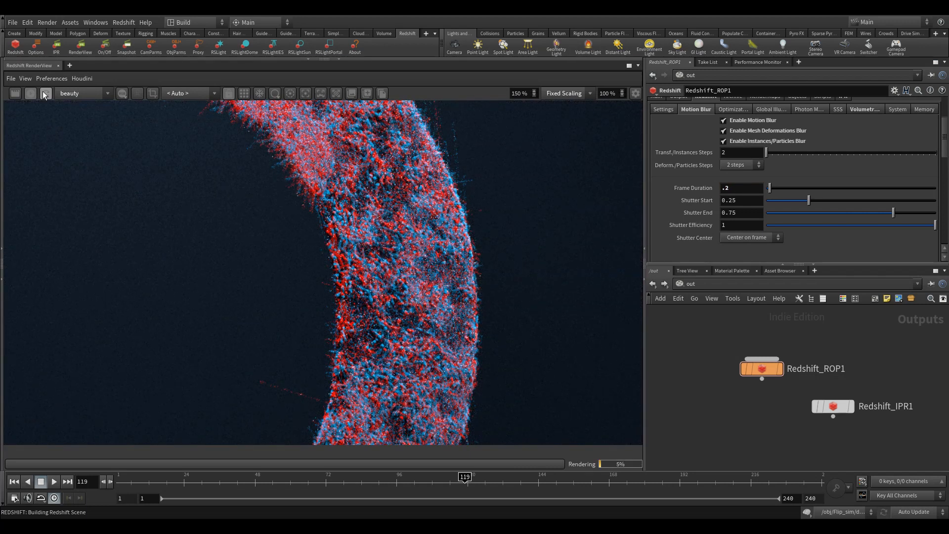
left_click(46, 93)
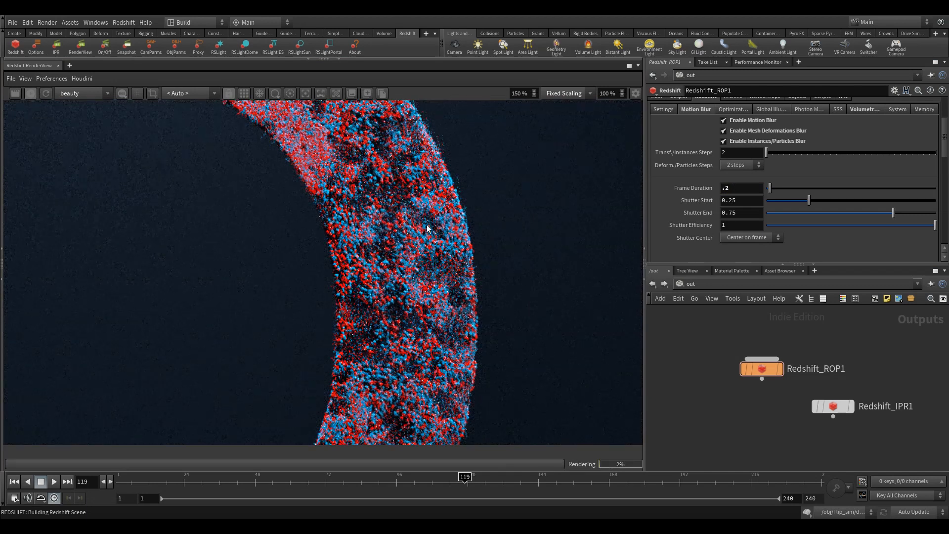
- Examine the shortened motion blur on the letter D up close, and preview it on the letter N at frame 152
scroll(418, 235, "down", 3)
scroll(418, 236, "down", 1)
scroll(396, 187, "up", 4)
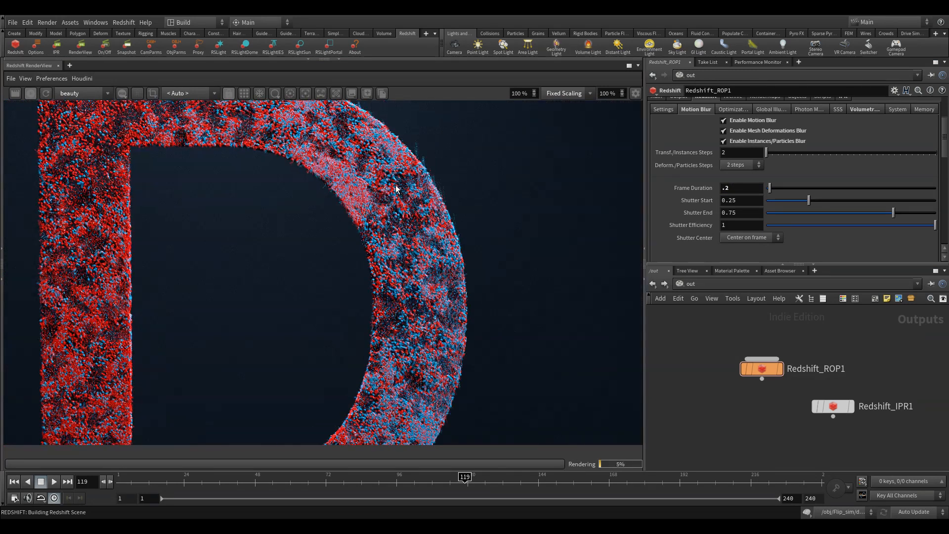
scroll(398, 186, "down", 3)
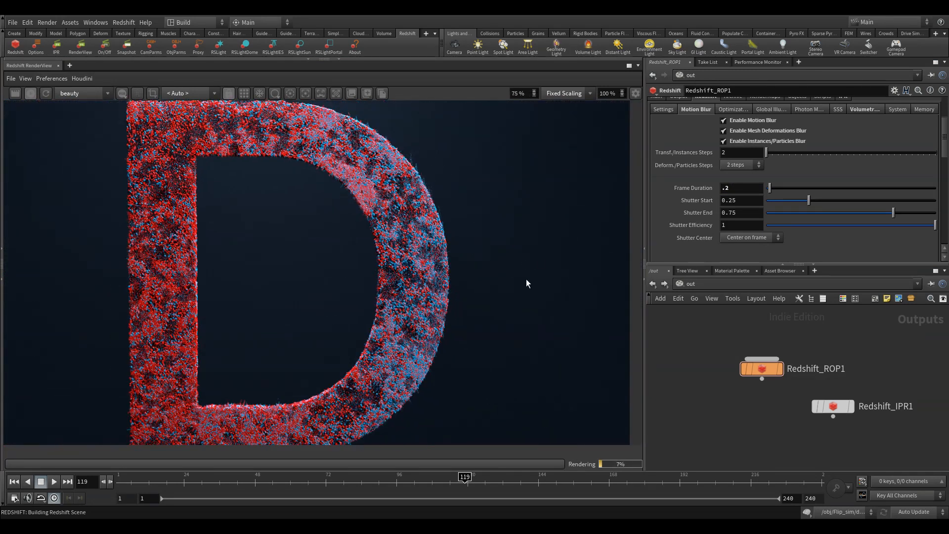
left_click(514, 478)
left_click(561, 477)
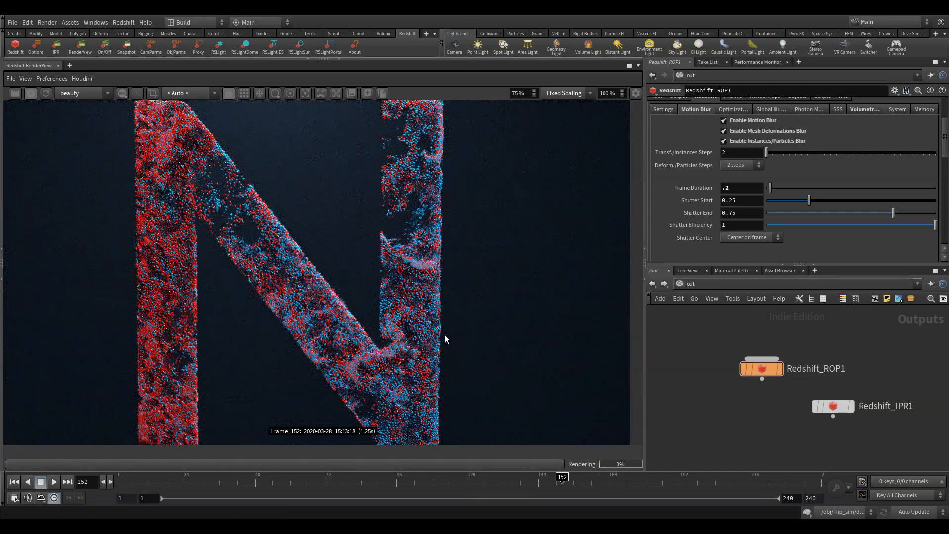
scroll(409, 308, "down", 2)
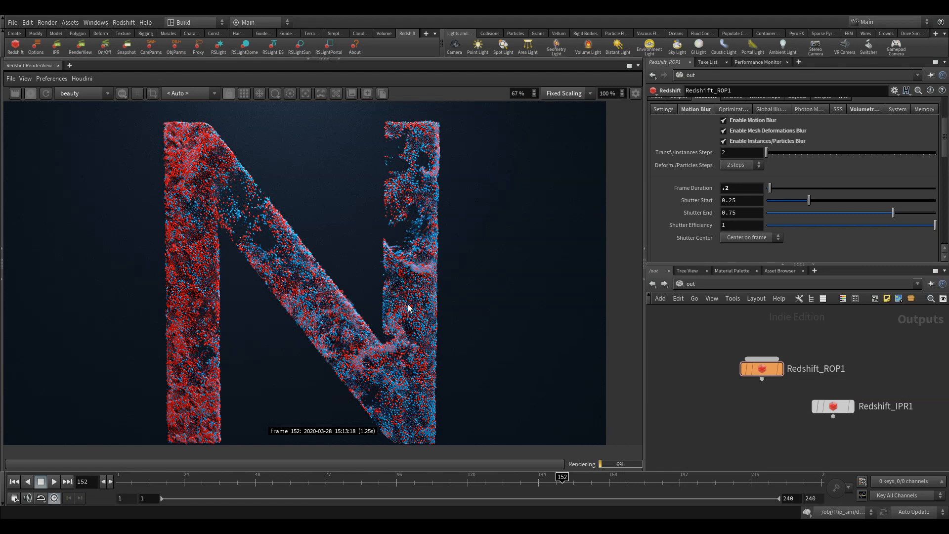
- Preview the shortened motion blur across earlier parts of the animation, including frames 37, 54, 88 and 106
left_click(222, 481)
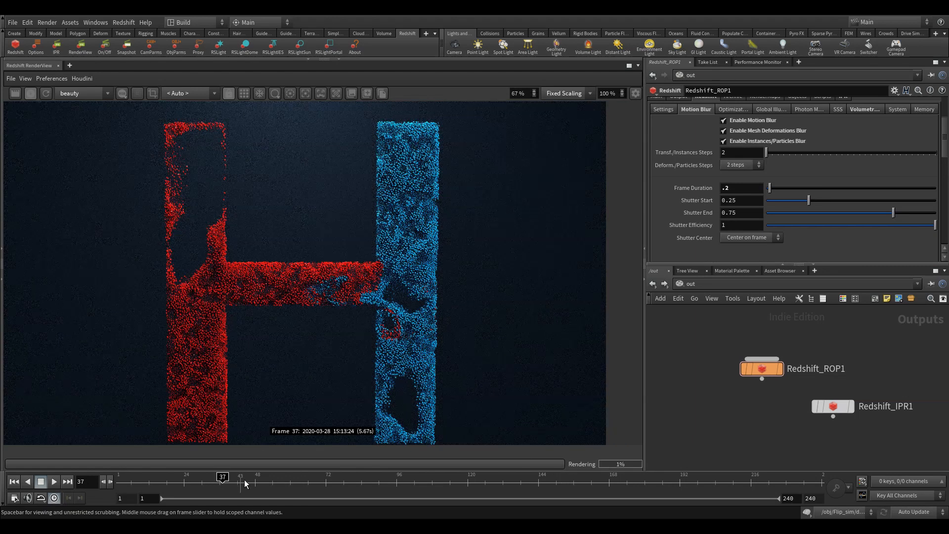
left_click(274, 481)
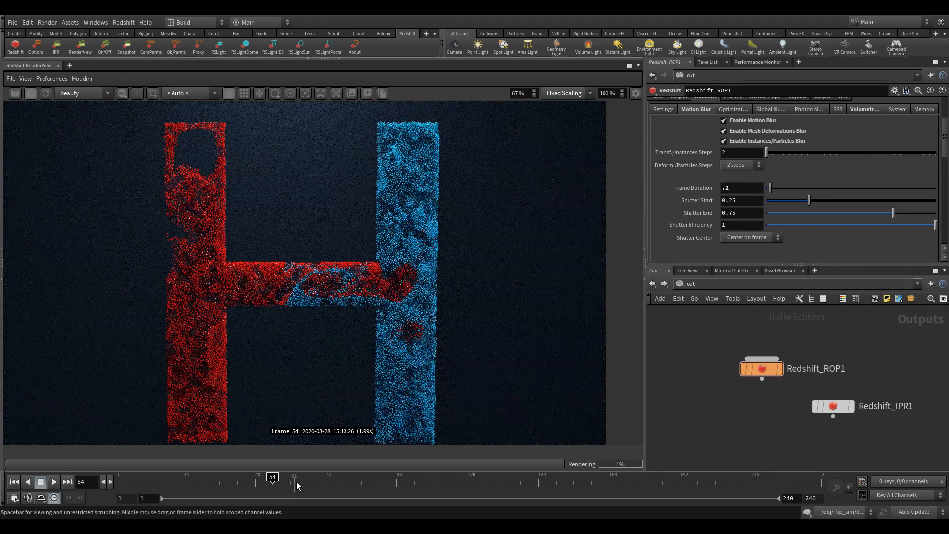
left_click(327, 481)
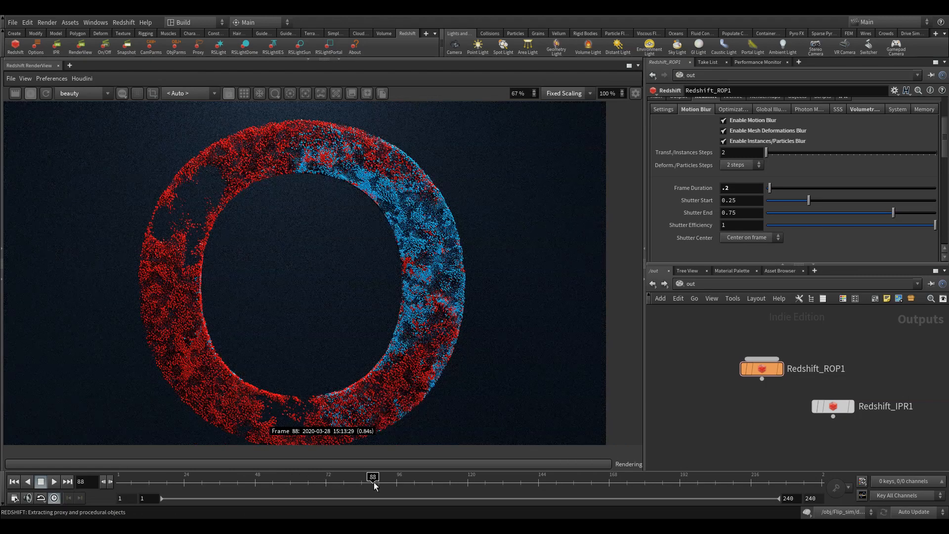
left_click(374, 482)
left_click(425, 482)
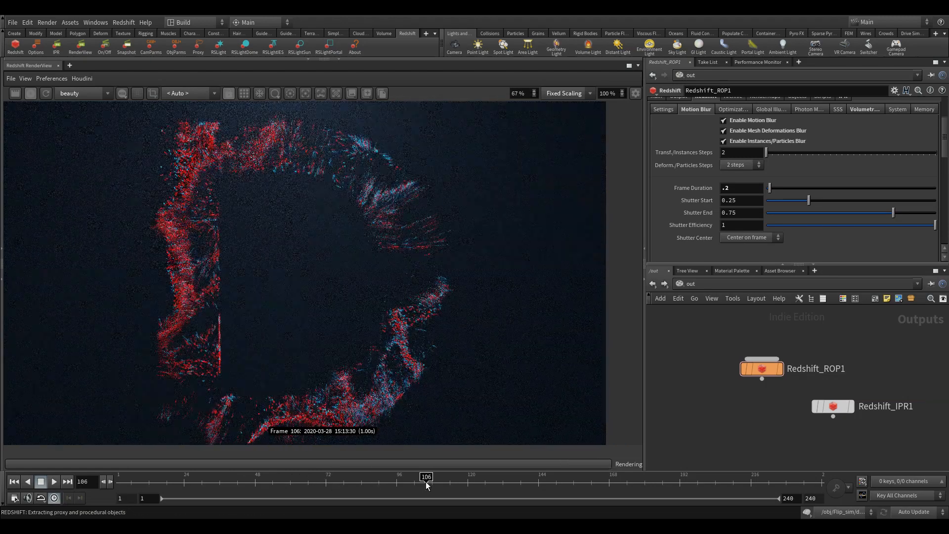
left_click(459, 481)
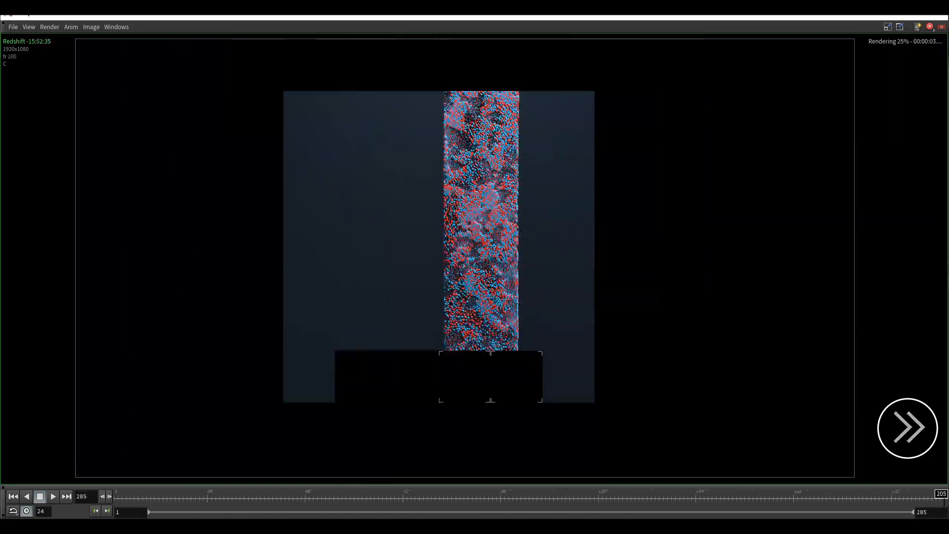
- Play back the rendered image sequence and examine the particle sizes on the letter at frame 204
left_click(48, 497)
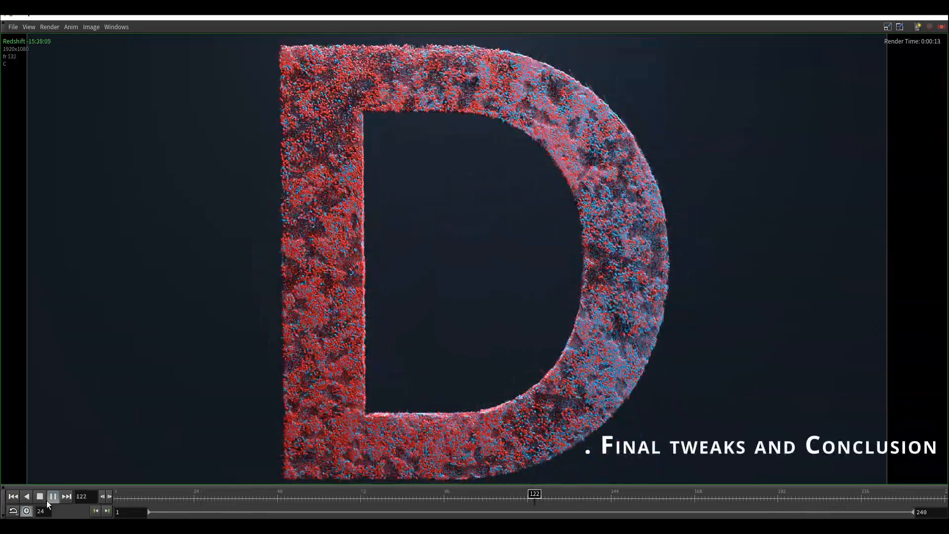
left_click(280, 501)
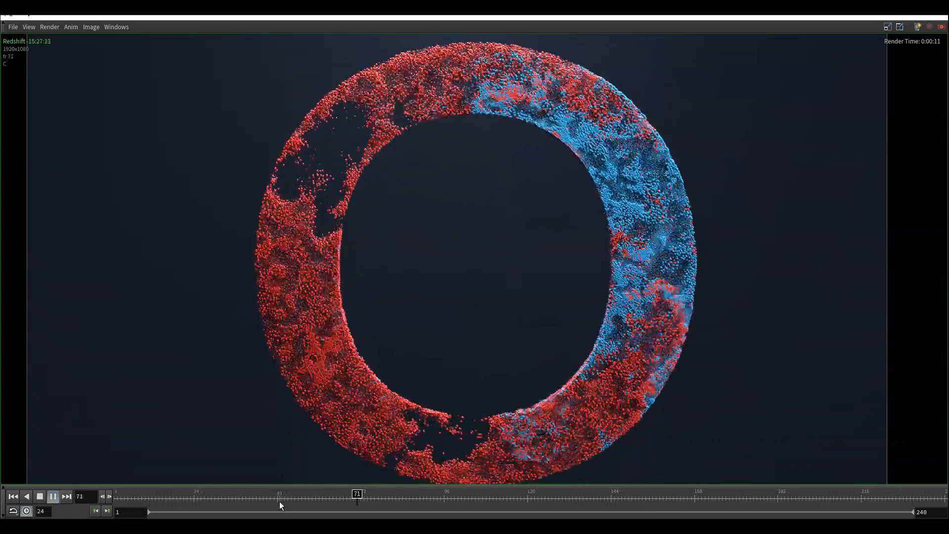
left_click(801, 496)
left_click_drag(803, 493, 826, 492)
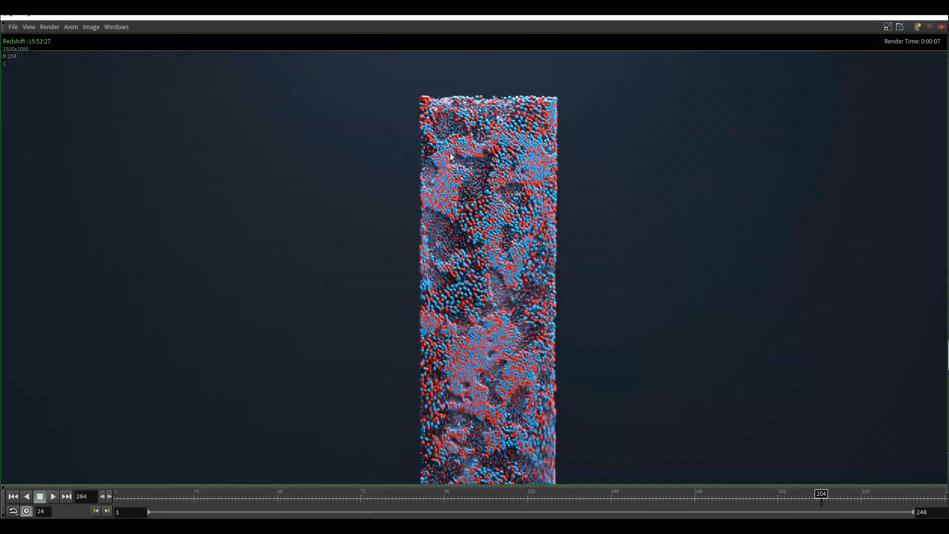
scroll(451, 272, "down", 1)
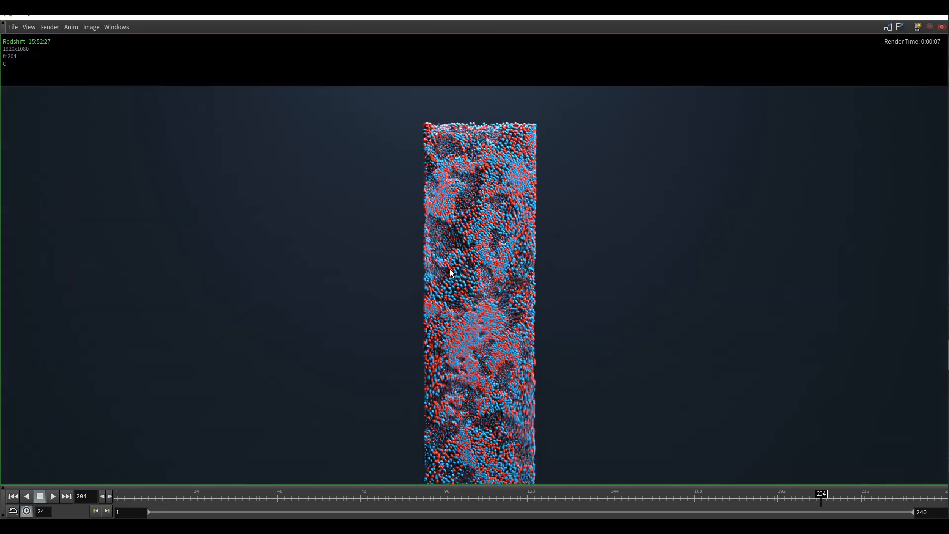
scroll(441, 179, "up", 1)
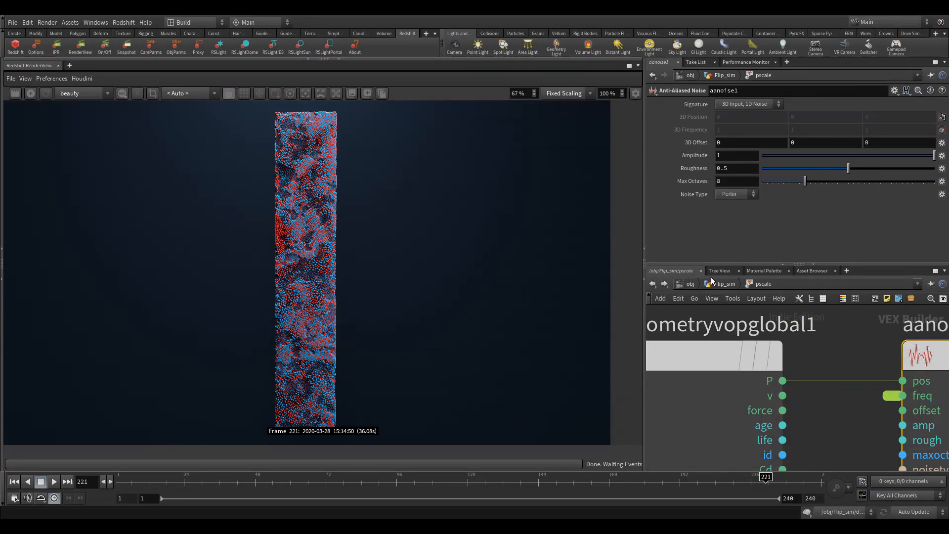
- Insert a Rest Position node between OUT_flip_source and dopnet1 in the Flip_sim network
left_click(712, 282)
middle_click_drag(727, 353, 759, 408)
scroll(766, 410, "up", 5)
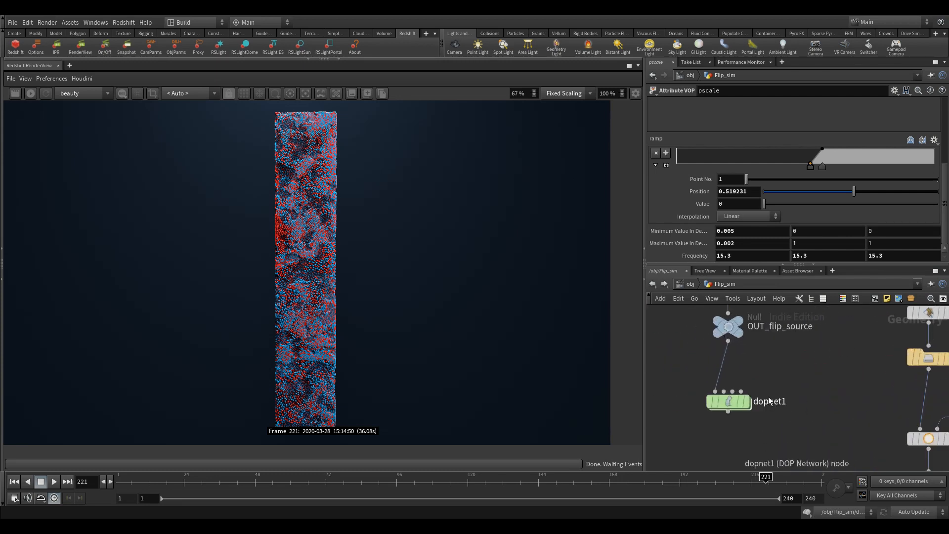
scroll(731, 405, "up", 2)
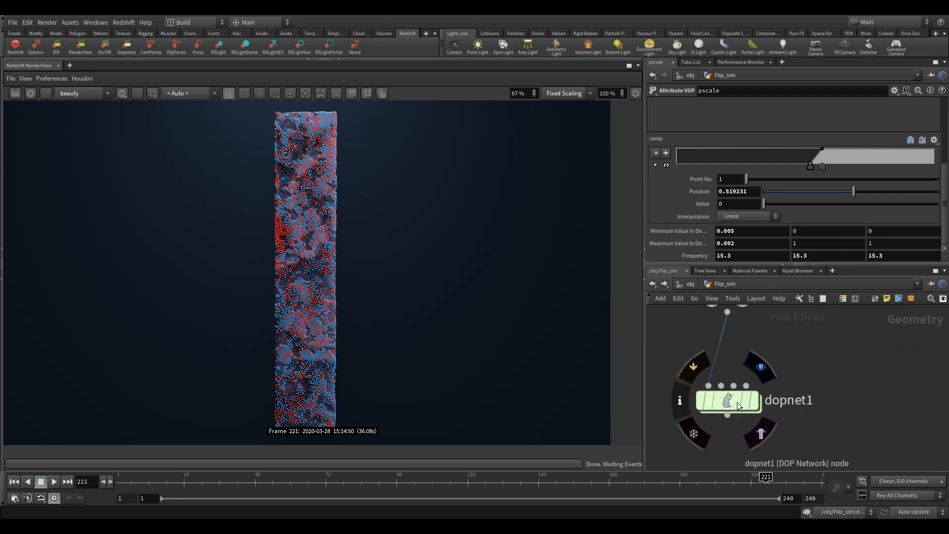
middle_click_drag(838, 364, 850, 408)
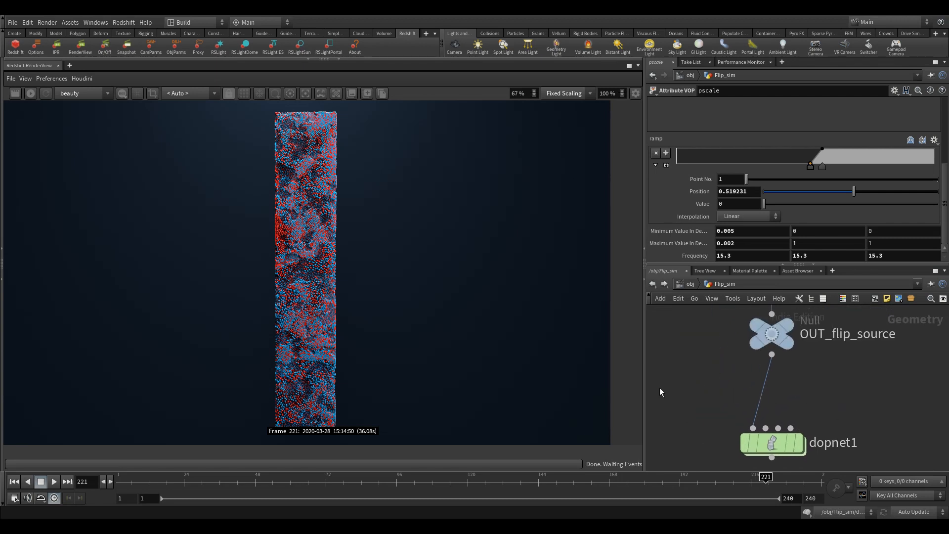
key("Tab")
type("rest")
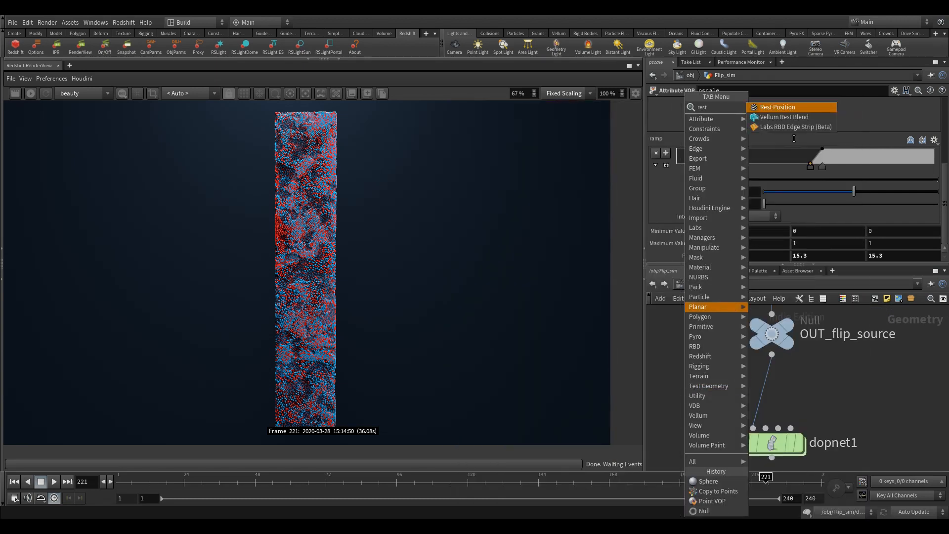
left_click(773, 108)
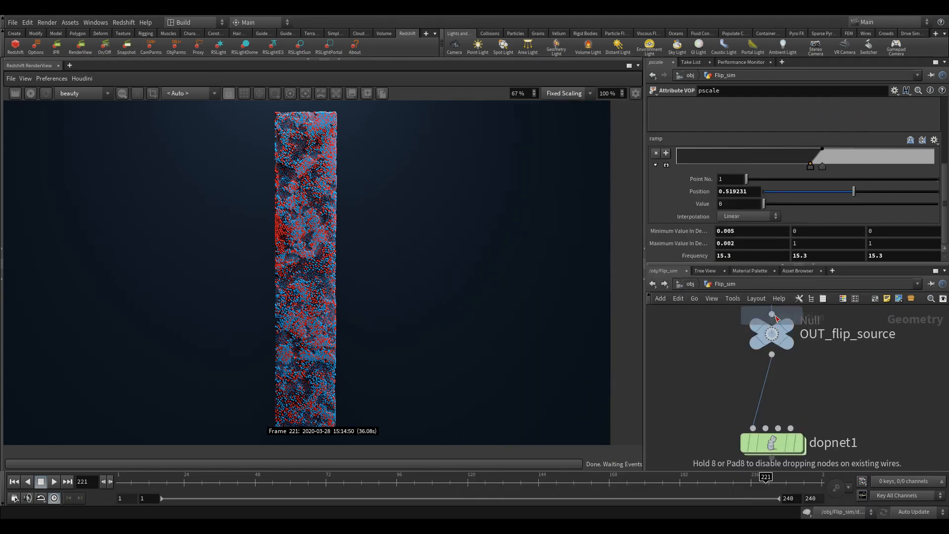
left_click(766, 390)
- Show the caching settings of the flip_cache File Cache node
middle_click_drag(832, 394, 749, 351)
scroll(813, 386, "down", 3)
middle_click_drag(852, 410, 819, 432)
left_click(899, 378)
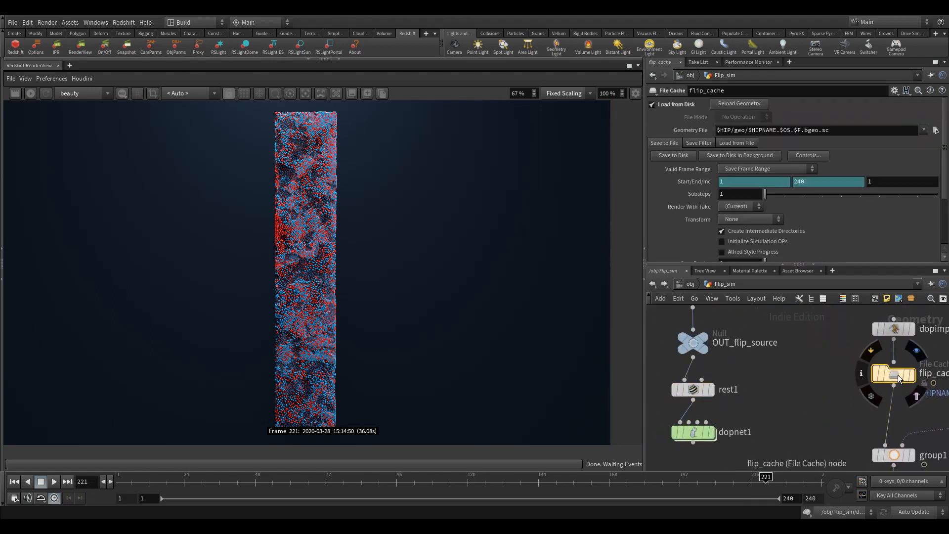
- Open the network inside the pscale Attribute VOP below the OUT particle rendering null
mouse_move(898, 378)
middle_mouse_down()
mouse_move(805, 377)
mouse_move(831, 307)
middle_mouse_up()
middle_click_drag(770, 430, 795, 342)
middle_click_drag(781, 409, 768, 344)
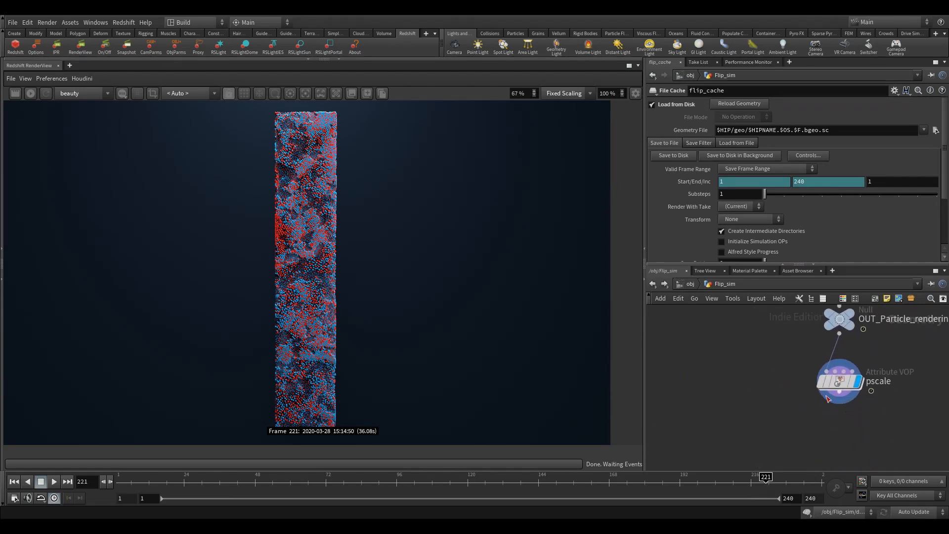
double_click(840, 385)
scroll(822, 429, "down", 5)
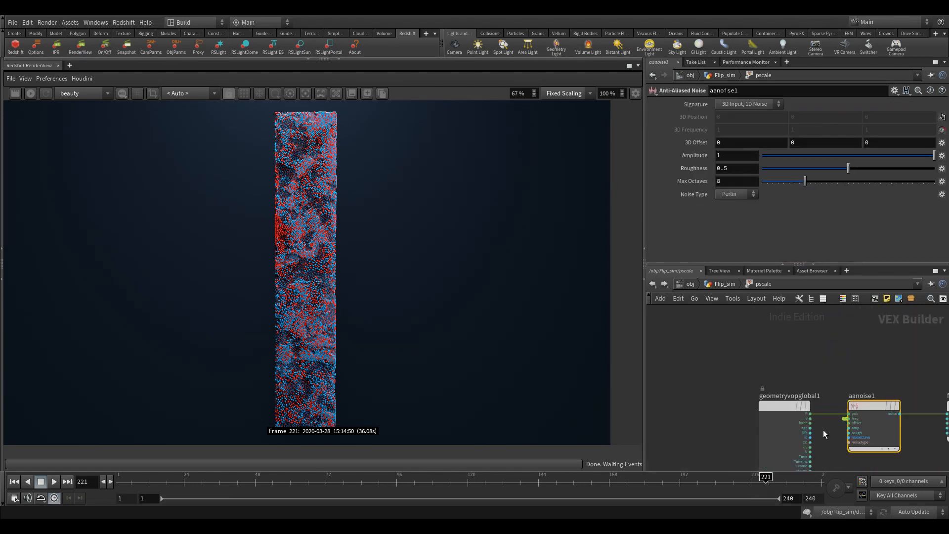
- Add a Bind node below geometryvopglobal1 in the pscale VOP network
middle_click_drag(710, 437, 712, 345)
middle_click_drag(862, 385, 796, 417)
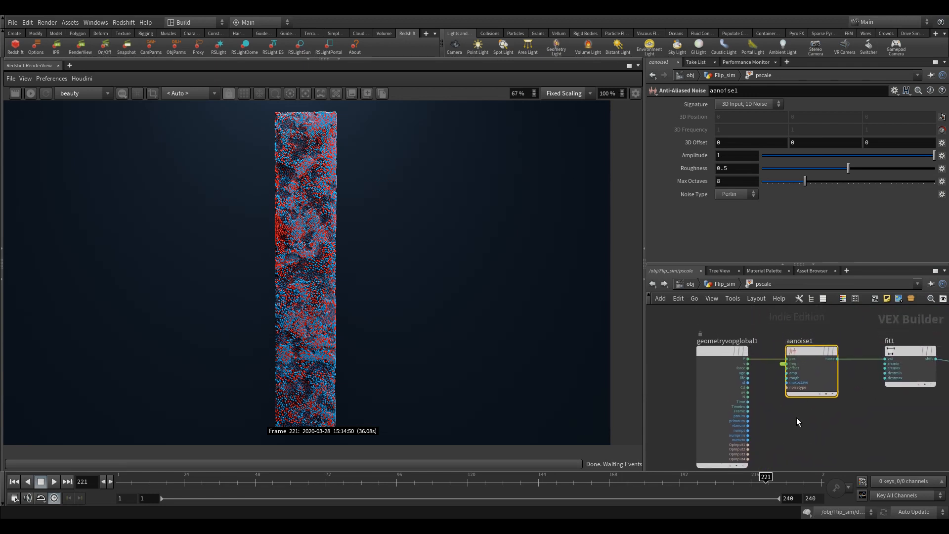
scroll(758, 362, "up", 5)
scroll(739, 342, "down", 5)
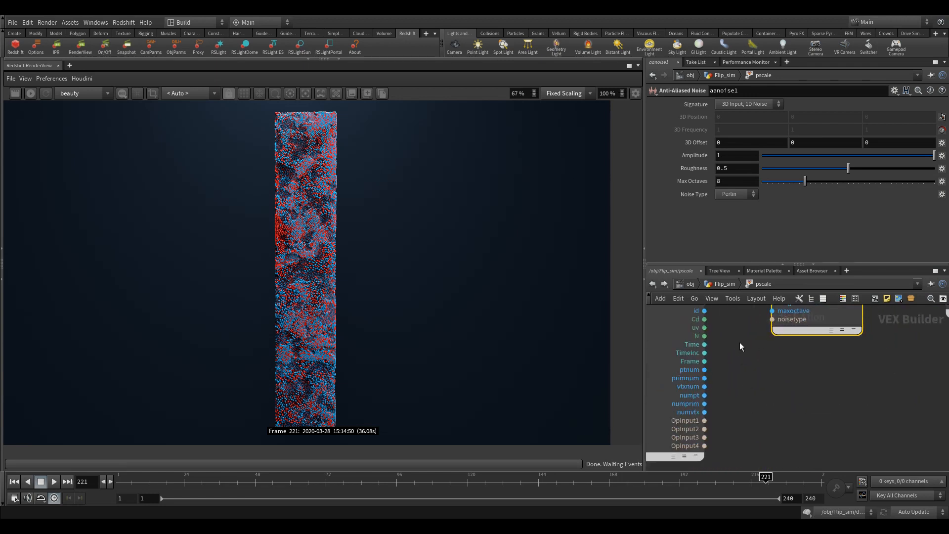
key("Tab")
type("bind")
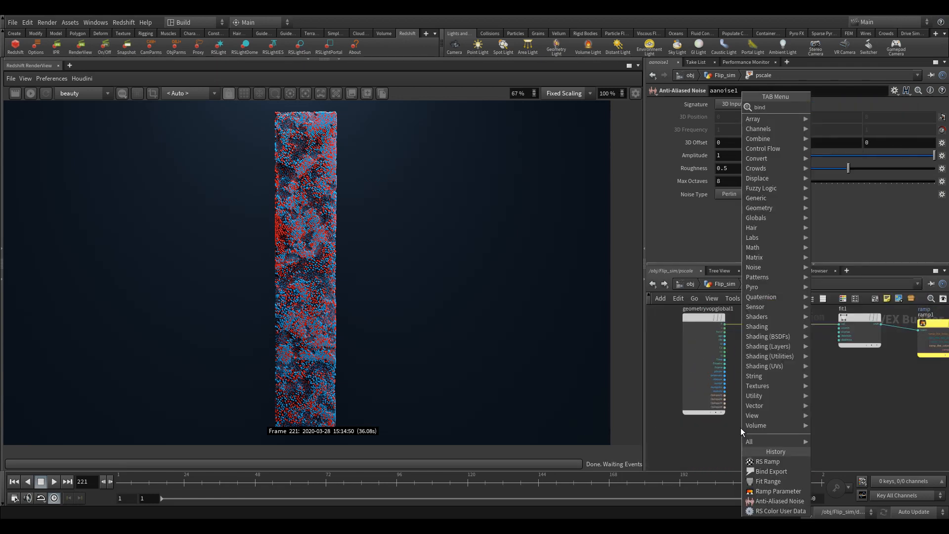
key("Return")
left_click(740, 428)
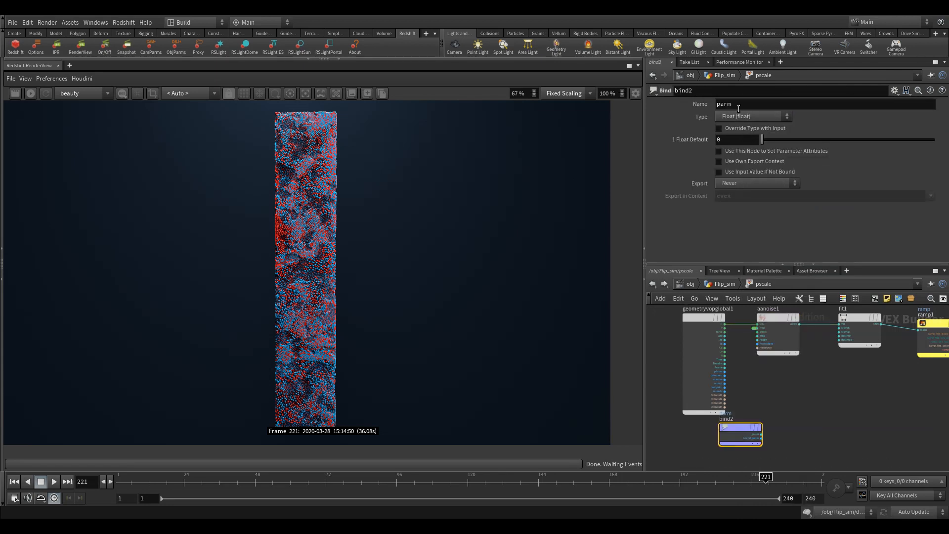
- Set the new Bind node's parameter name to rest and its type to Vector (vector)
type("rest")
key("Return")
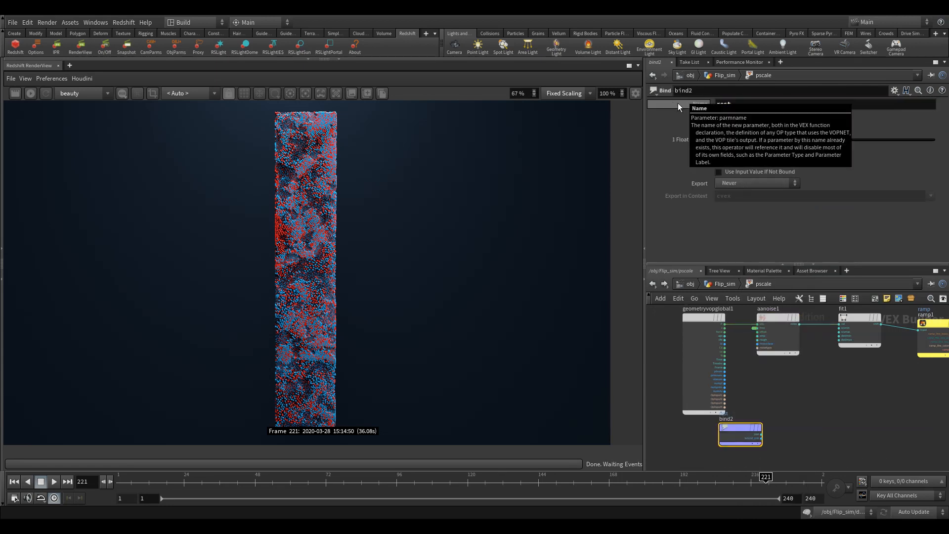
left_click(725, 118)
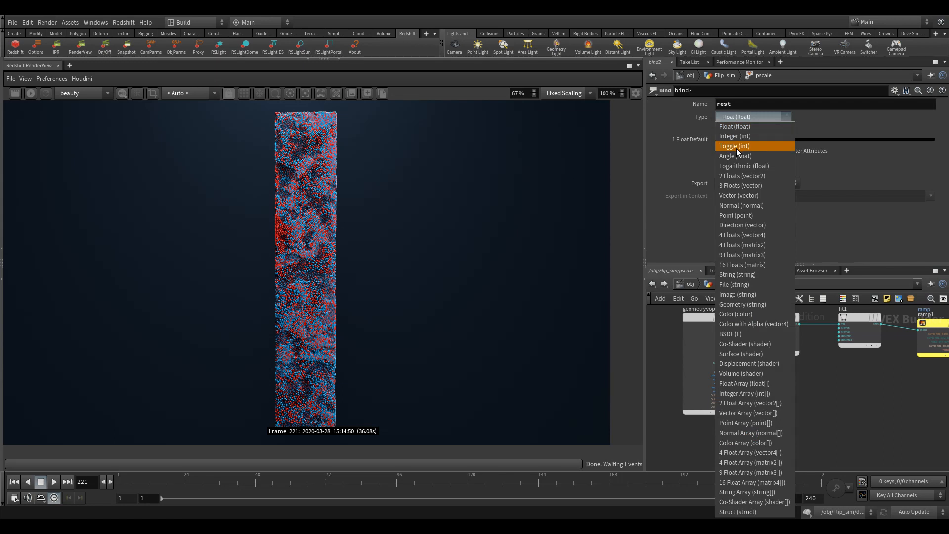
left_click(748, 196)
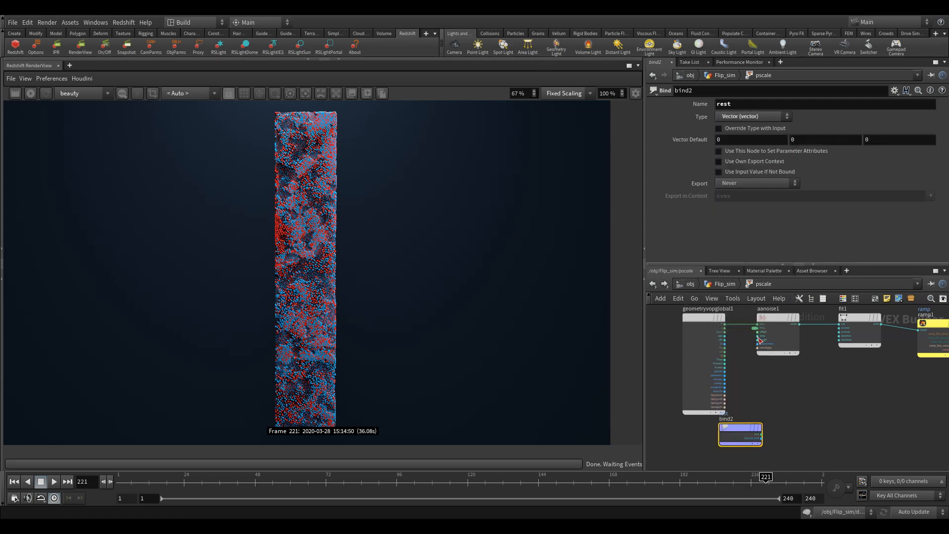
- Wire the Bind node's rest output into the pos input of aanoise1
scroll(761, 441, "up", 5)
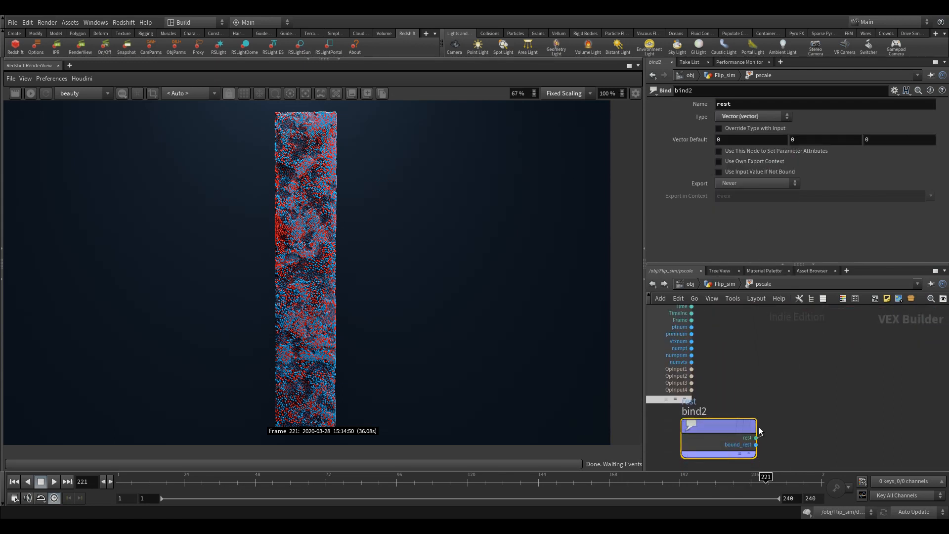
left_click(756, 437)
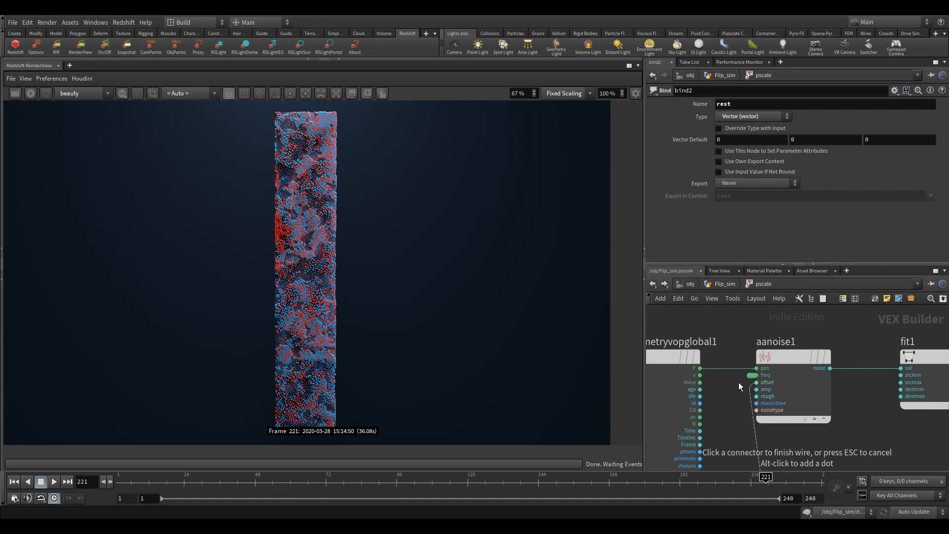
left_click(739, 363)
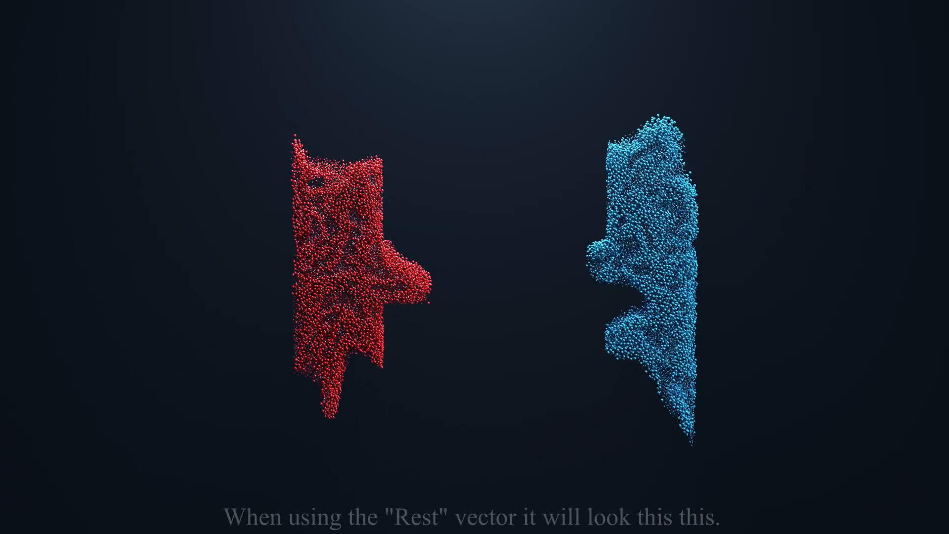